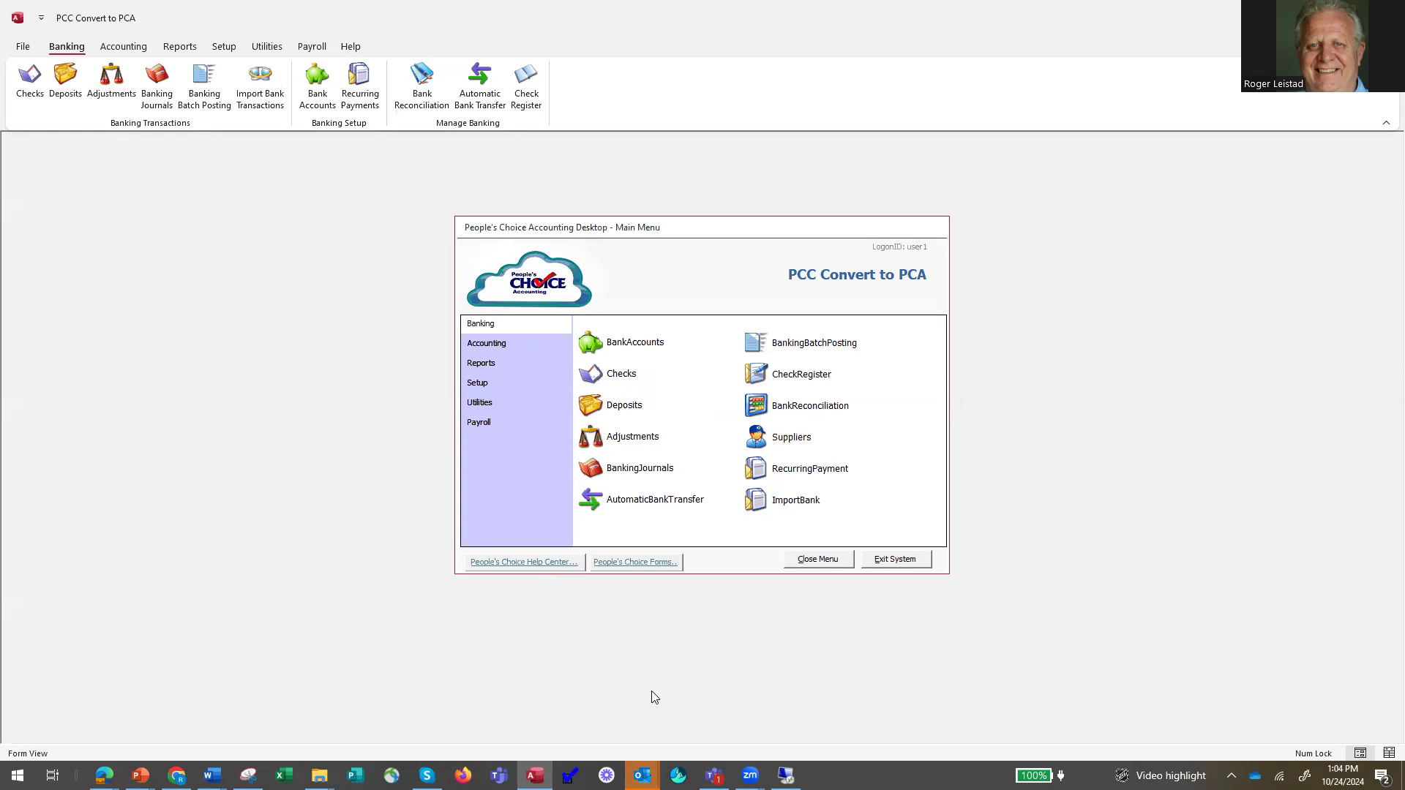
Switch to Word to read the employee templates outline in Document3, and return to People's Choice Accounting.
mouse_move(212, 775)
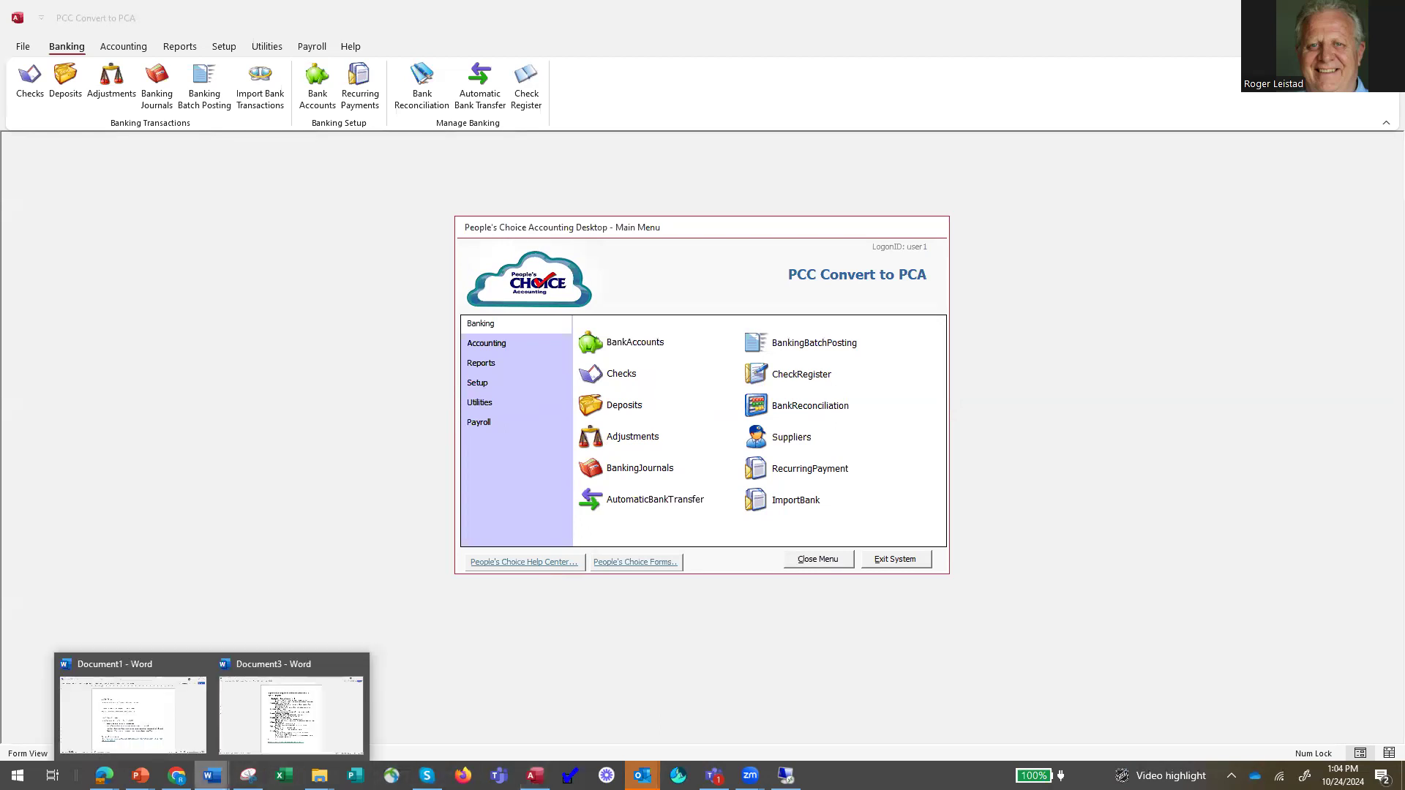
left_click(292, 728)
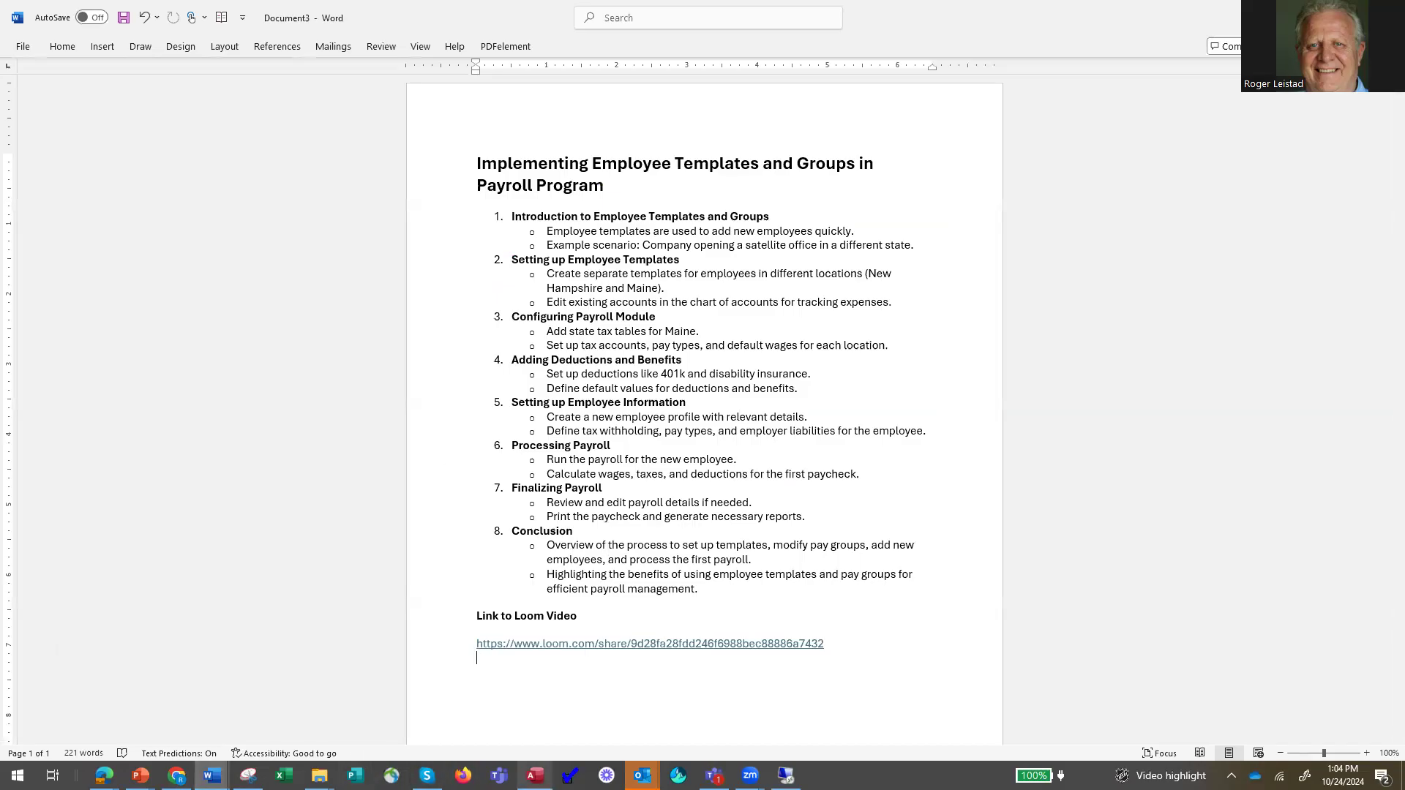
left_click(535, 775)
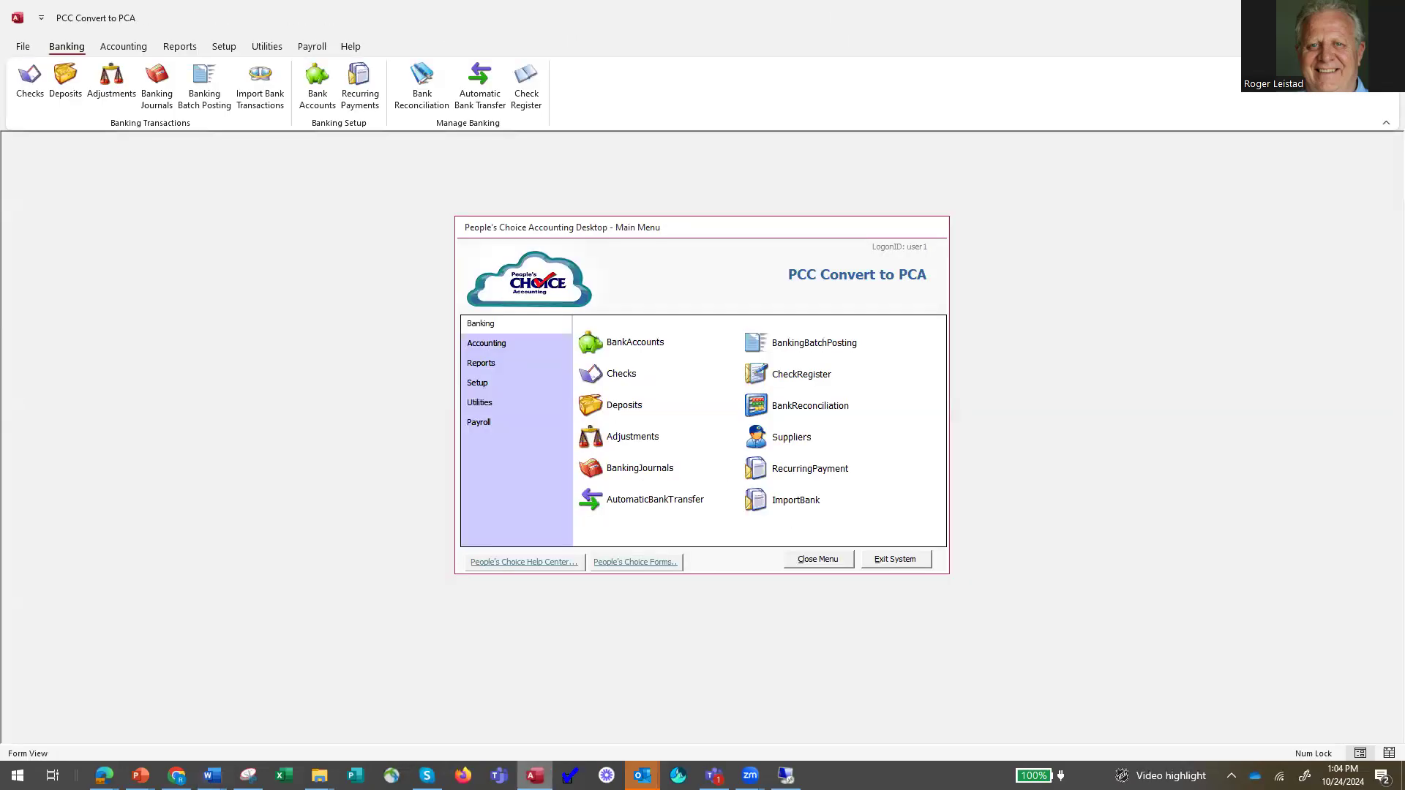
Review the expense accounts in the Chart of Accounts down to the Maine and New Hampshire salary accounts, and close it.
left_click(489, 344)
left_click(599, 341)
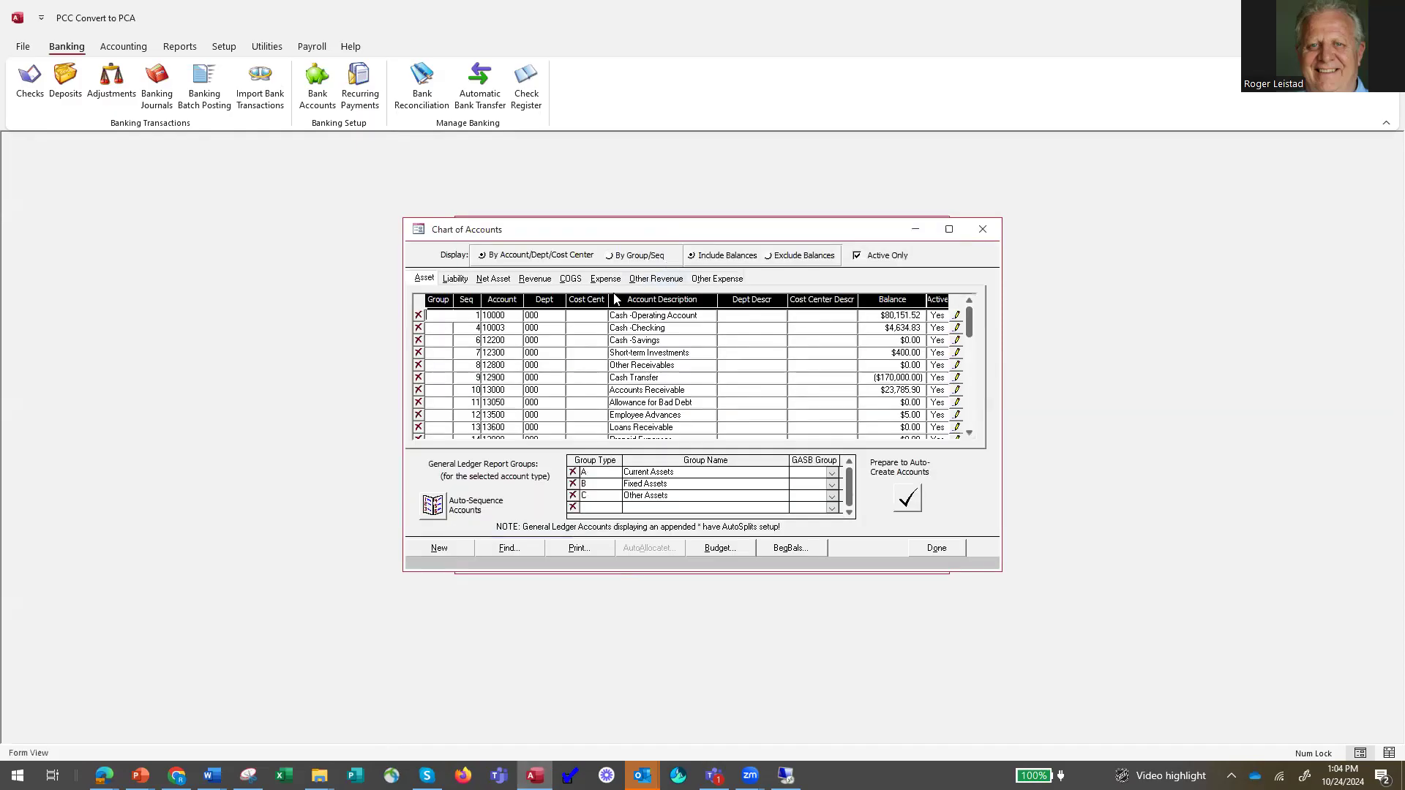
left_click(606, 279)
left_click_drag(970, 325, 1011, 404)
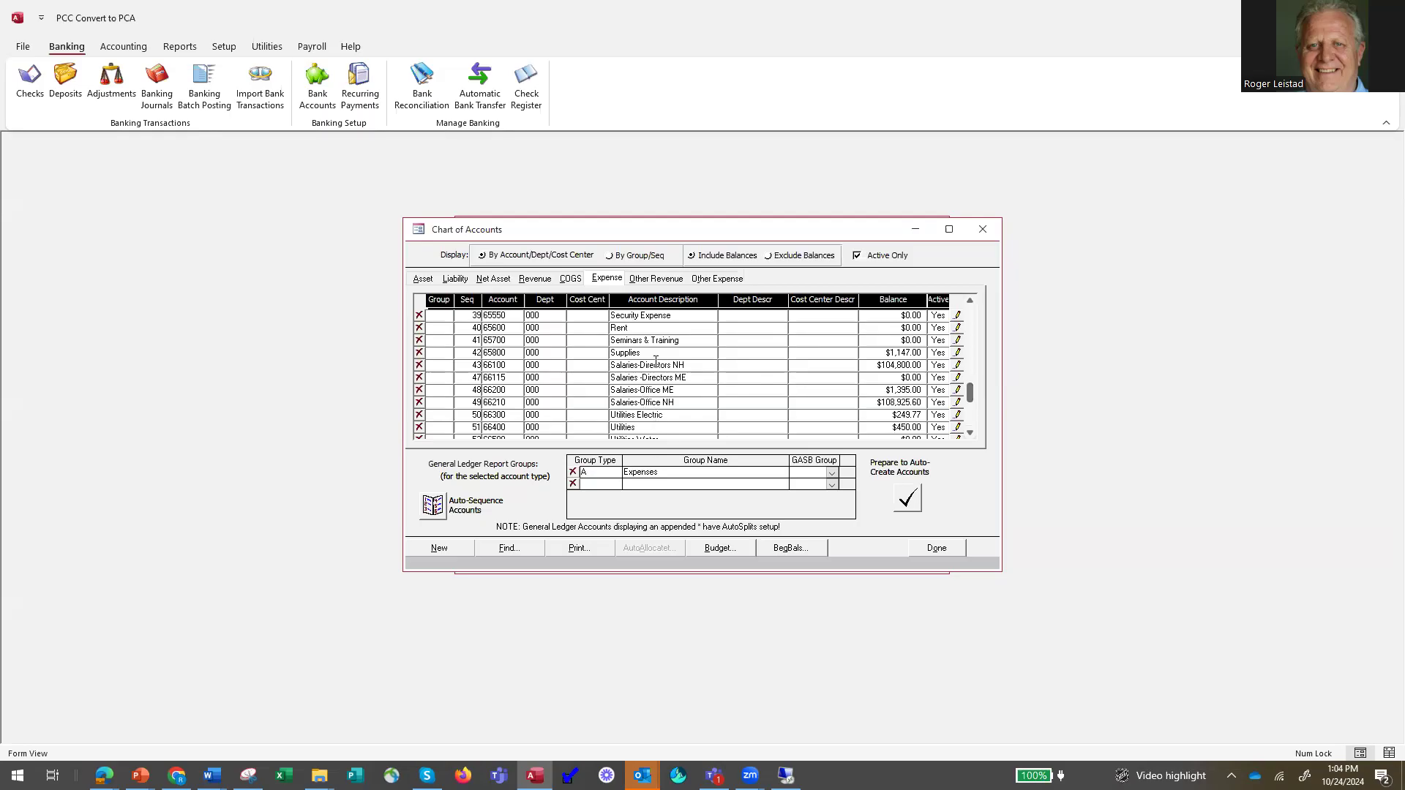
left_click(938, 549)
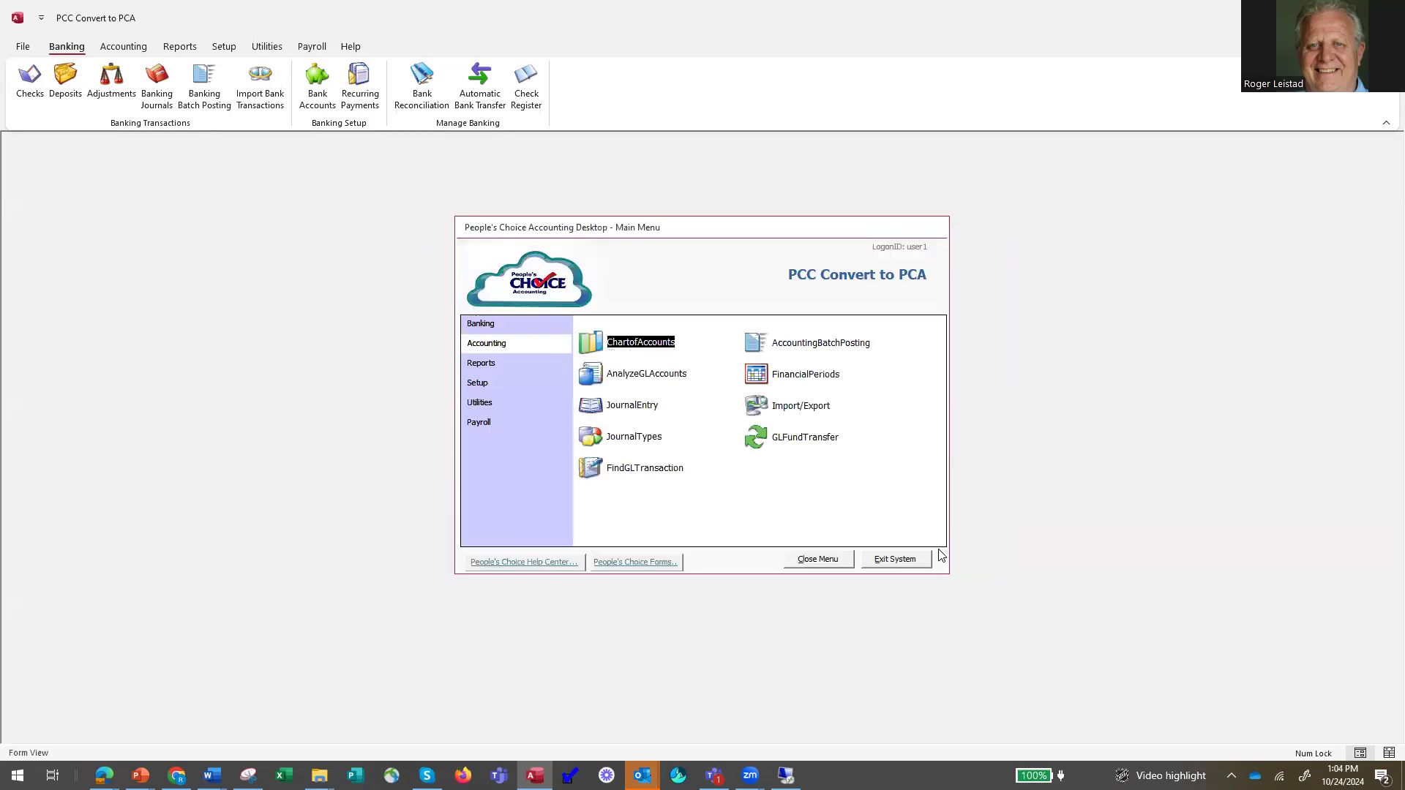
Launch the payroll program and open the employee setup templates.
left_click(485, 423)
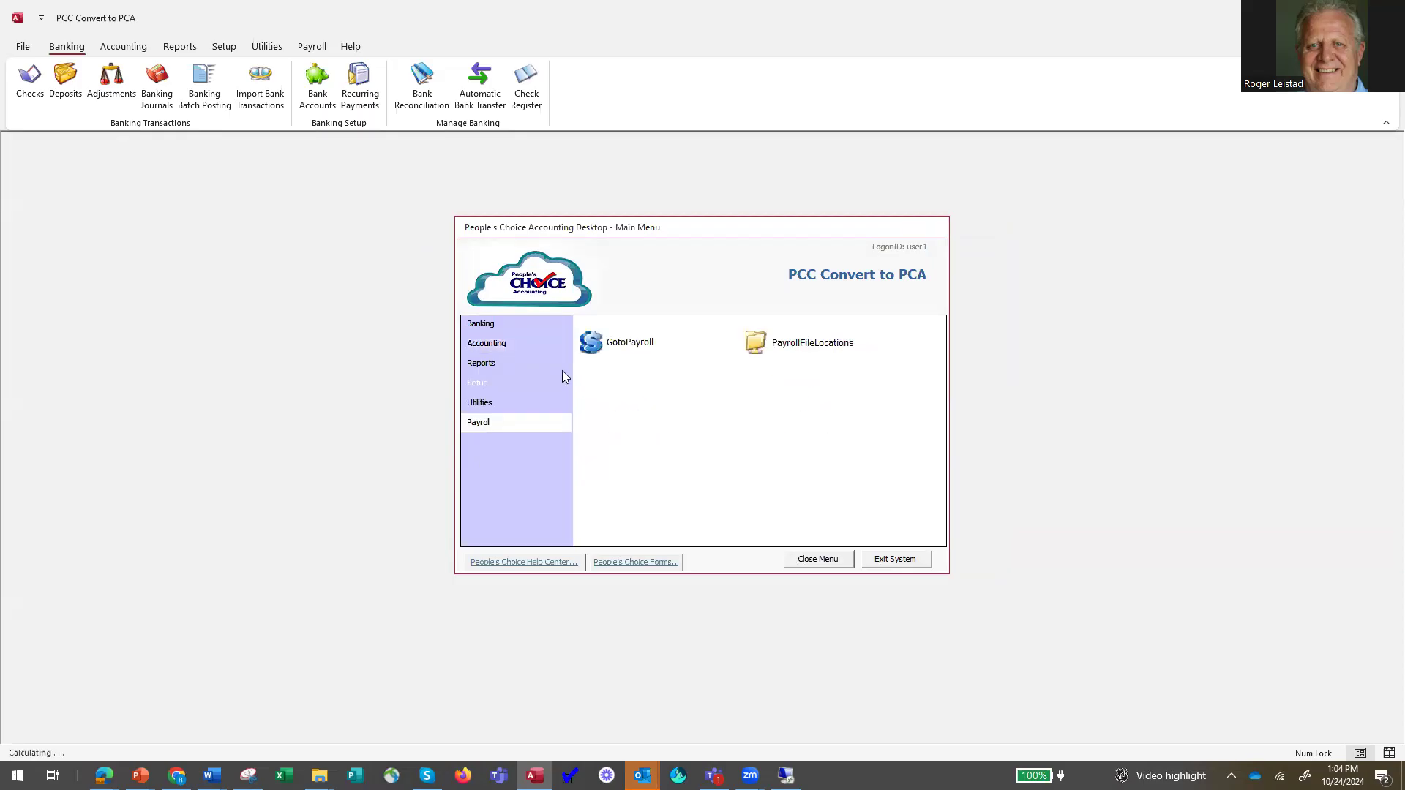
left_click(591, 343)
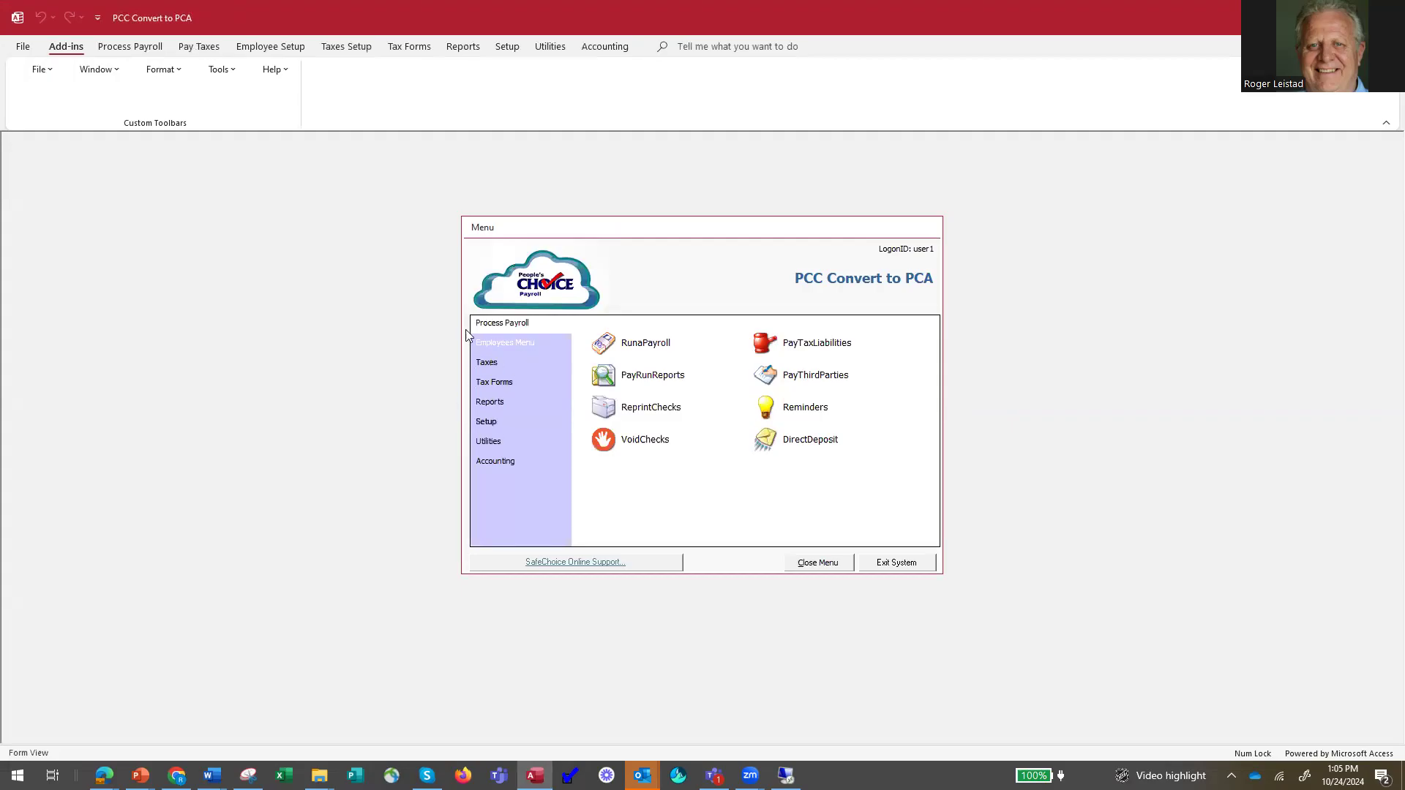
left_click(501, 342)
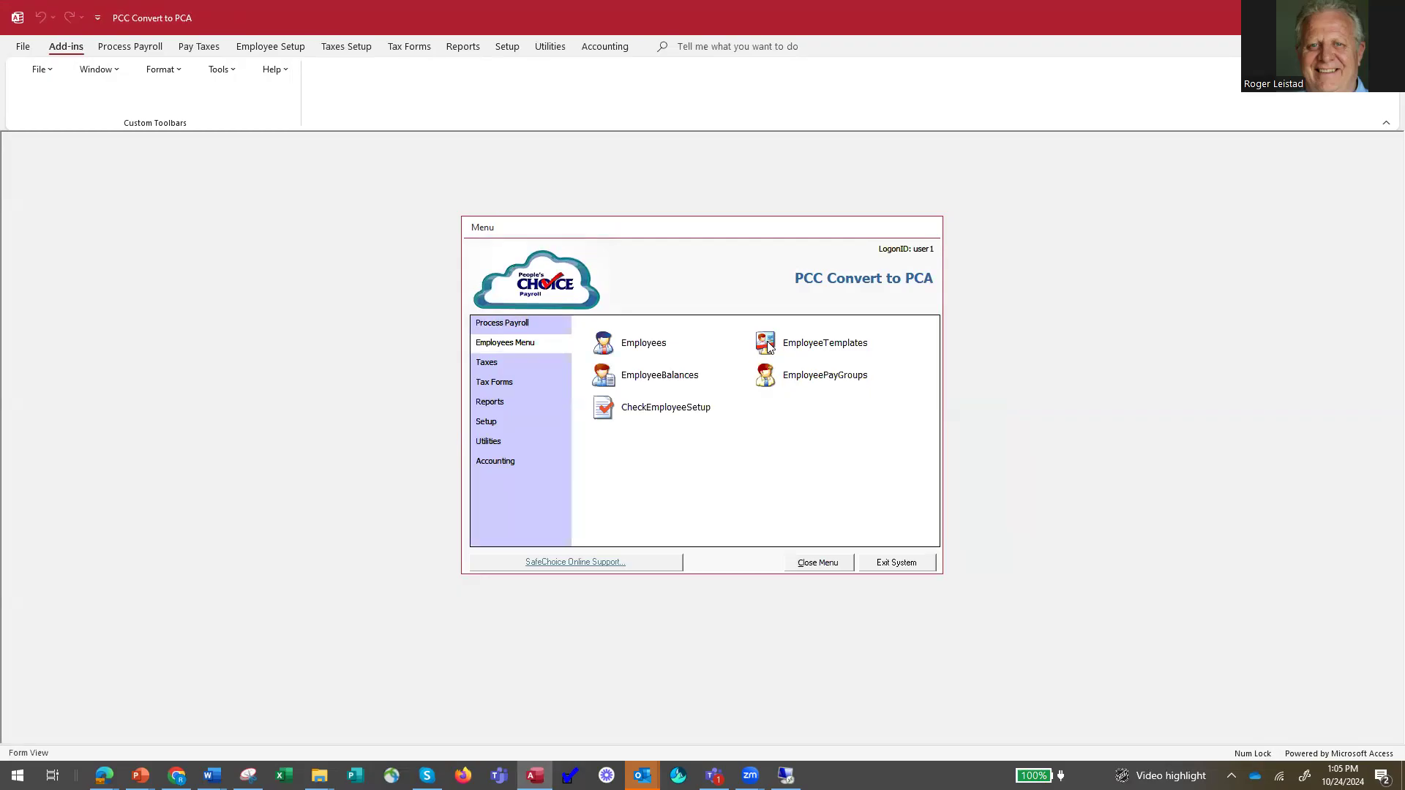
left_click(768, 344)
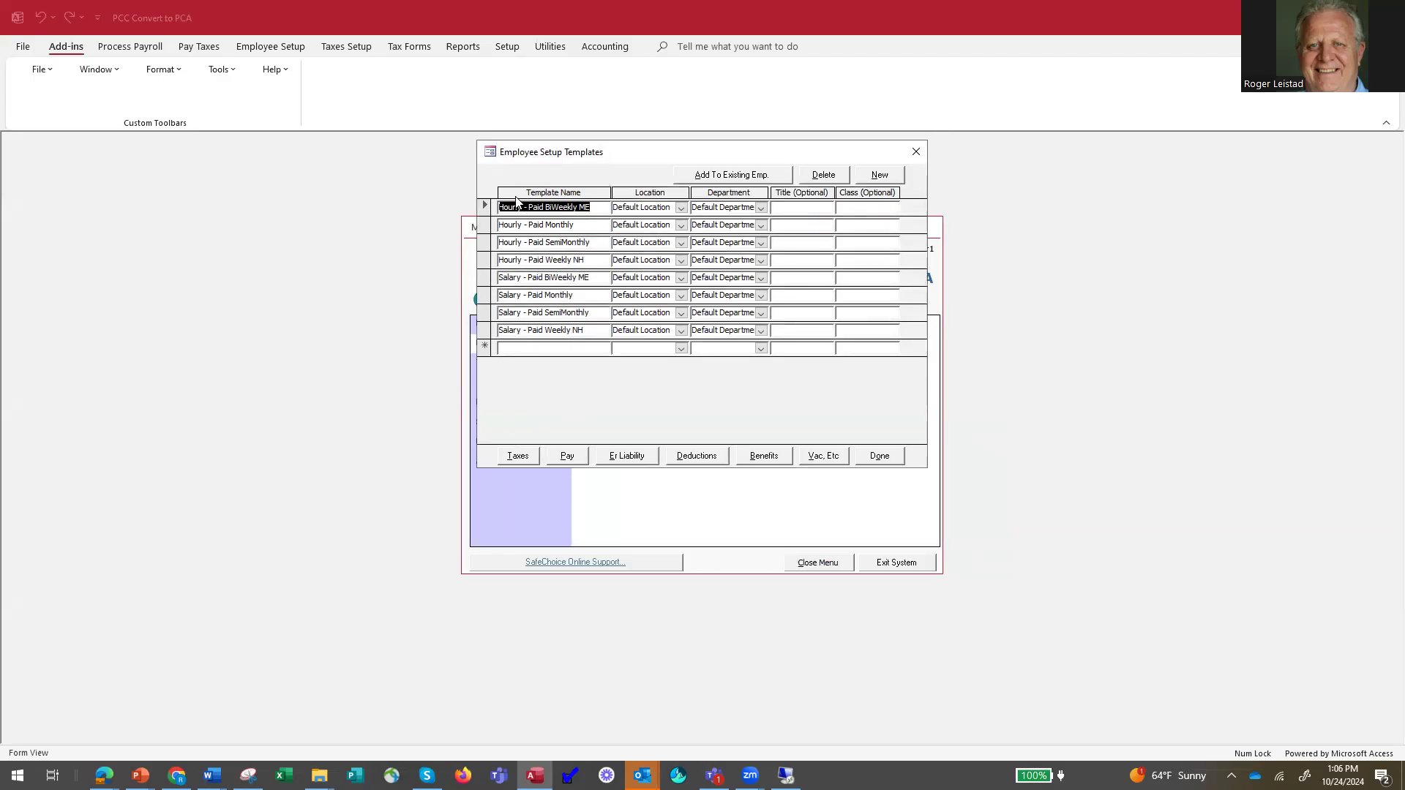
Review the tax setup of the Hourly - Paid BiWeekly ME template.
left_click(573, 207)
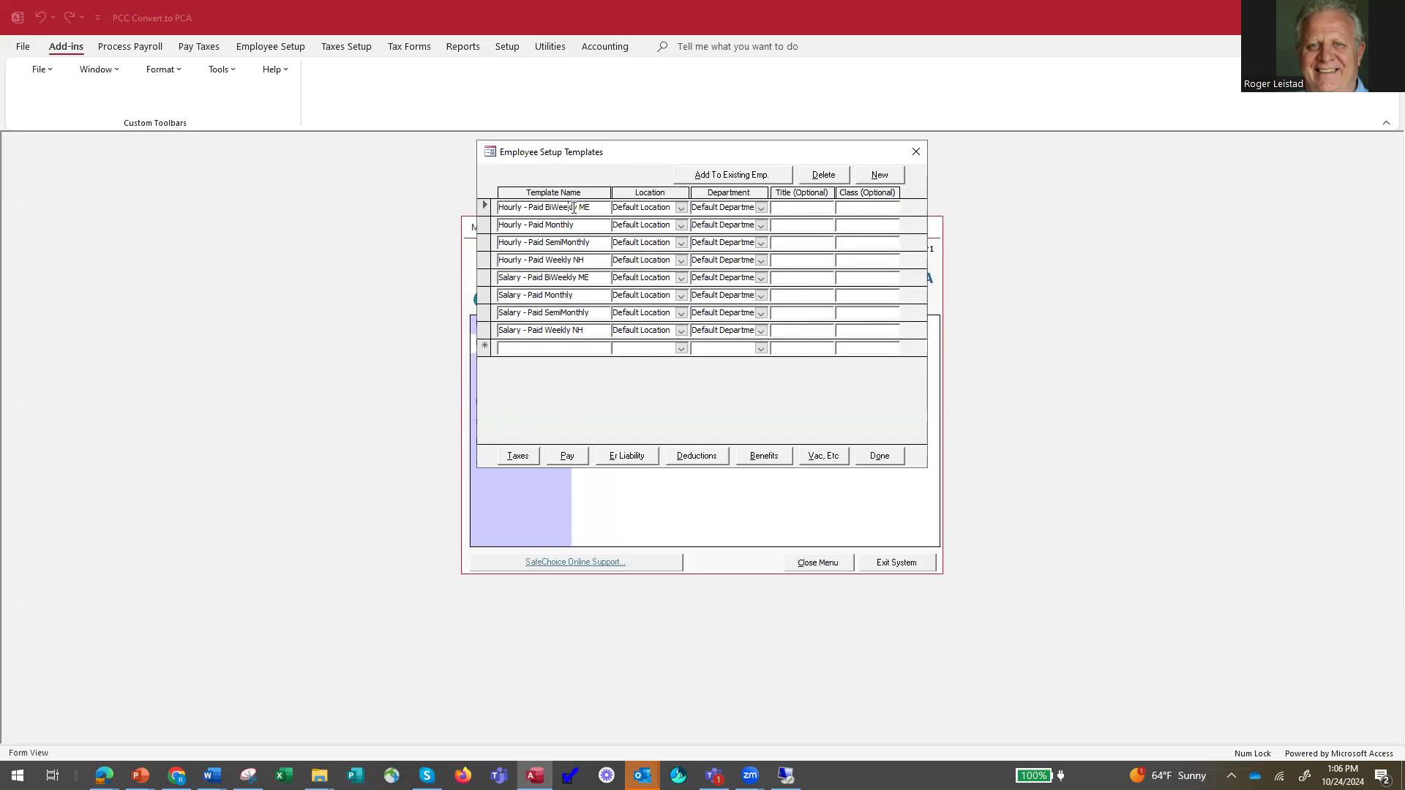
left_click(518, 457)
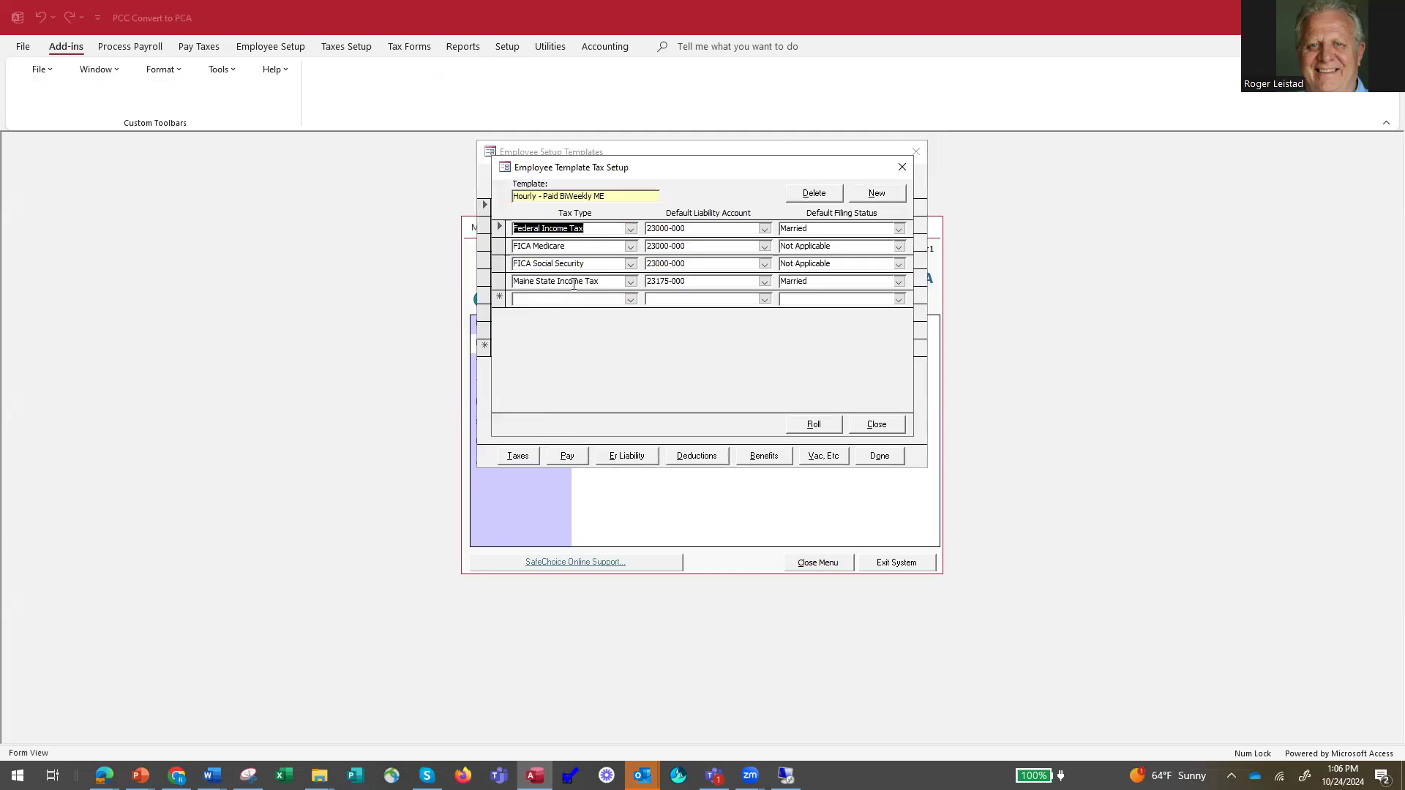
left_click(877, 425)
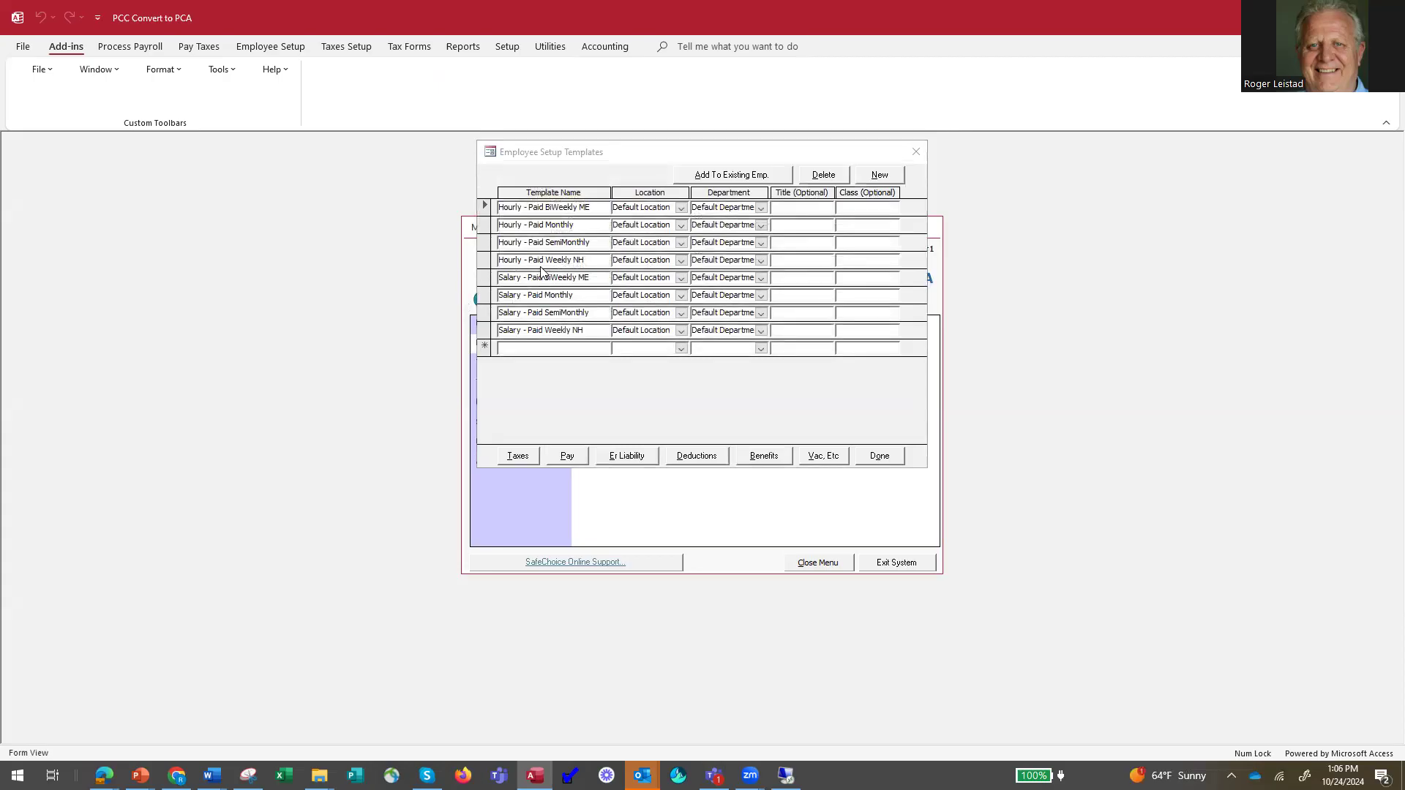
Review the tax setup of the Hourly - Paid Weekly NH template, and close the employee templates.
left_click(485, 259)
left_click(517, 457)
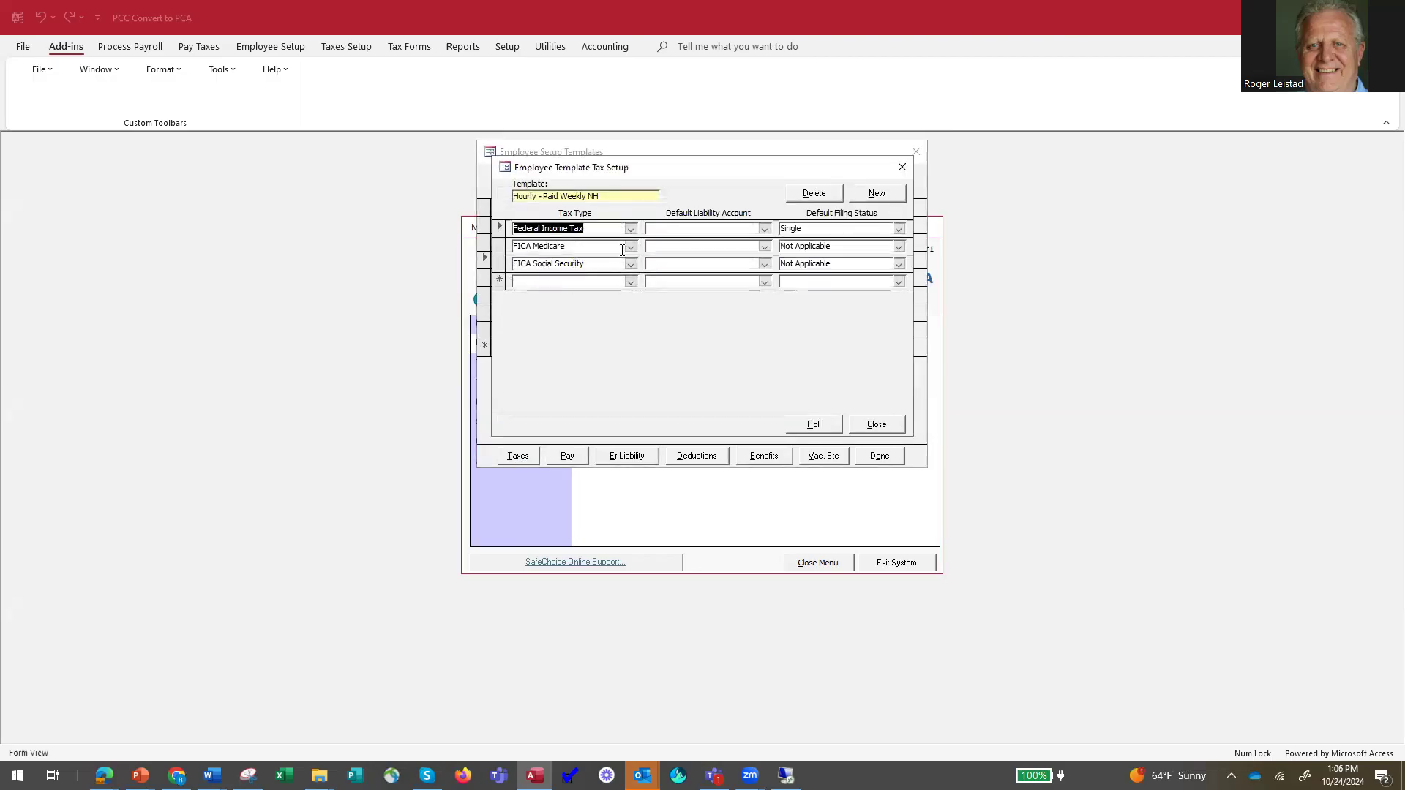
left_click(877, 425)
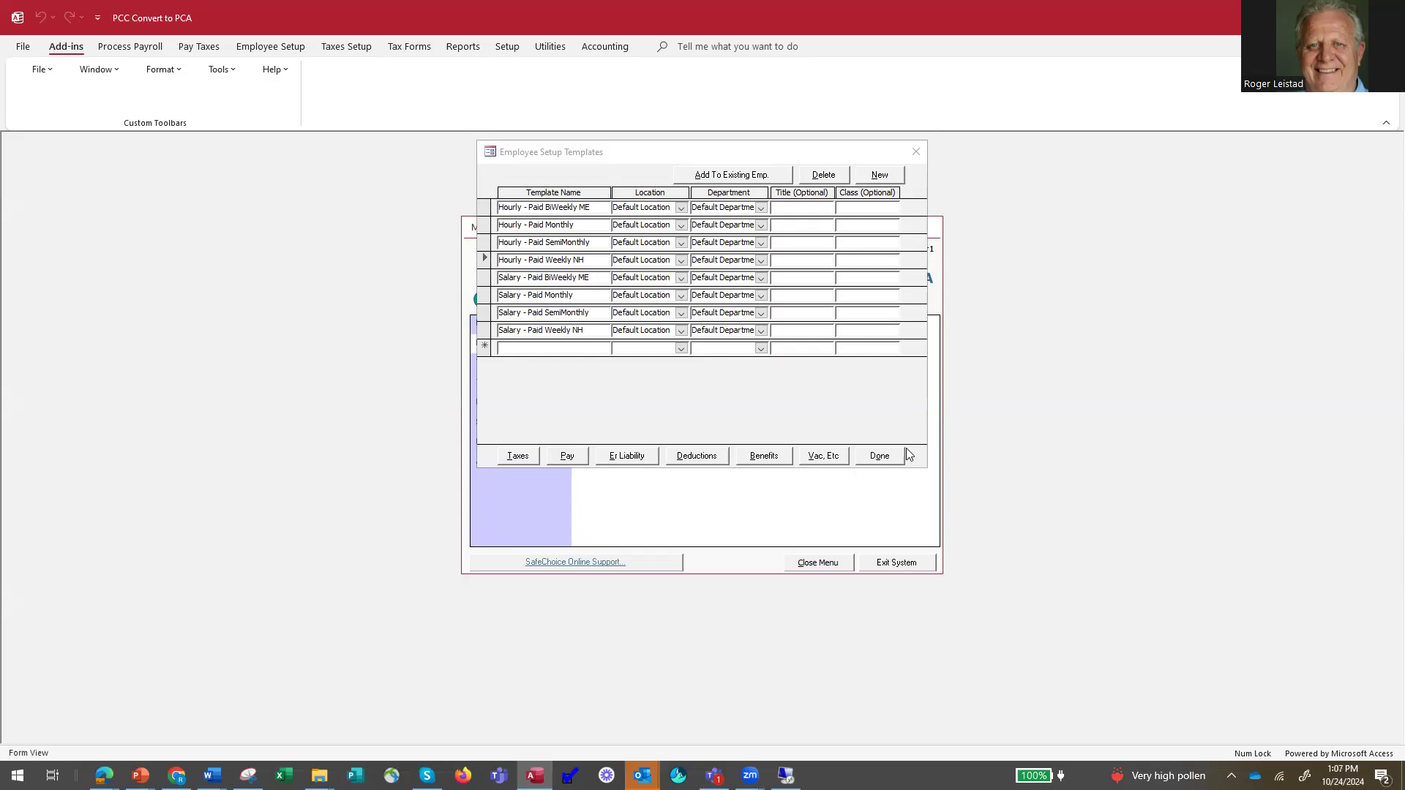
left_click(883, 461)
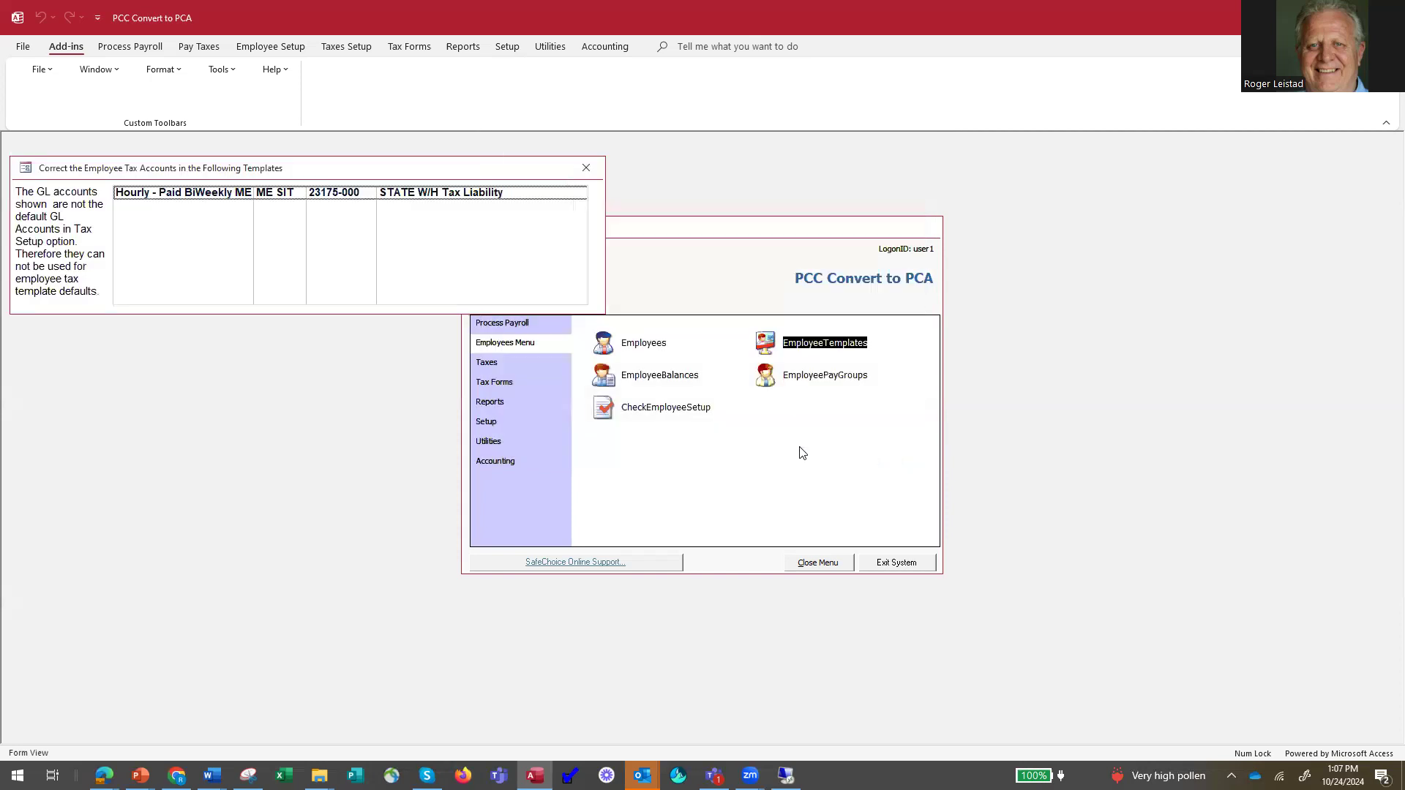
left_click(585, 168)
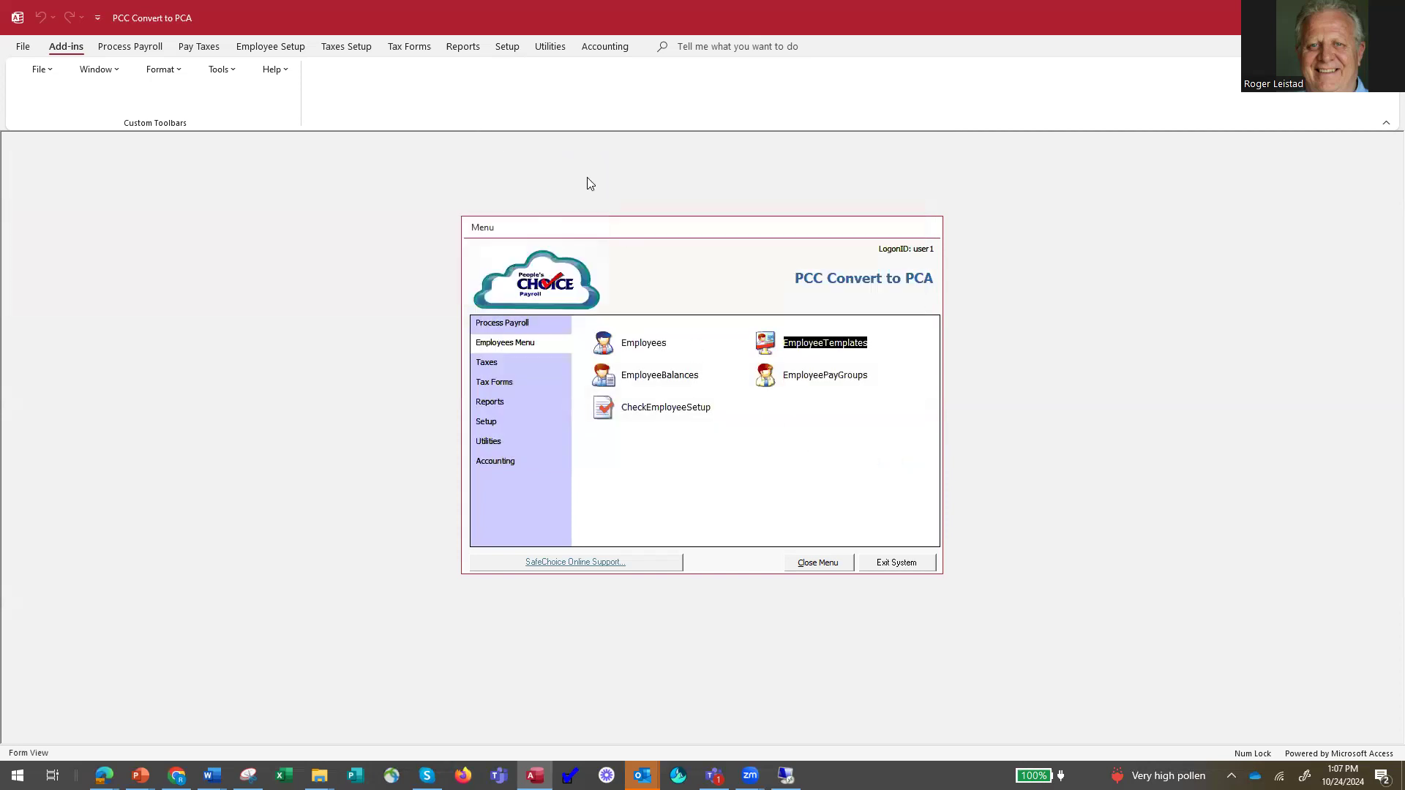
Open the record of the last employee in the employee list and fill in the home city.
left_click(607, 340)
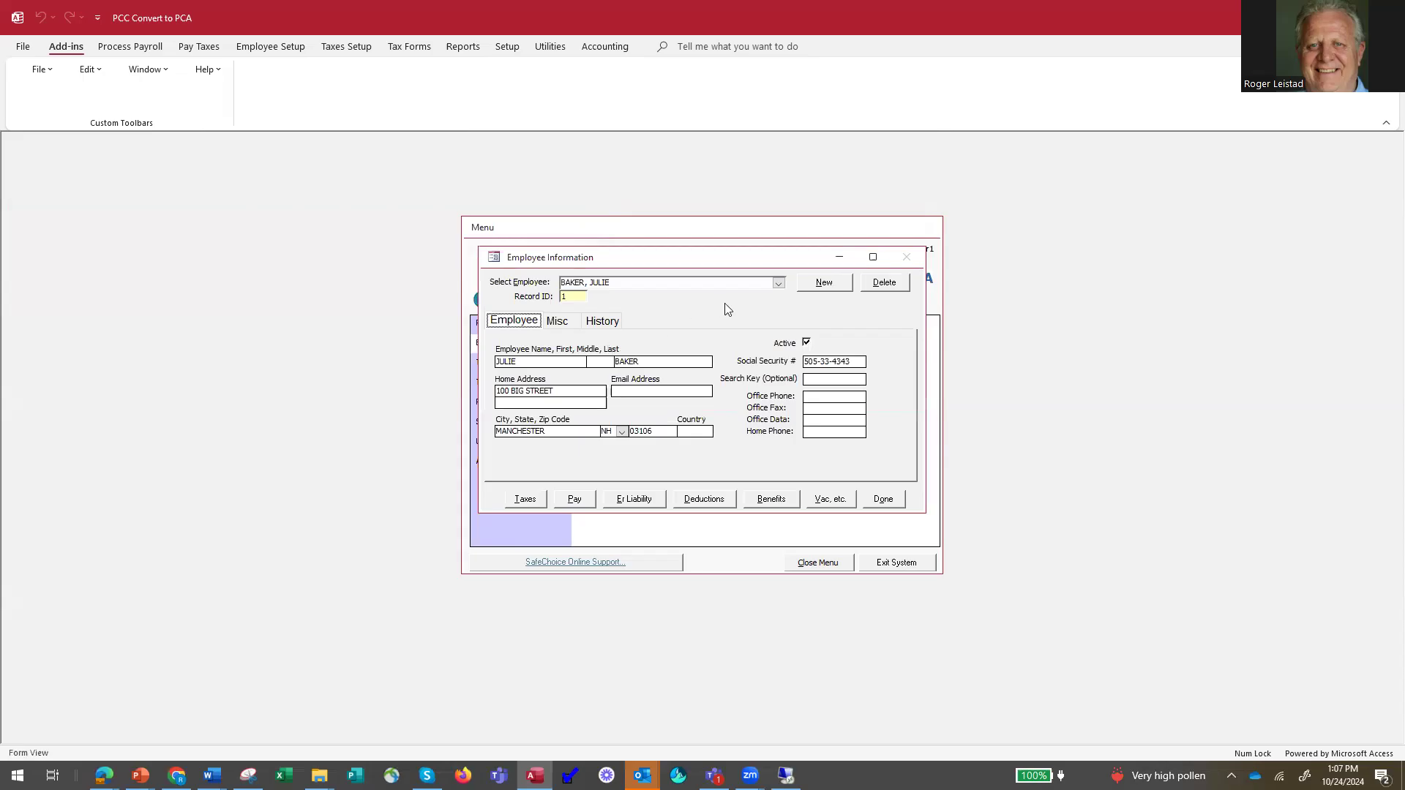
left_click(779, 284)
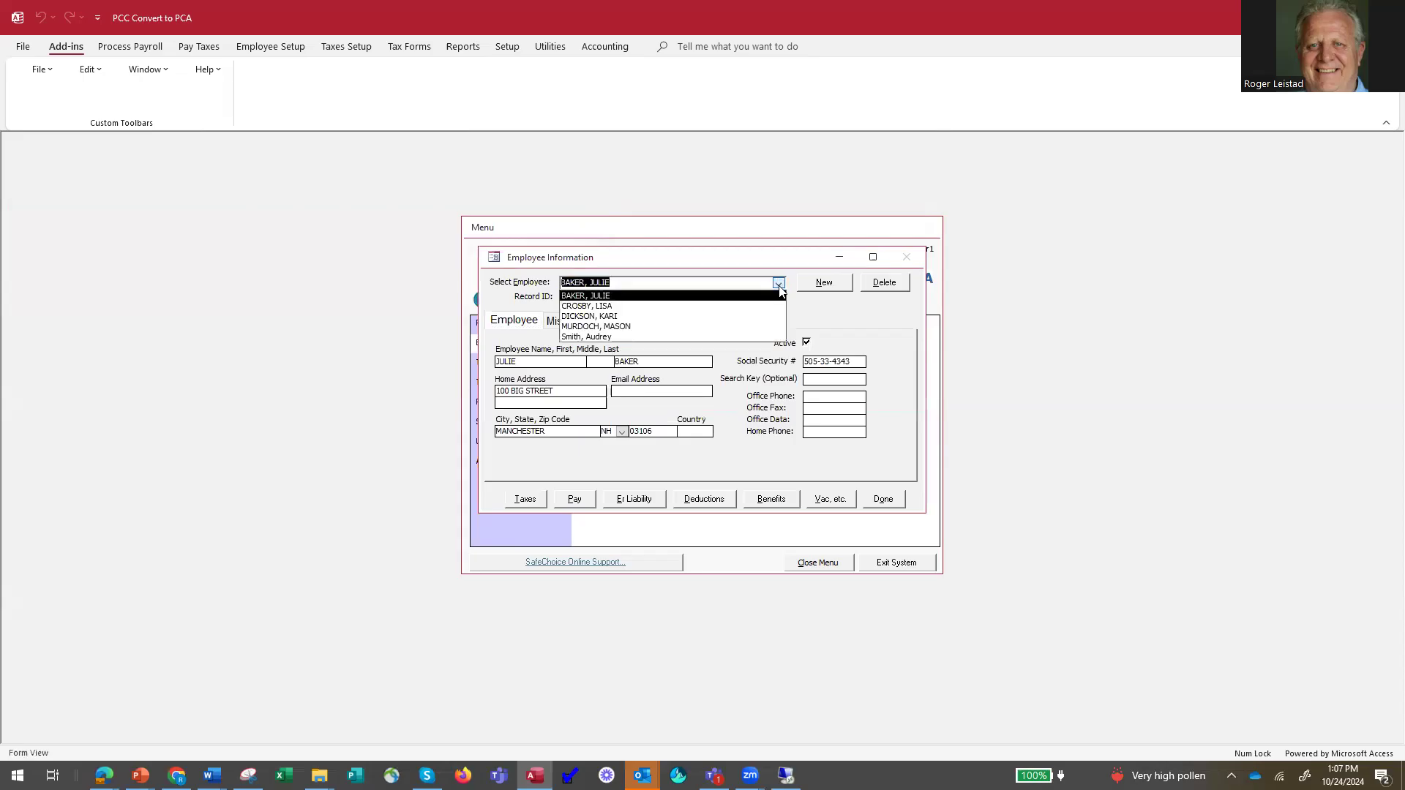
left_click(661, 336)
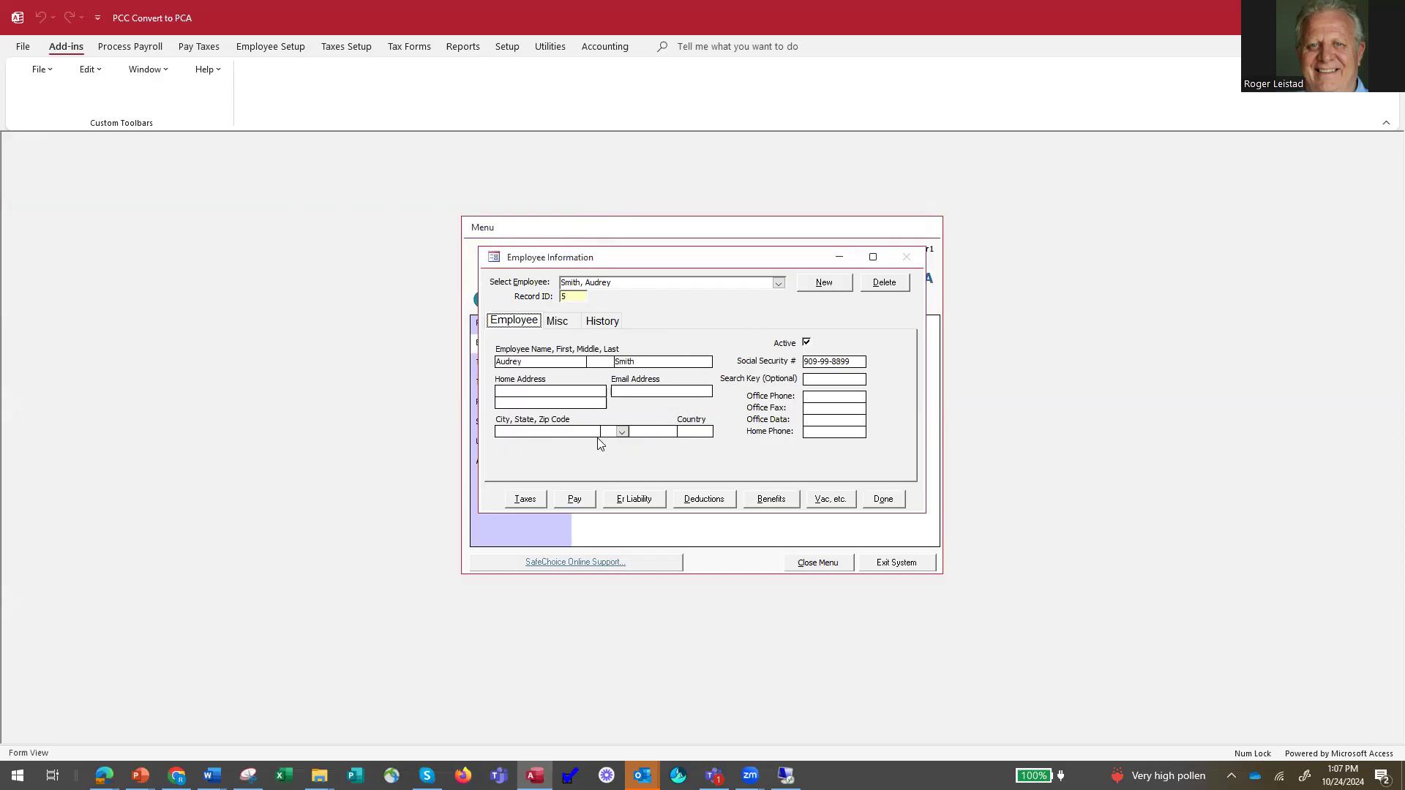
left_click(509, 433)
type("Portland")
Review the Federal Income Tax setup and the list of pay types for this employee.
left_click(521, 501)
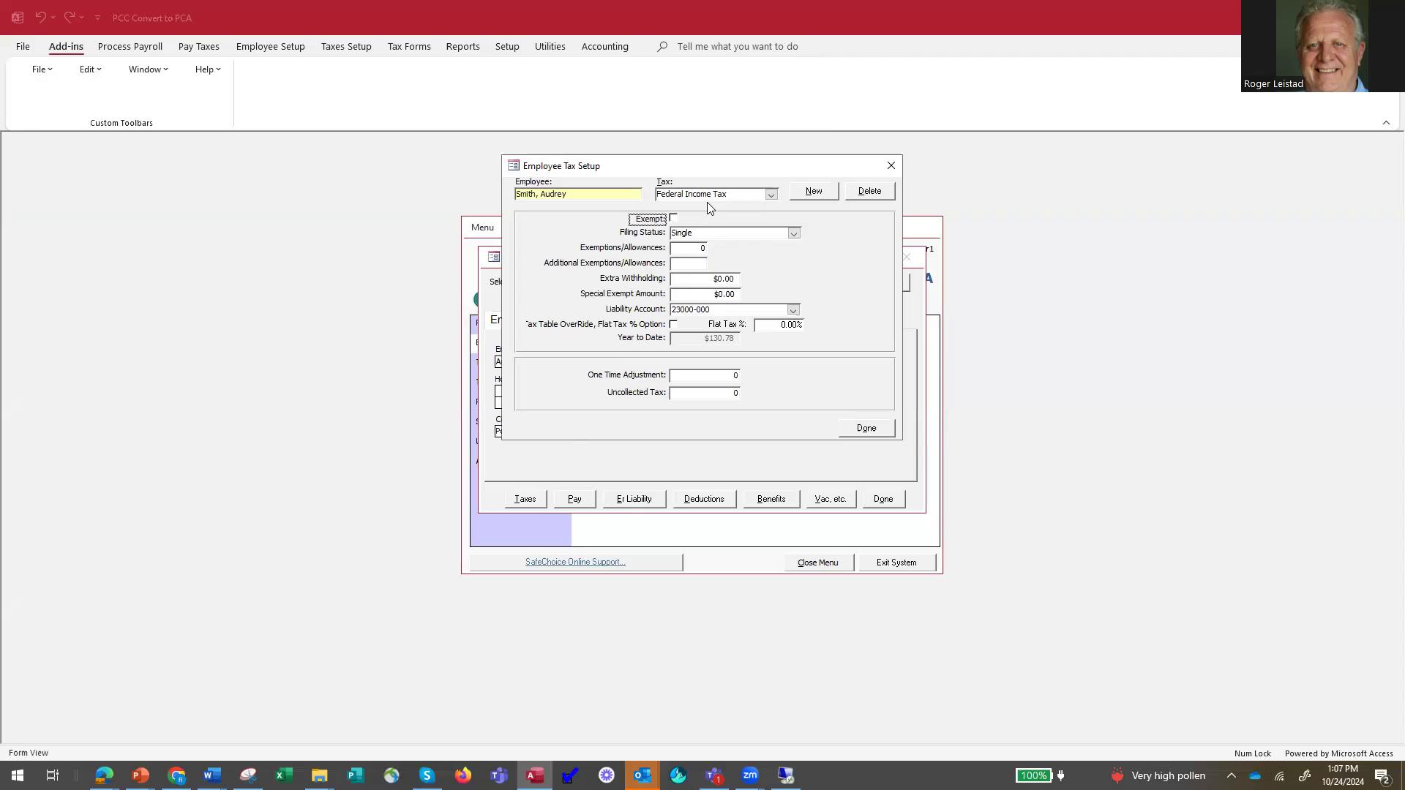
left_click(856, 431)
left_click(575, 500)
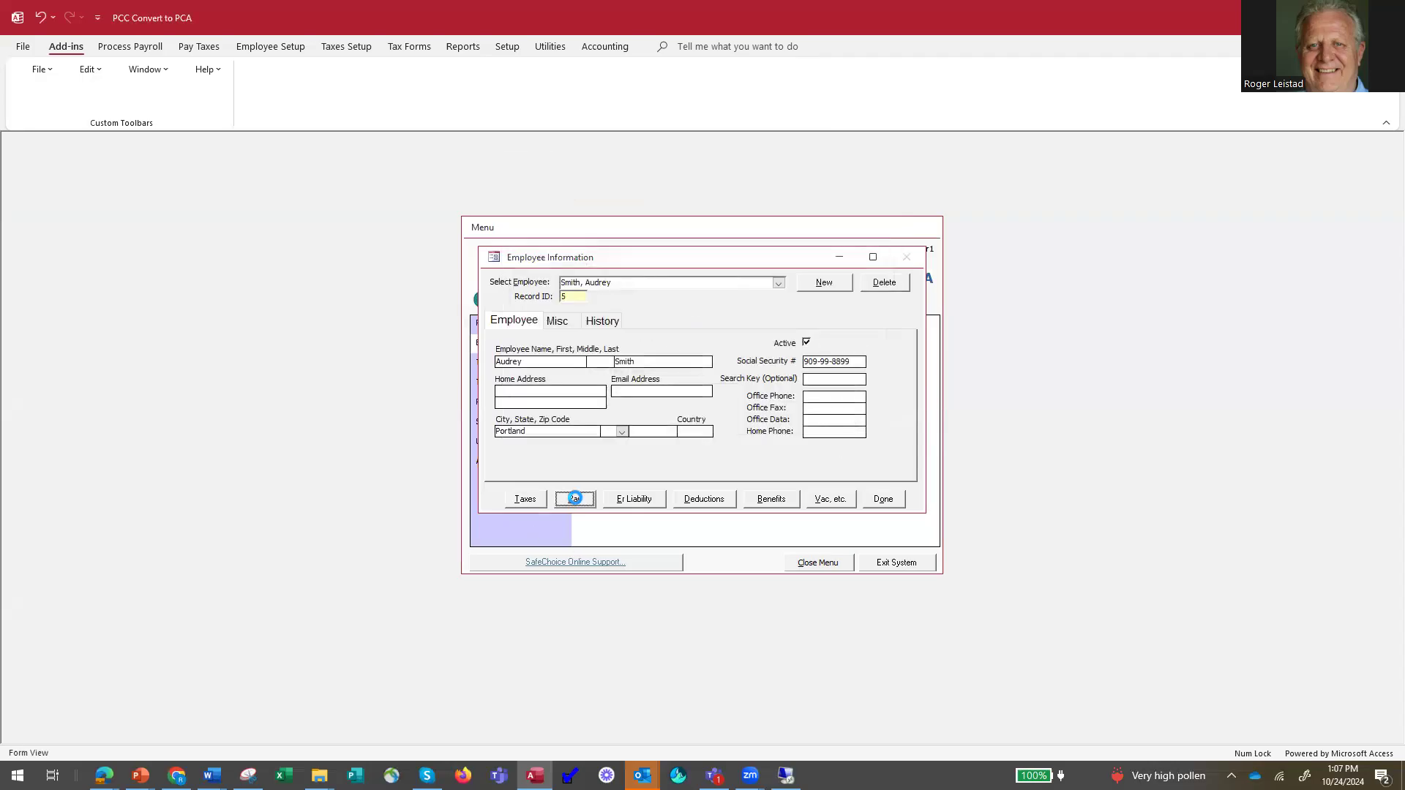
left_click(780, 219)
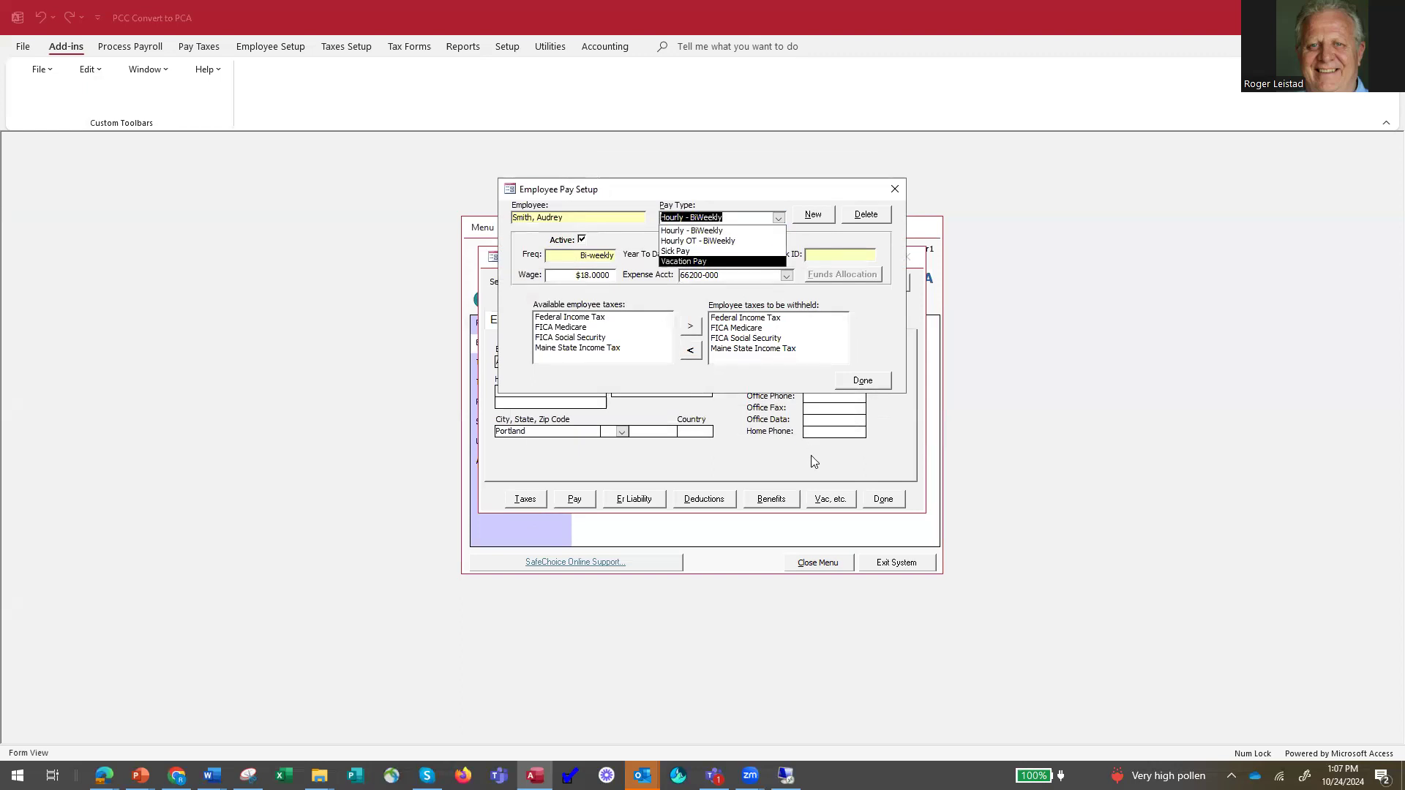
left_click(856, 382)
left_click(856, 381)
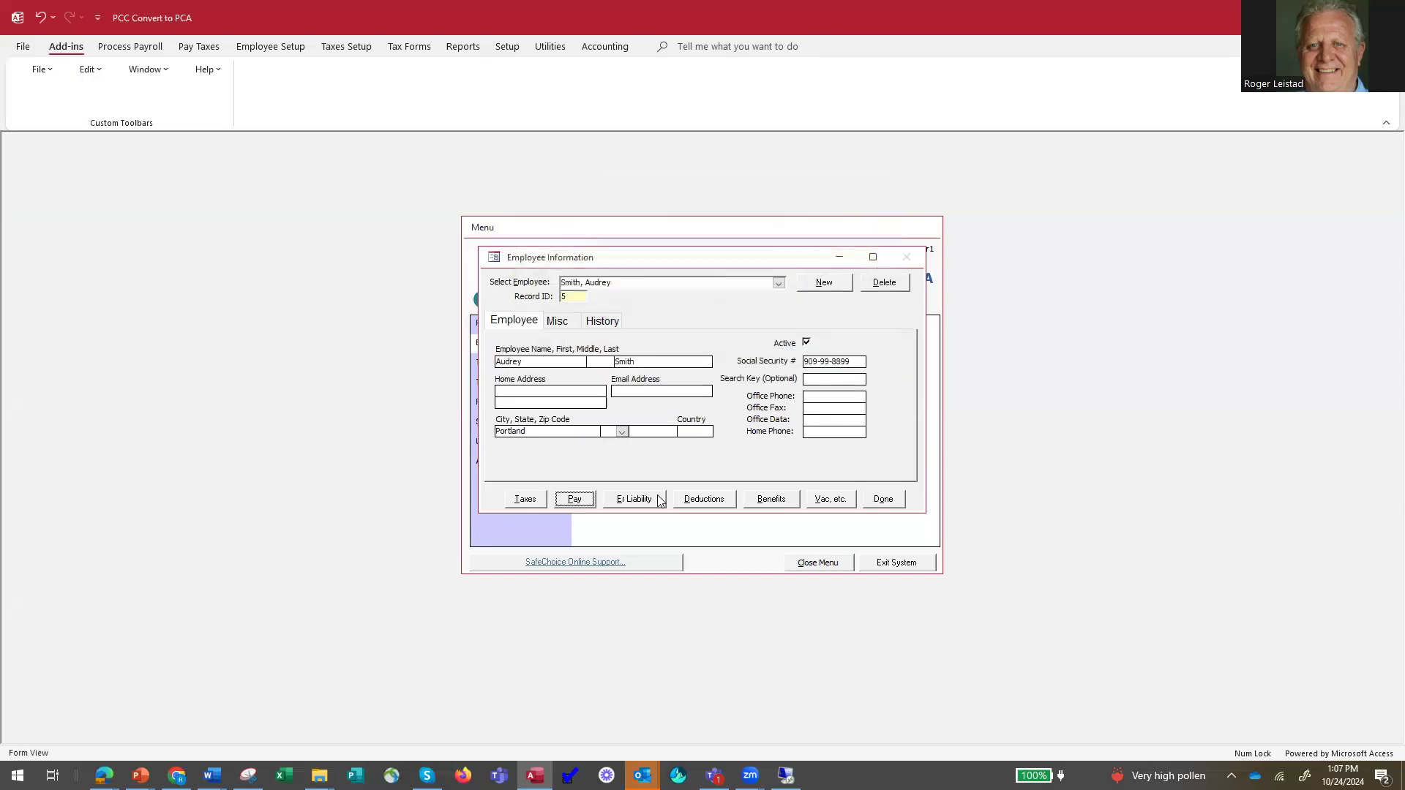
Check the employee's 401K Contribution deduction and assigned employee template, and close the employee record.
left_click(706, 507)
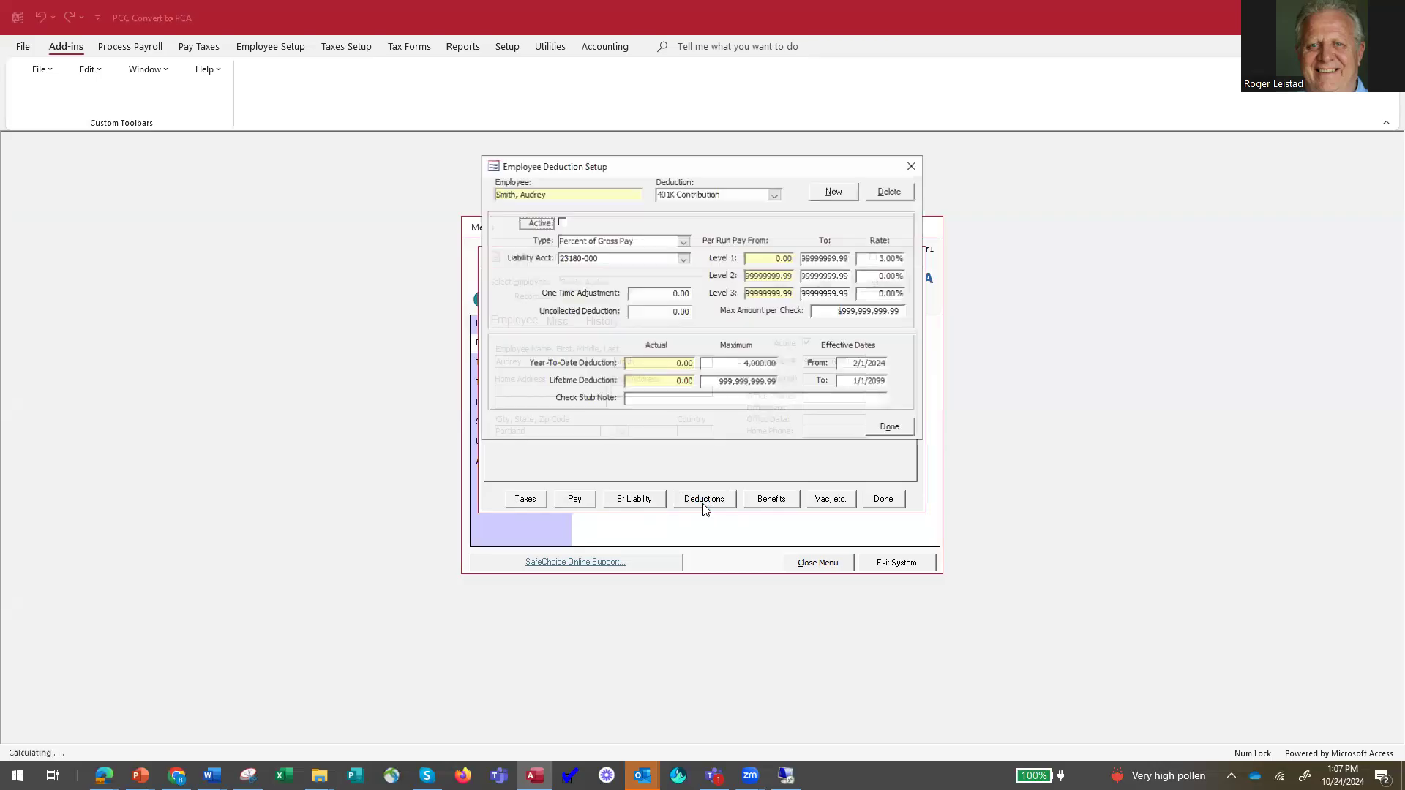
left_click(774, 194)
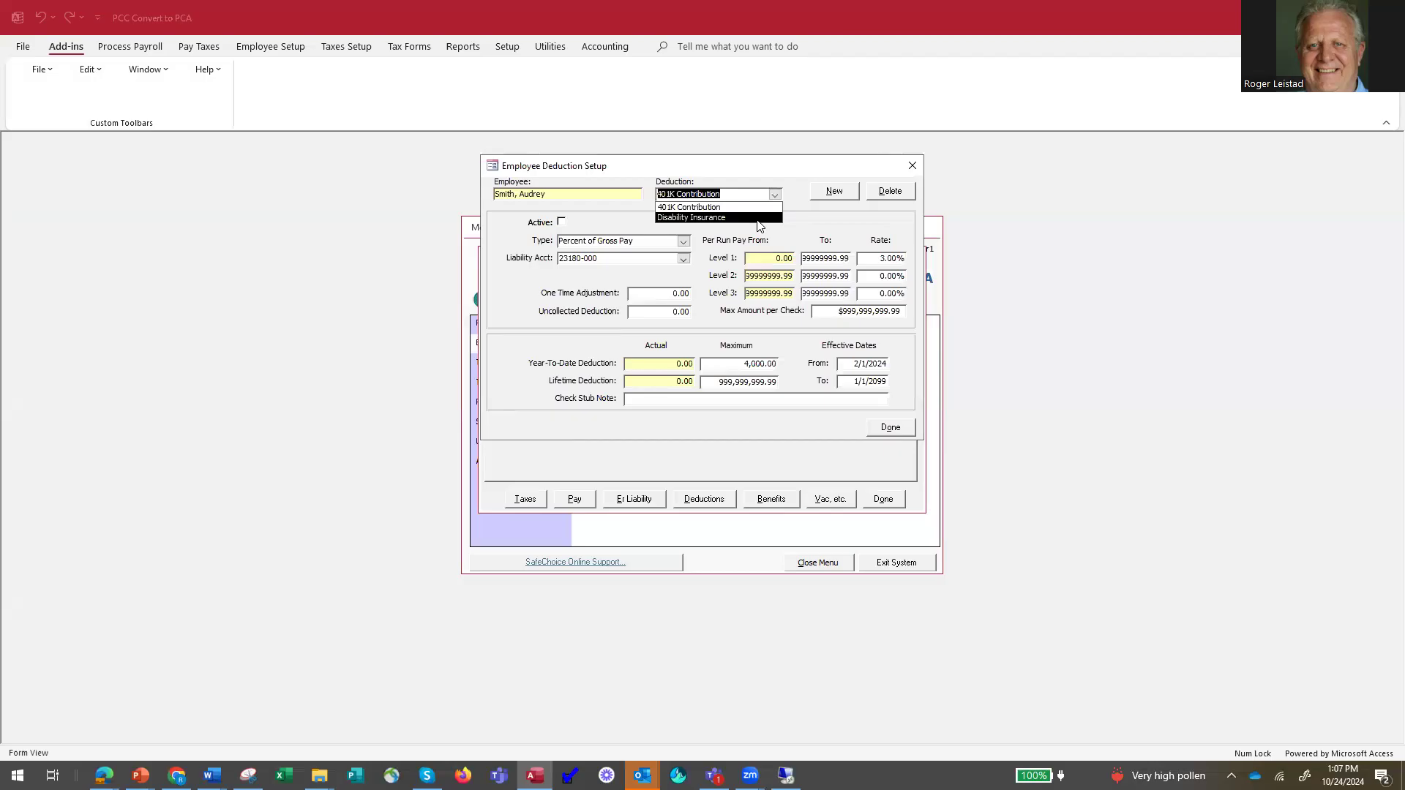
left_click(753, 208)
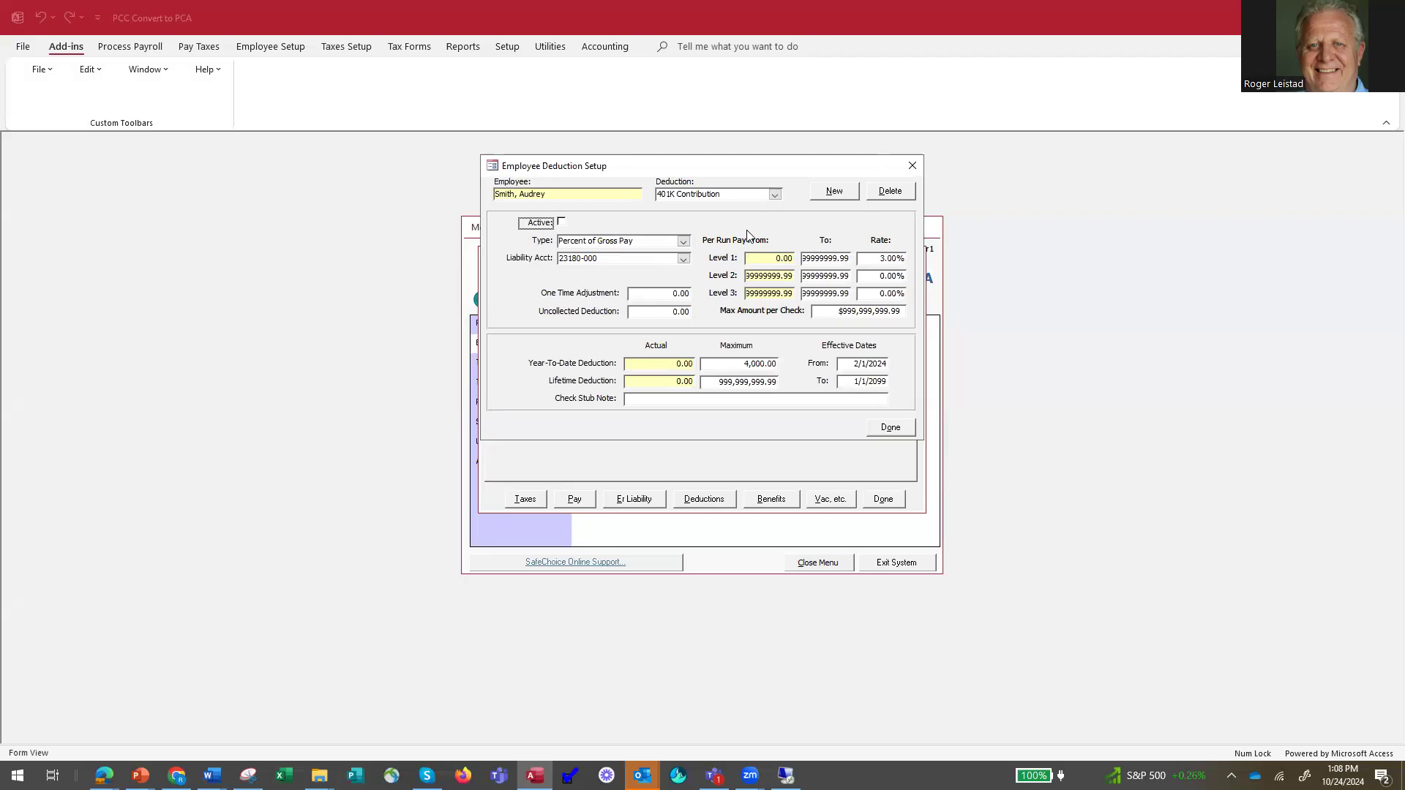
left_click(890, 427)
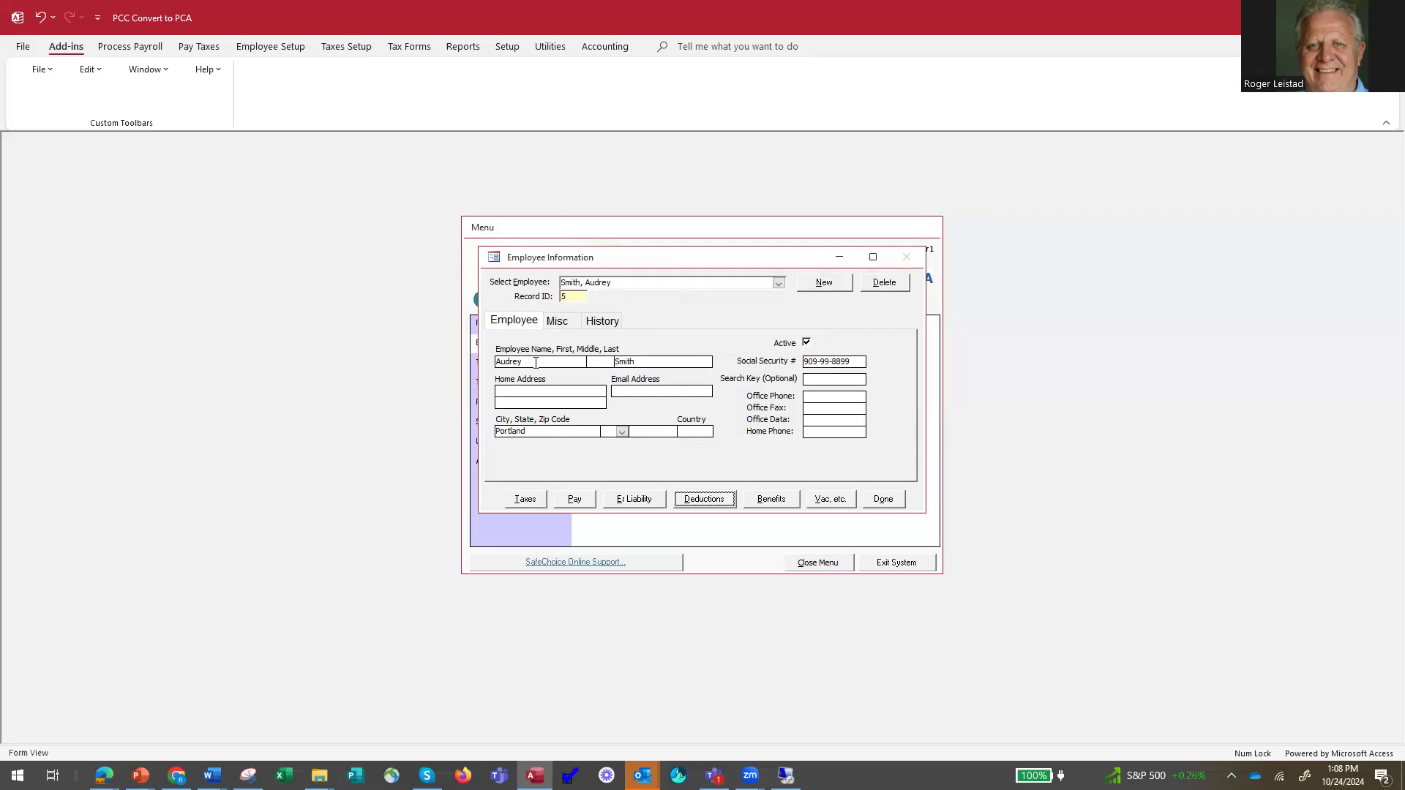
left_click(568, 326)
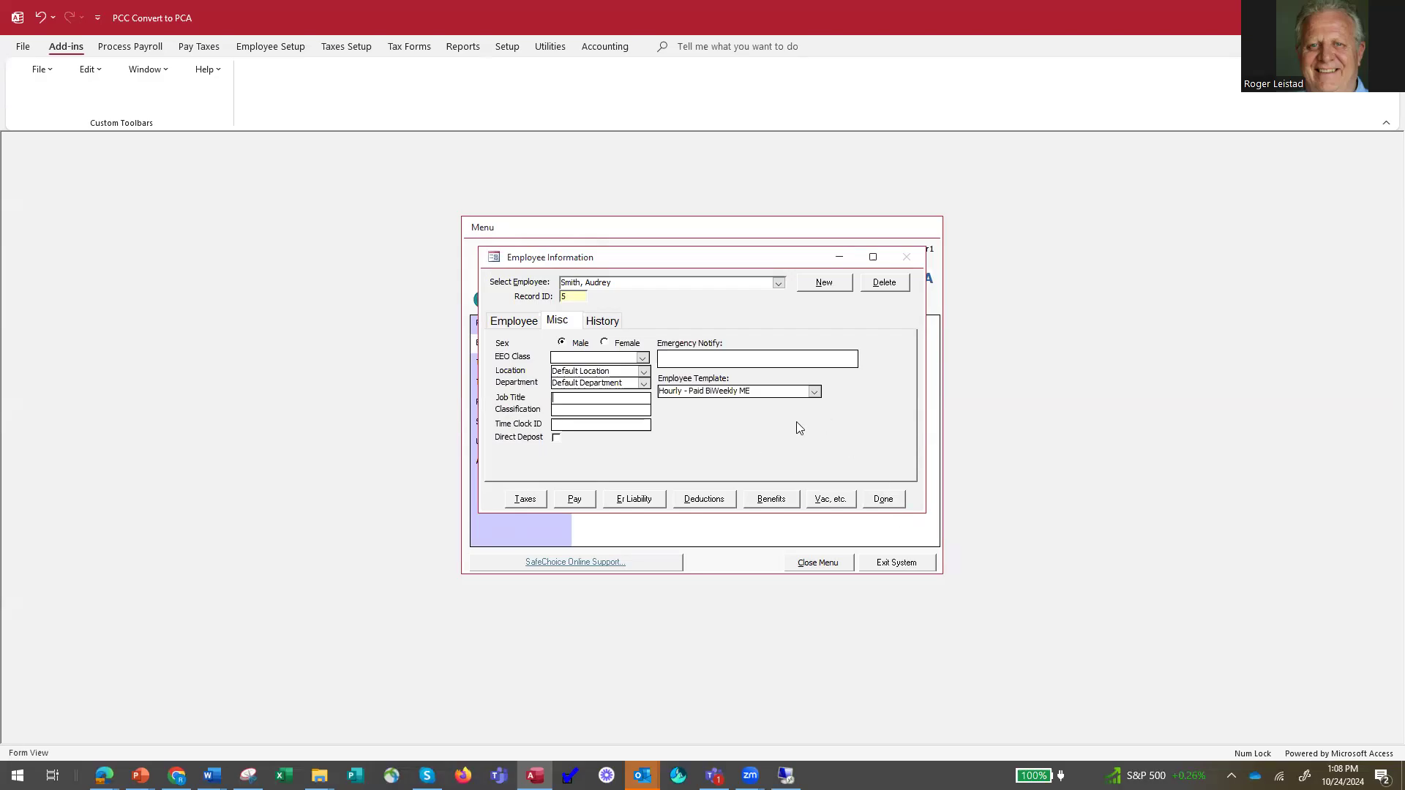
left_click(885, 500)
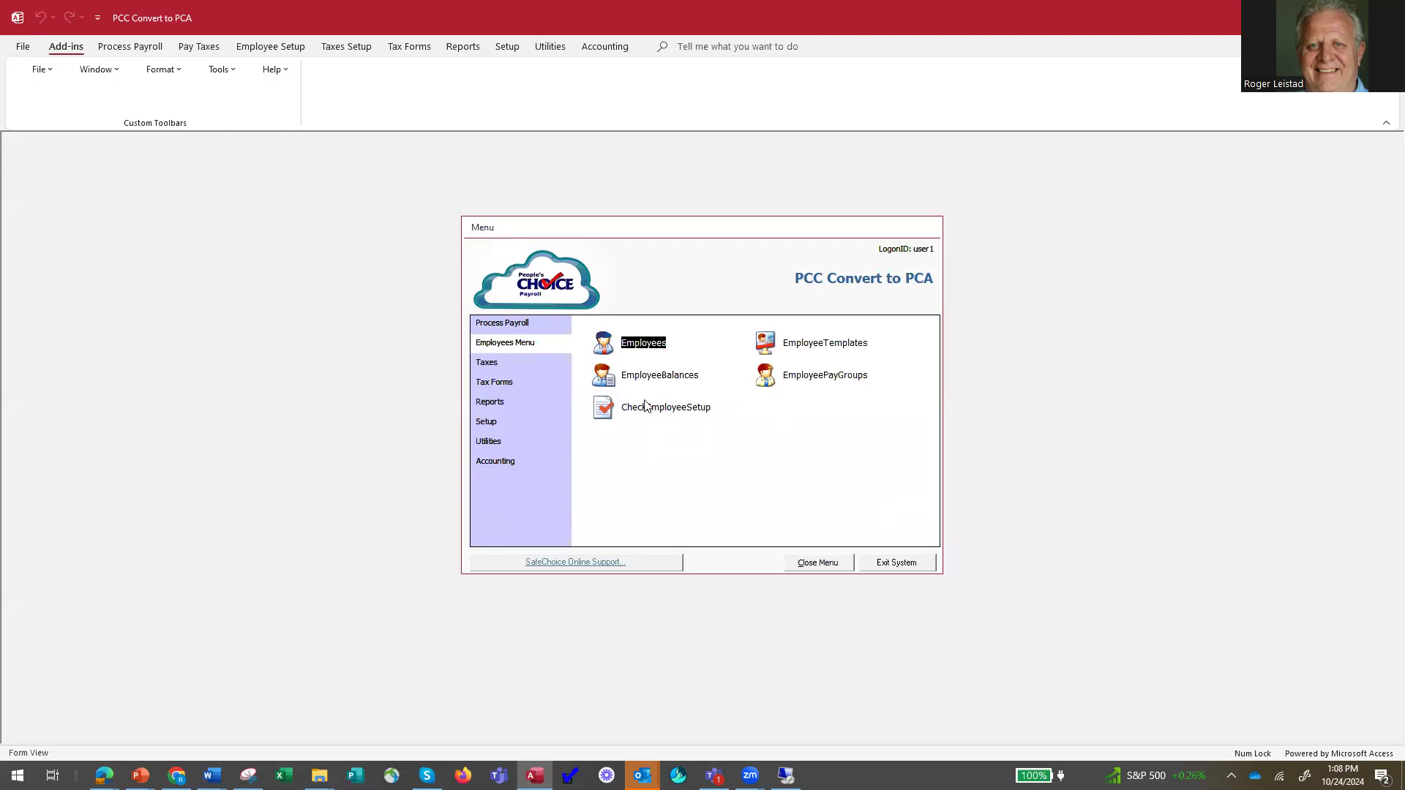
Start a new employee record and enter the employee's first and last name.
left_click(606, 345)
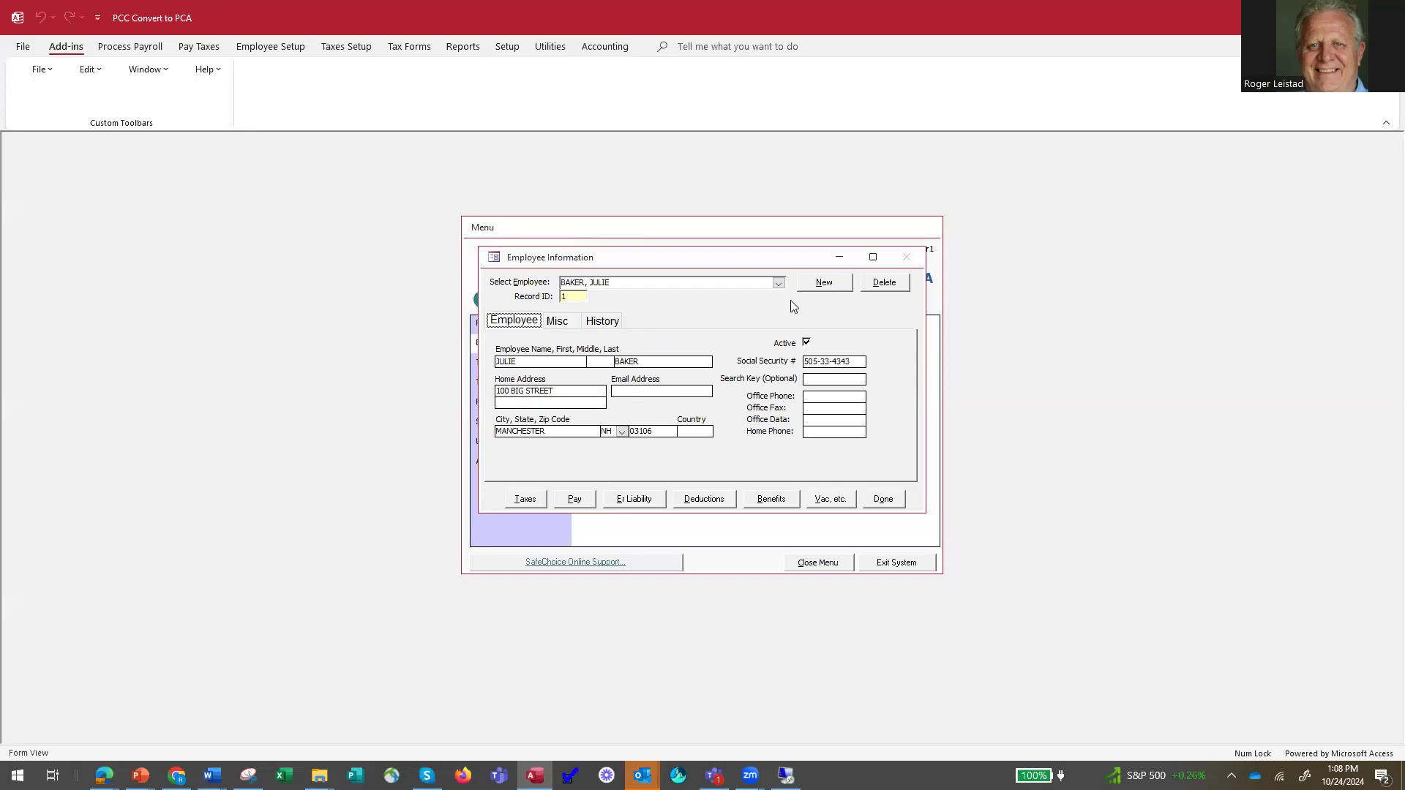
left_click(824, 283)
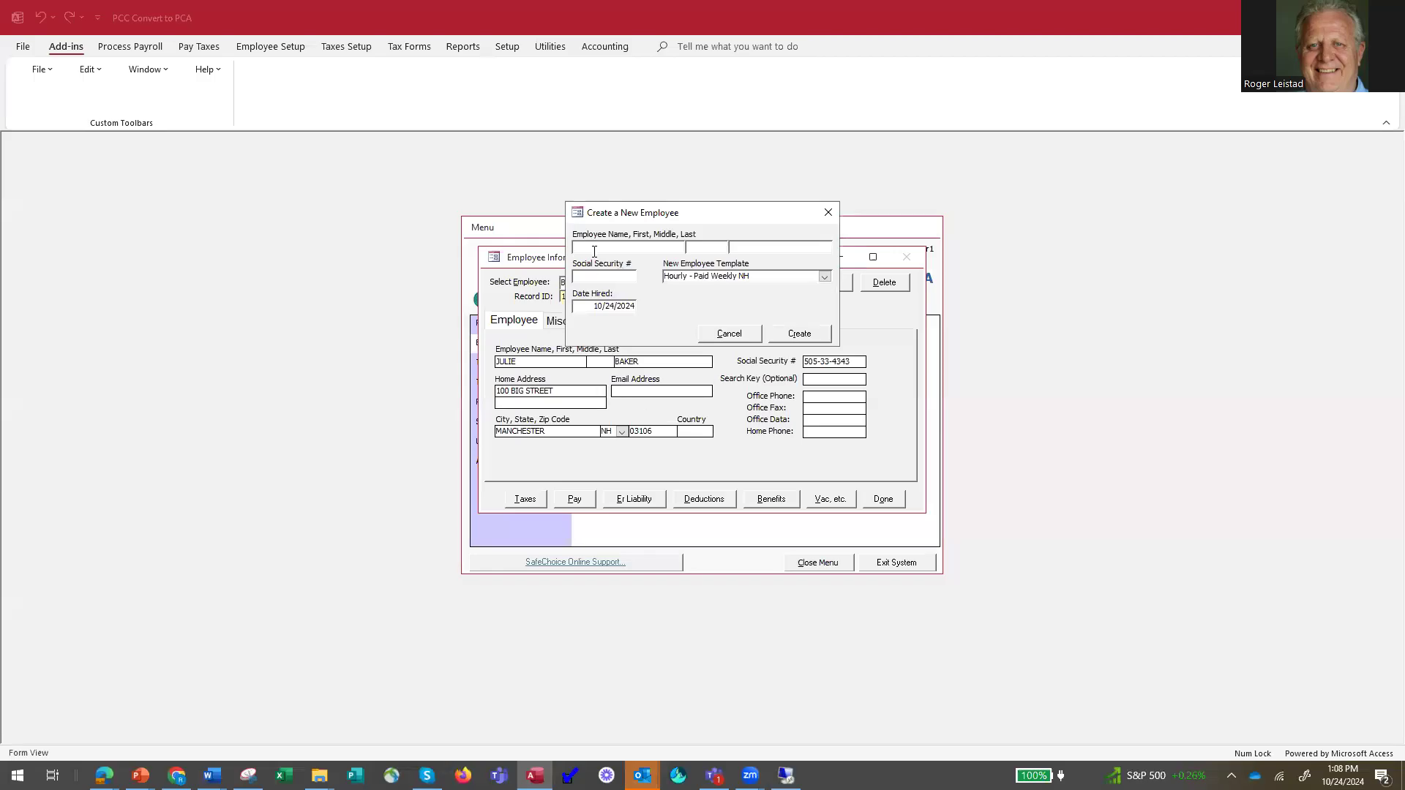
type("Sally")
key("Tab")
key("Tab")
type("Field")
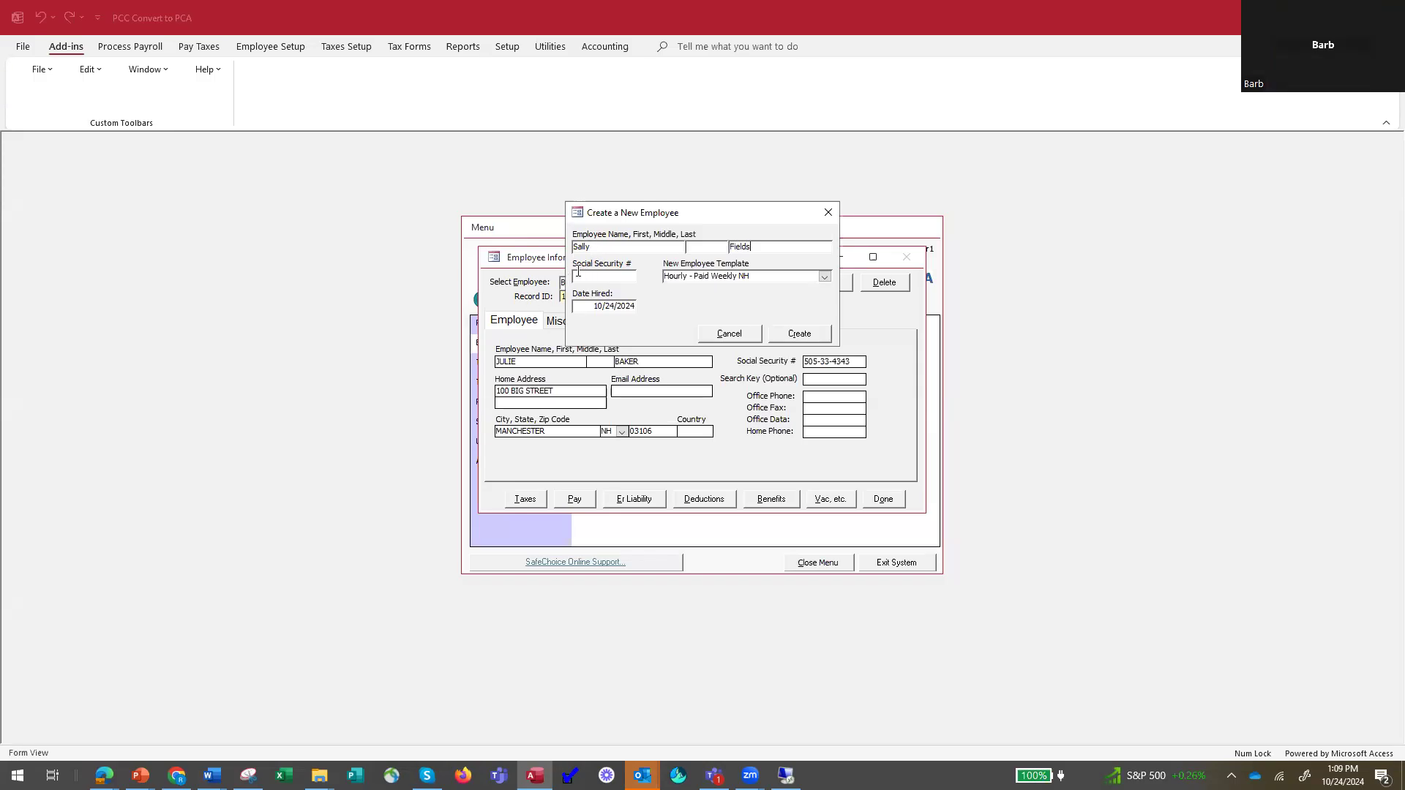
Enter the new employee's Social Security number and choose the Hourly - Paid BiWeekly ME template.
left_click(578, 272)
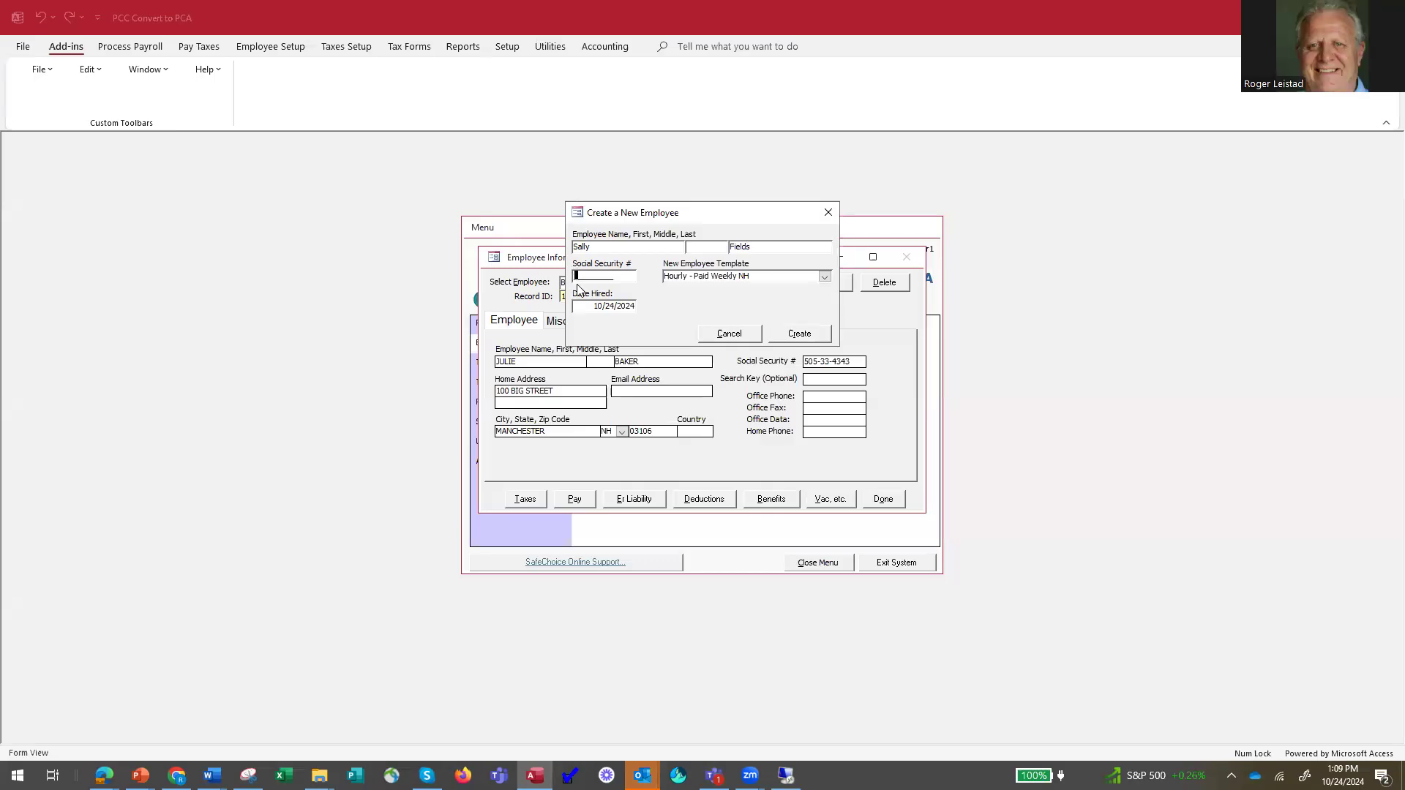
type("777889990")
left_click(825, 279)
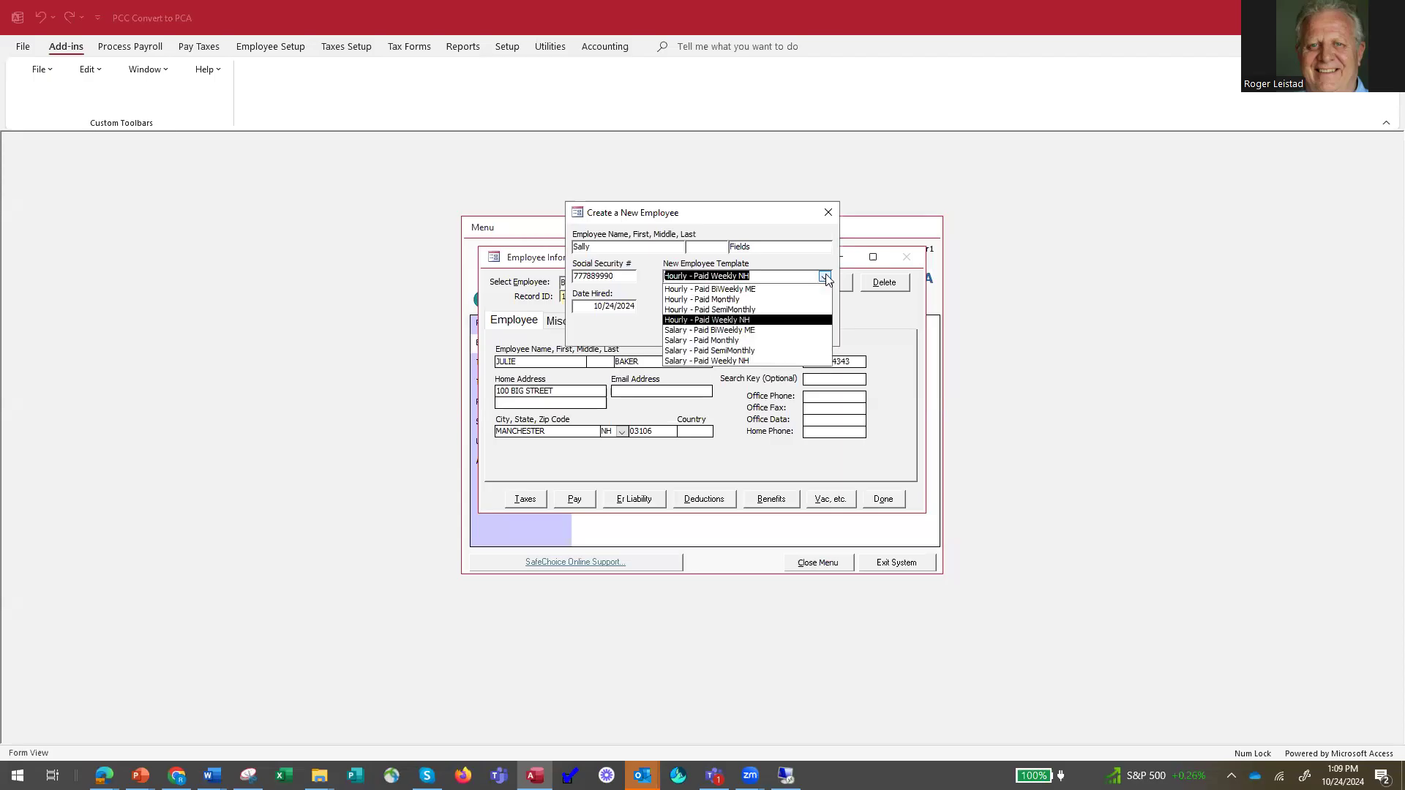
left_click(780, 290)
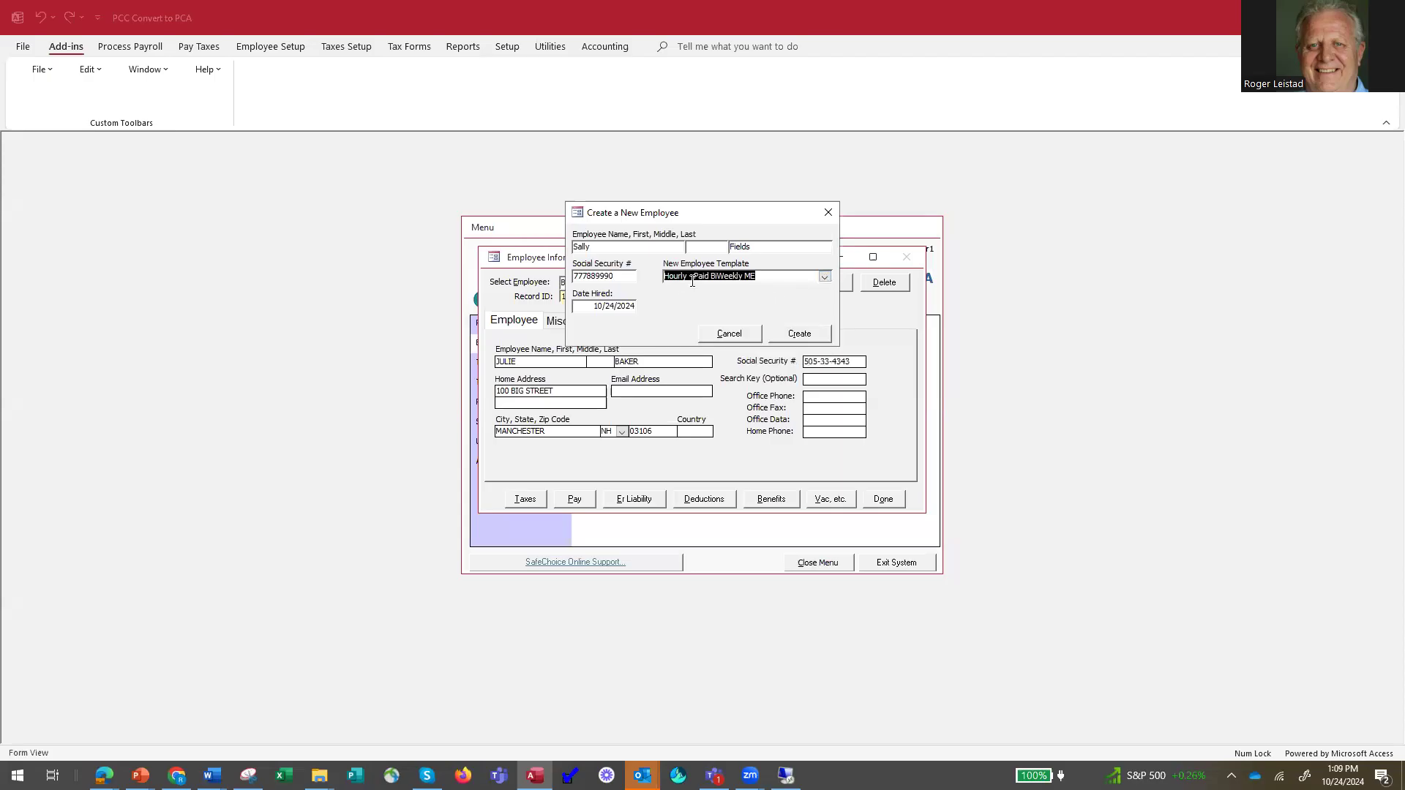
Create the new employee record from the chosen template and check the taxes set up for the employee.
left_click(798, 335)
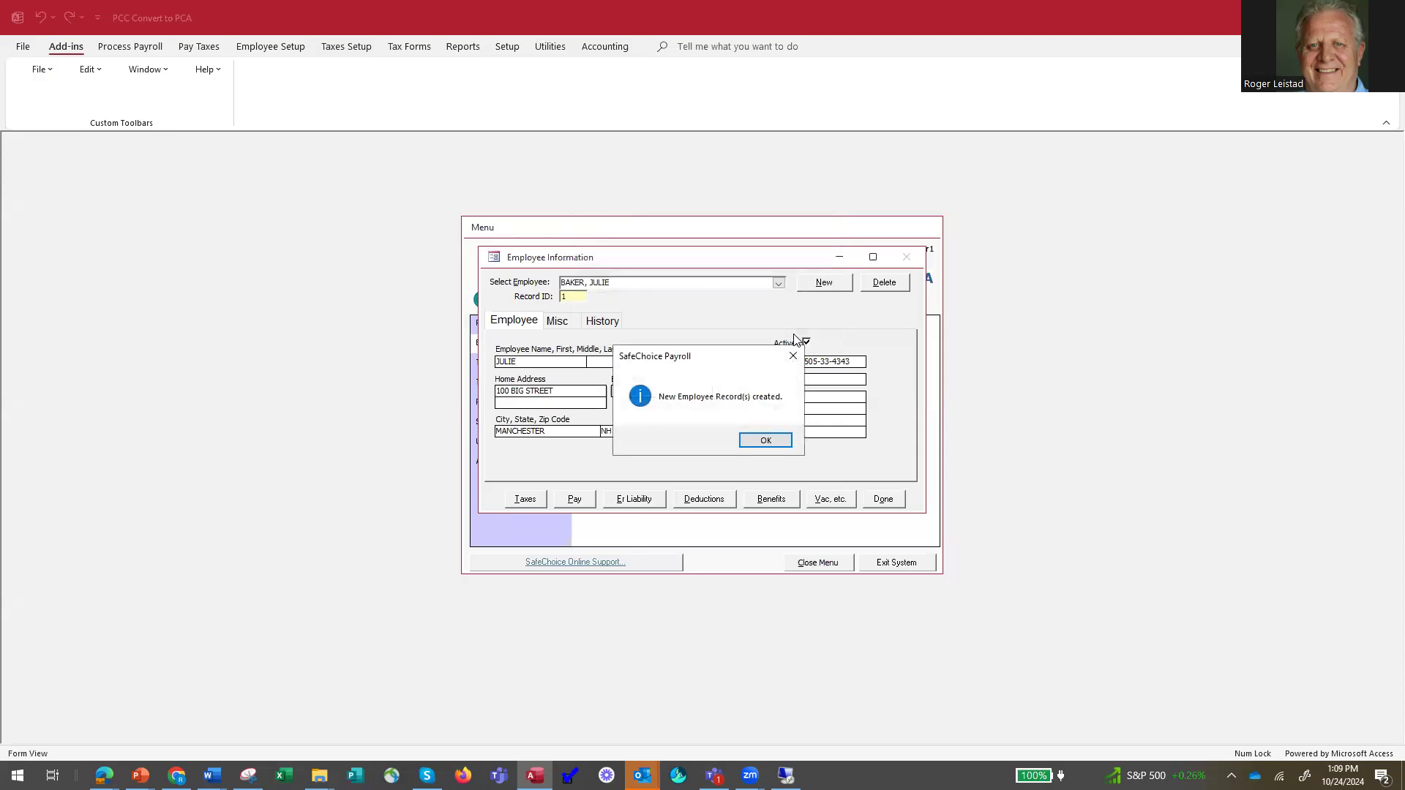
left_click(766, 440)
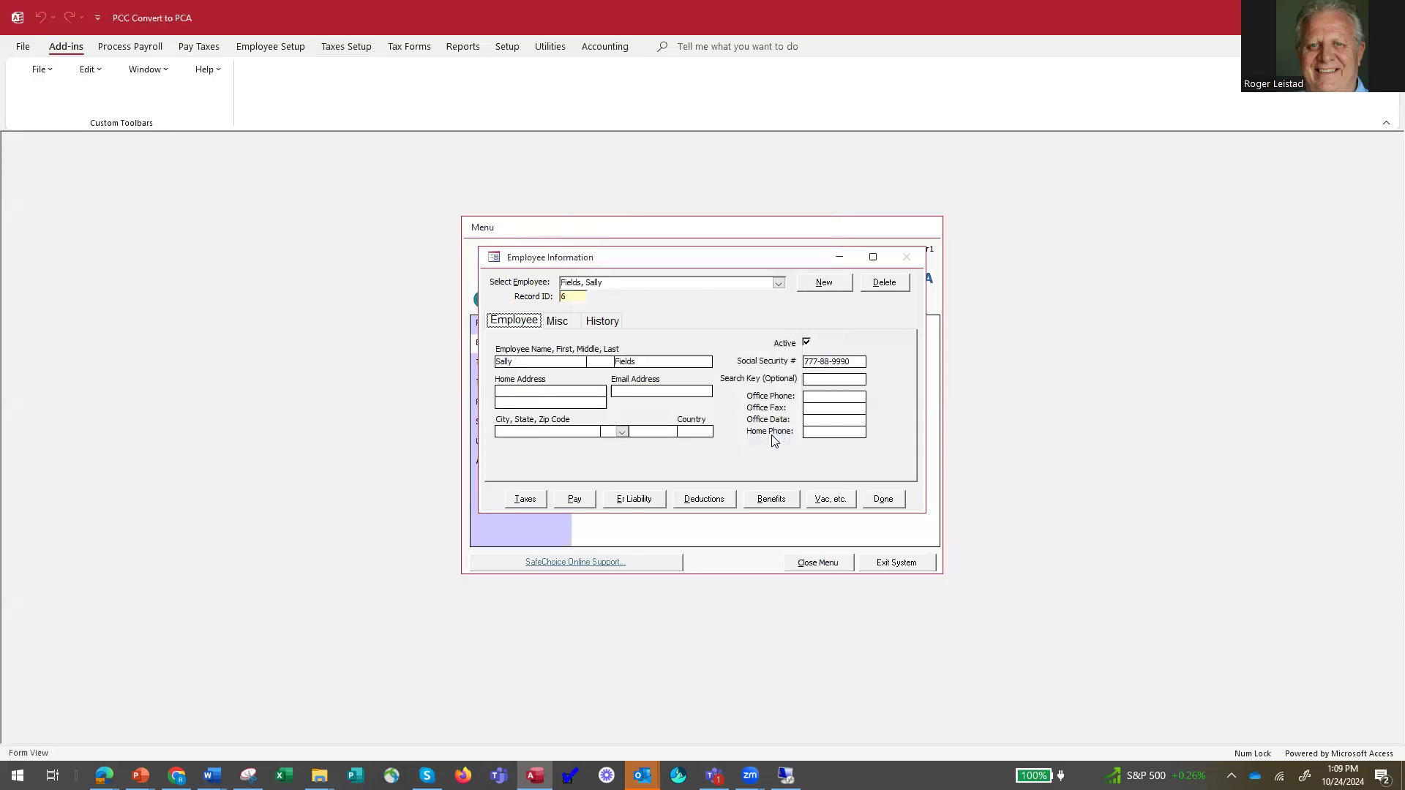
left_click(533, 501)
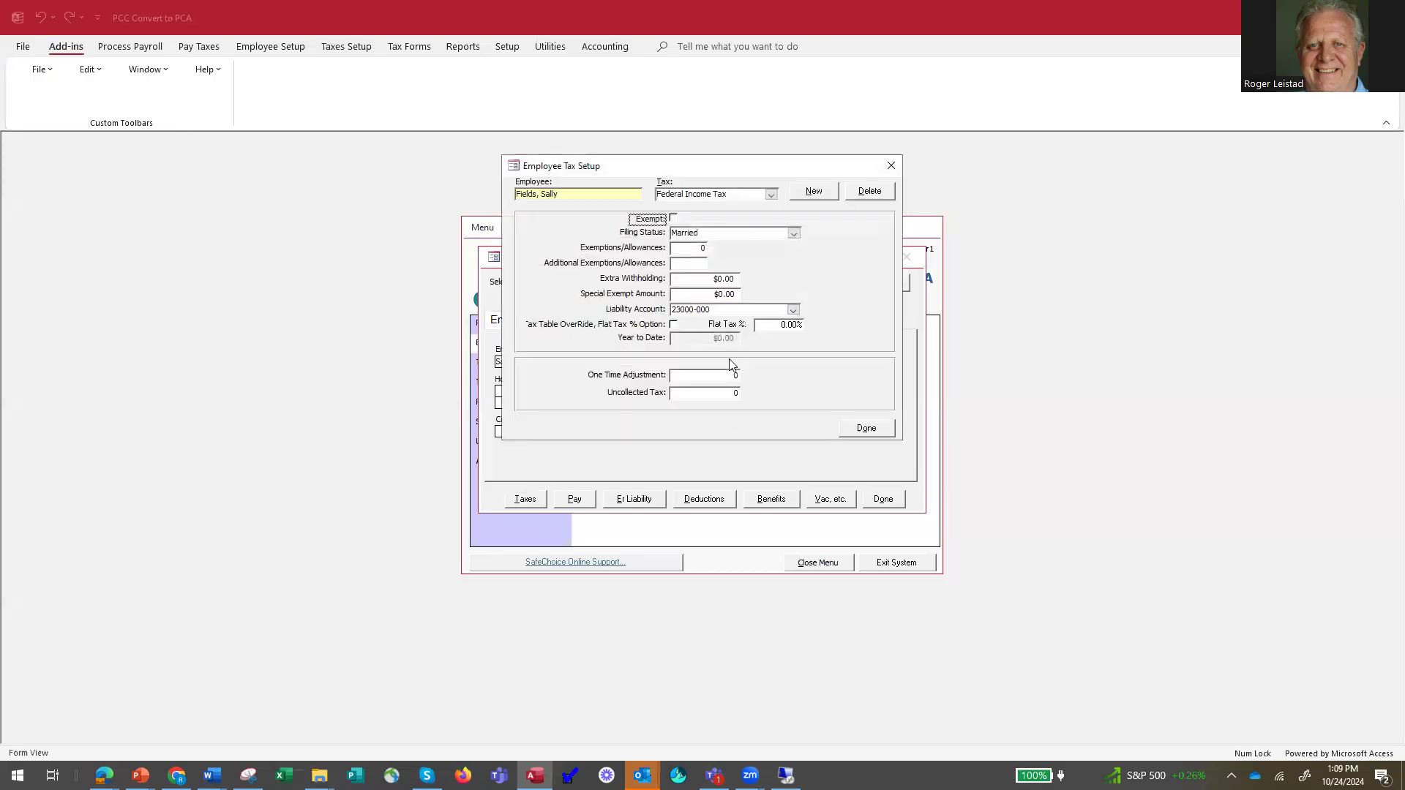
left_click(774, 191)
left_click(773, 192)
left_click(873, 428)
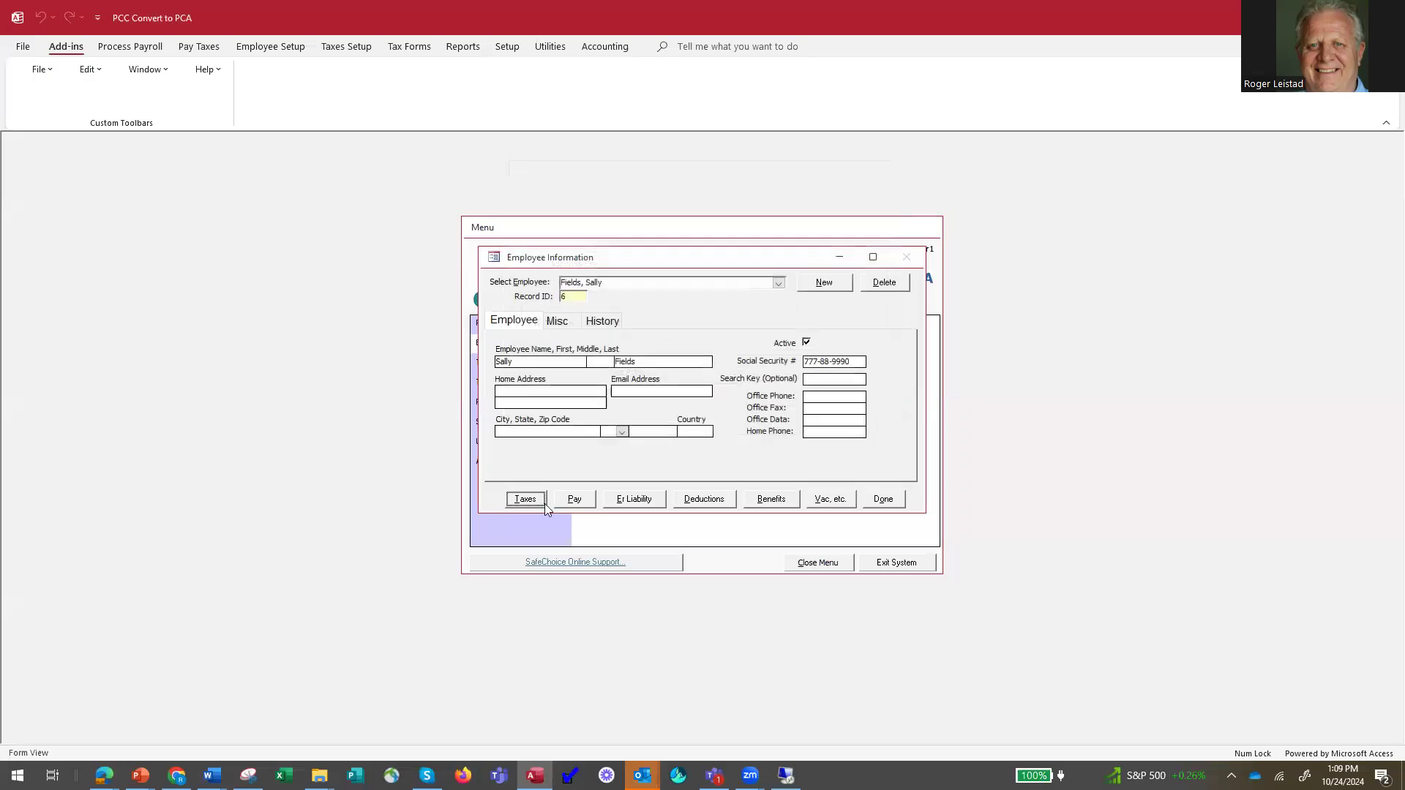
Review the new employee's pay setup, comparing the Hourly - BiWeekly and Sick Pay types.
left_click(577, 503)
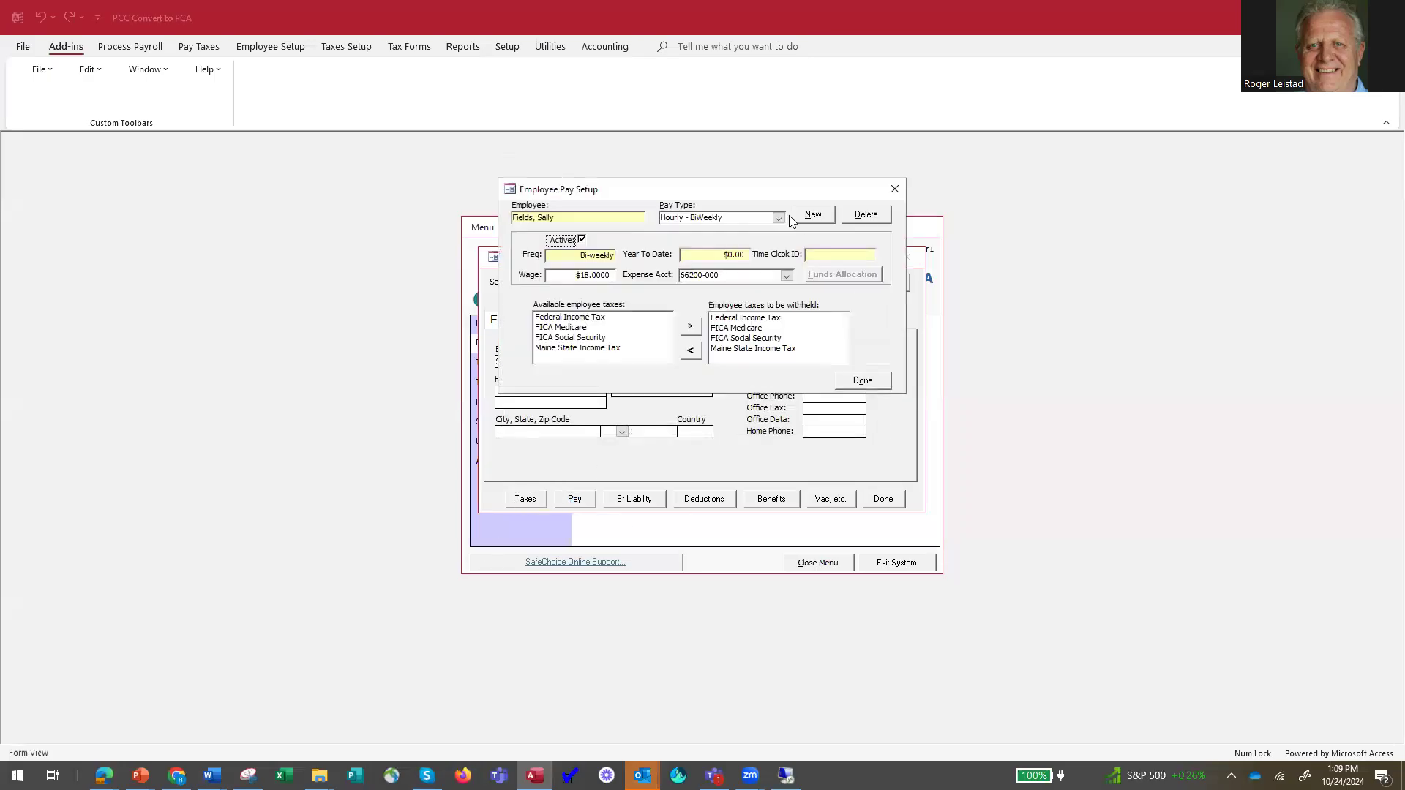
left_click(782, 220)
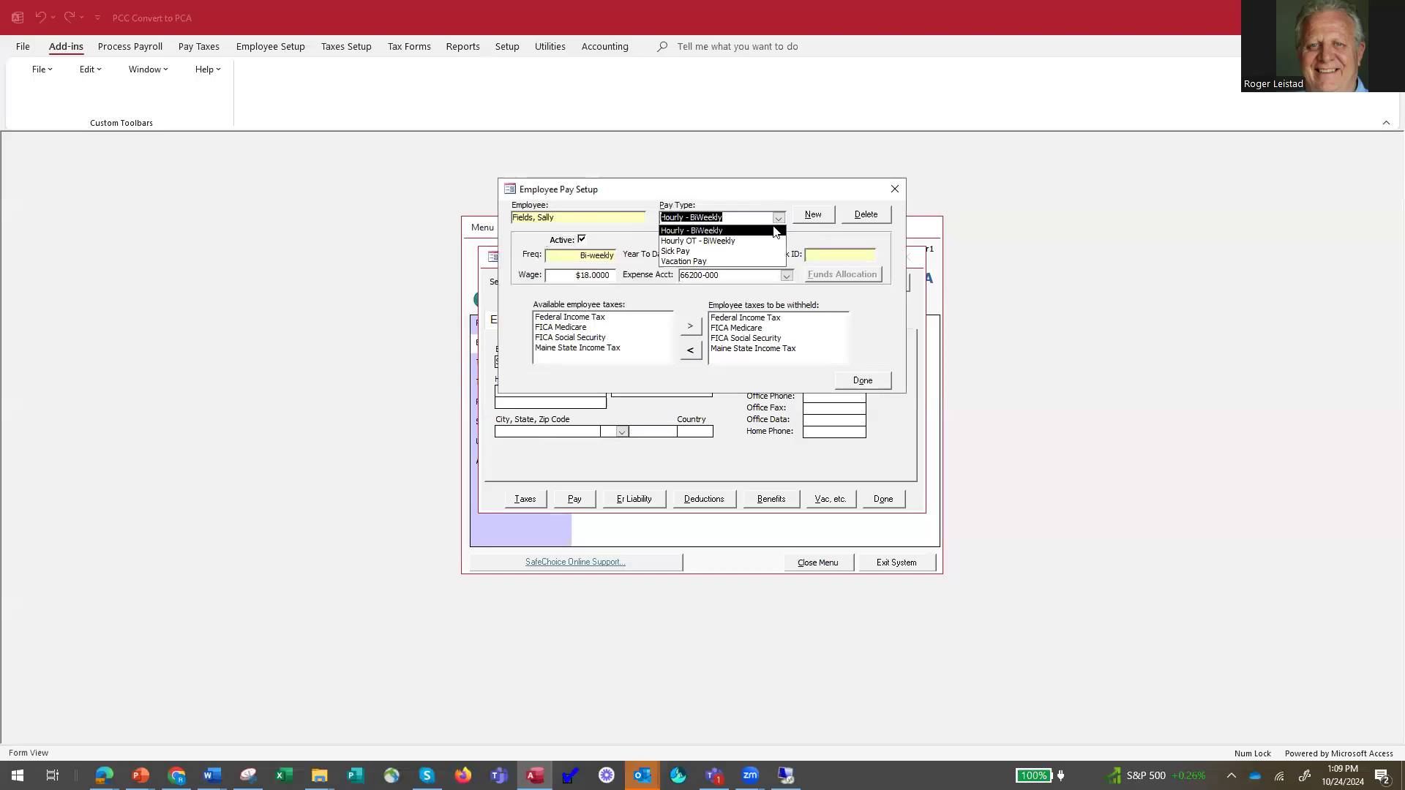
left_click(761, 231)
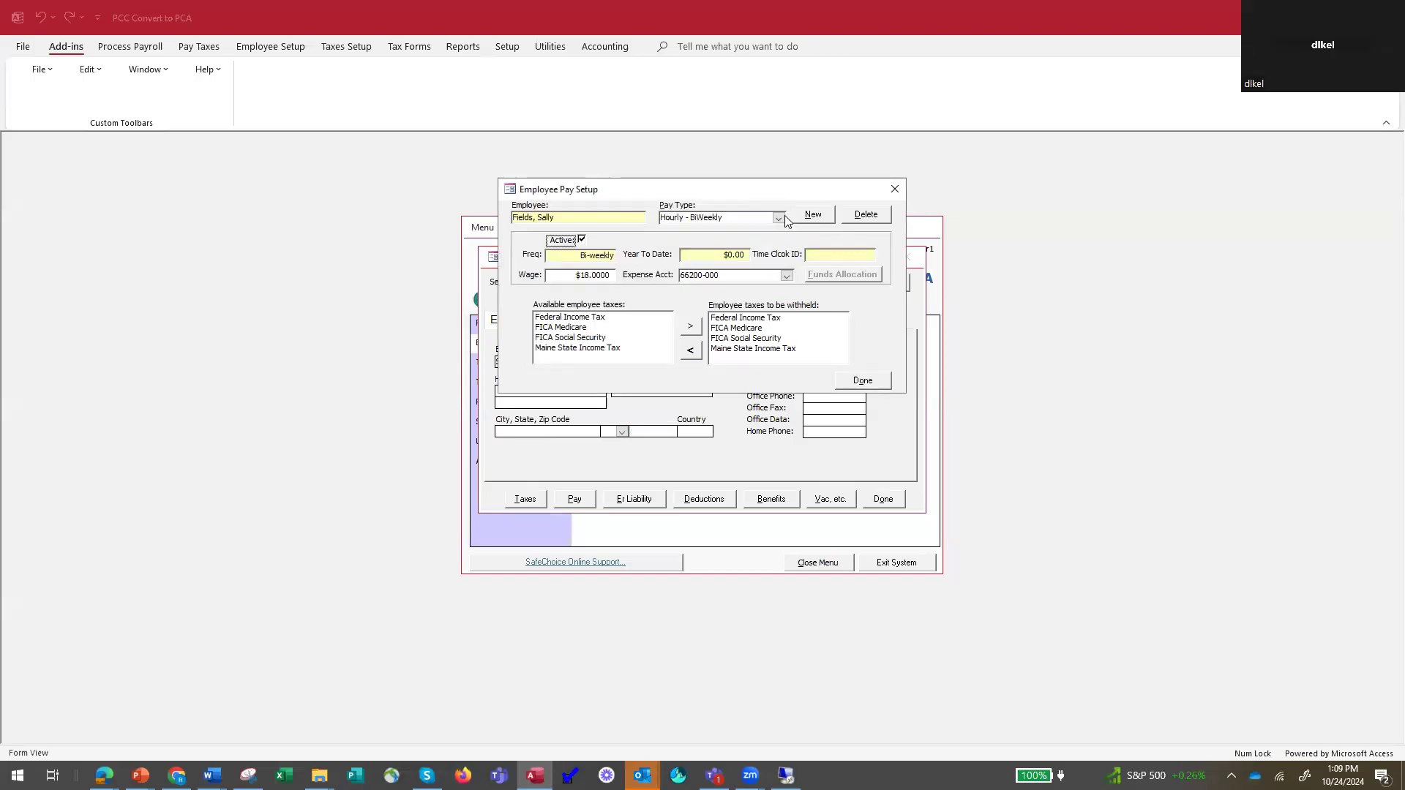
left_click(781, 220)
left_click(755, 250)
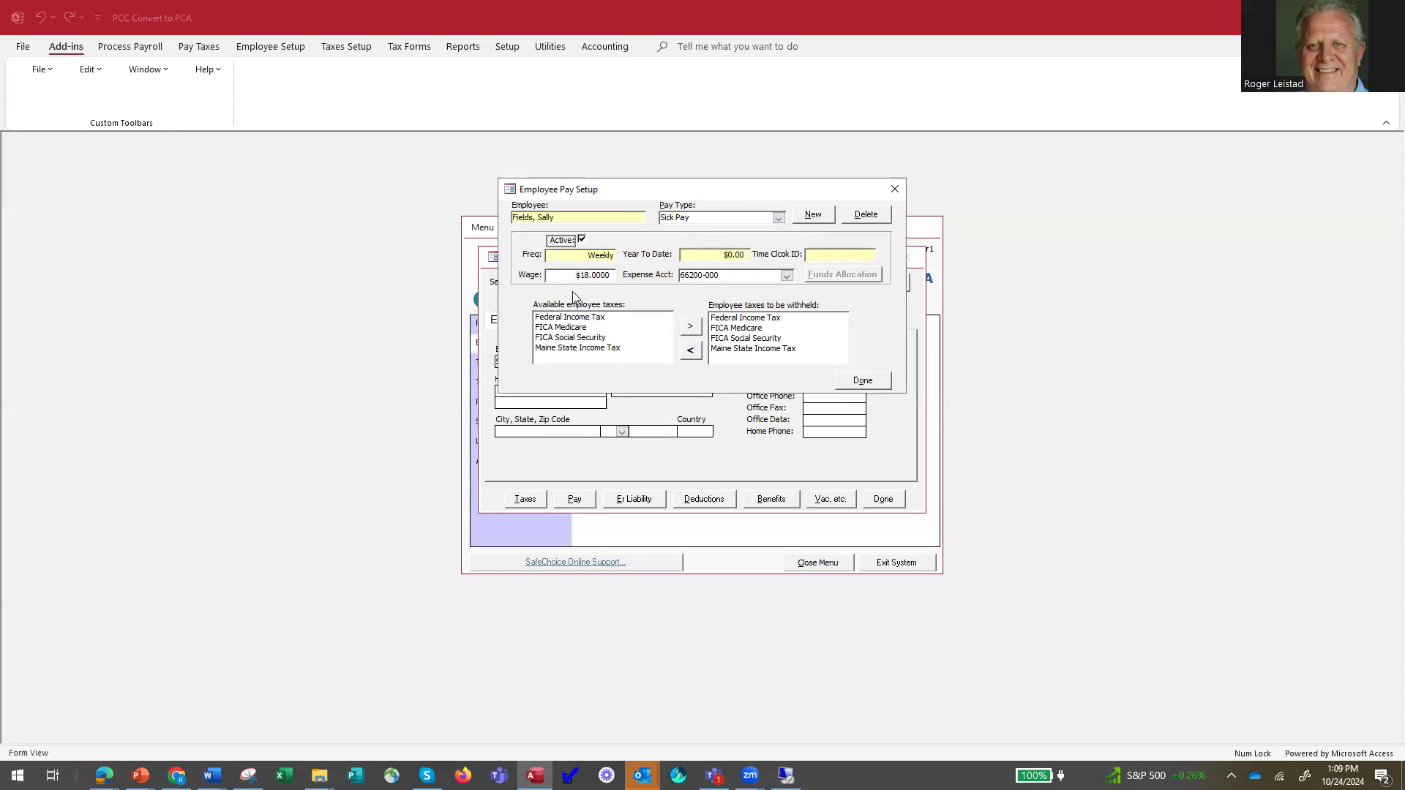
left_click(779, 218)
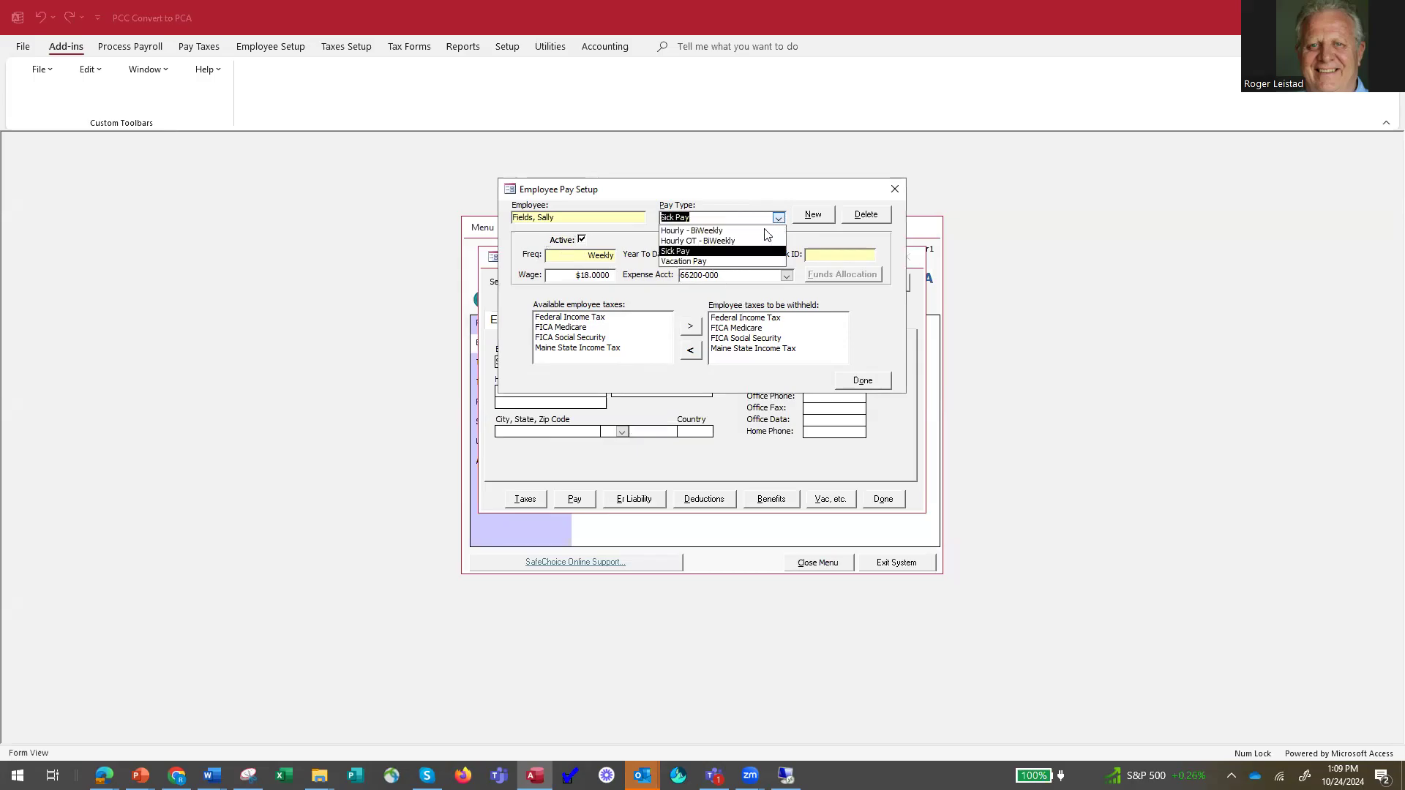
left_click(753, 237)
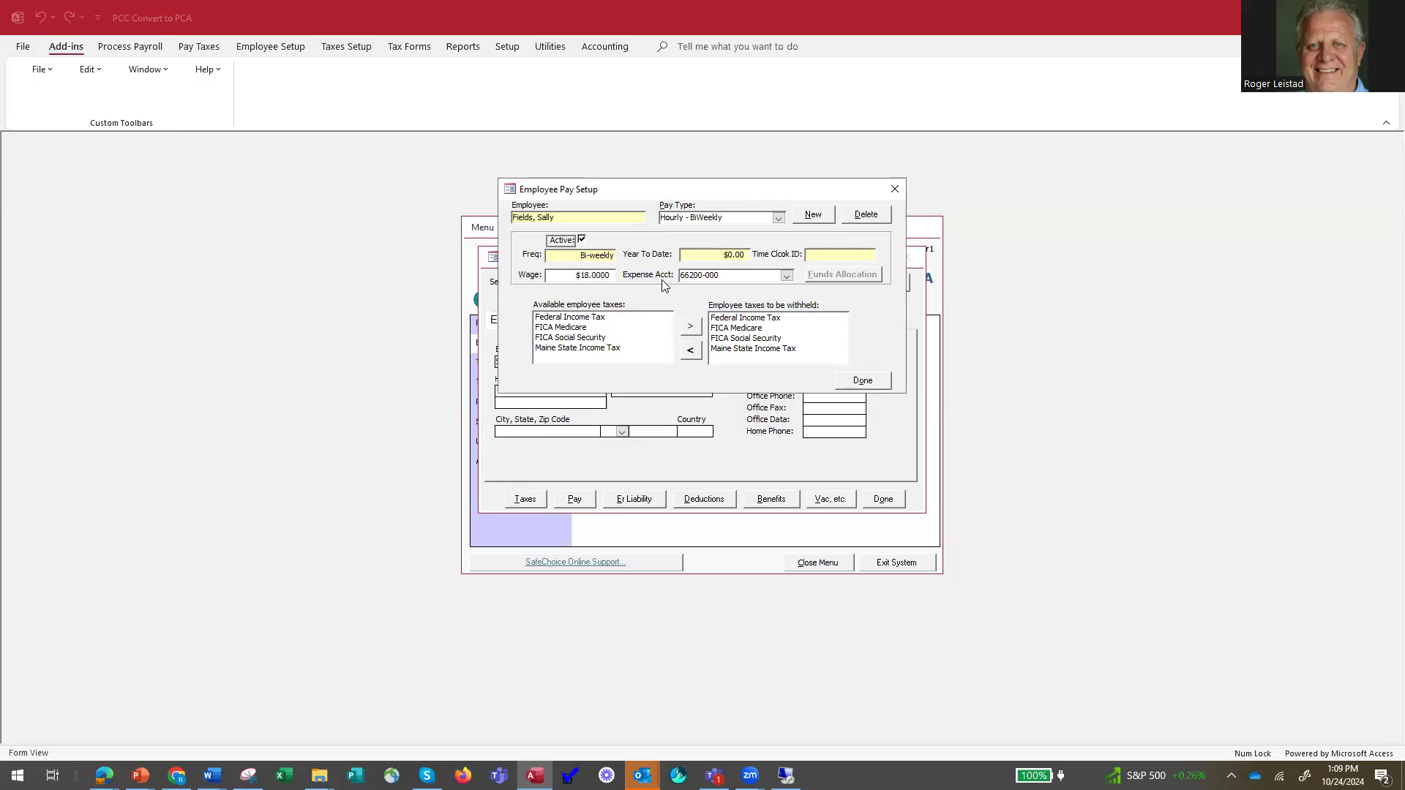
left_click(867, 382)
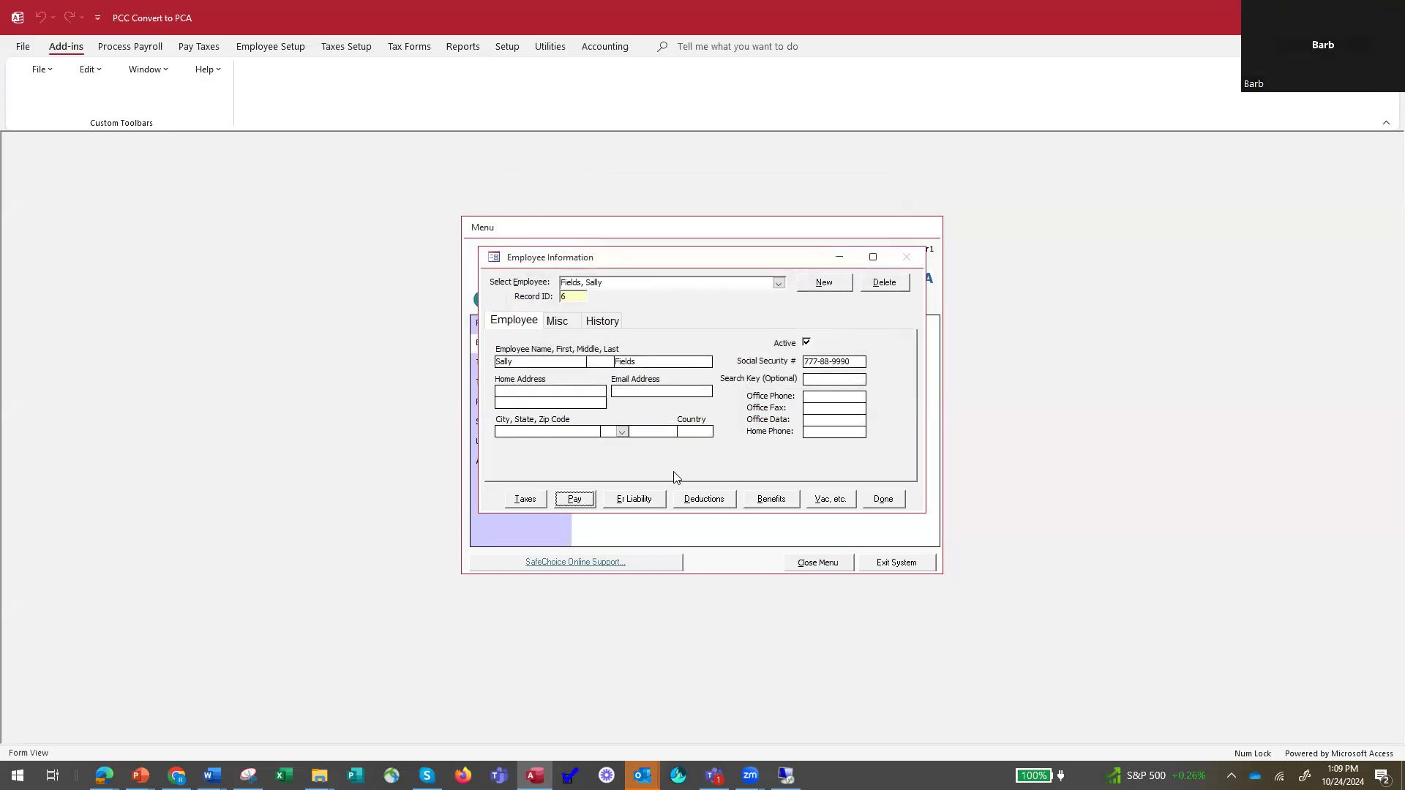
Activate the employee's 401K Contribution deduction and set its effective start date to 03/31/2025.
left_click(703, 500)
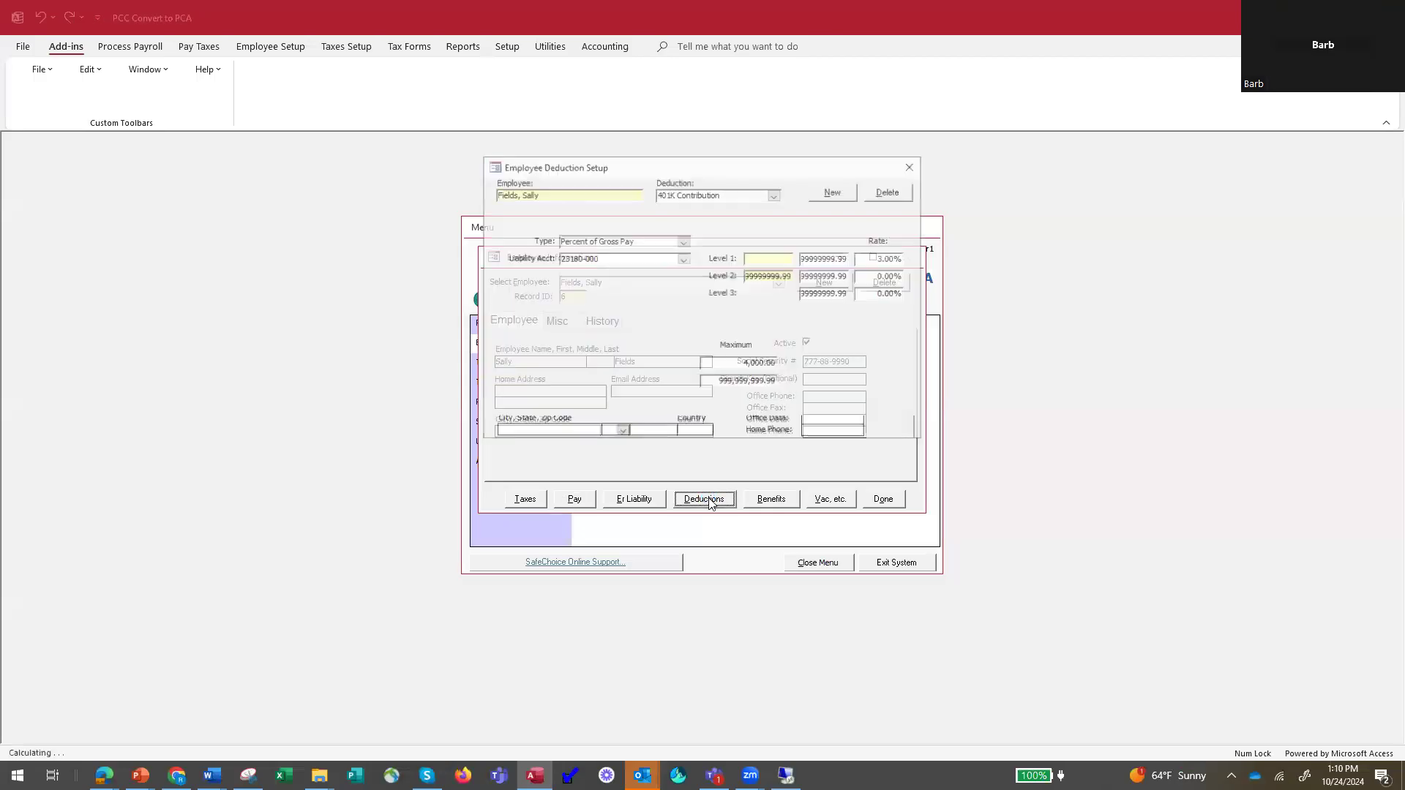
left_click(775, 196)
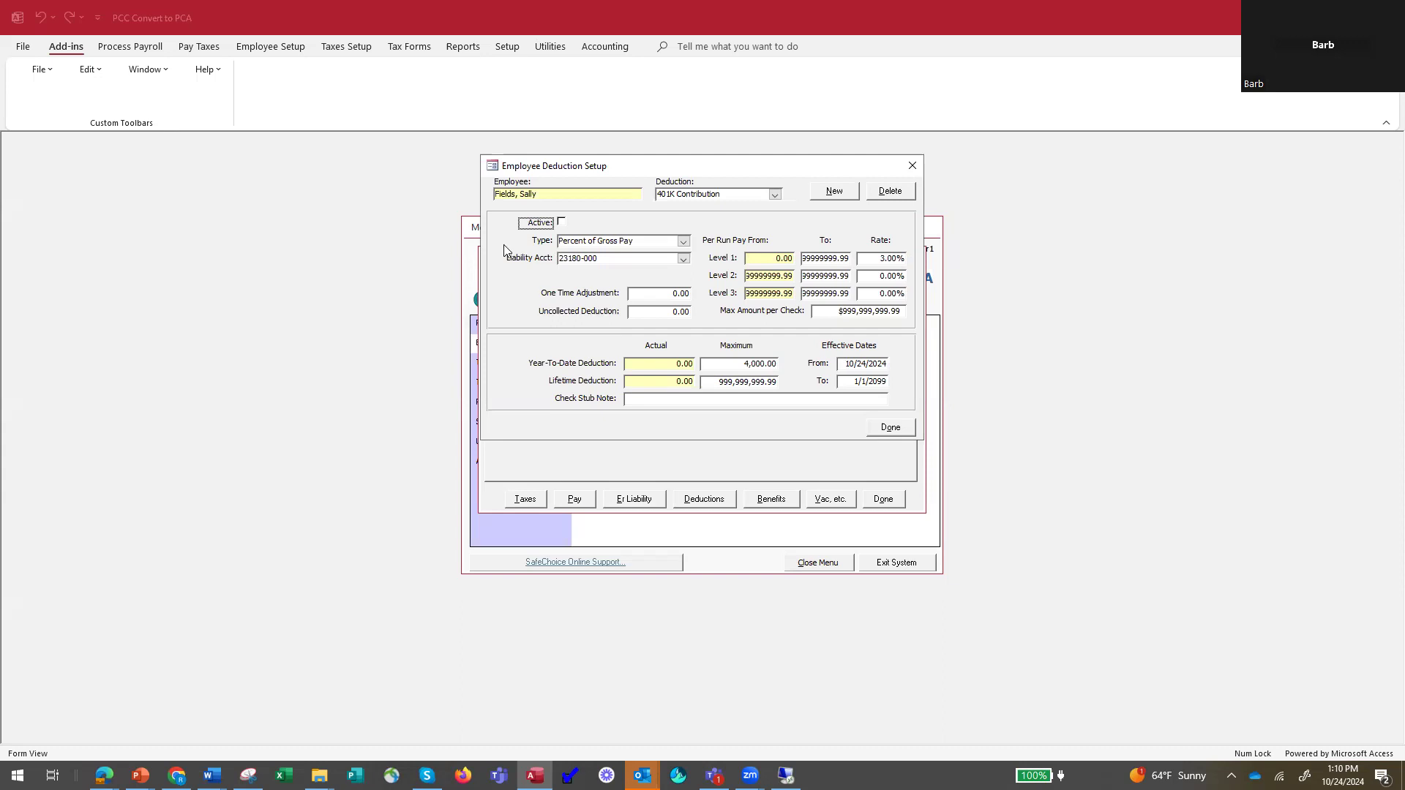
left_click(561, 223)
left_click_drag(847, 364, 856, 368)
type("03/31/2025")
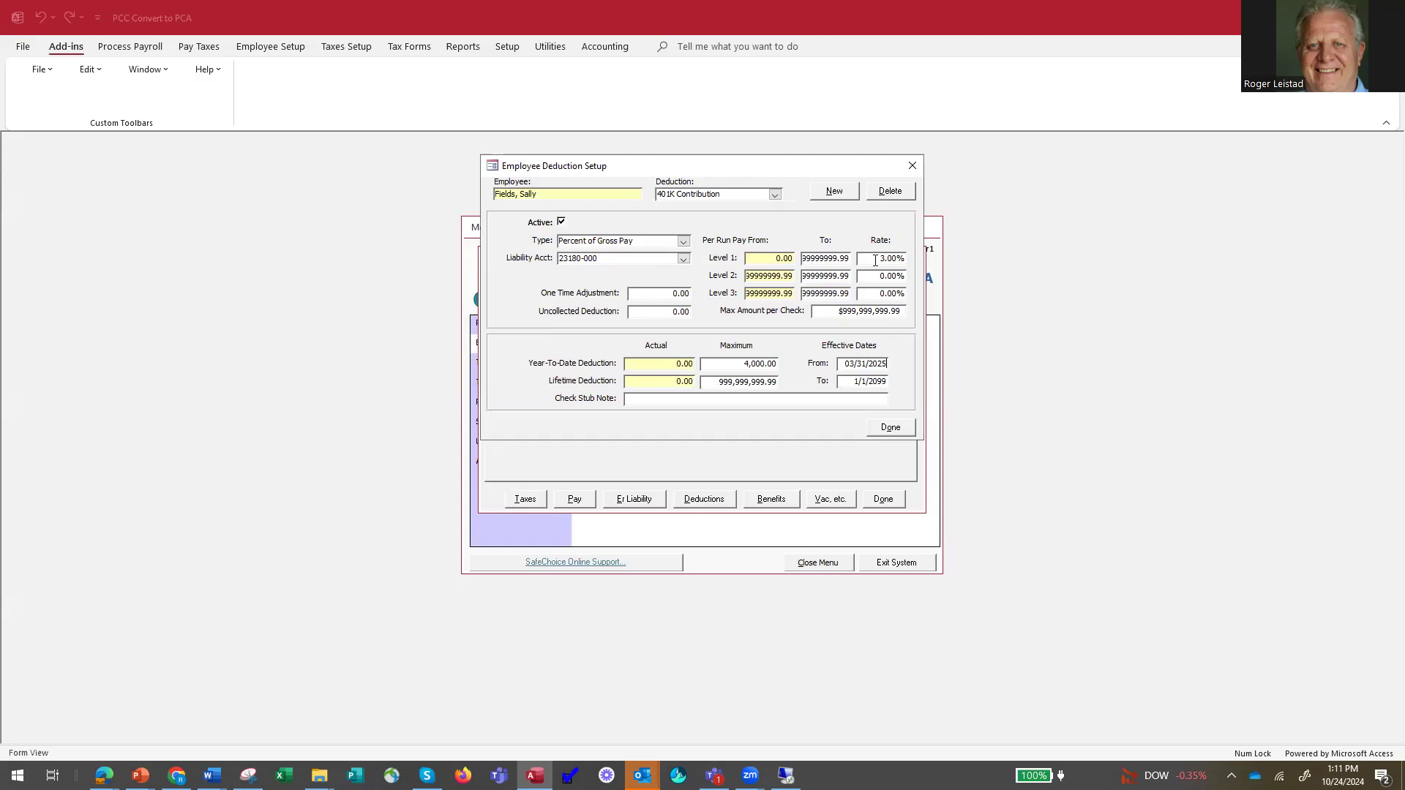
Set the 401K deduction to 5% on per-run pay up to 5000 and 2% at Level 2.
left_click_drag(875, 262, 919, 258)
type("5")
left_click_drag(804, 256, 881, 259)
type("5000")
key("Tab")
key("Tab")
type("2")
Set the 401K deduction's year-to-date maximum to 10,000 and close the deduction setup.
key("Tab")
left_click_drag(743, 363, 789, 365)
type("10000")
key("Tab")
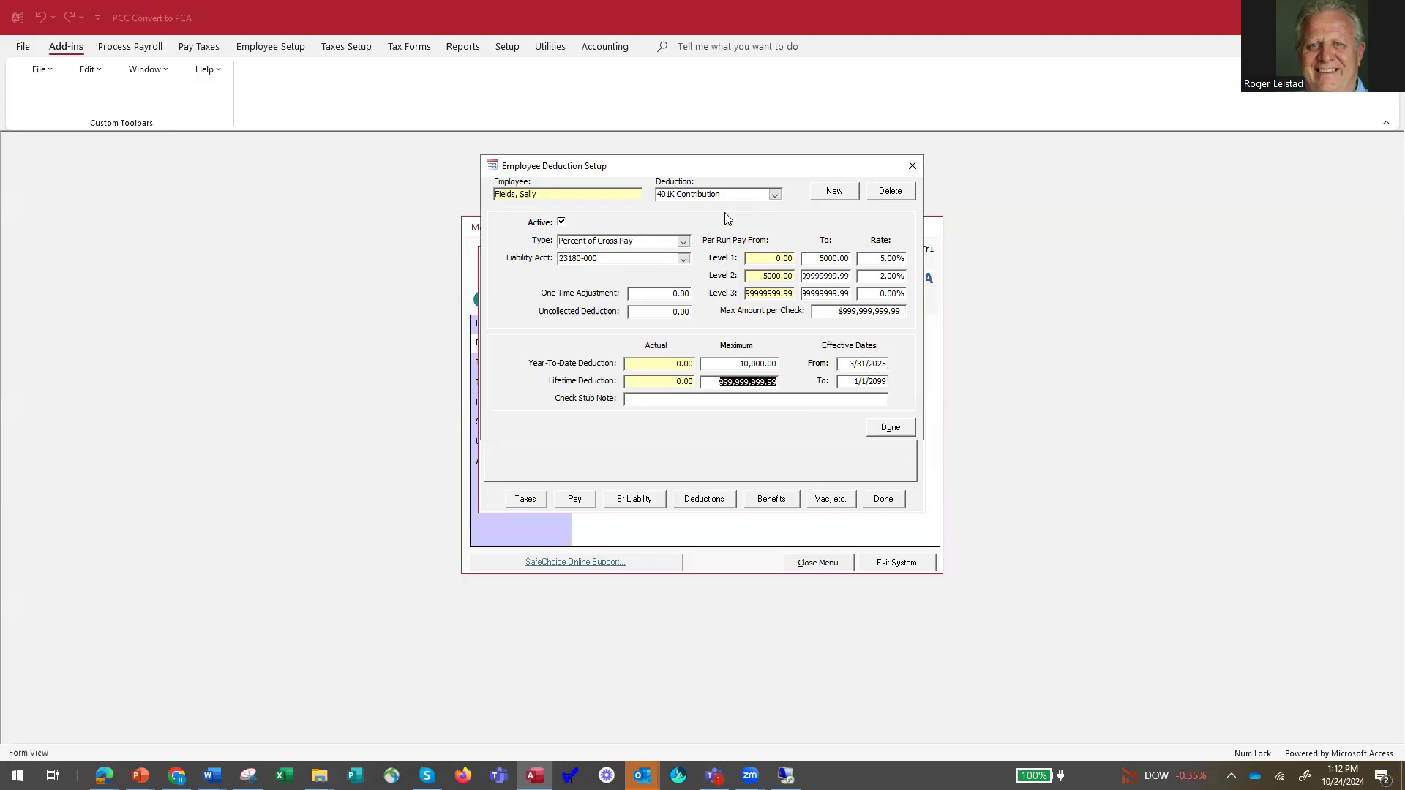
left_click(892, 431)
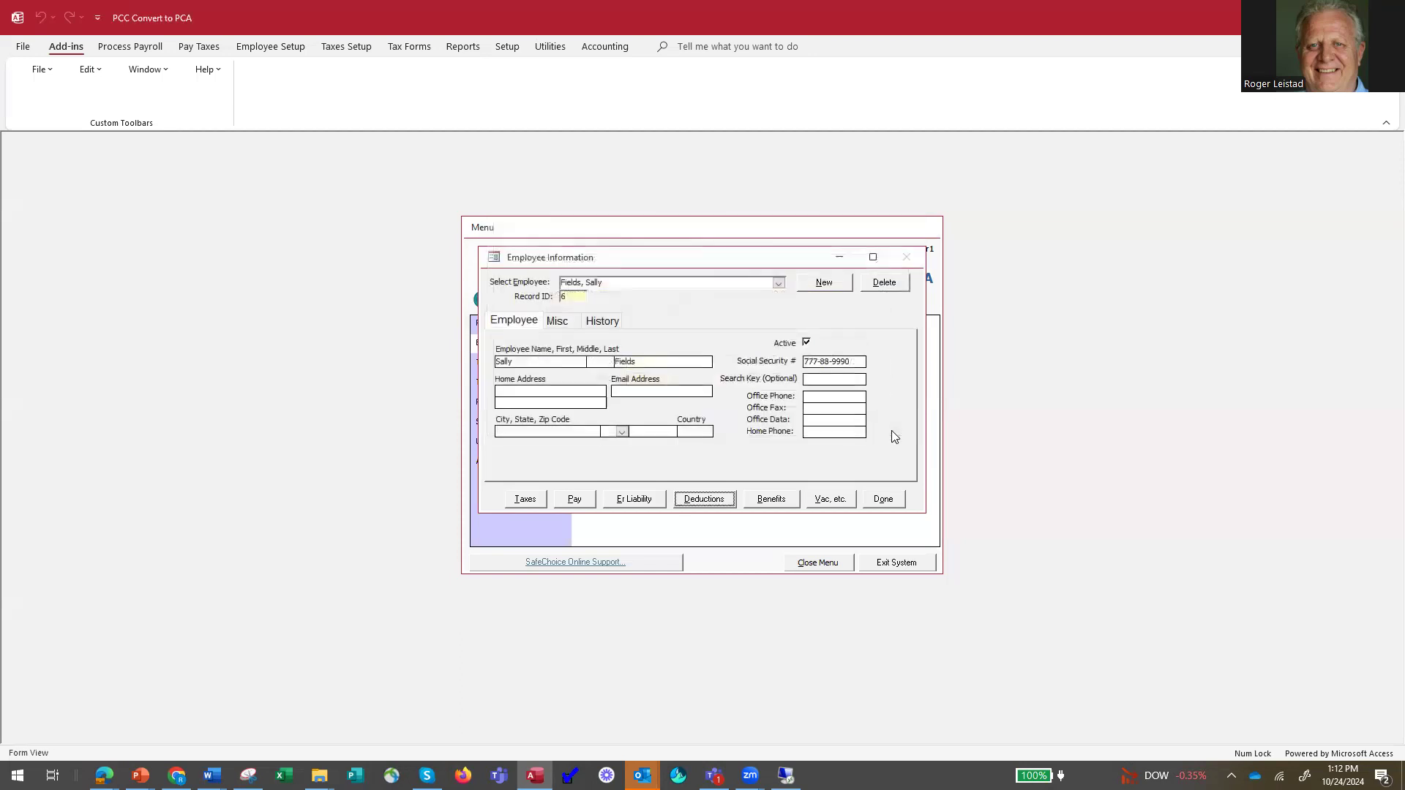
Review the general settings and rates of the employee's 401K Er Contribution benefit, and close the employee record.
left_click(770, 499)
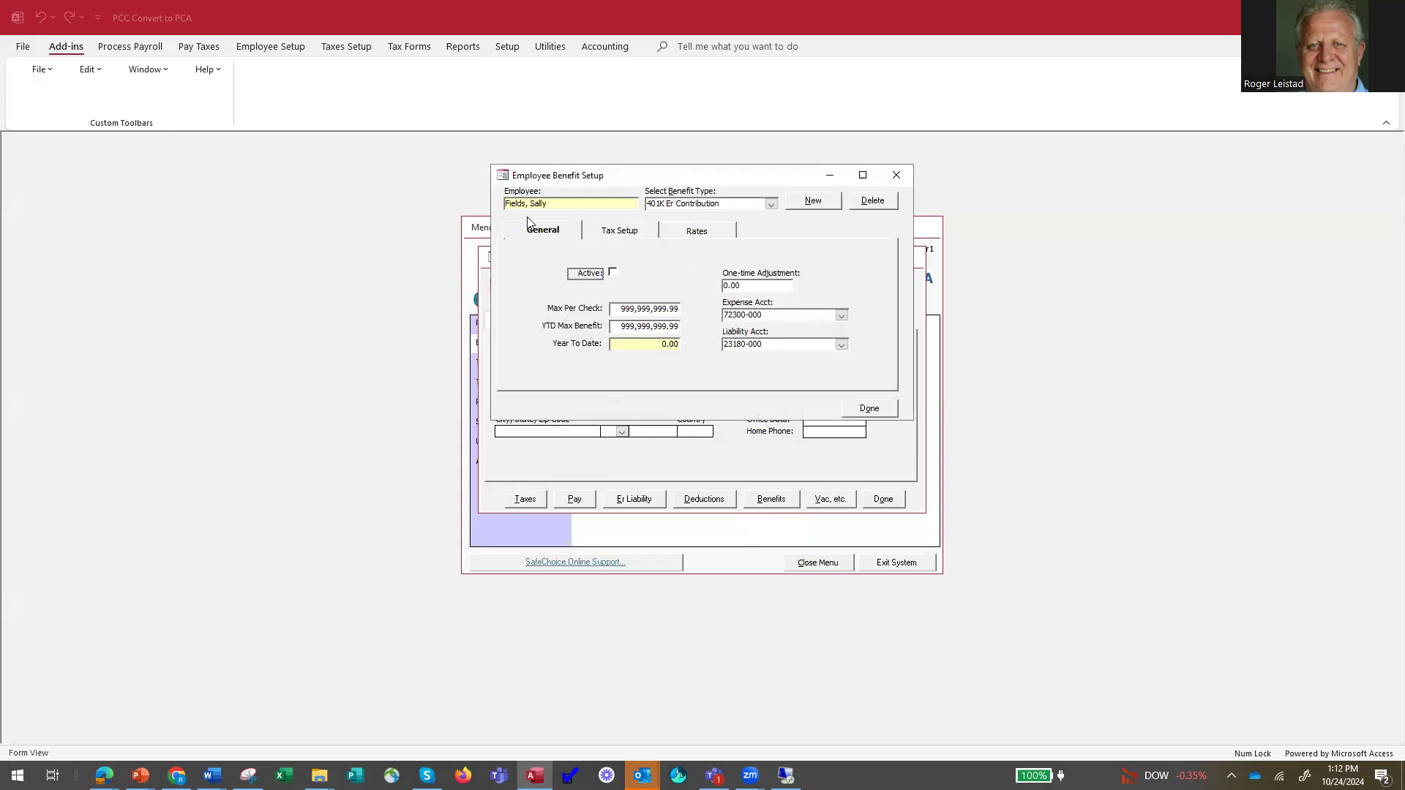
left_click(698, 232)
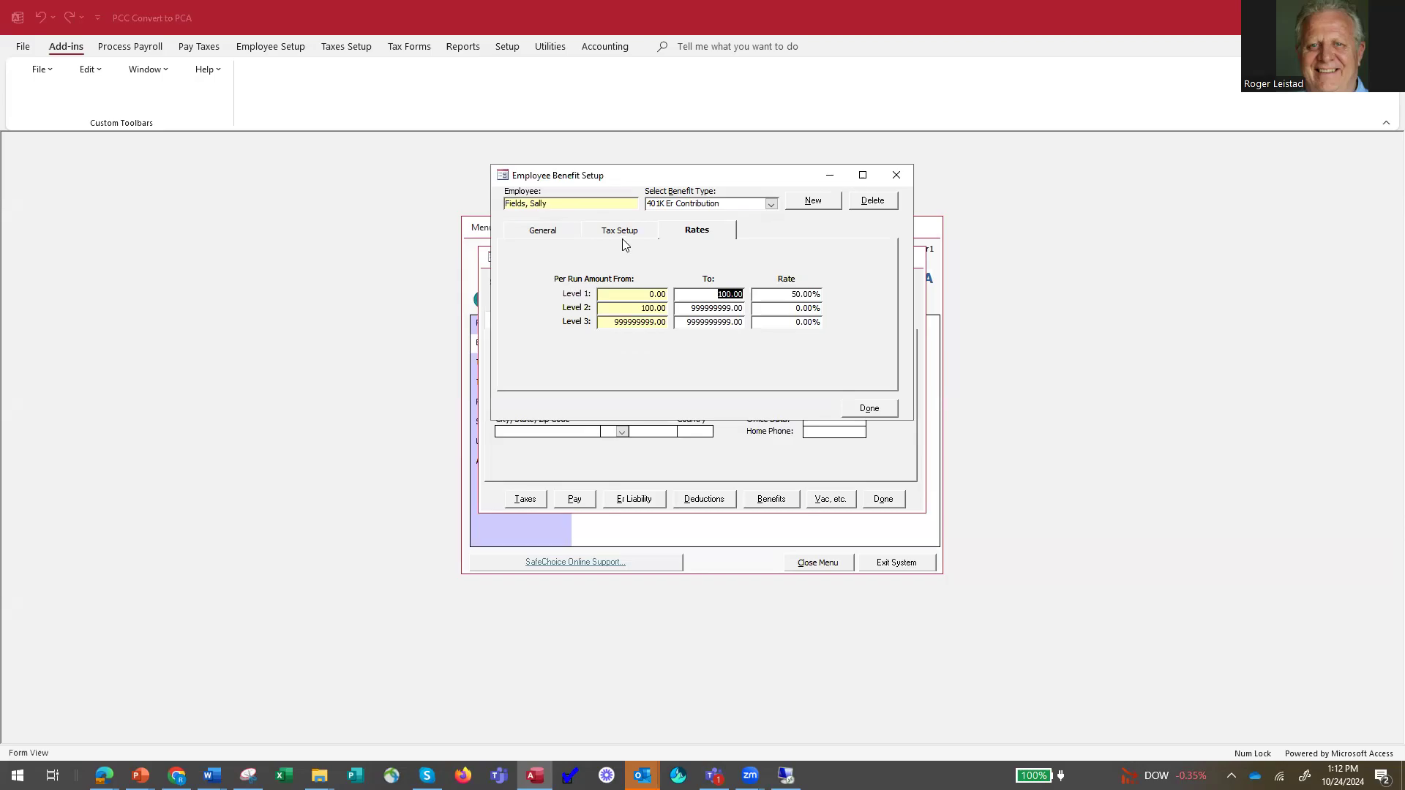
left_click(542, 229)
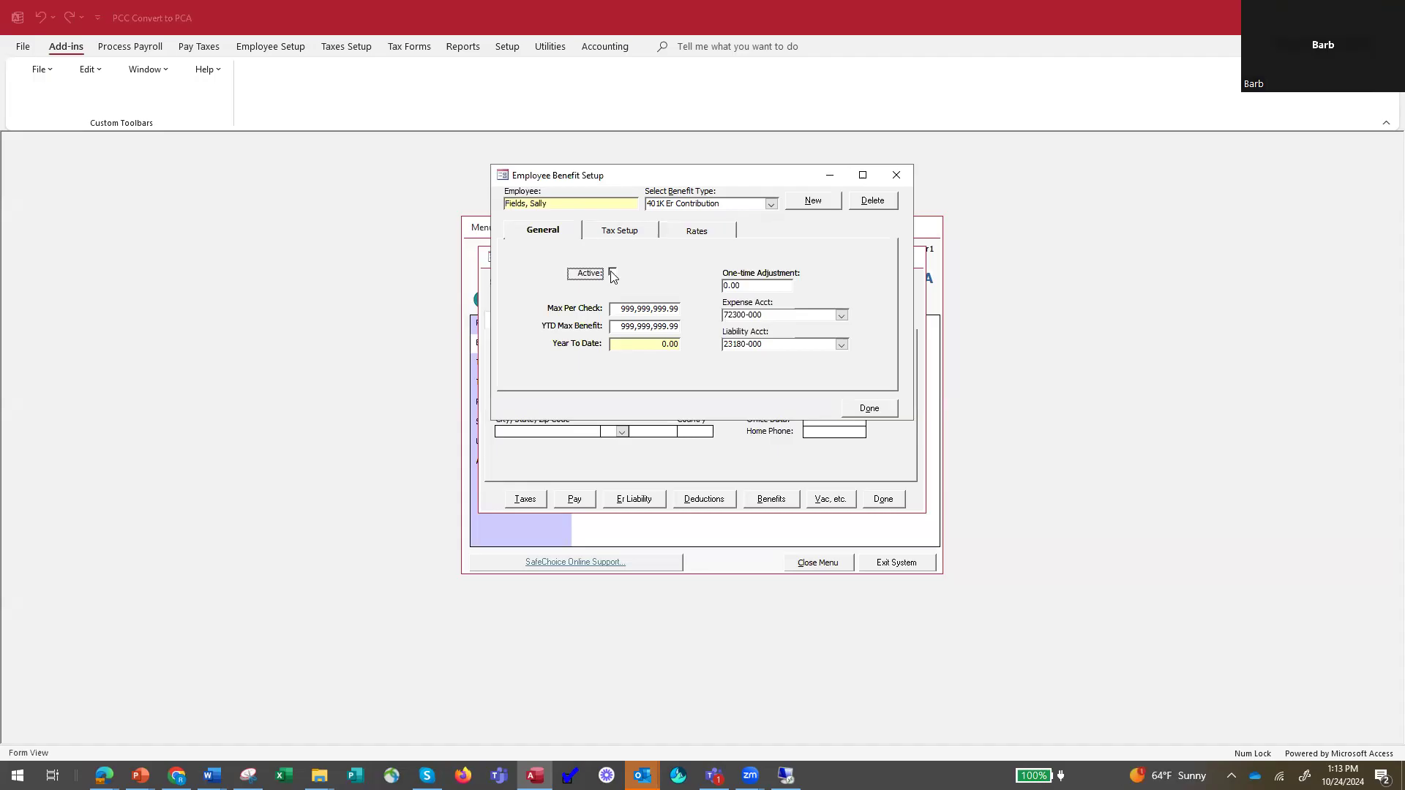
left_click(771, 204)
left_click(772, 205)
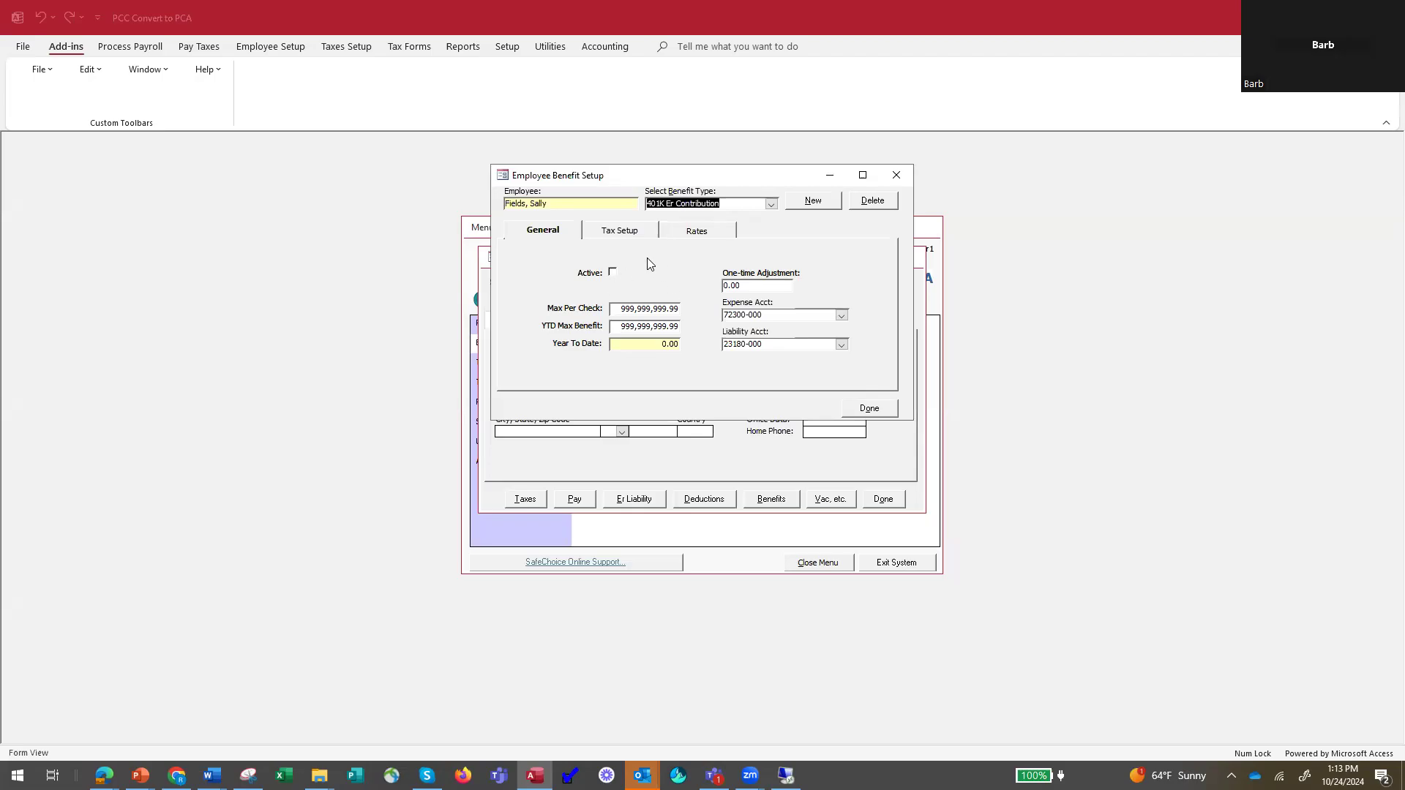
left_click(699, 232)
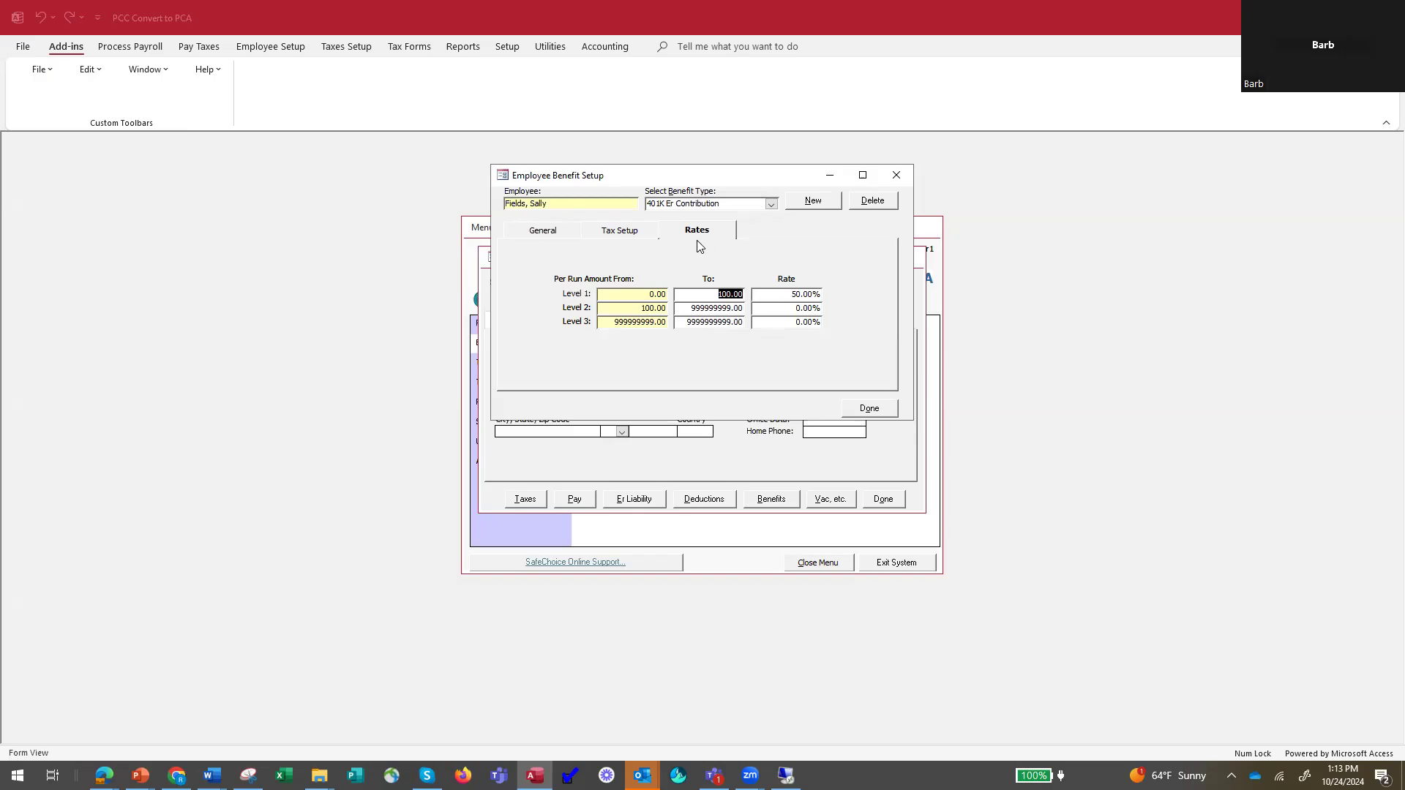
left_click(543, 231)
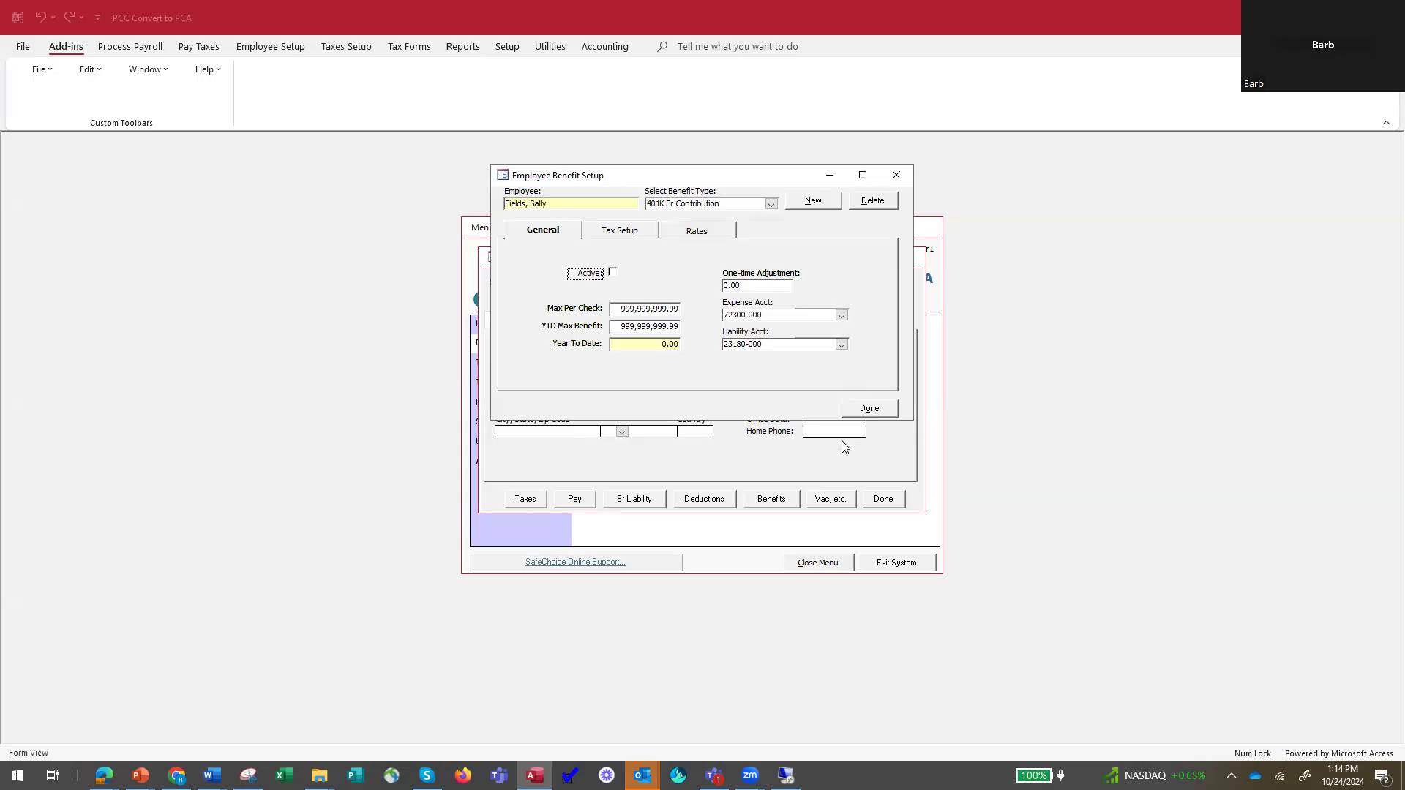
left_click(874, 411)
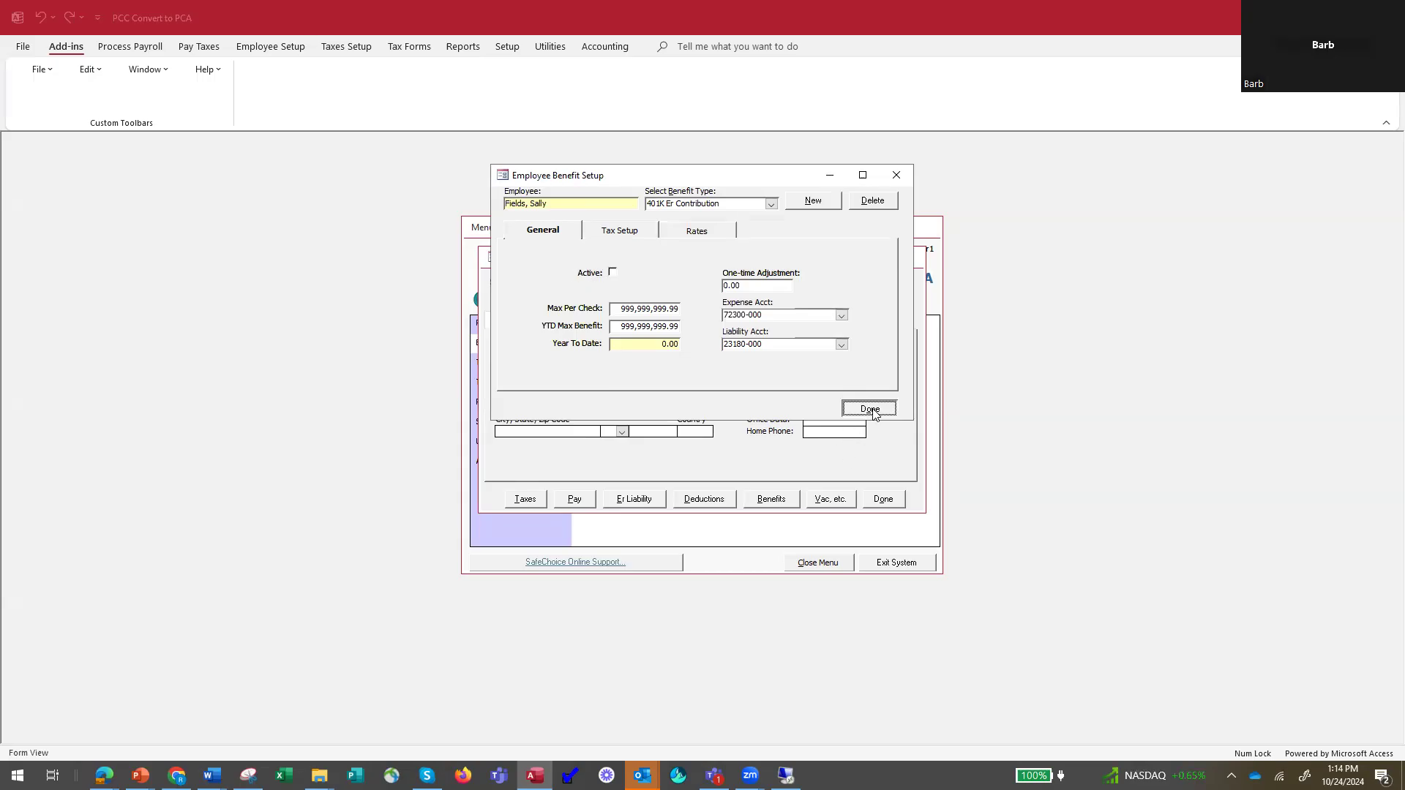
left_click(885, 499)
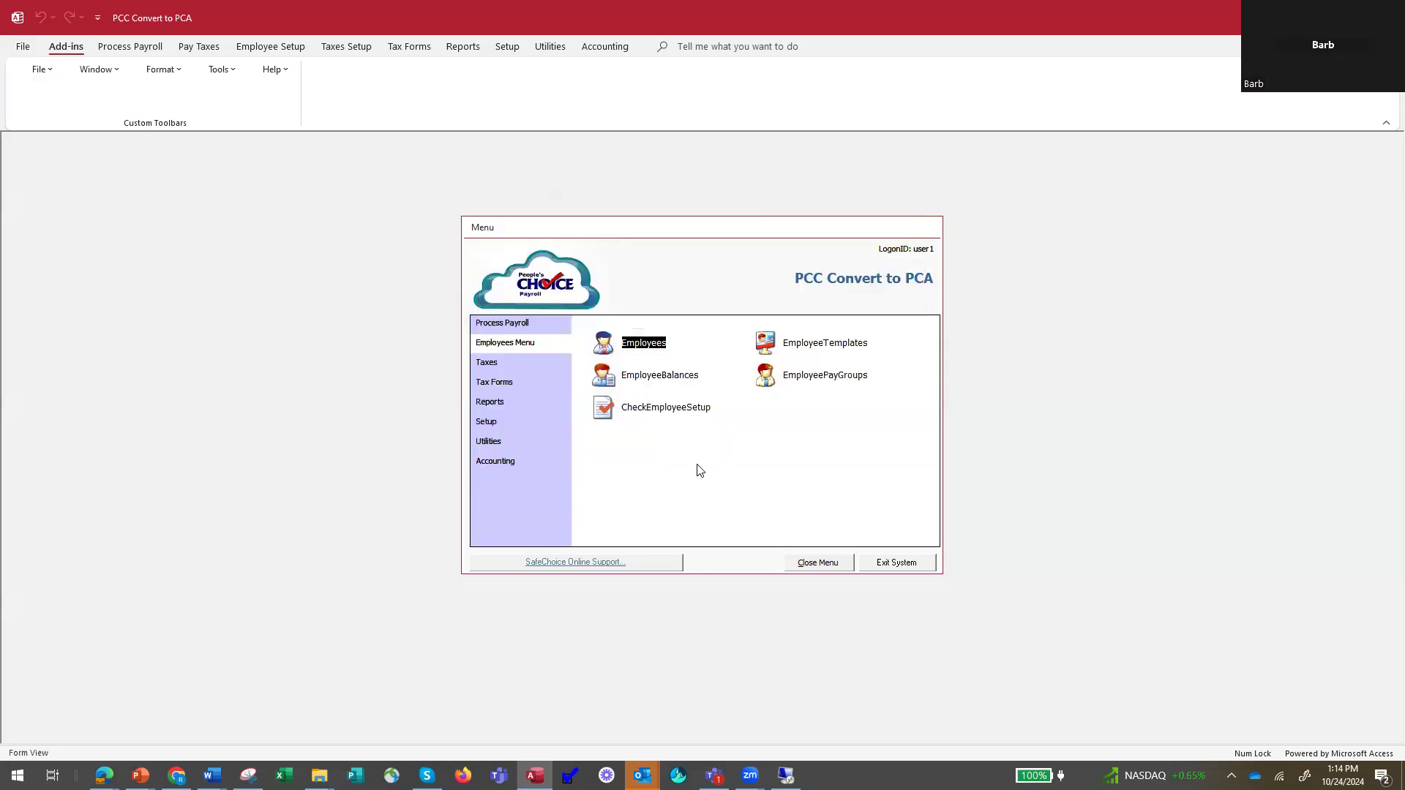
Open the company-level setup of the 401K Er Contribution benefit and turn on Track Payments.
left_click(482, 423)
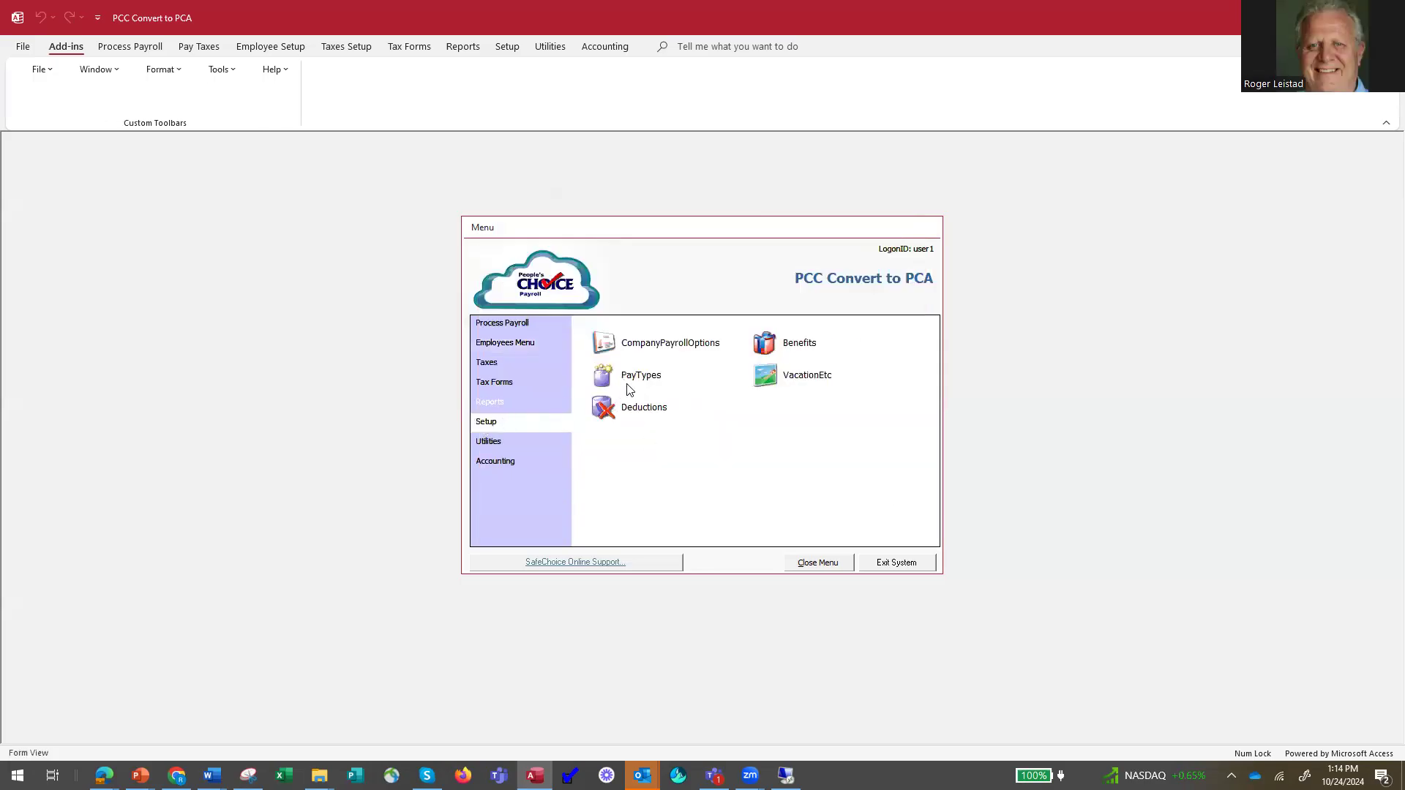
left_click(769, 344)
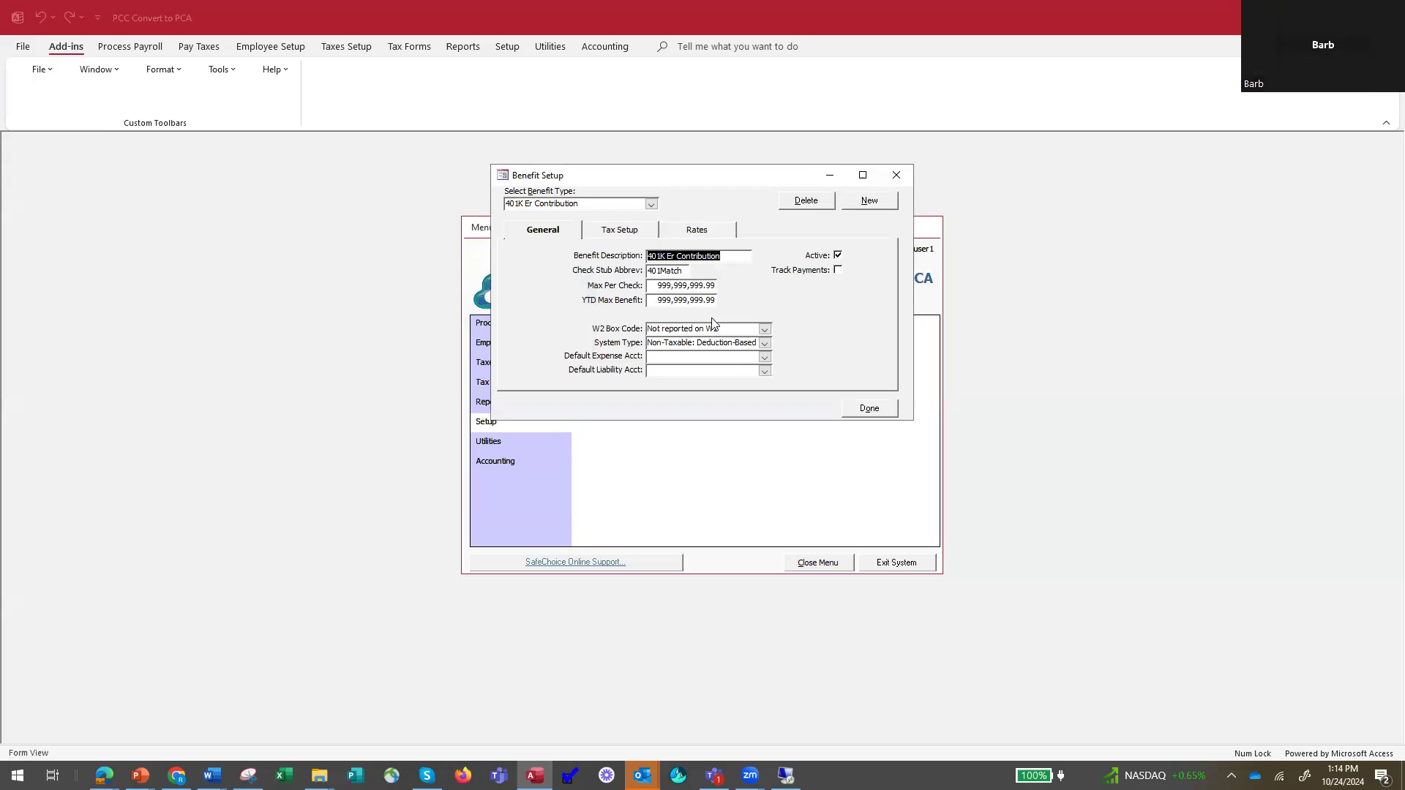
left_click(838, 270)
Base the 401K Er Contribution benefit on the 401K Contribution deduction and close the benefit setup.
left_click(709, 229)
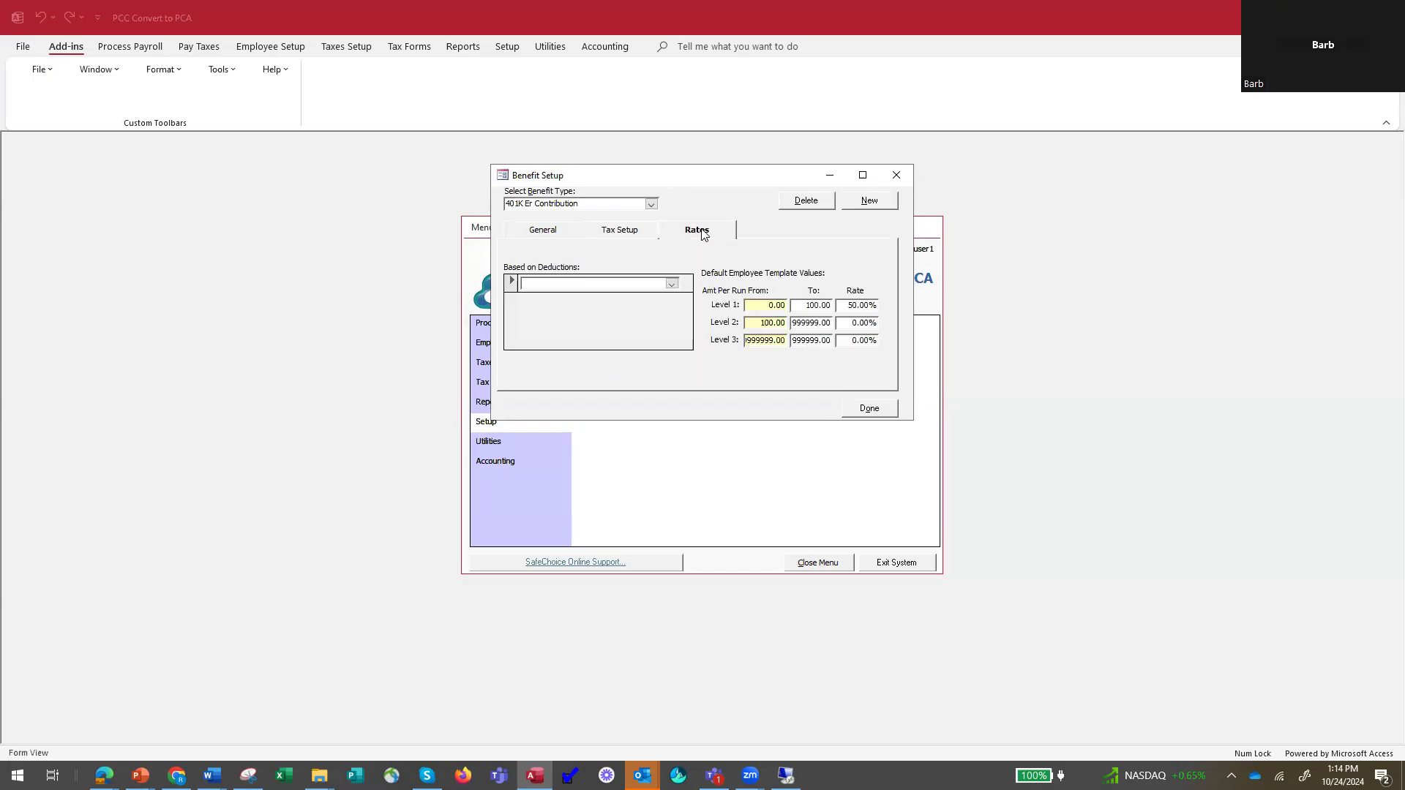
left_click(671, 285)
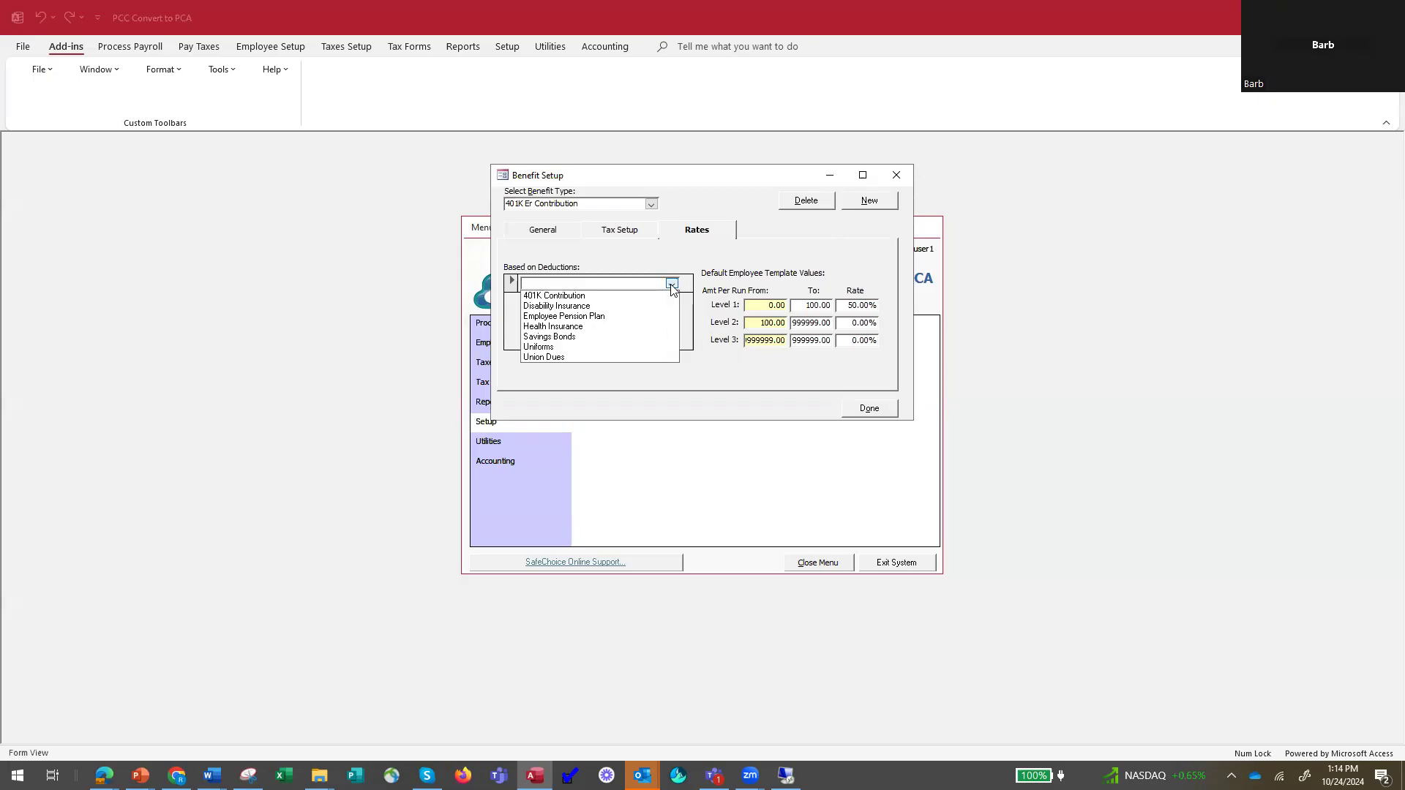
left_click(671, 285)
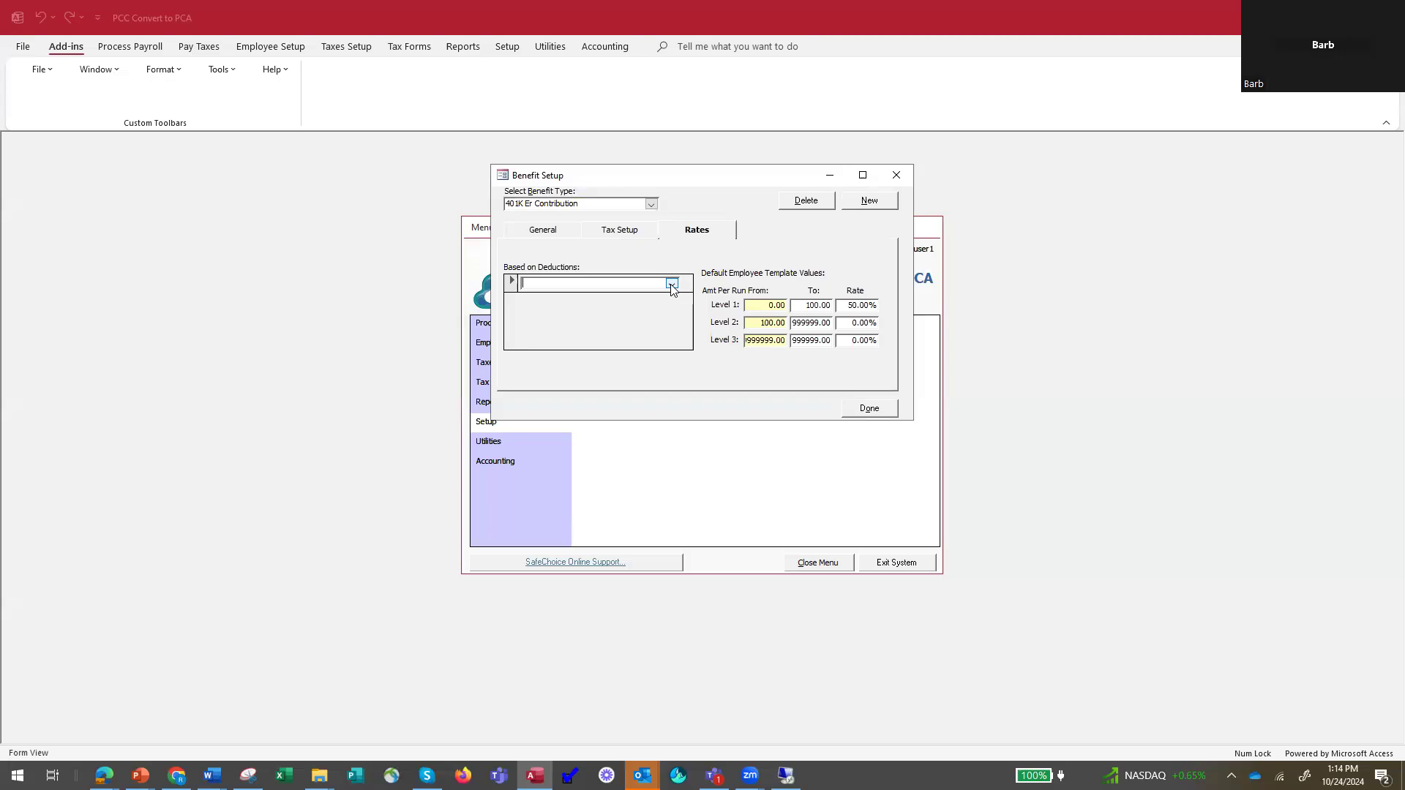
left_click(671, 285)
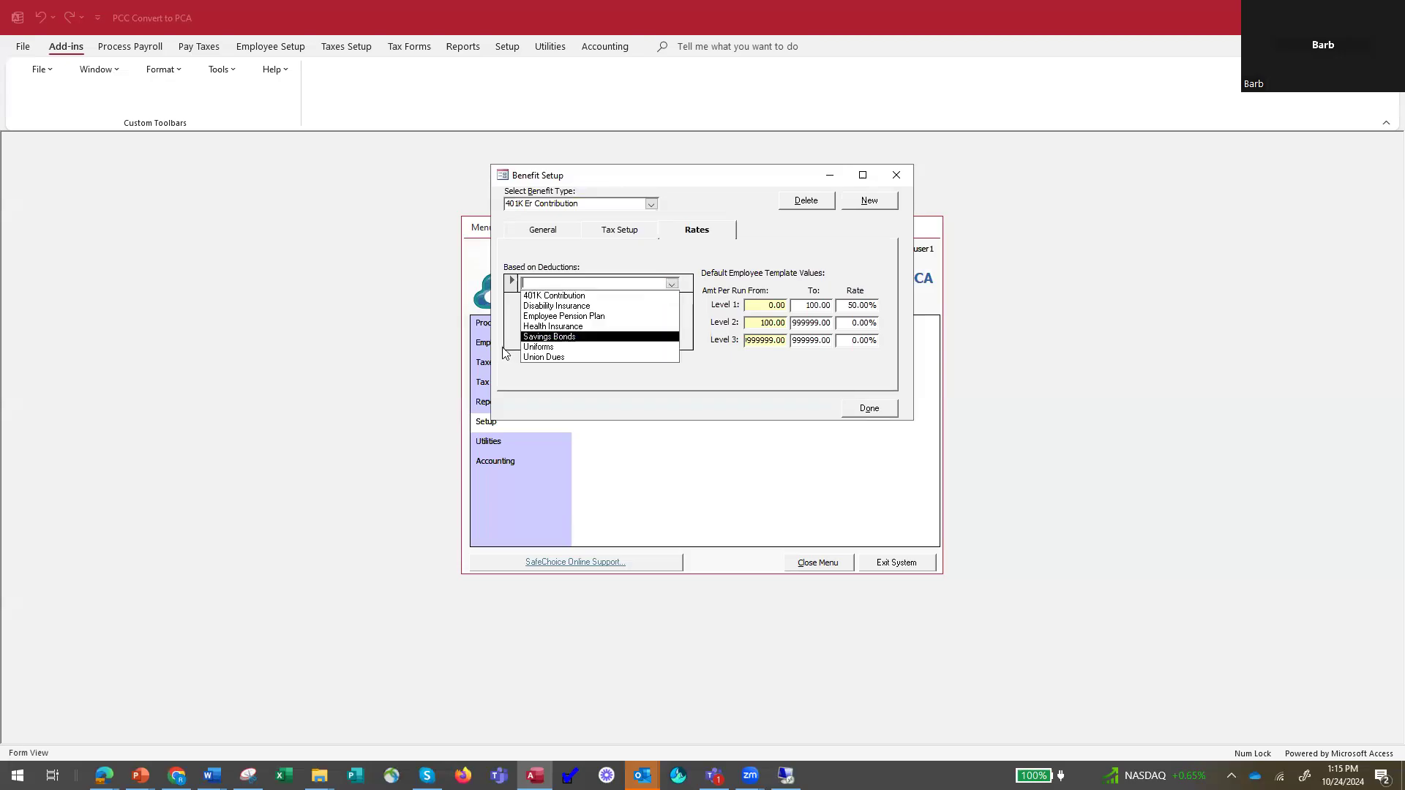
left_click(574, 296)
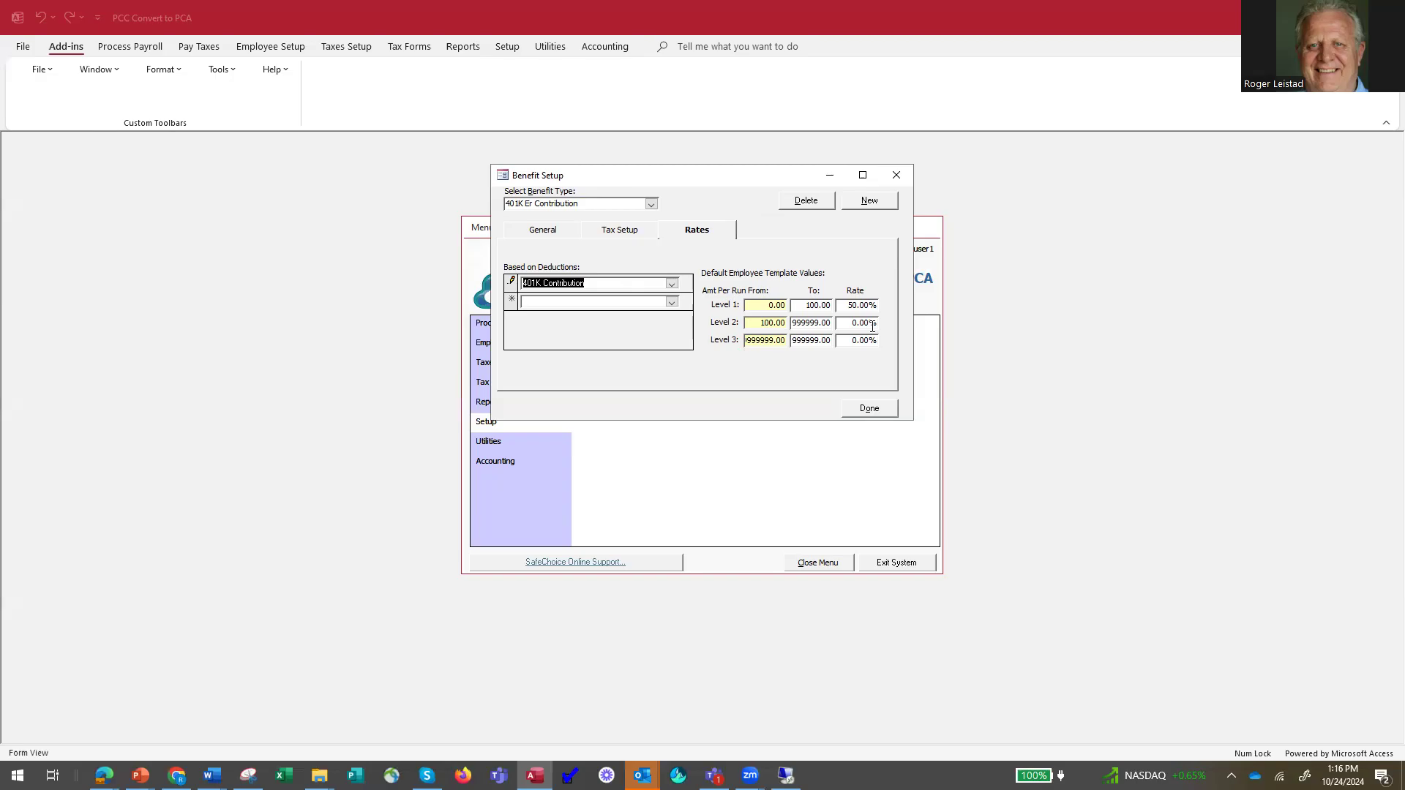
left_click(871, 410)
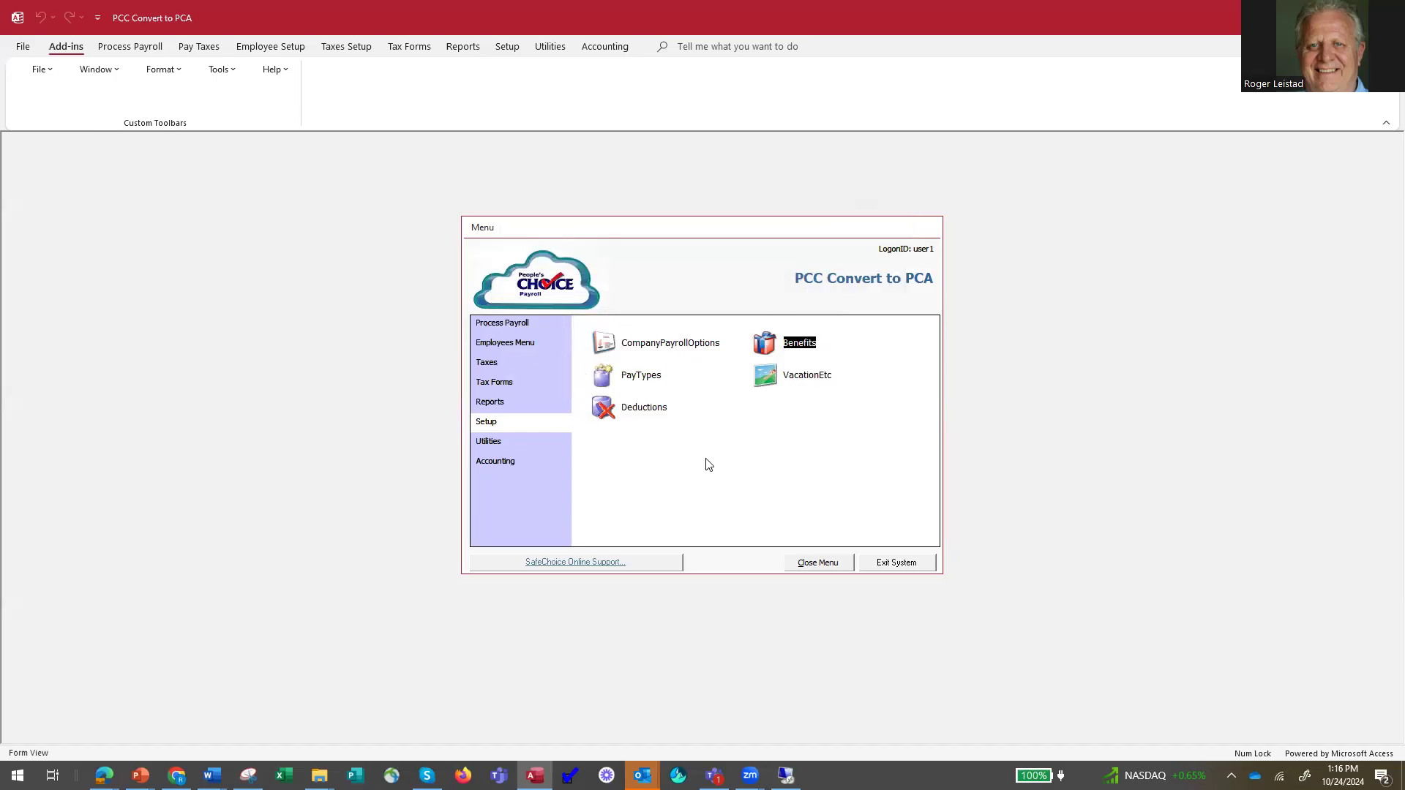
Reopen the employee information and select the newly created employee's record.
left_click(505, 347)
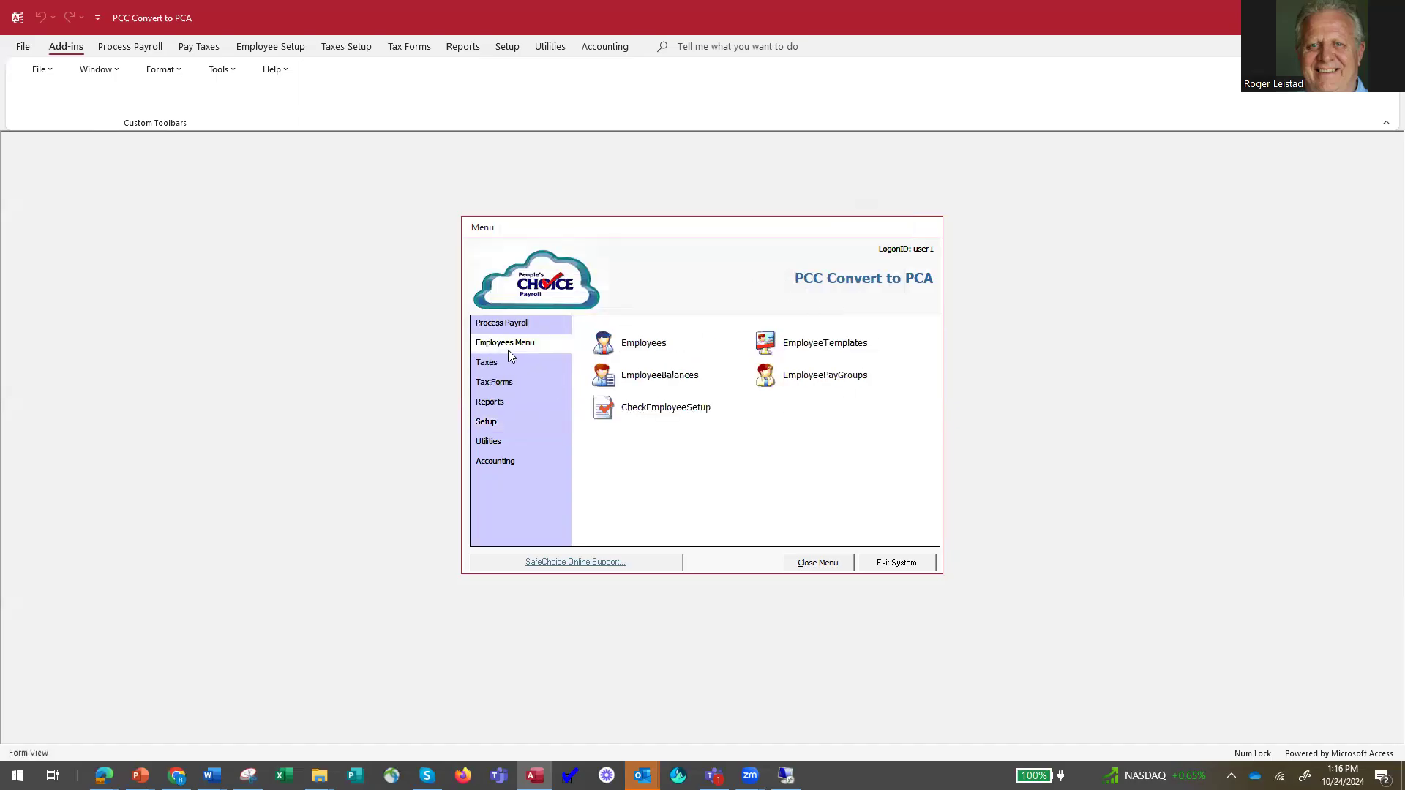
left_click(611, 346)
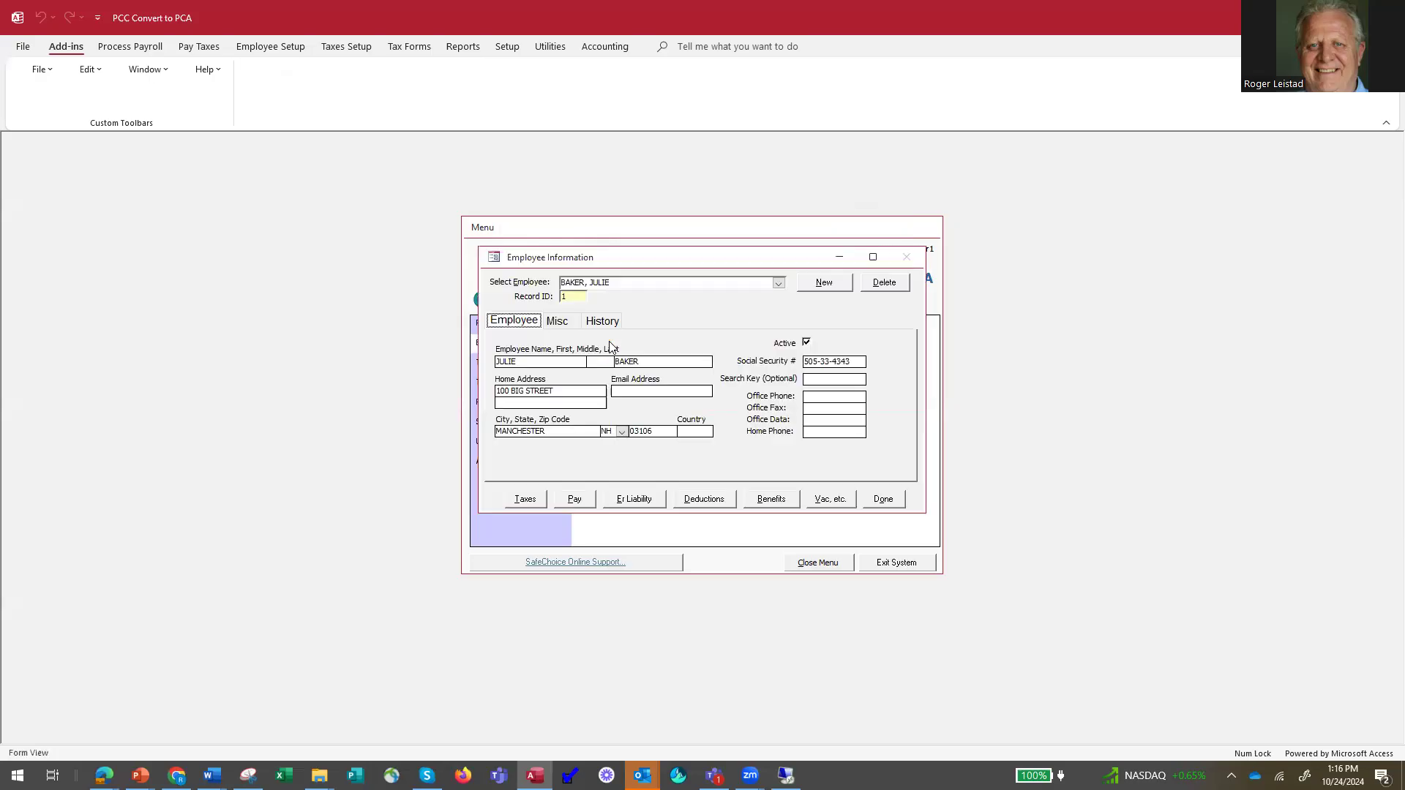
left_click(778, 283)
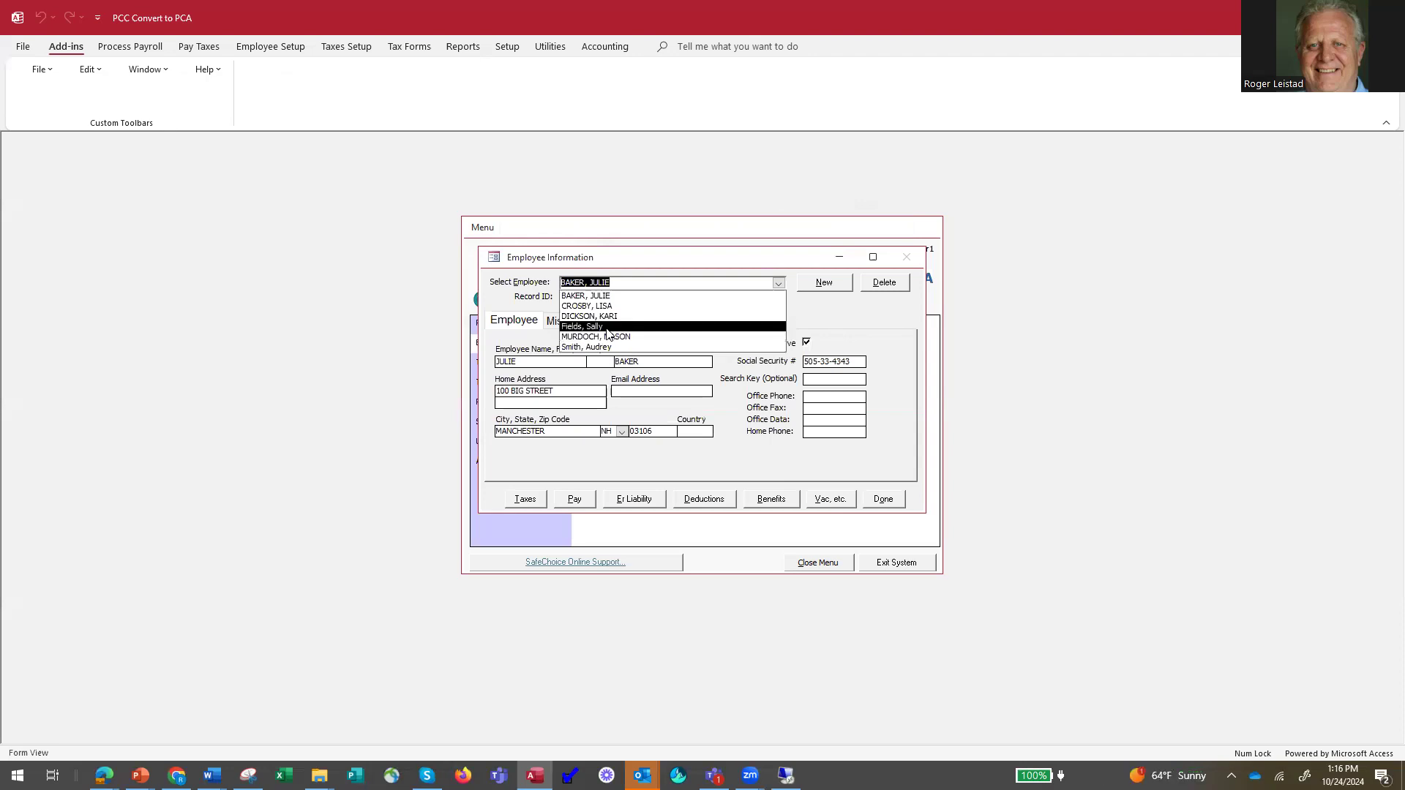
left_click(645, 326)
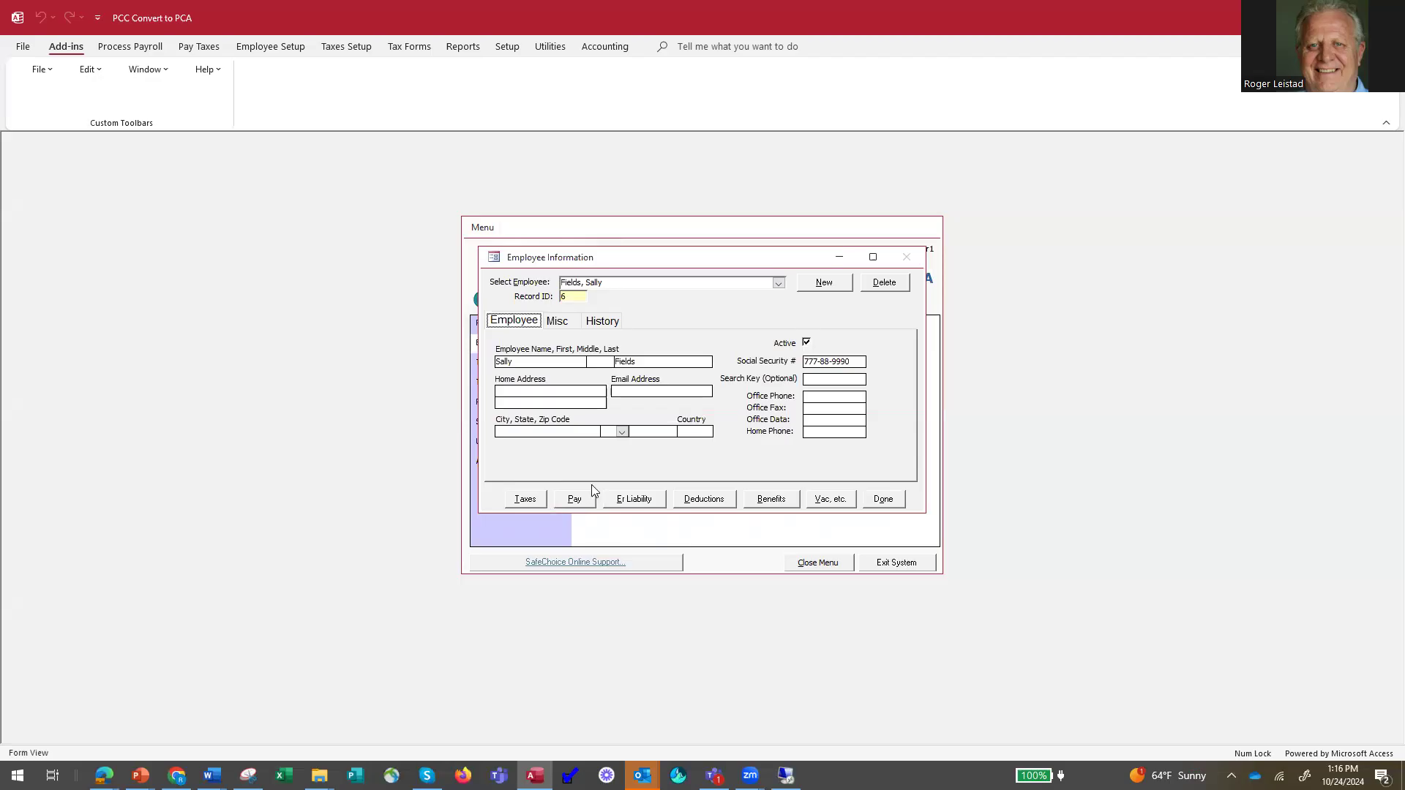
Set the employee's Federal Income Tax filing status to Single and review the employee's pay setup.
left_click(524, 500)
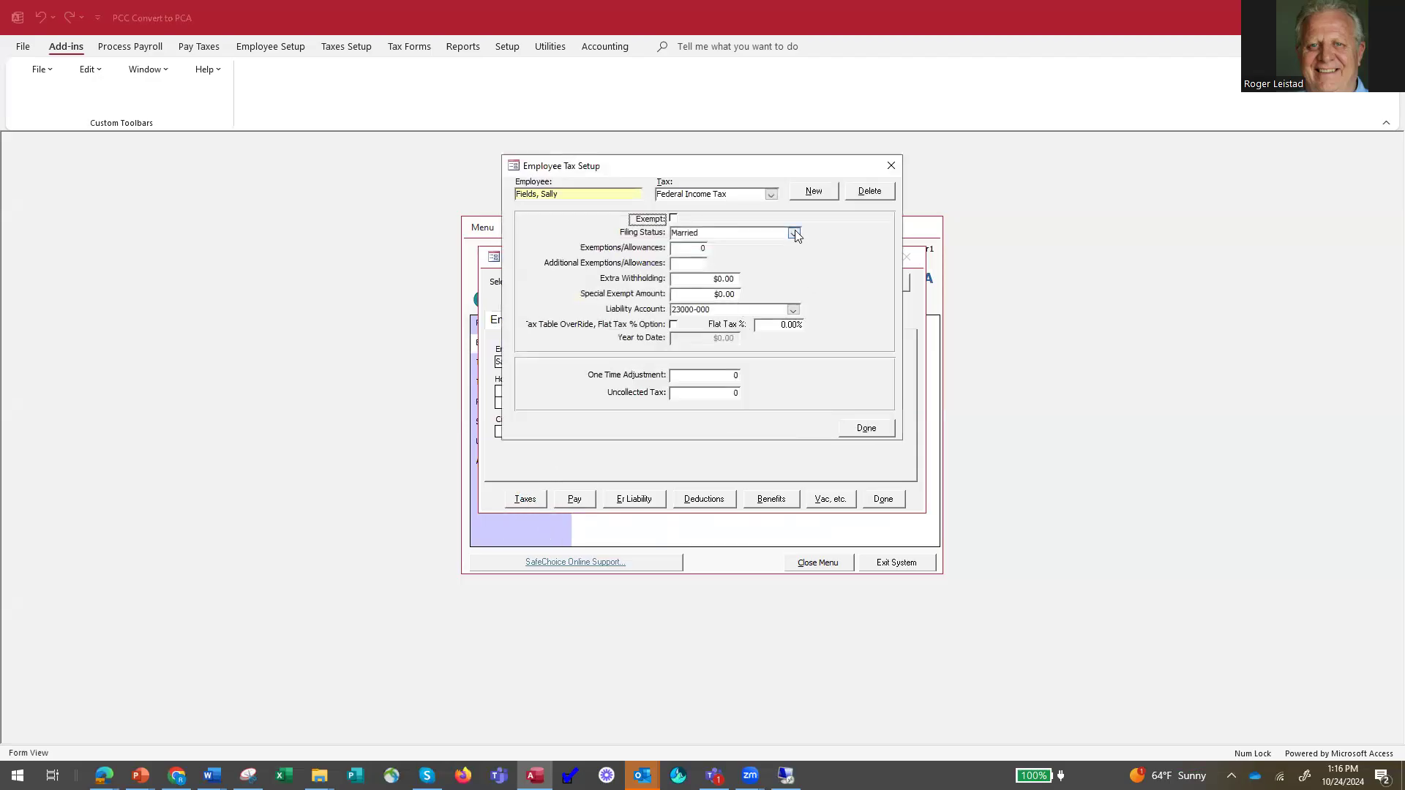
left_click(794, 234)
left_click(773, 272)
left_click(867, 428)
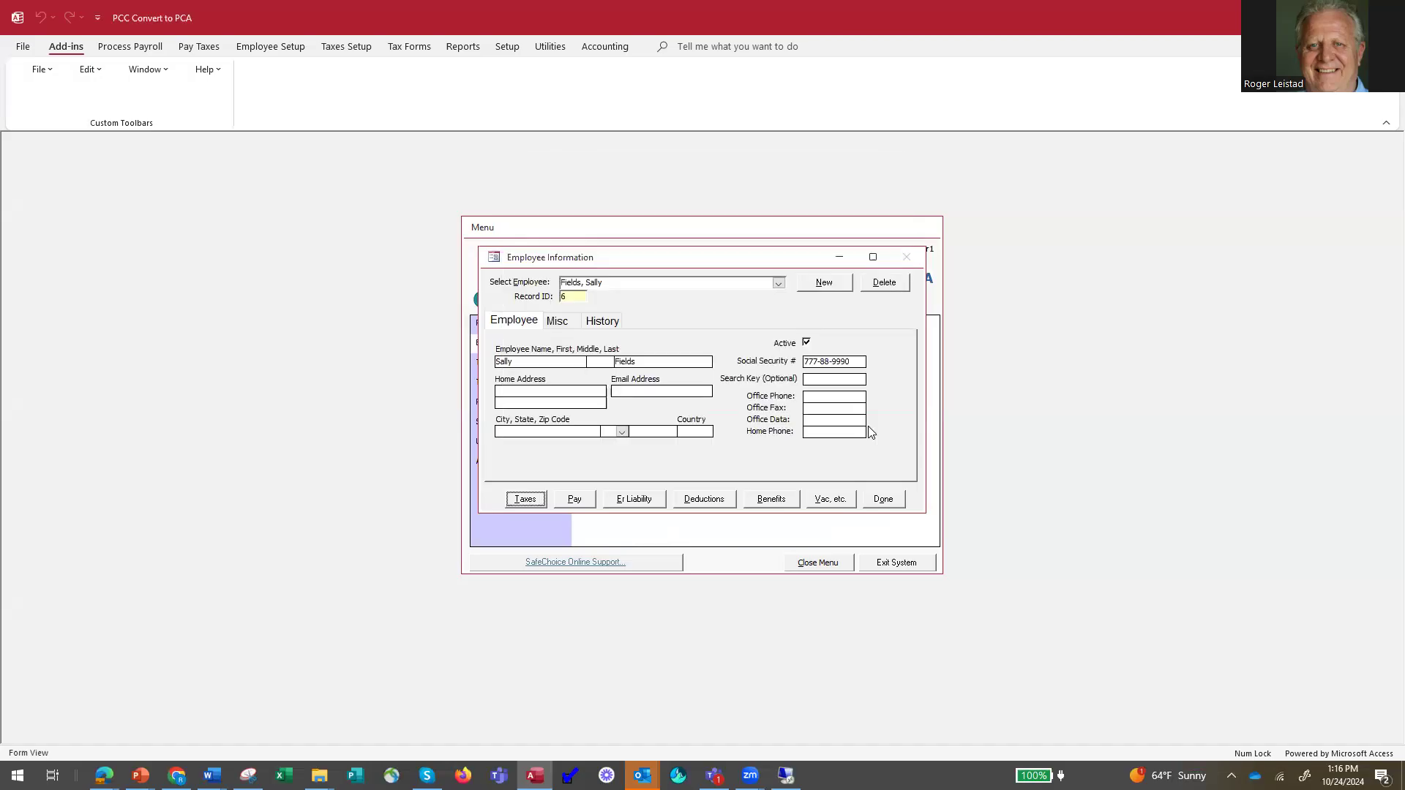
left_click(575, 505)
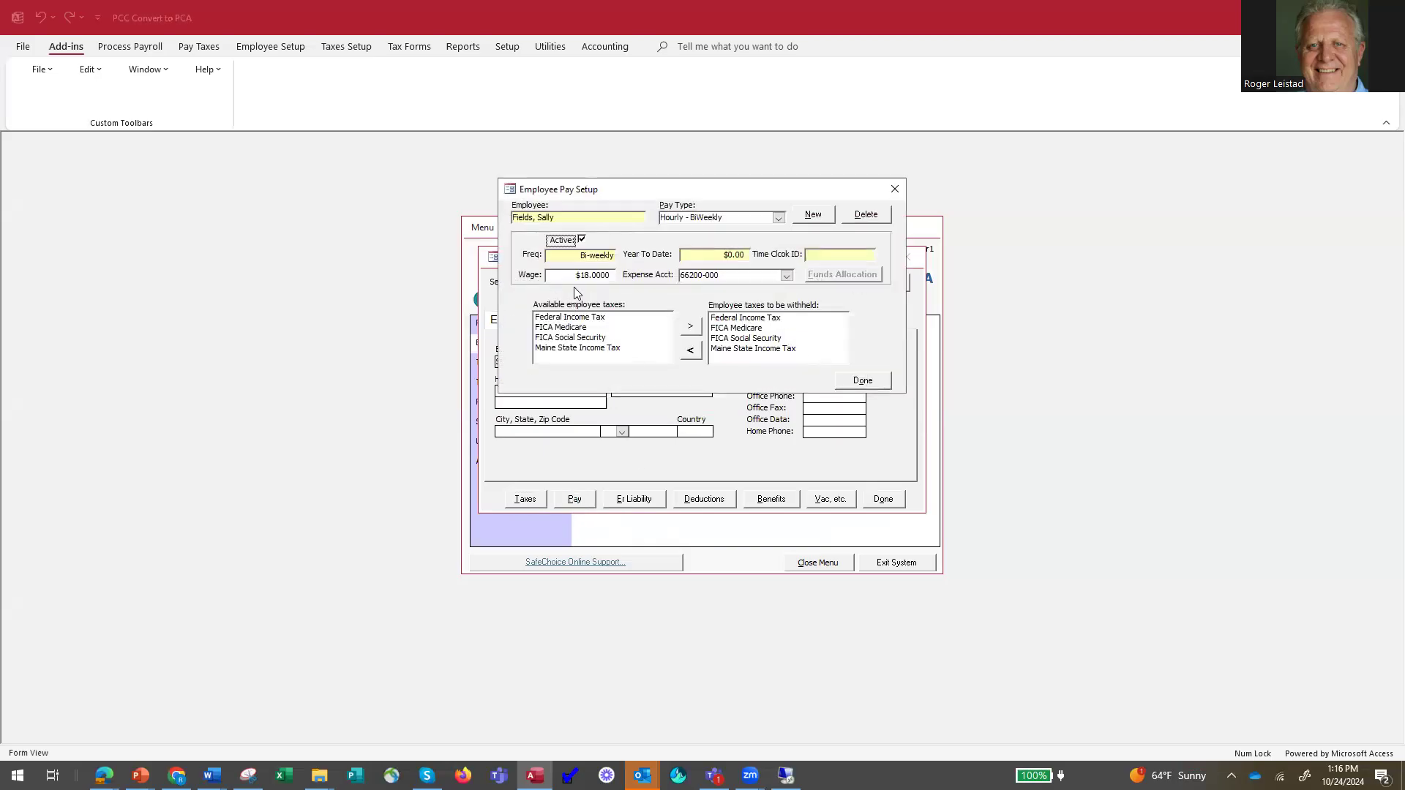
left_click(863, 382)
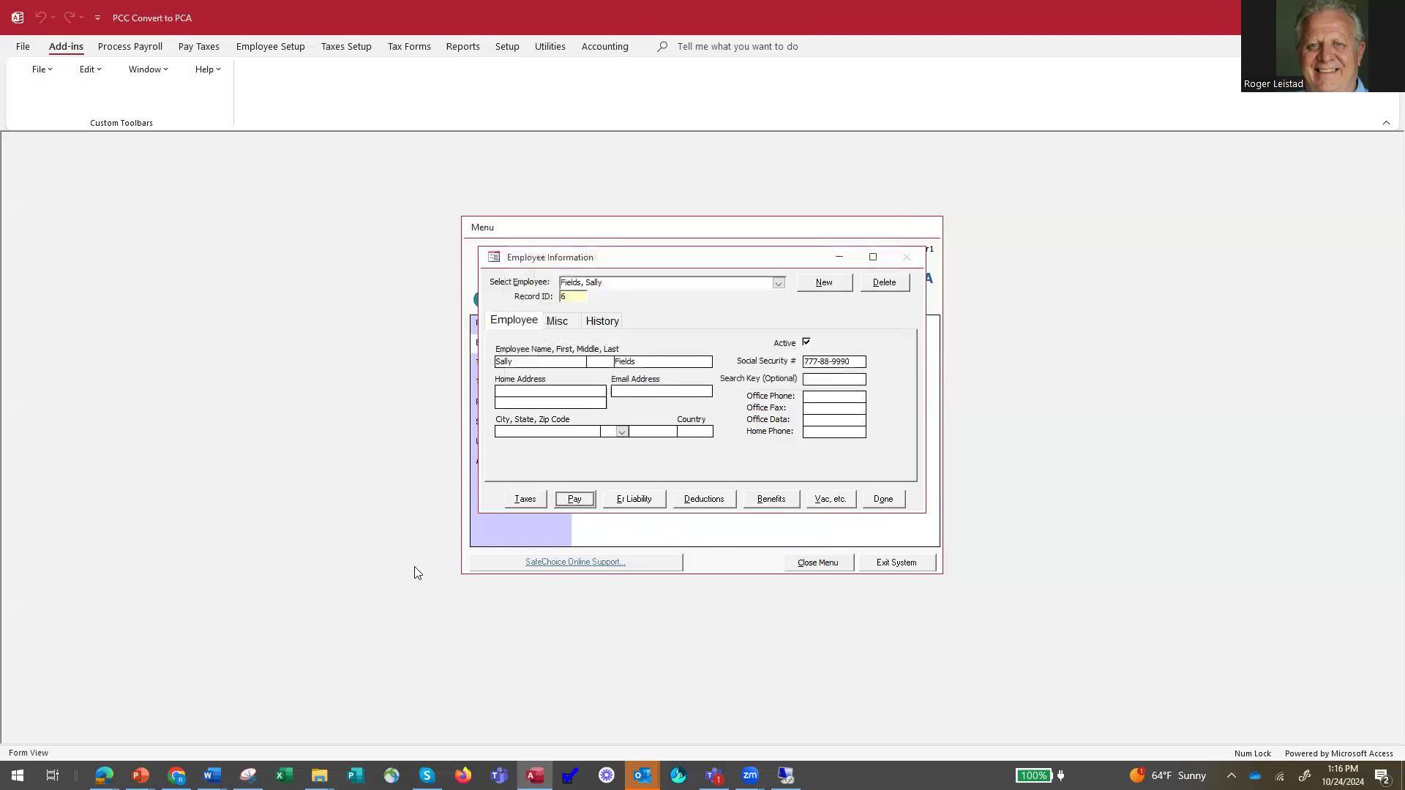
Change the filing status for the employee's Maine State Income Tax and close the tax setup.
left_click(525, 502)
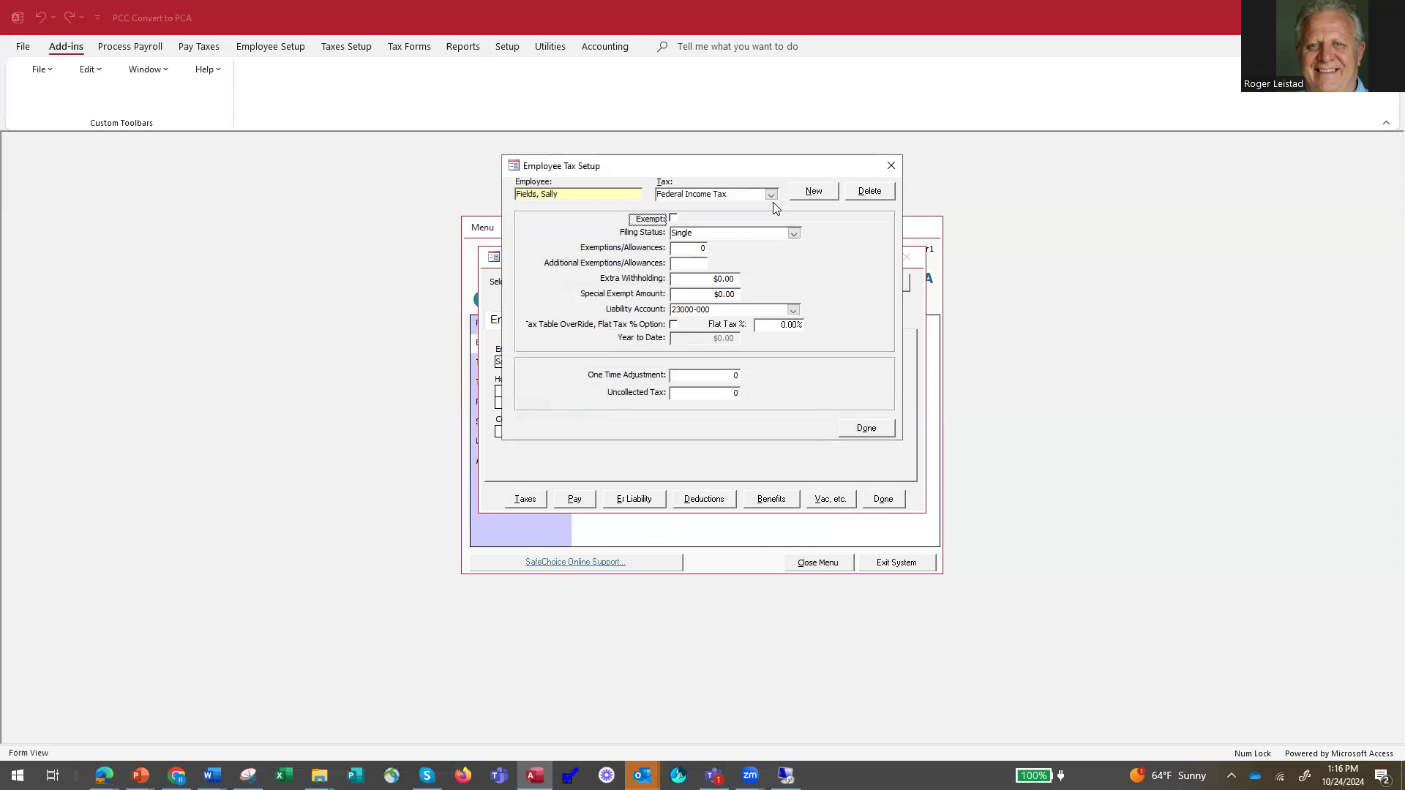
left_click(771, 194)
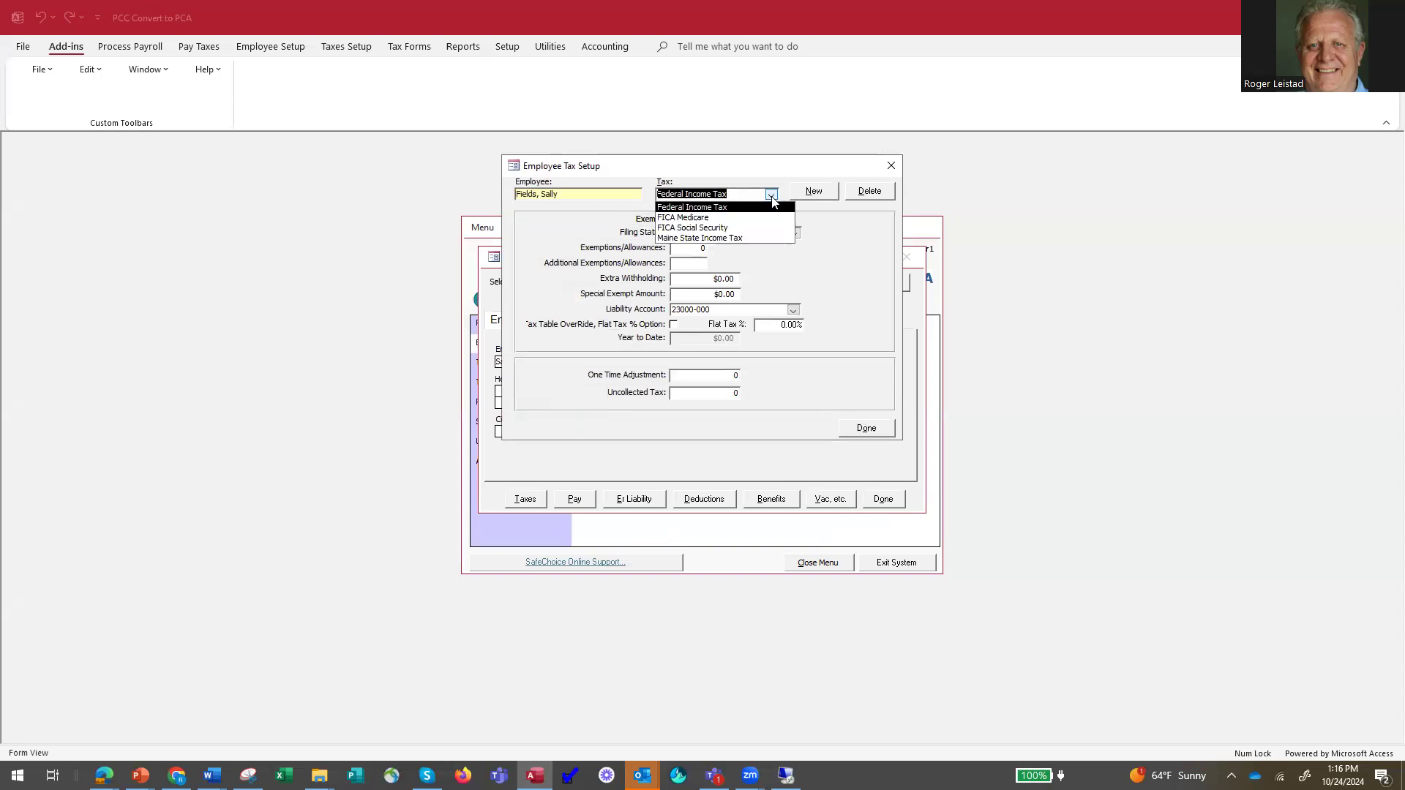
left_click(732, 238)
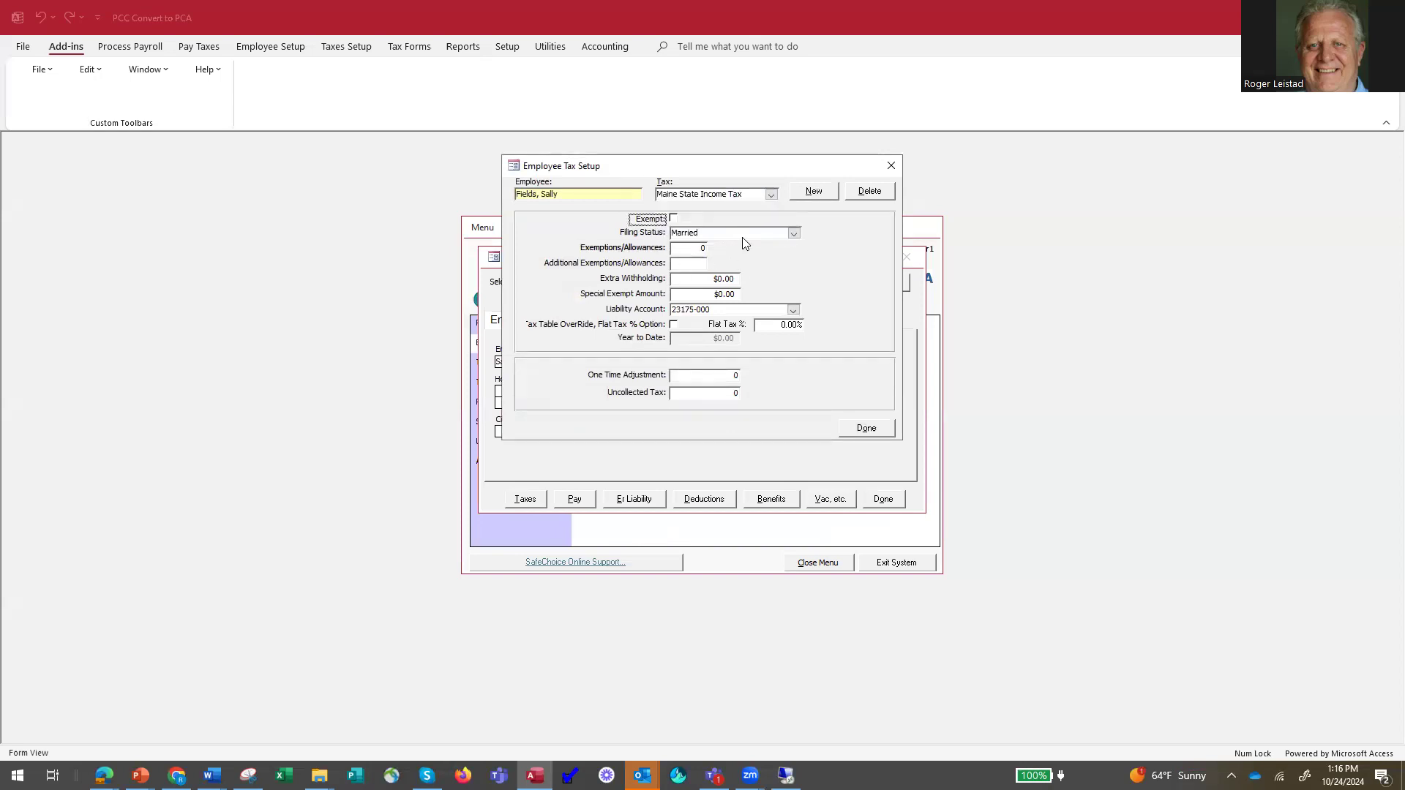
left_click(793, 233)
left_click(780, 257)
left_click(867, 432)
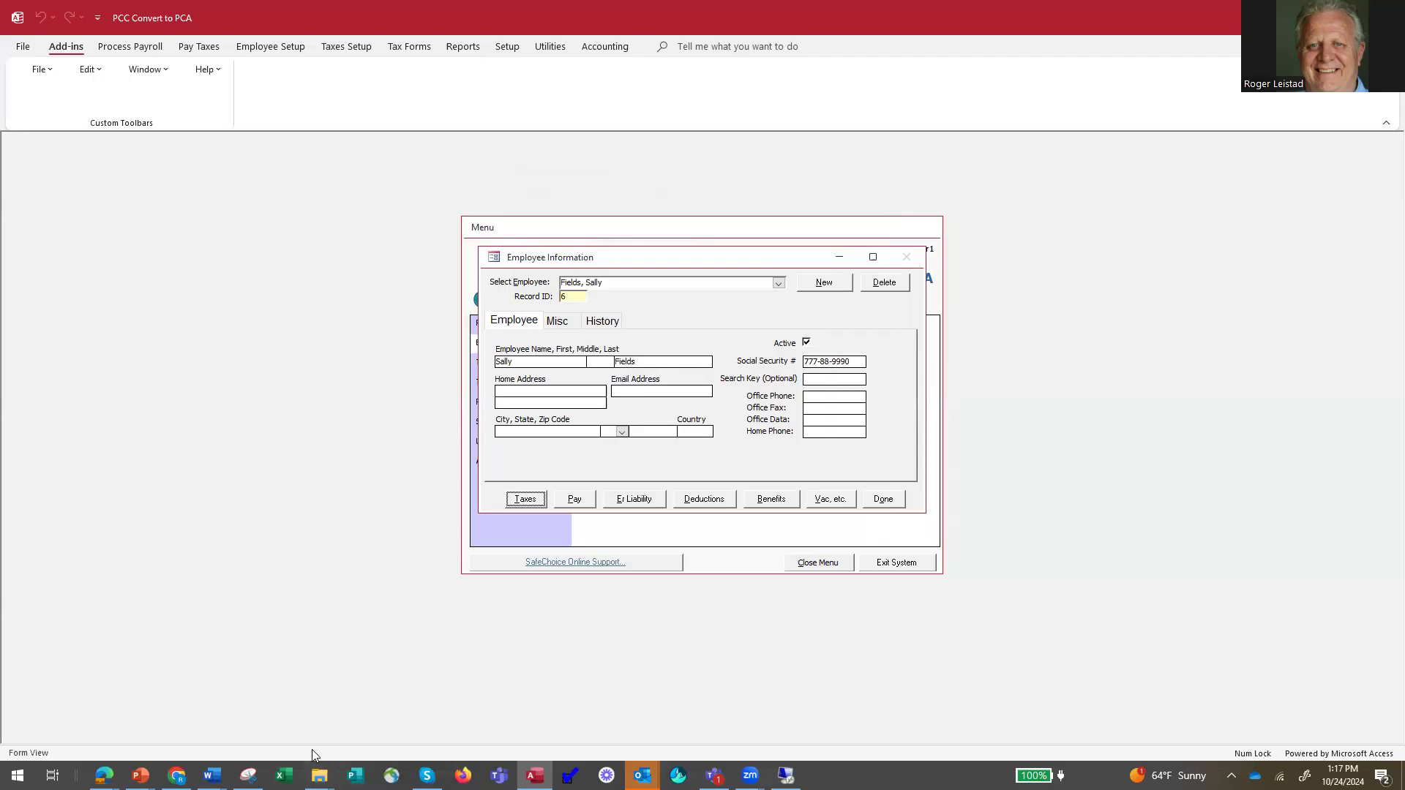
Switch to the Document3 outline in Word, review the employee template and payroll steps, and return to the payroll program.
mouse_move(212, 776)
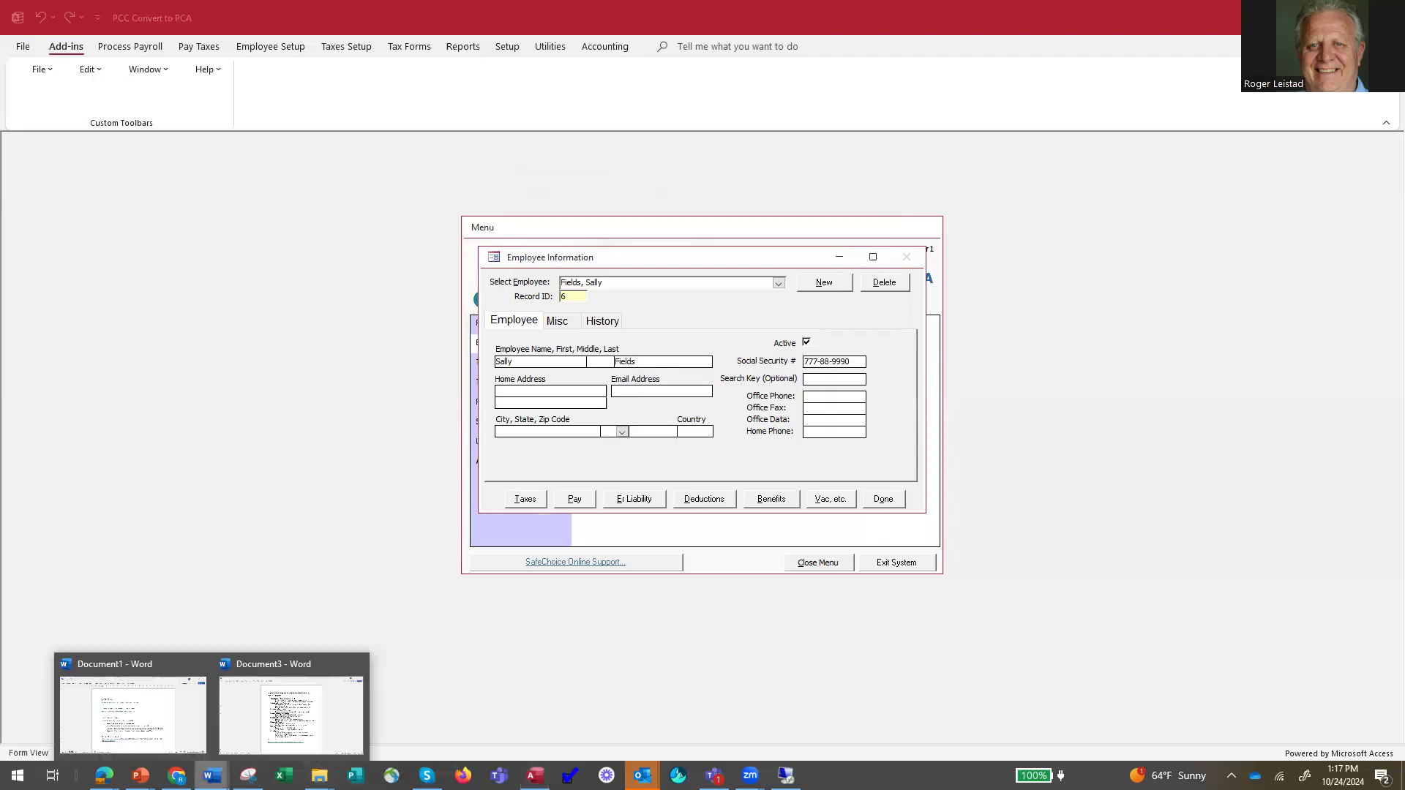
left_click(285, 734)
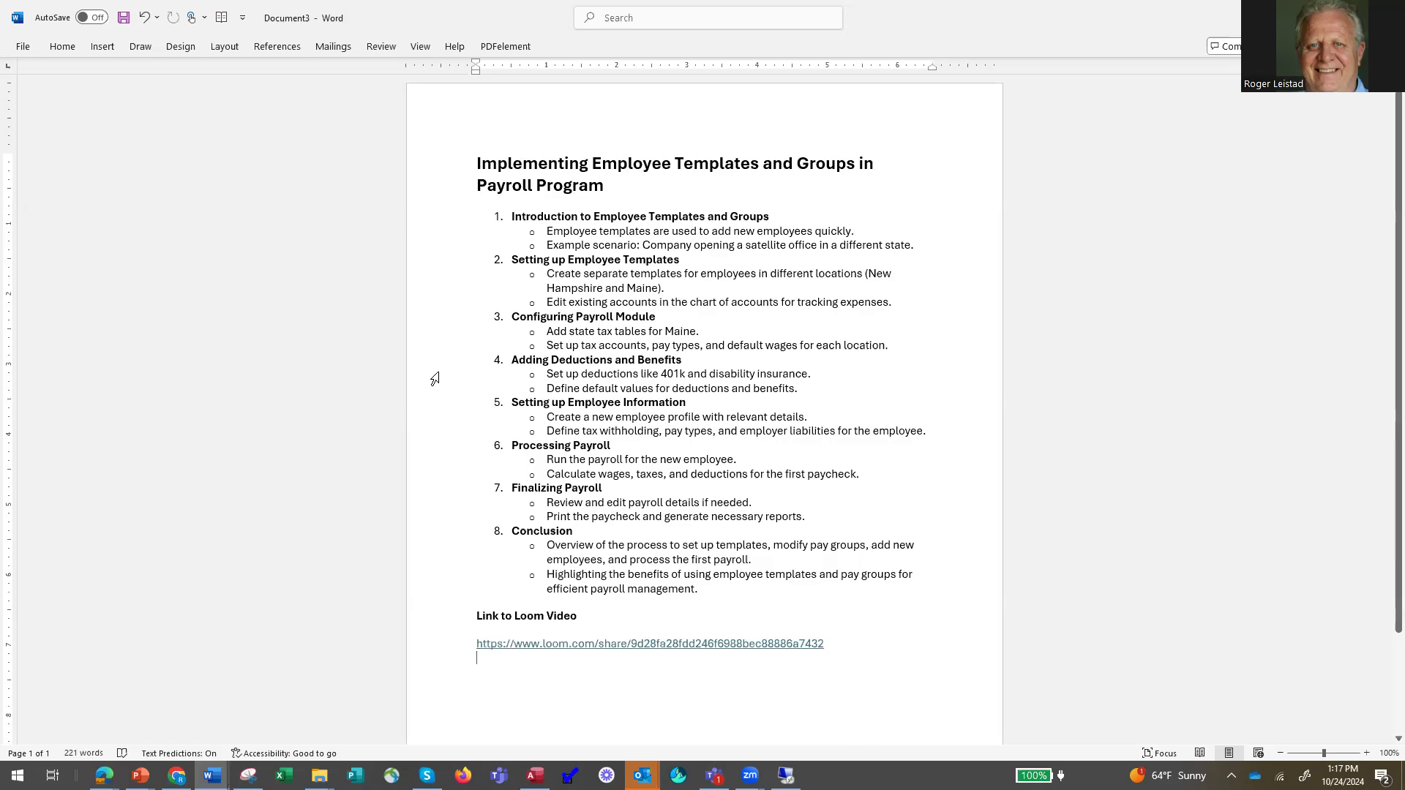
left_click(361, 379)
left_click(1157, 428)
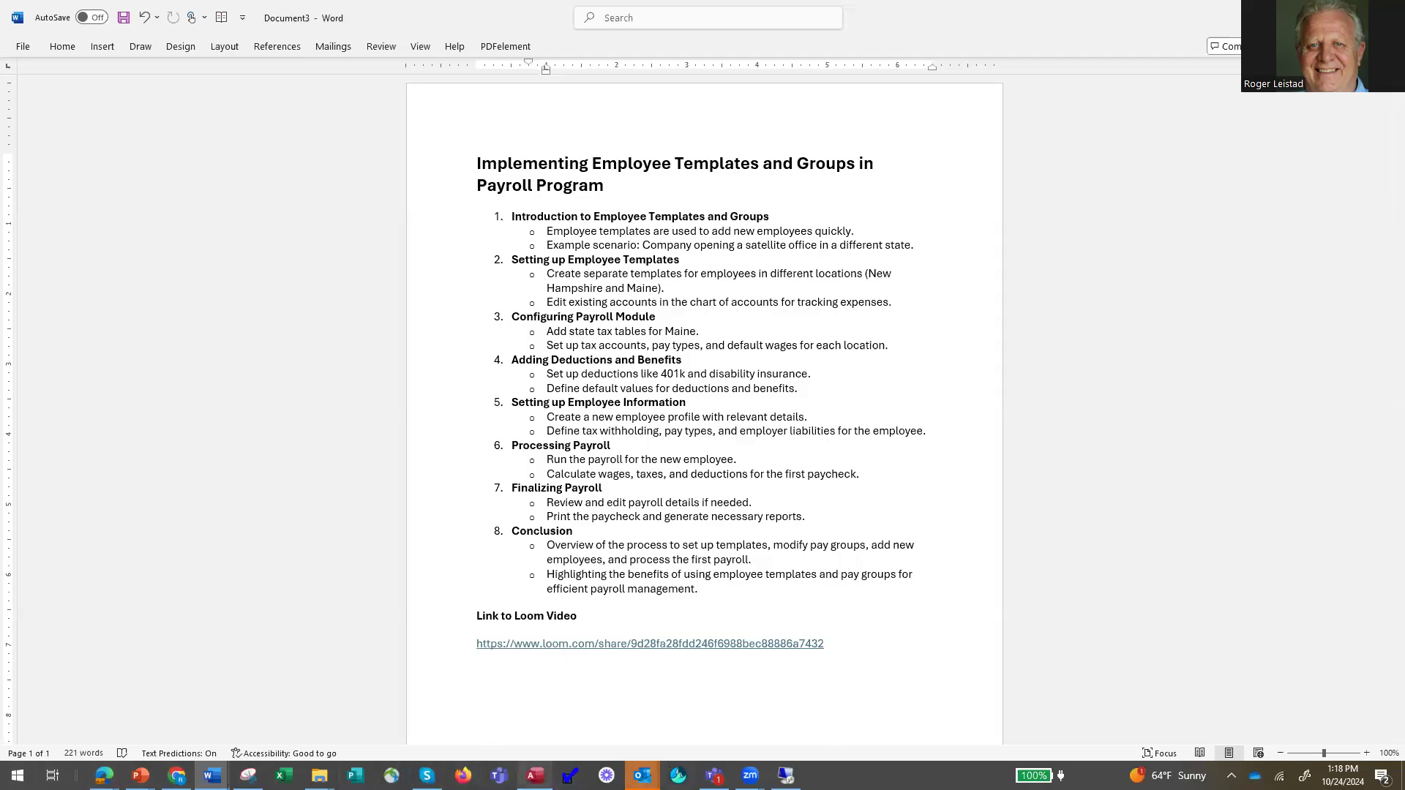
left_click(529, 774)
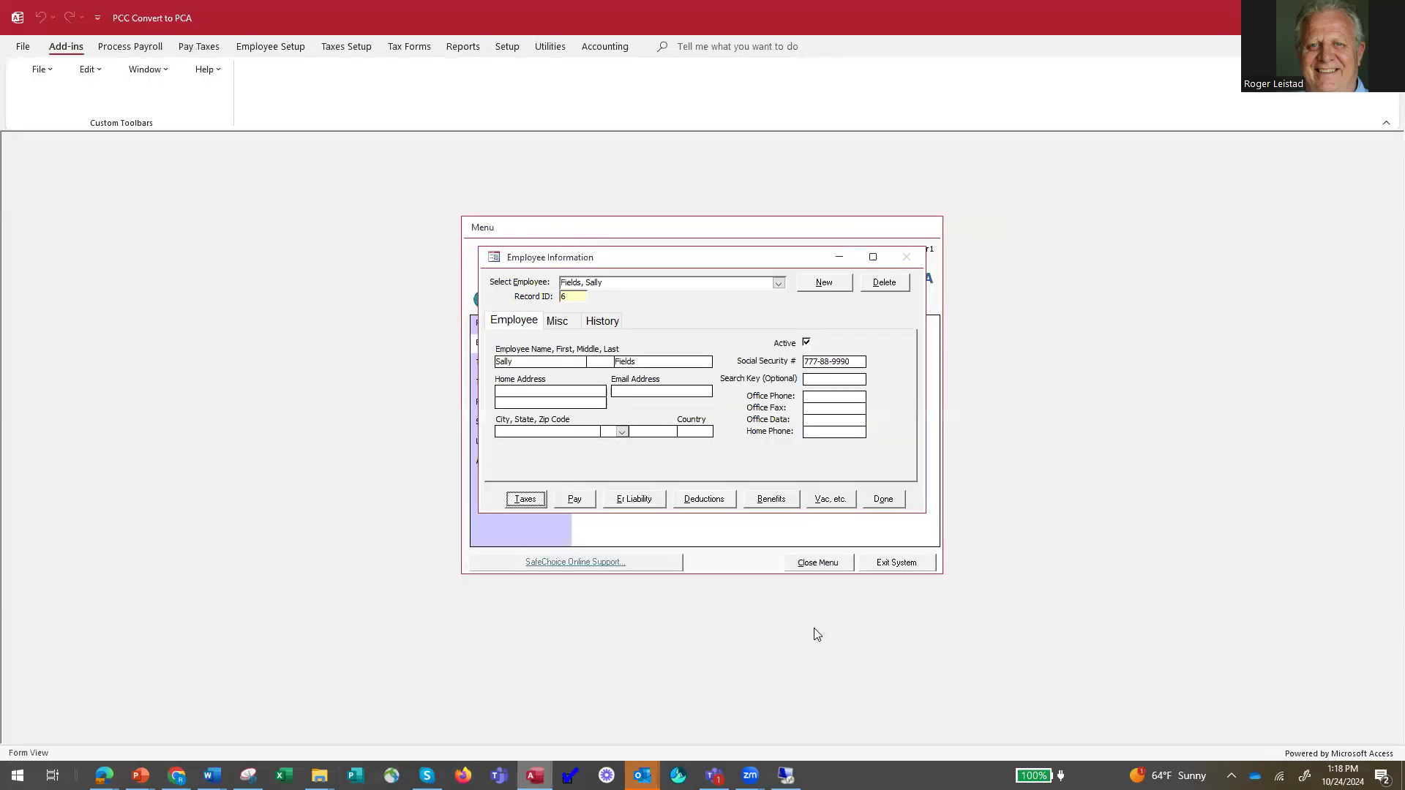
Close the employee record and review the list of employee pay groups.
left_click(885, 502)
left_click(763, 377)
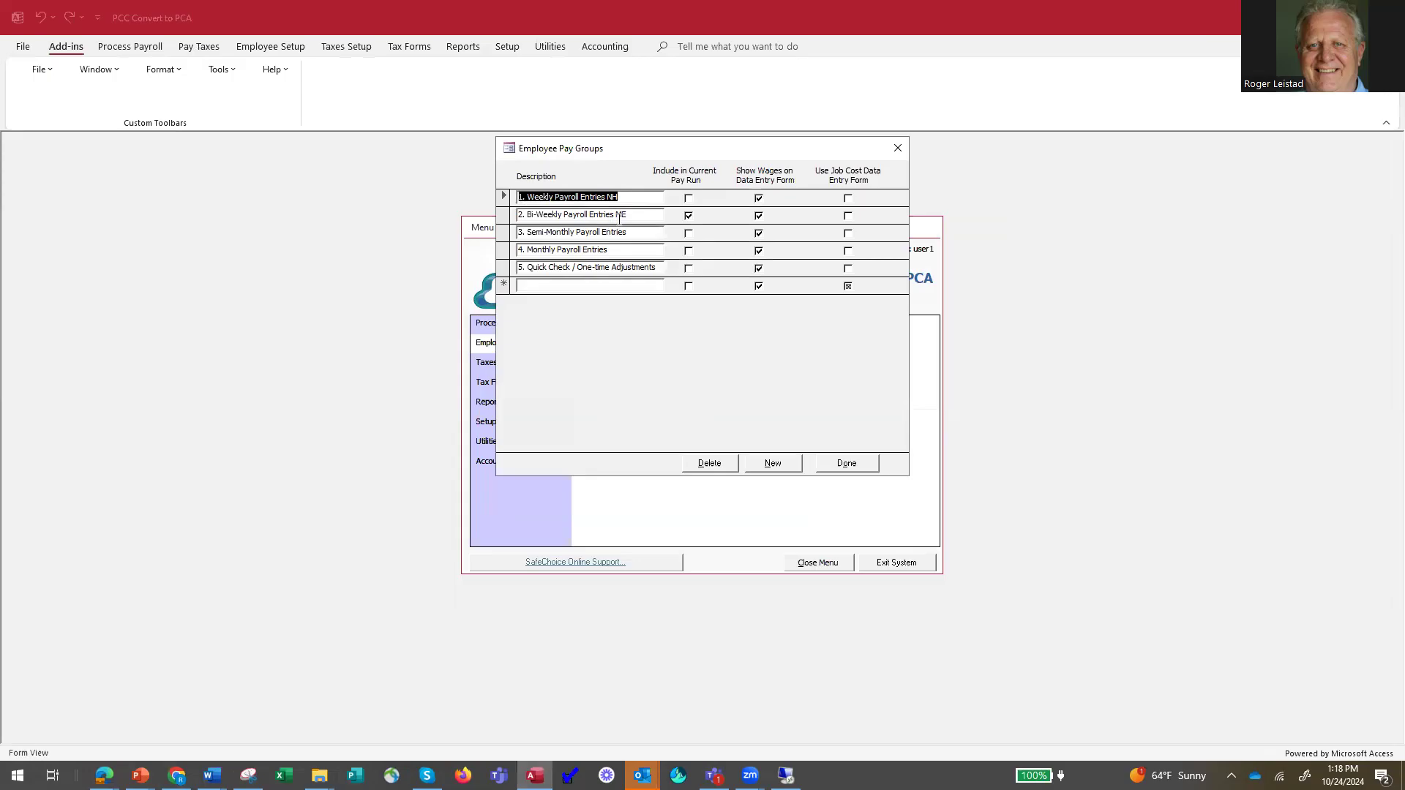
left_click(846, 463)
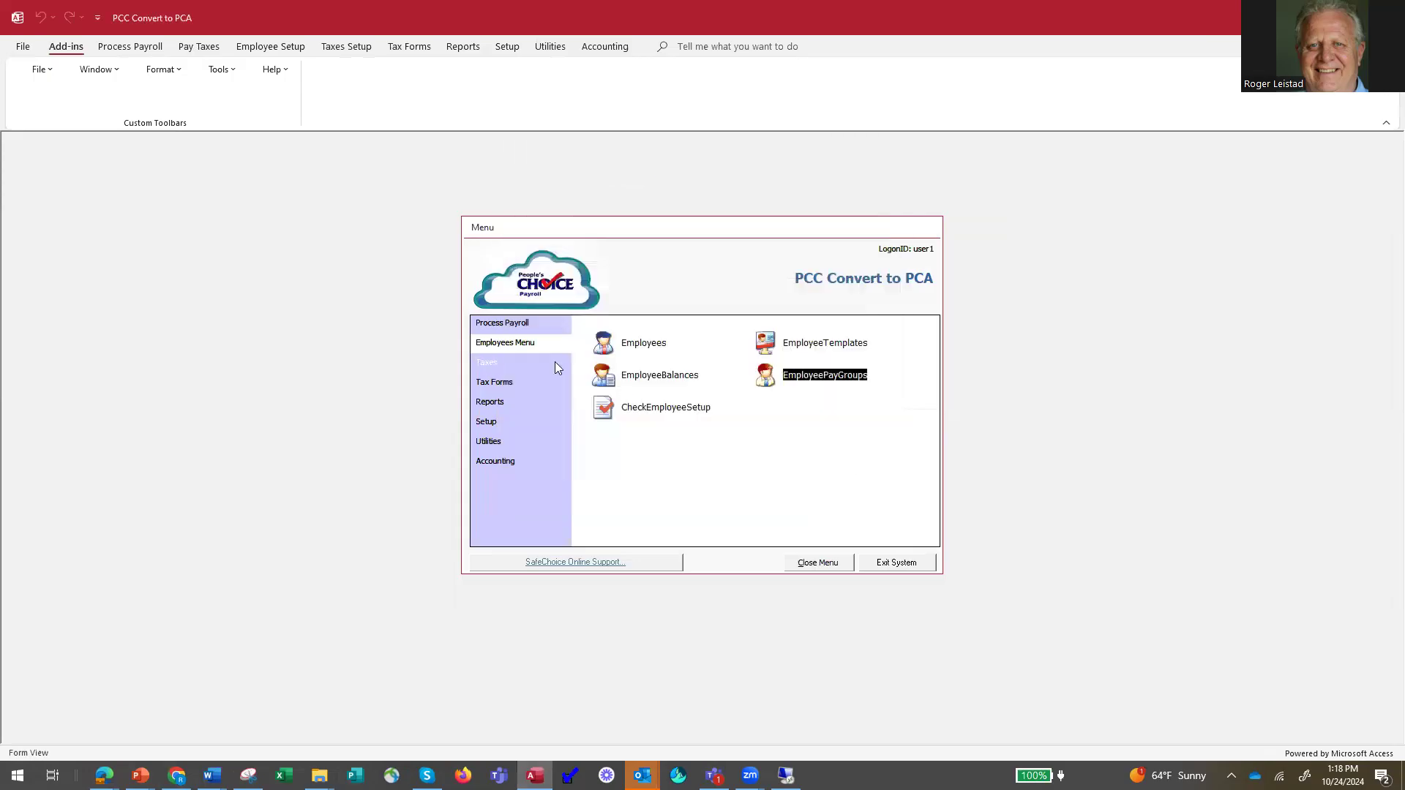
Open the payroll run window and review the pay run options.
left_click(509, 328)
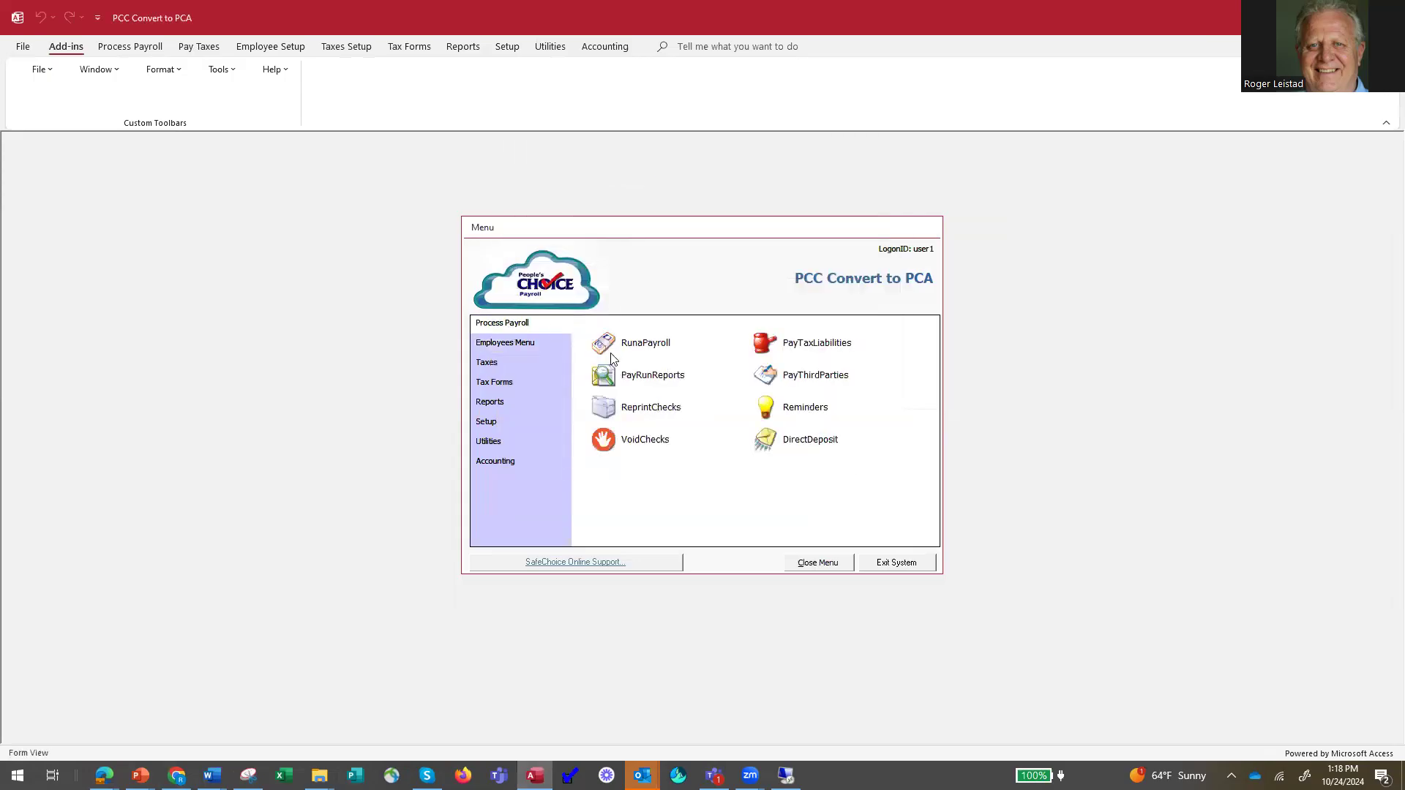
left_click(636, 344)
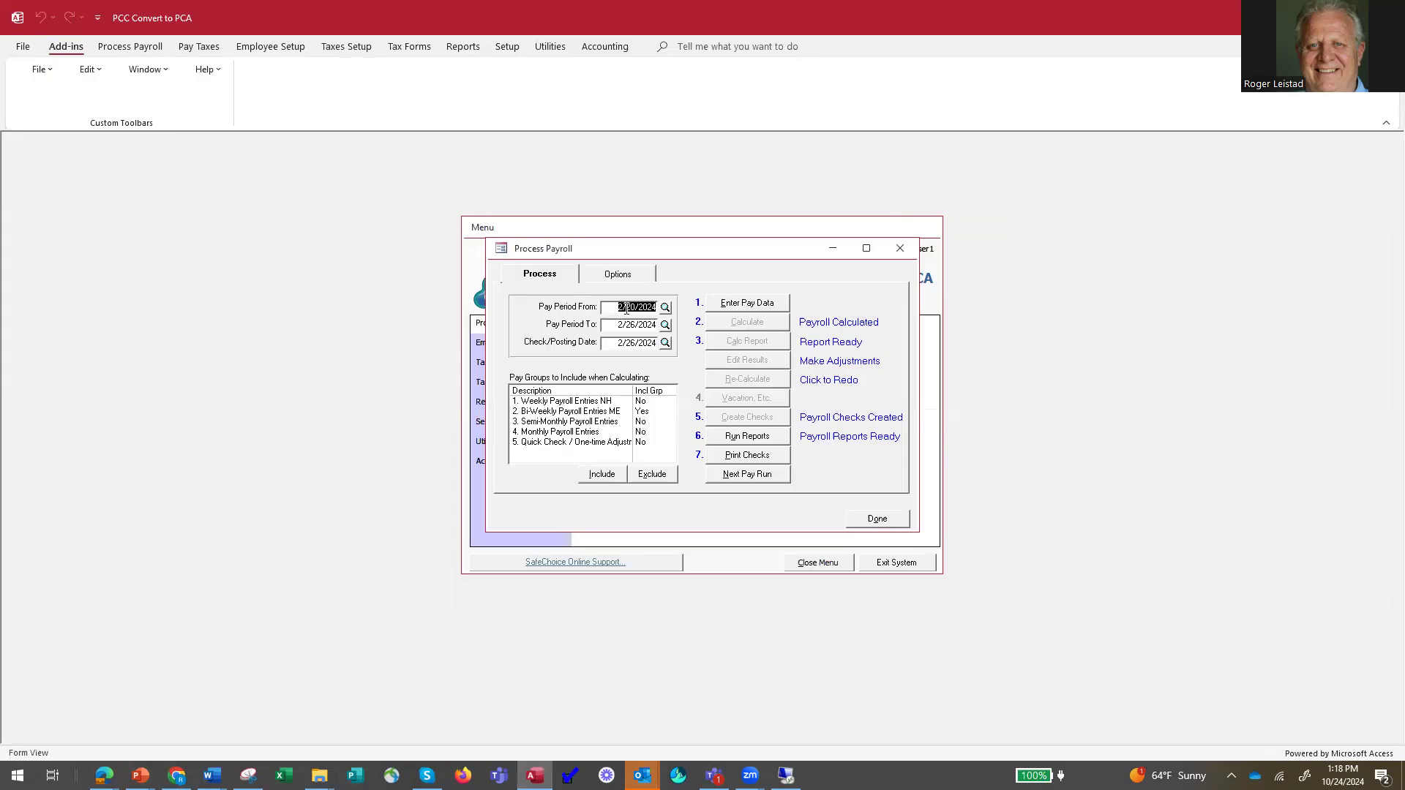
left_click(622, 275)
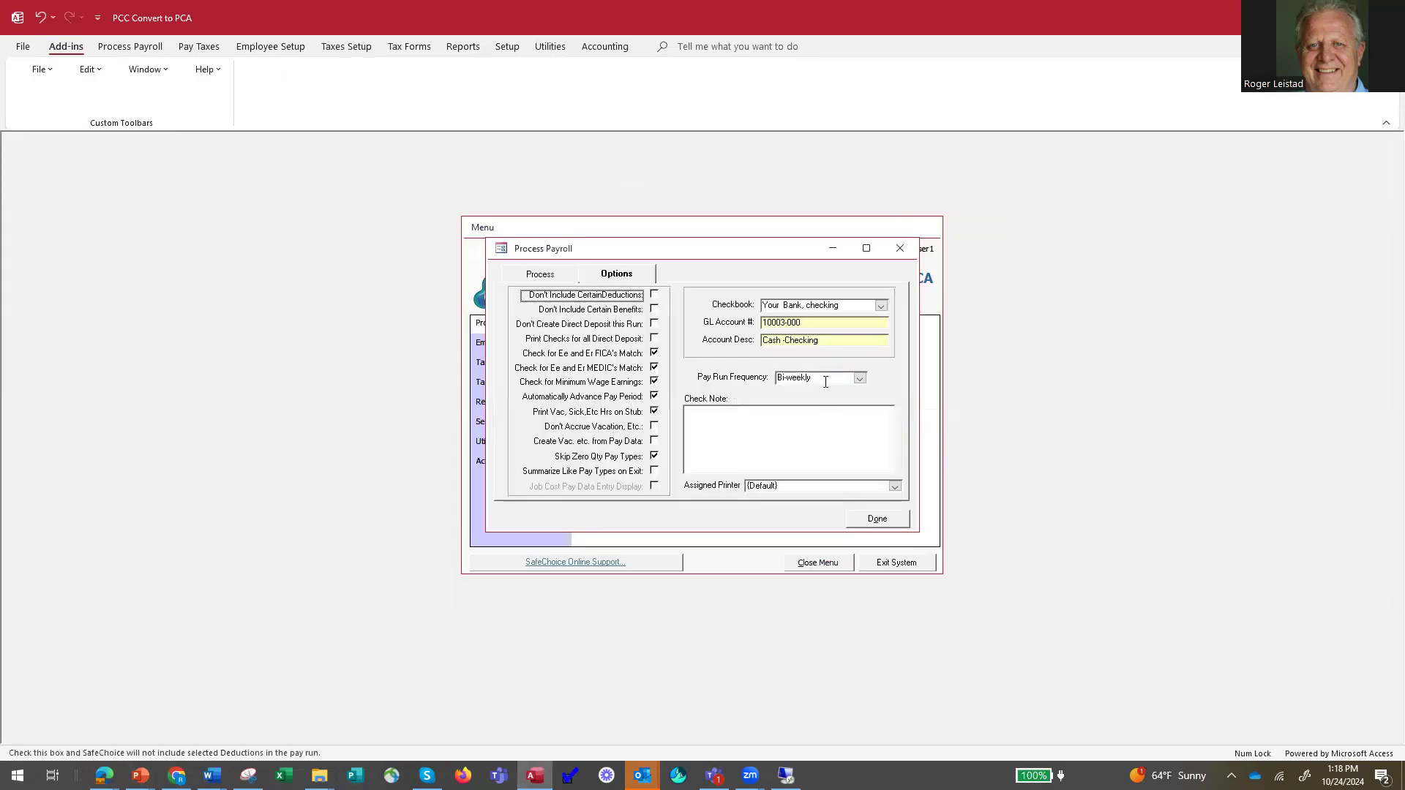
left_click(541, 276)
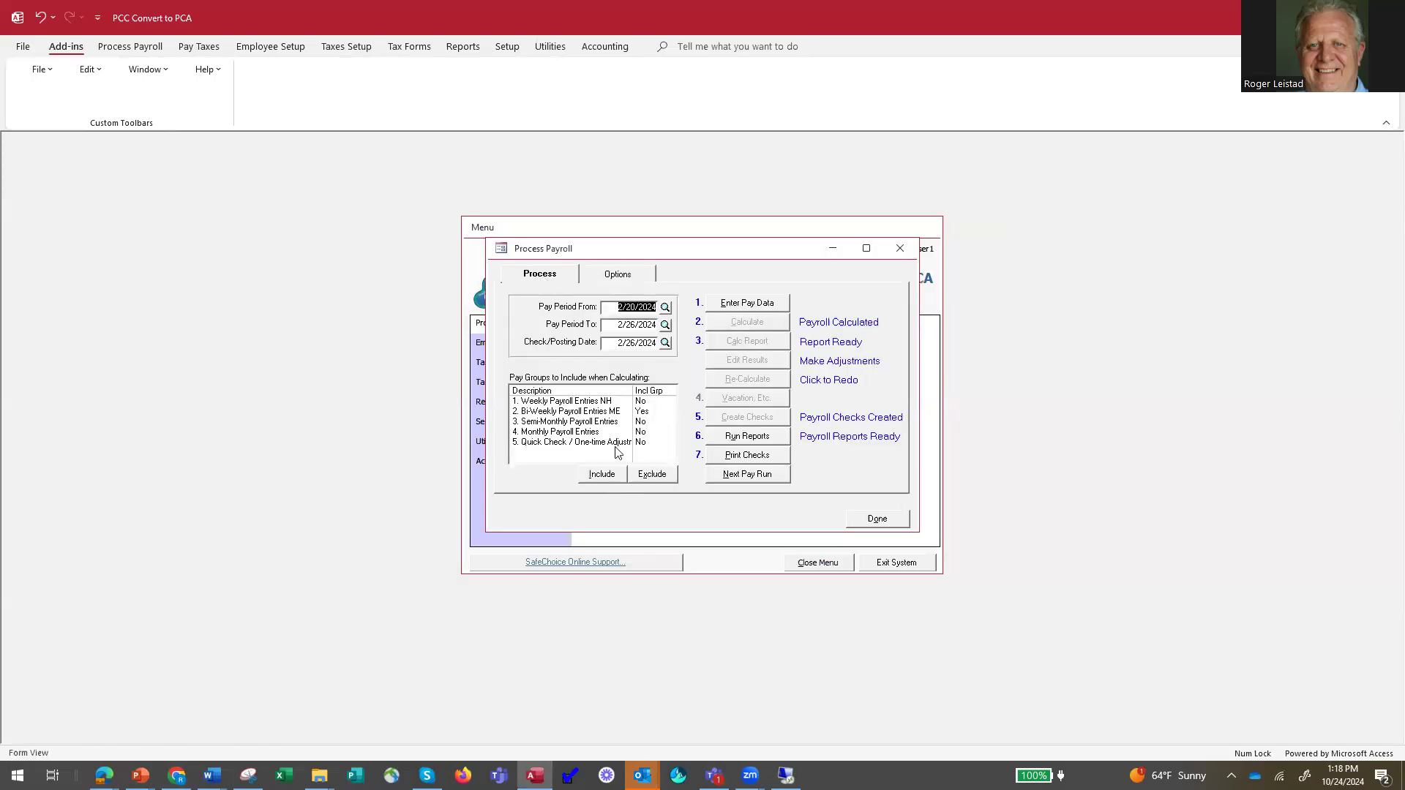
Exclude Bi-Weekly Payroll Entries ME, include Weekly Payroll Entries NH, and advance to the next pay run without printing checks.
left_click(597, 411)
left_click(651, 476)
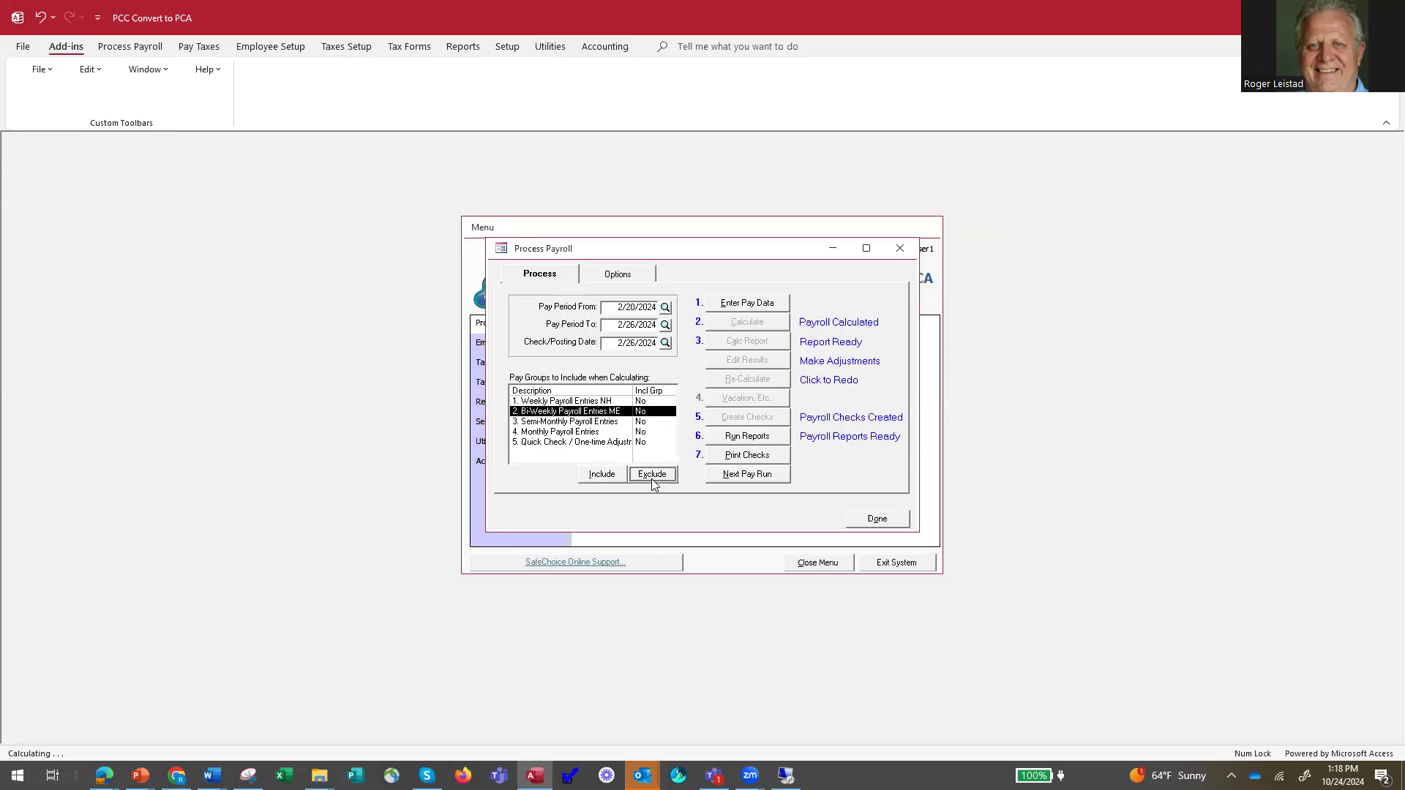
left_click(604, 401)
left_click(605, 475)
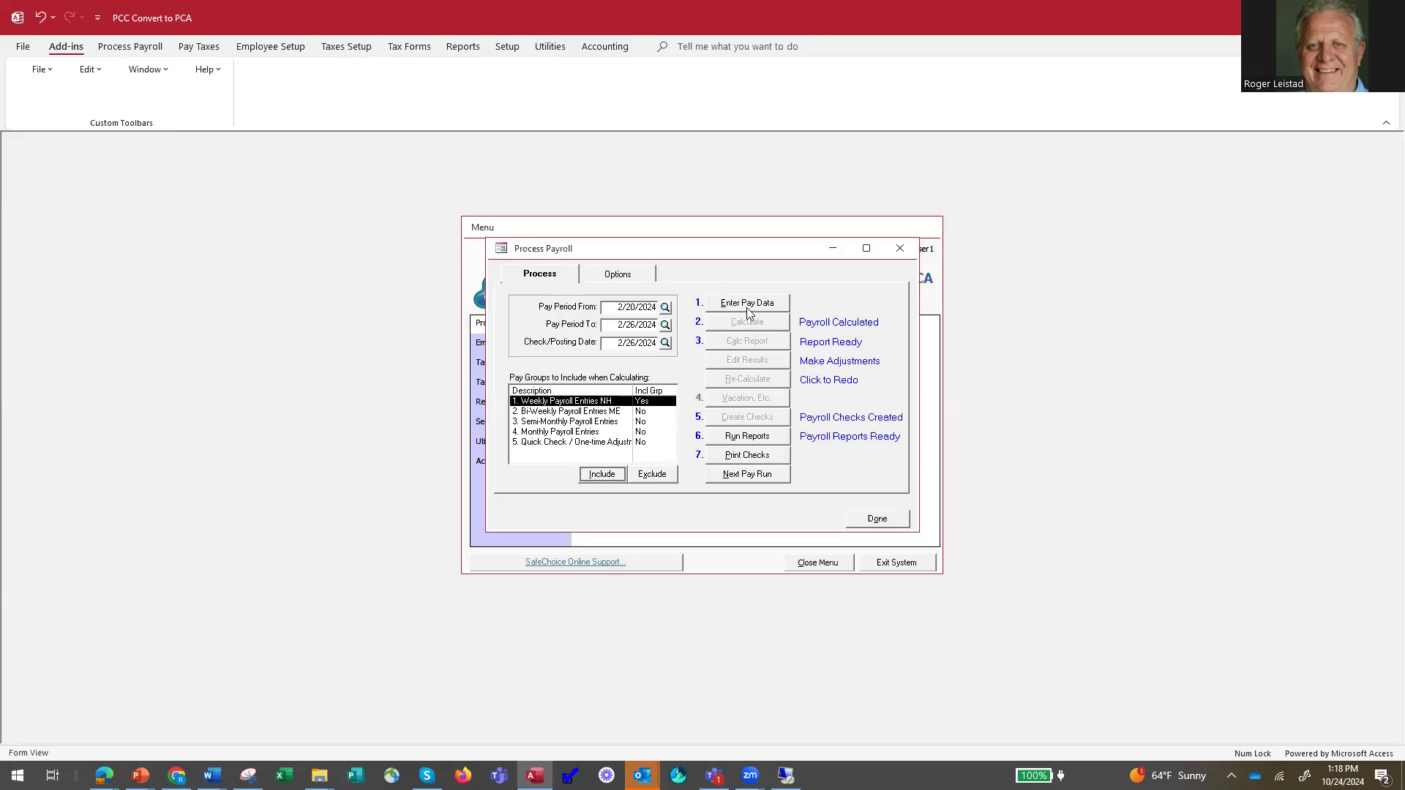
left_click(754, 475)
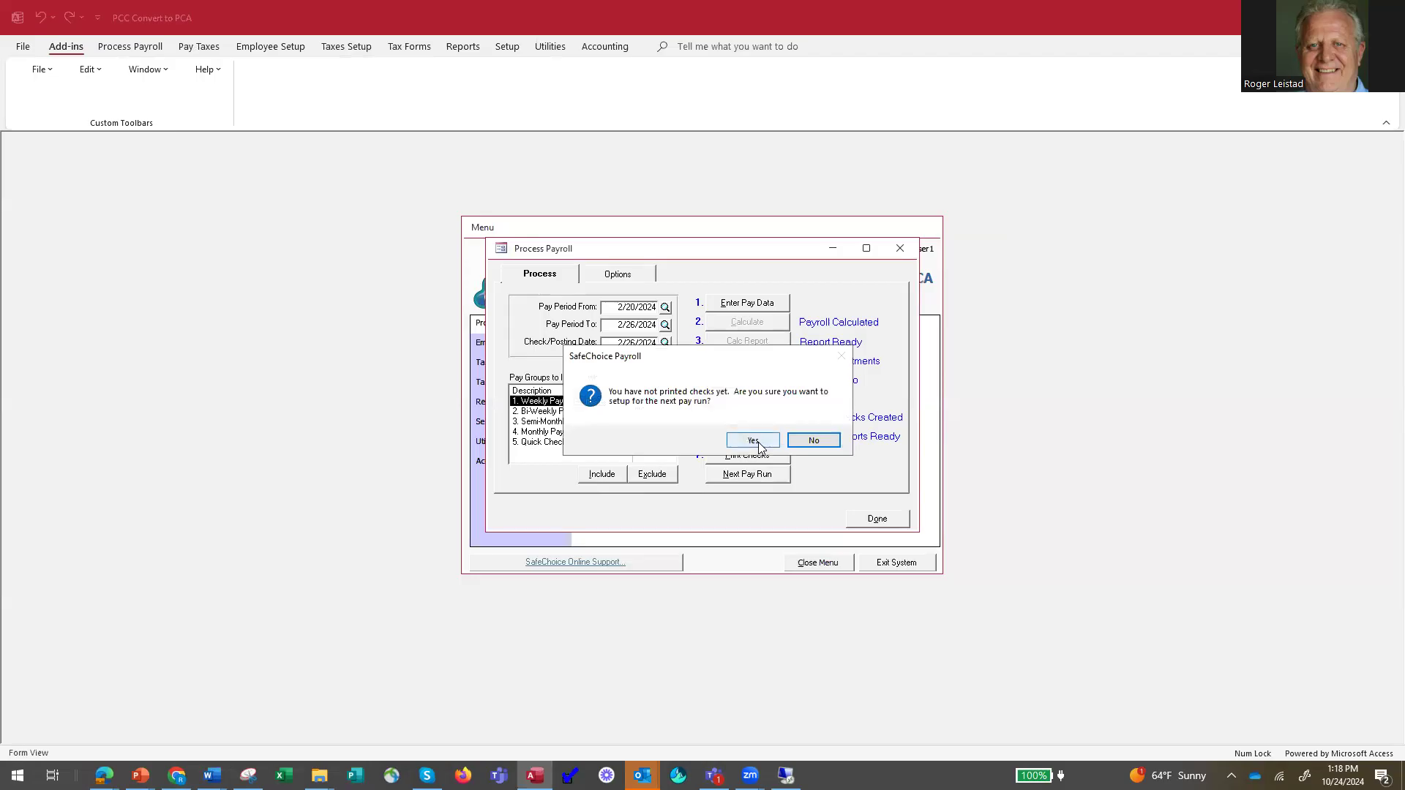
left_click(753, 441)
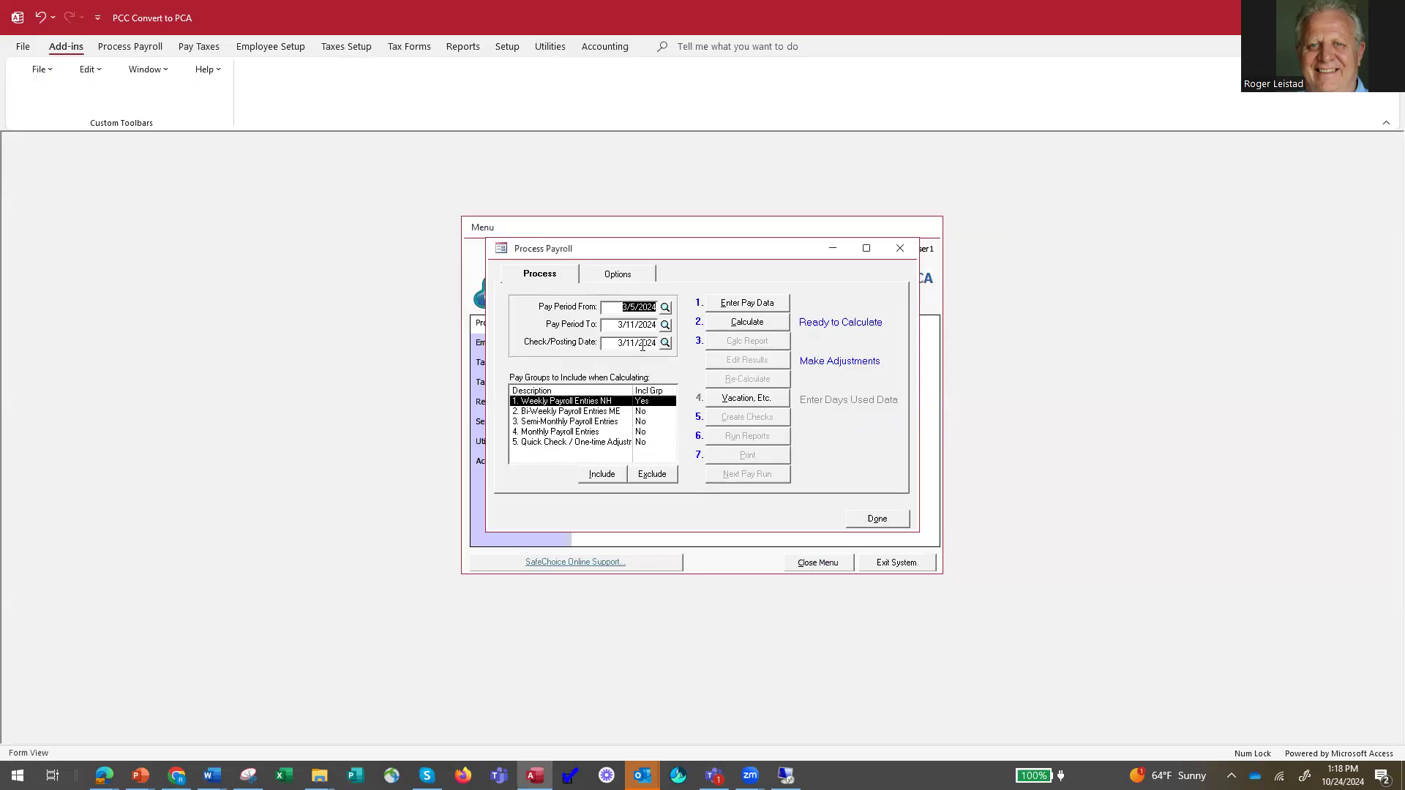
Set the pay run frequency to Weekly and review the pay data for Weekly Payroll Entries NH.
left_click(624, 278)
left_click(619, 276)
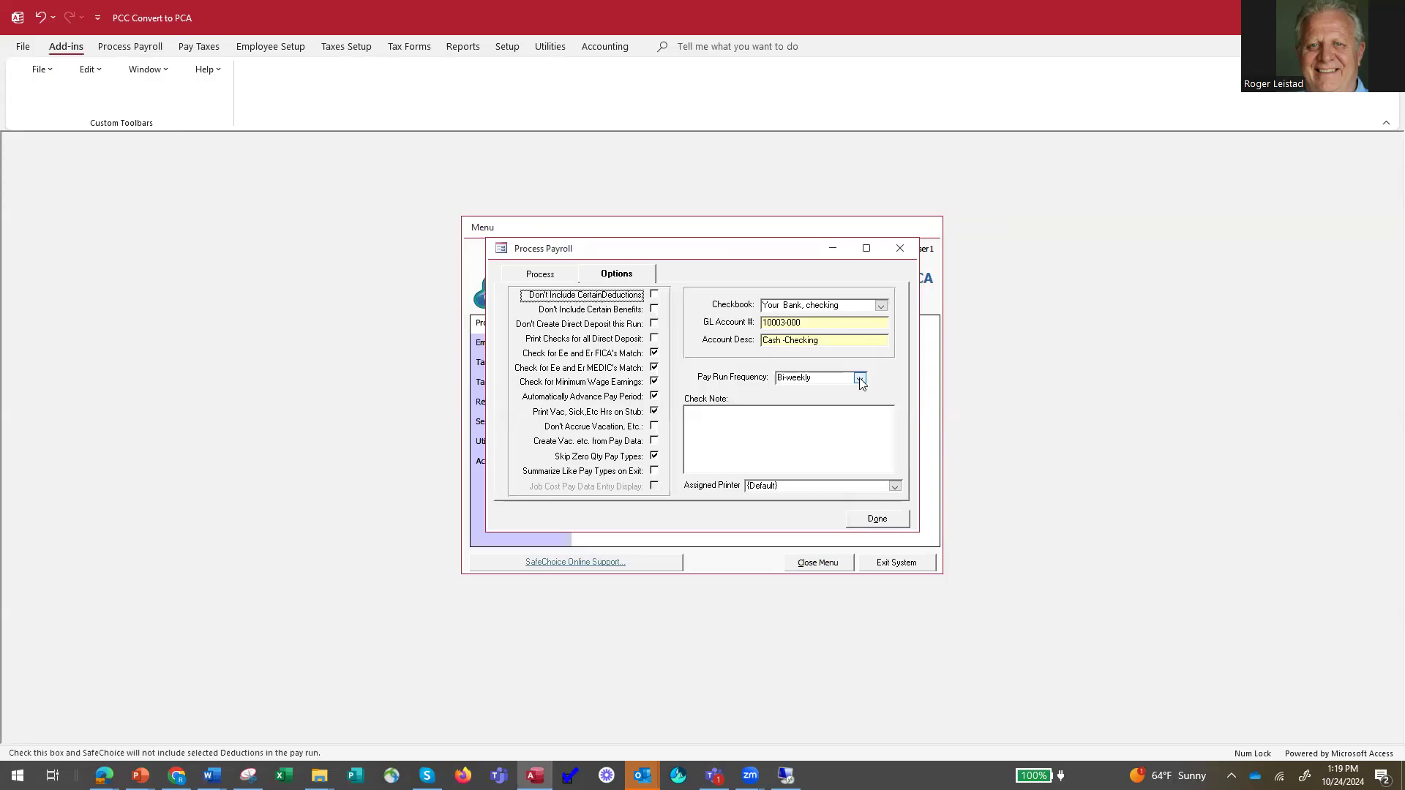
left_click(861, 379)
left_click(817, 389)
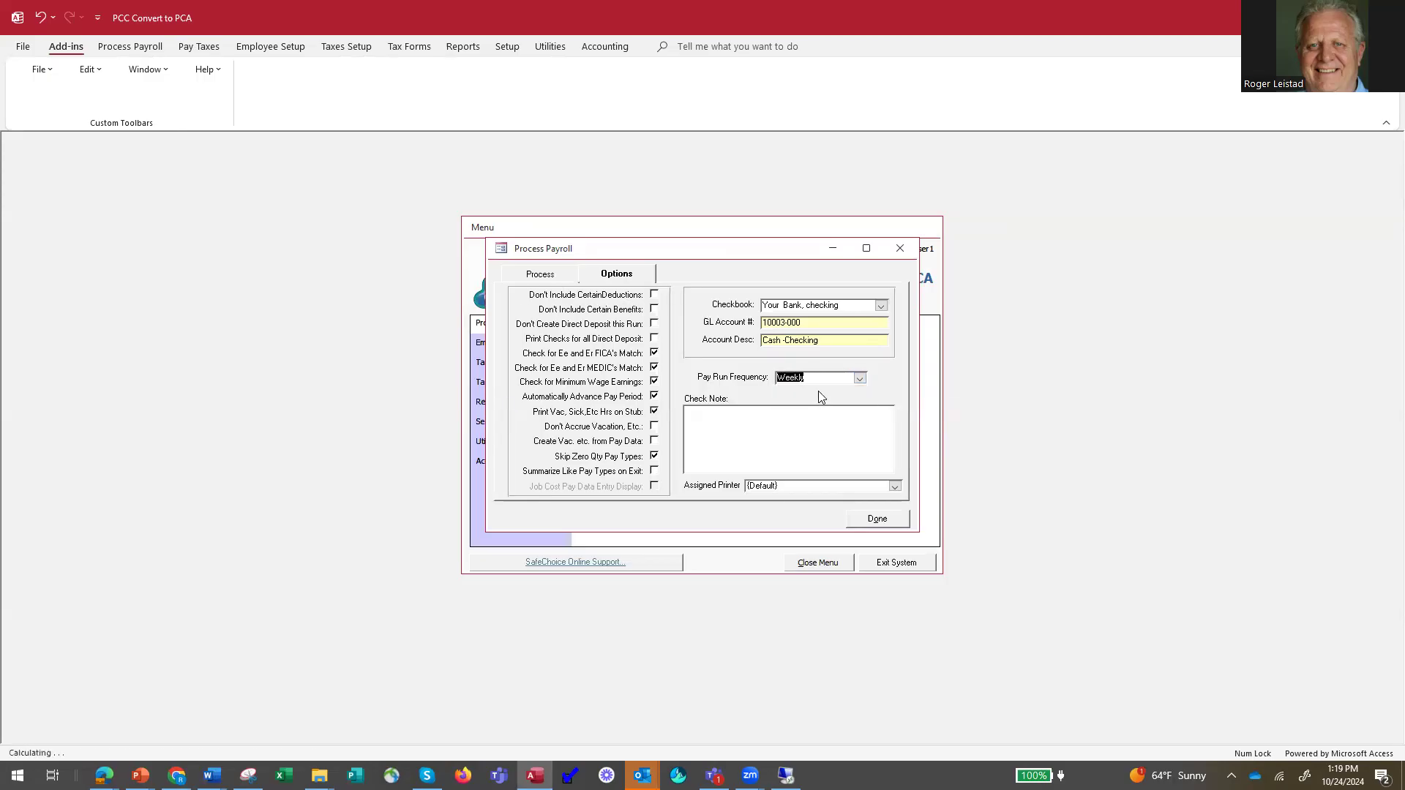
left_click(539, 276)
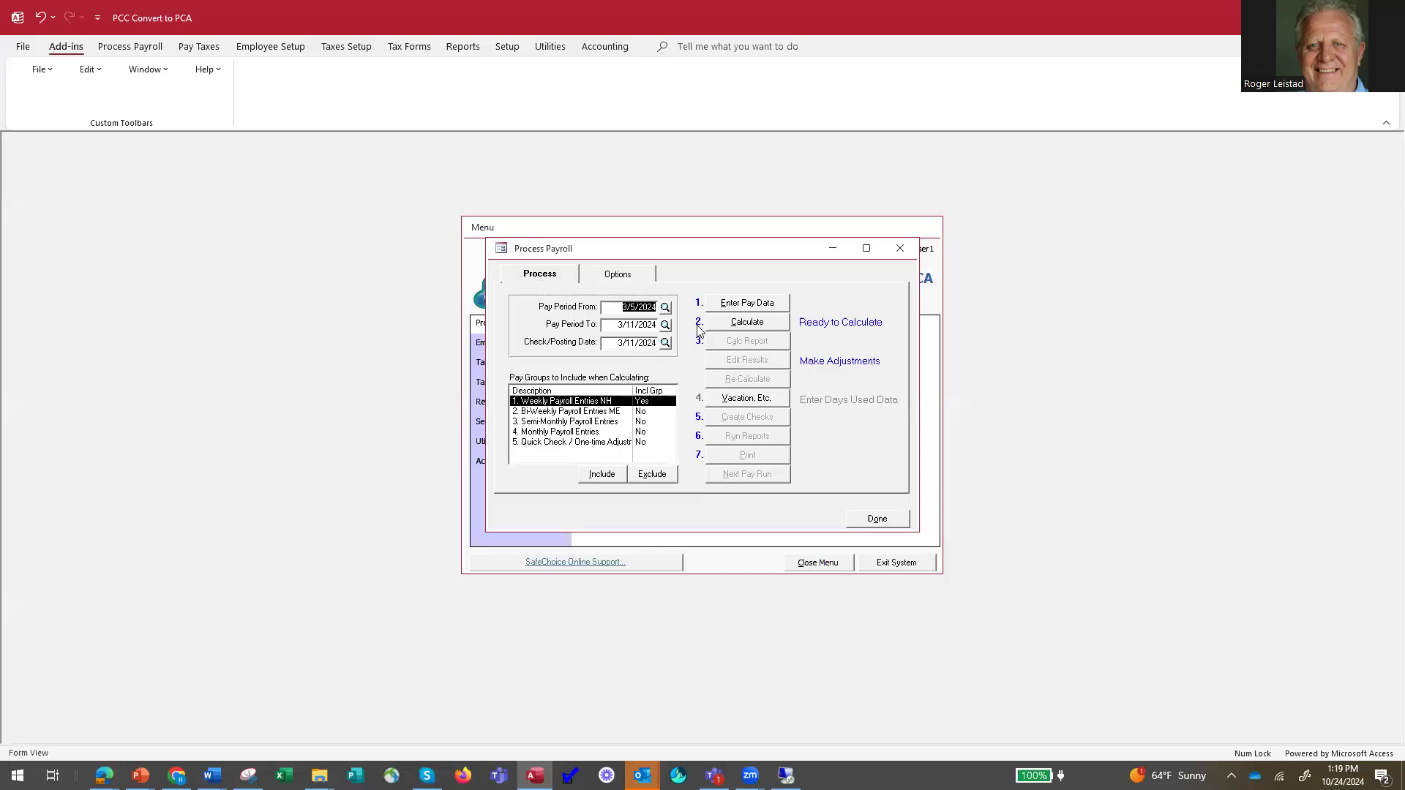
left_click(747, 303)
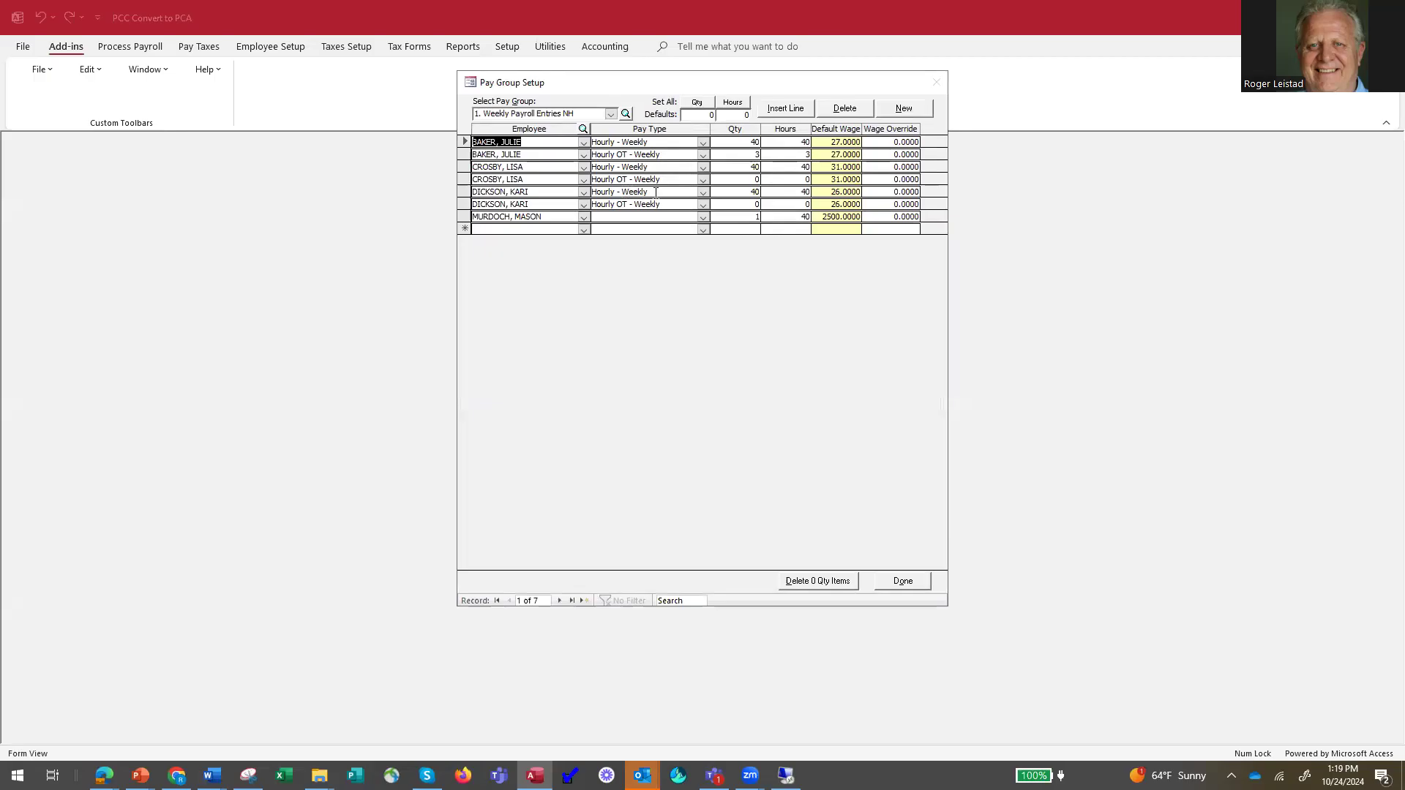
left_click(904, 583)
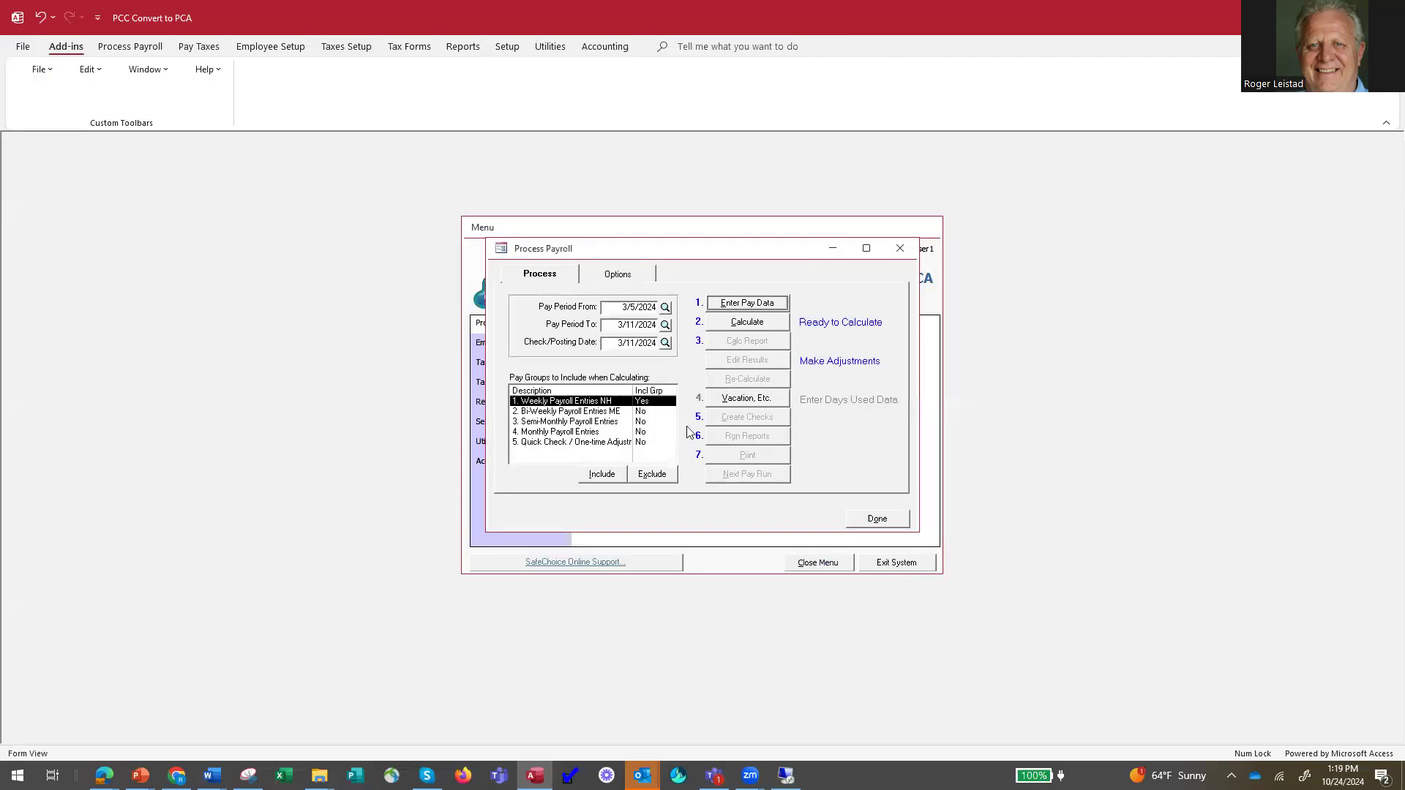
Exclude Weekly Payroll Entries NH, include Bi-Weekly Payroll Entries ME, and set the pay run frequency to Bi-weekly.
left_click(653, 474)
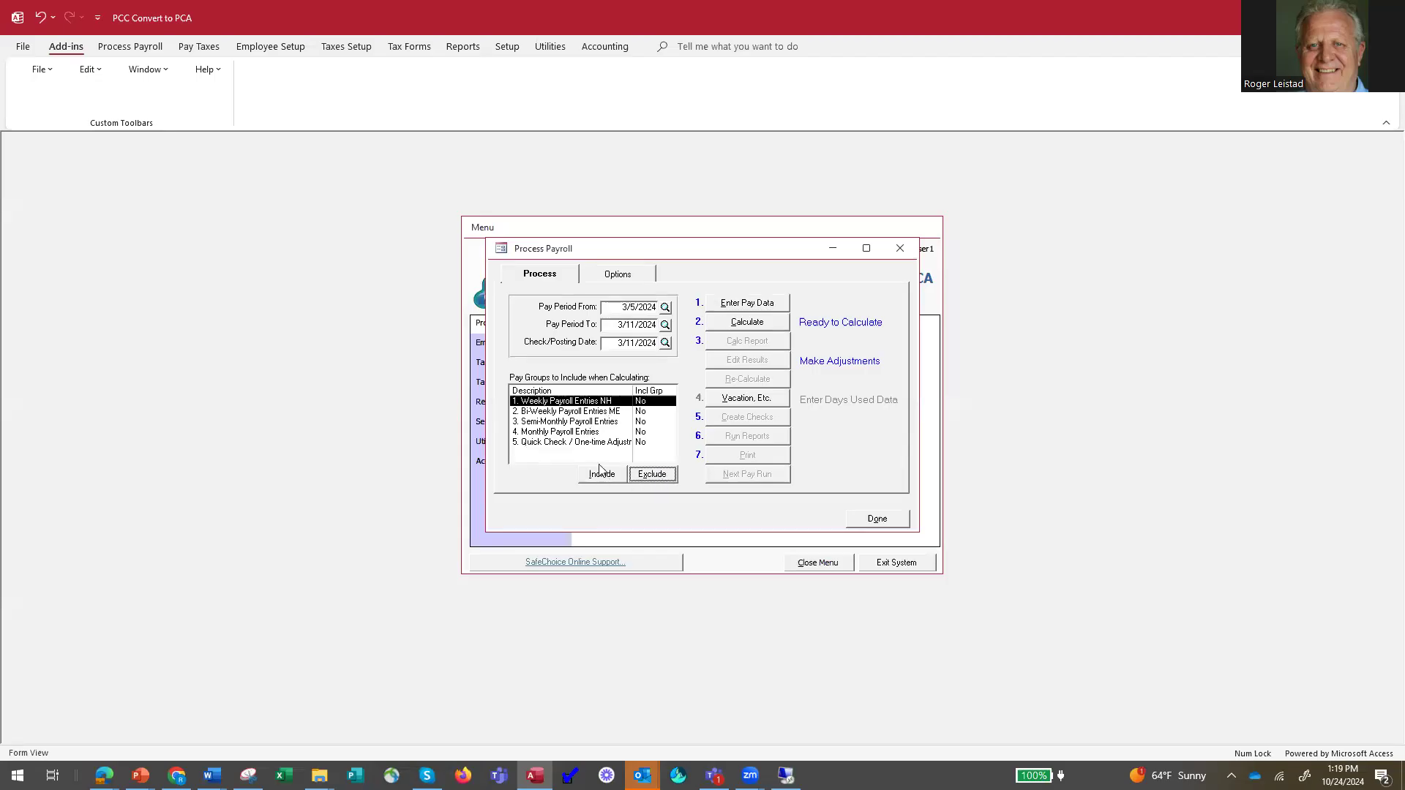
left_click(585, 412)
left_click(602, 476)
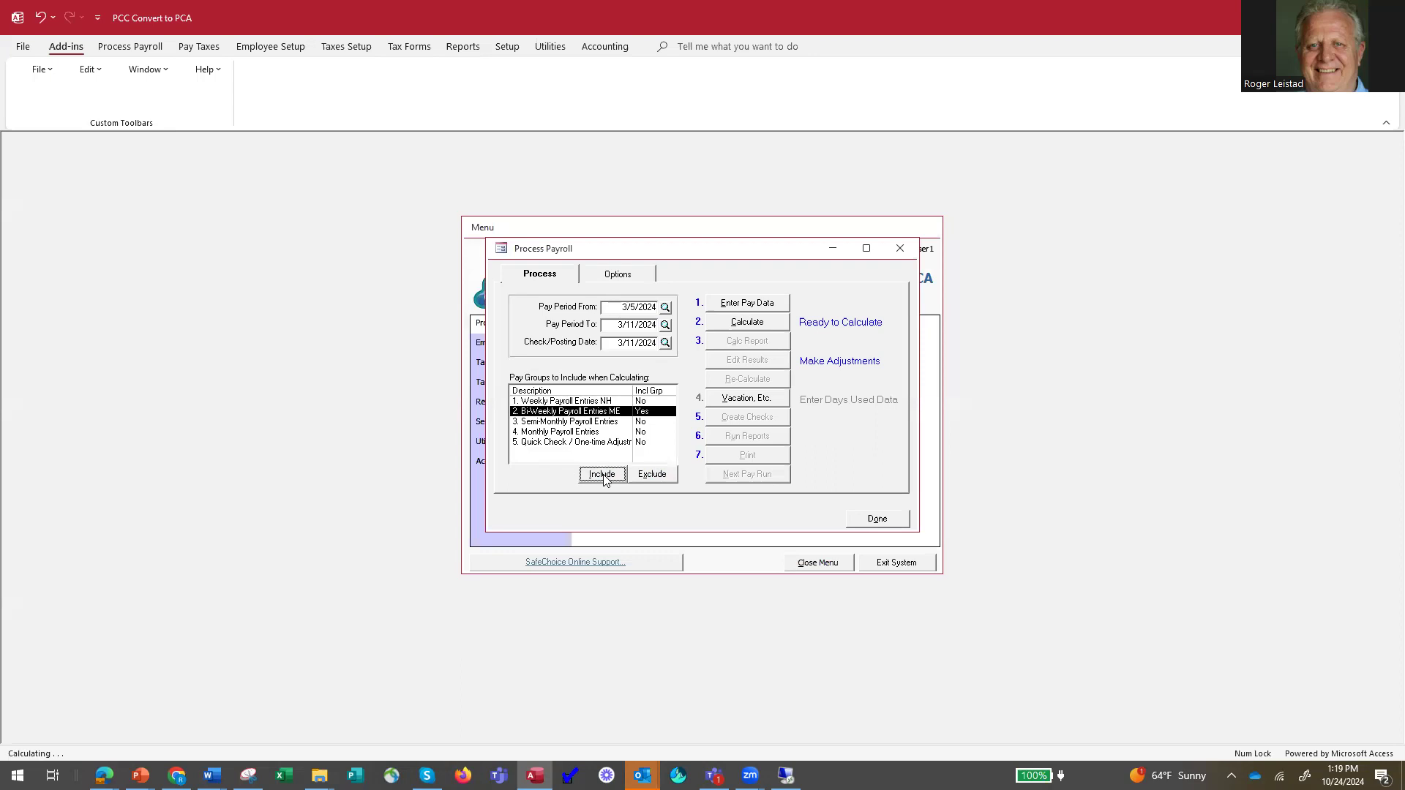
left_click(622, 275)
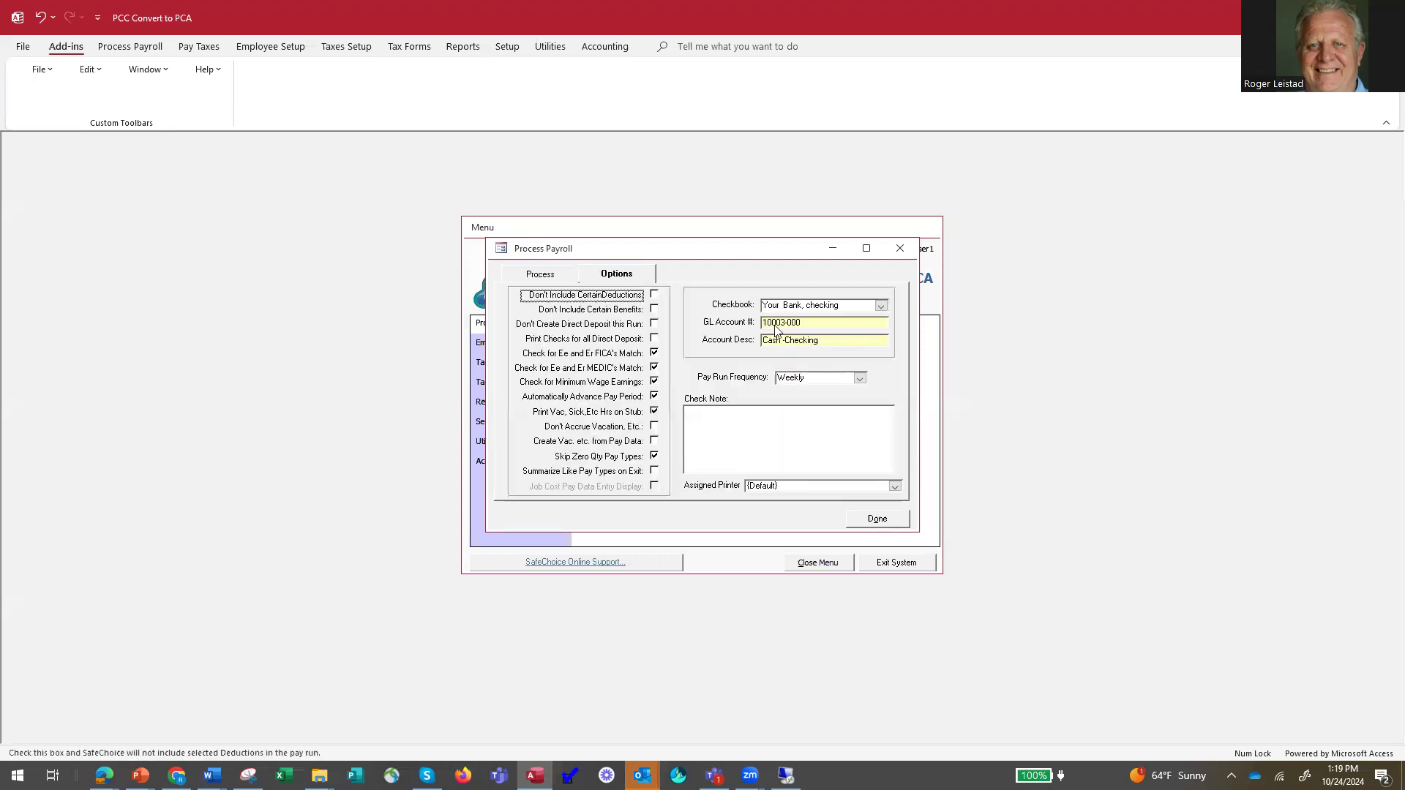
left_click(860, 378)
left_click(840, 408)
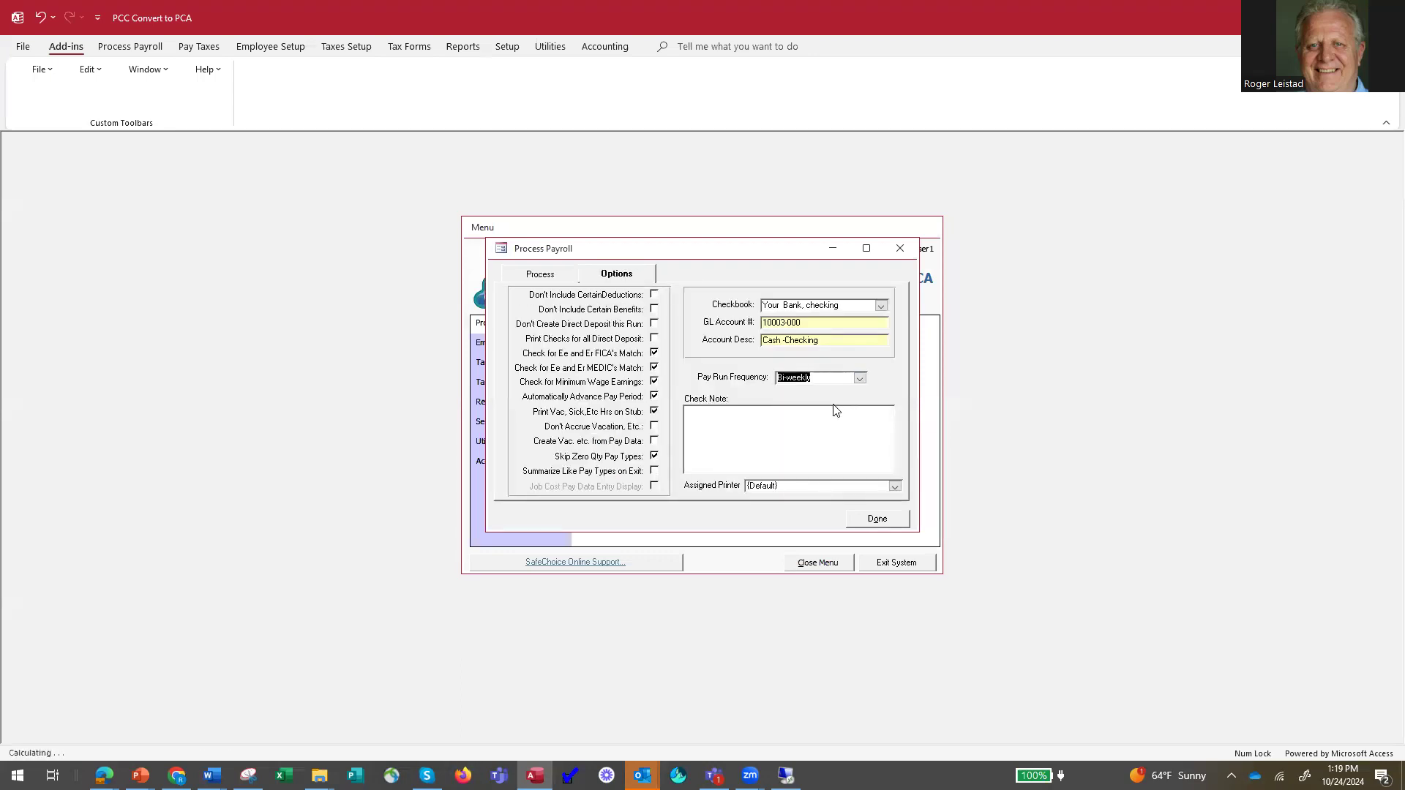
left_click(539, 276)
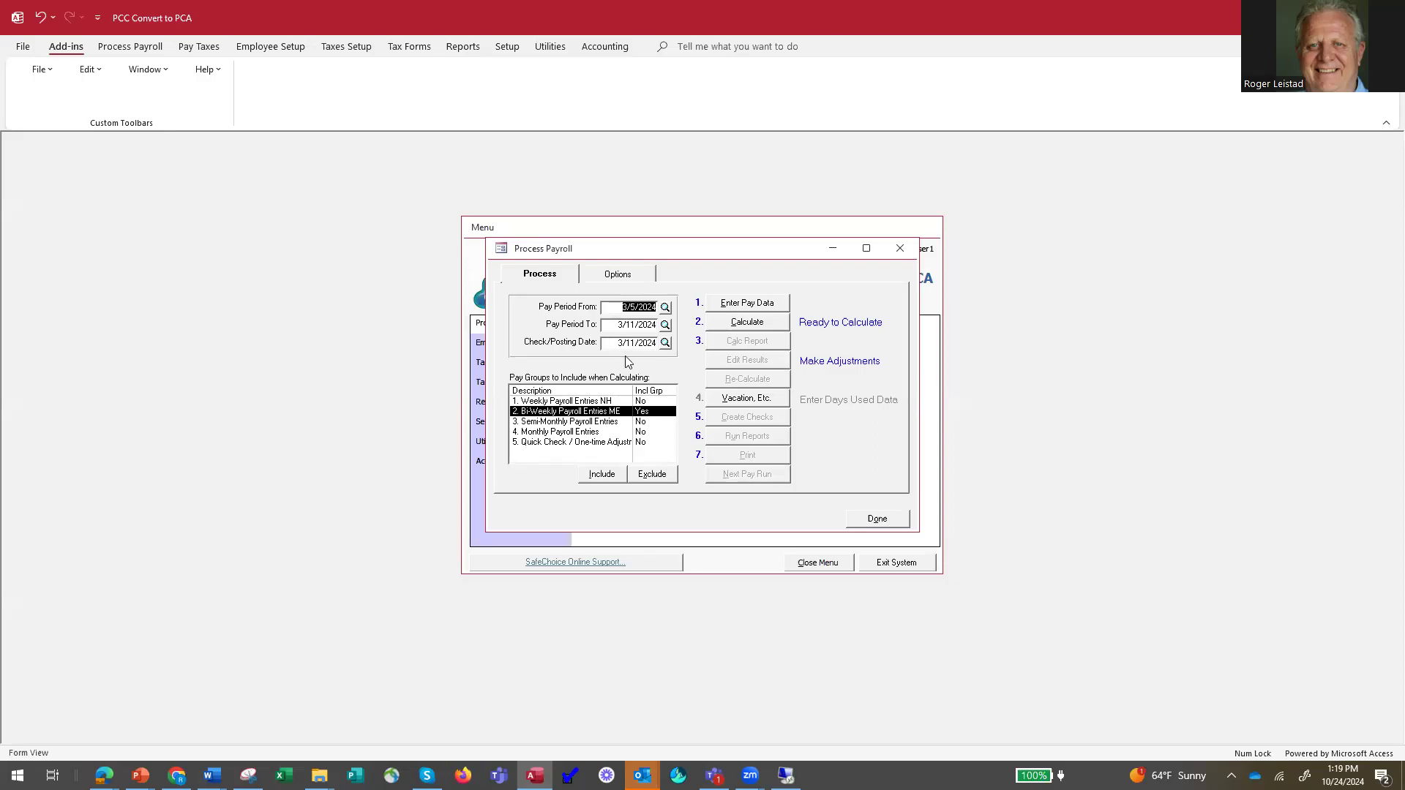
Add the new Maine employee to Bi-Weekly Payroll Entries ME with pay type Hourly - BiWeekly, quantity 80 and 80 hours.
left_click(747, 303)
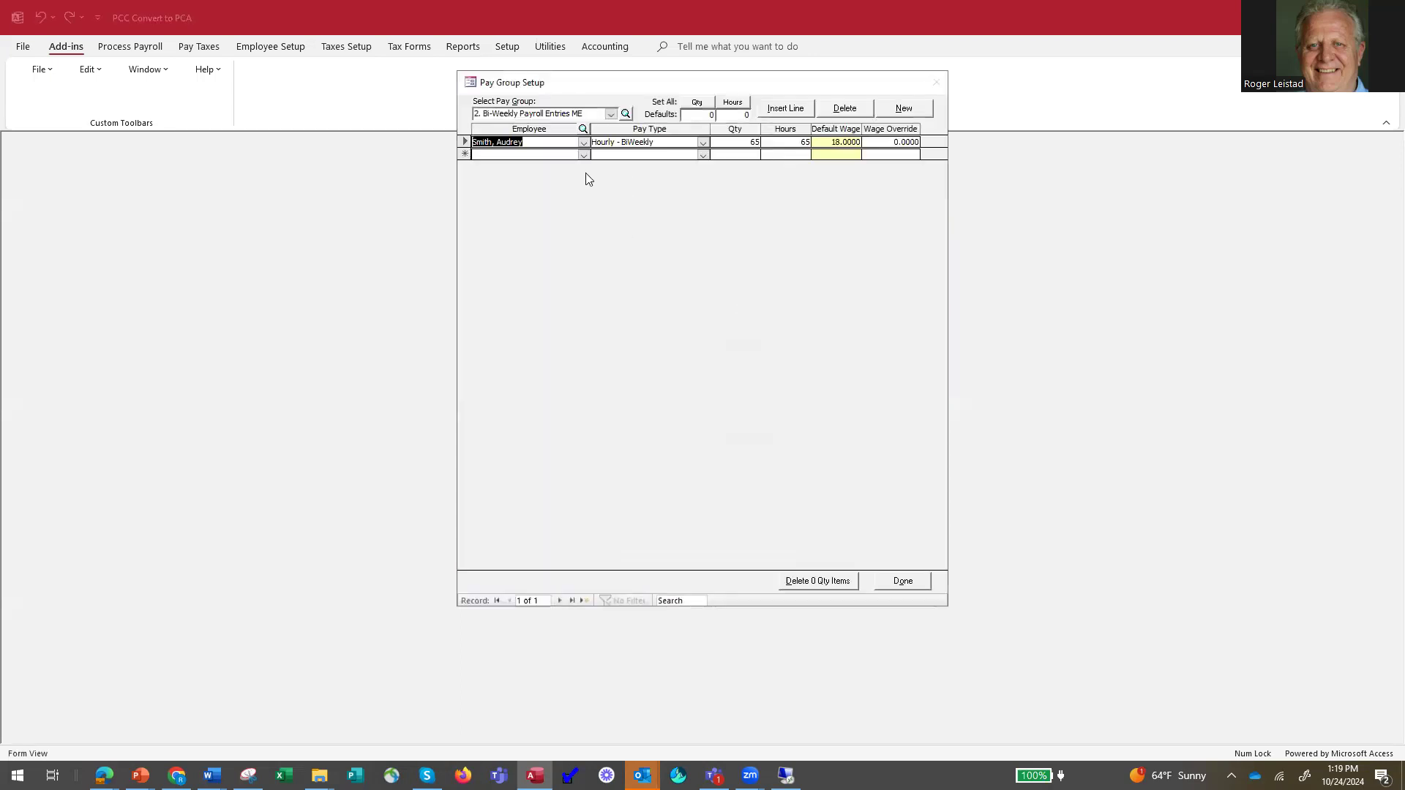
left_click(583, 154)
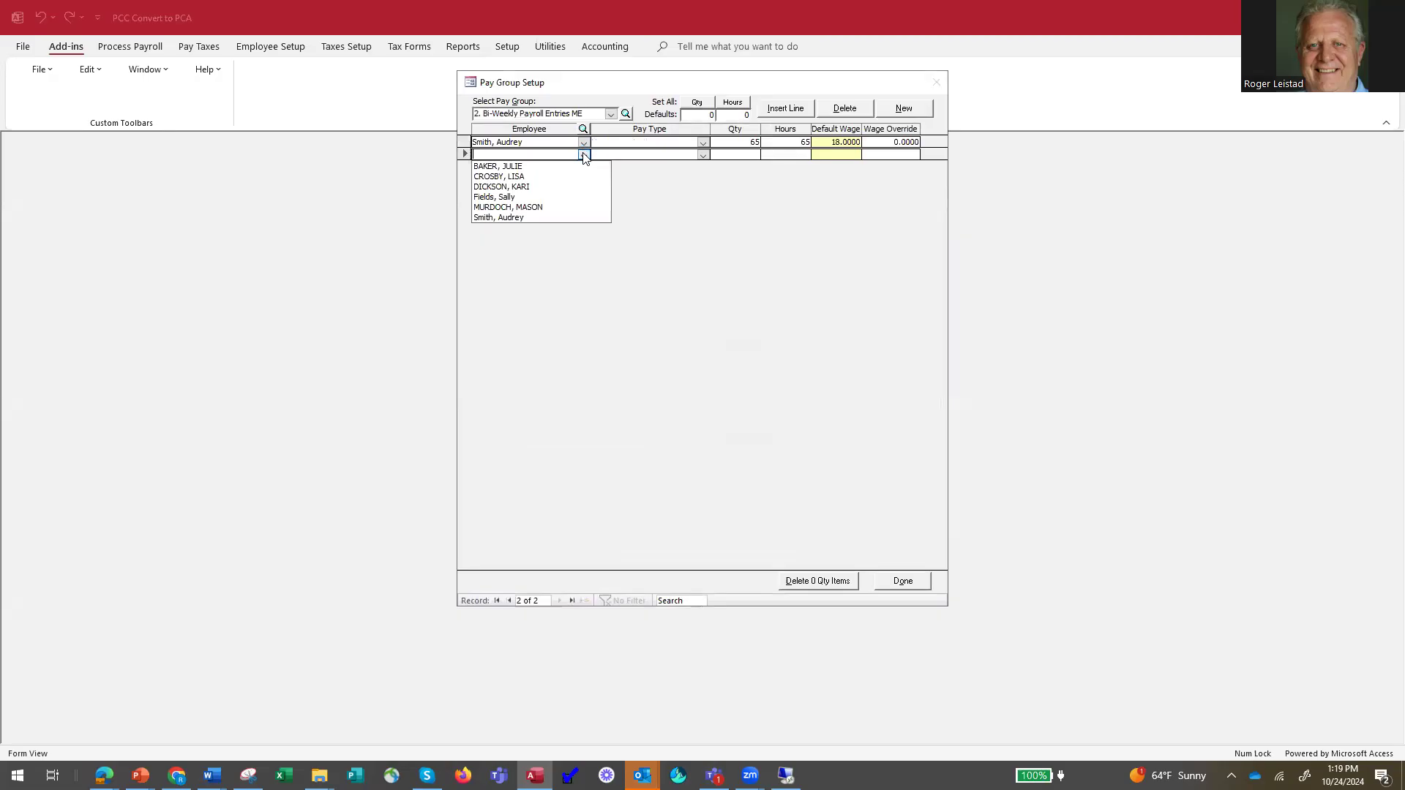
left_click(544, 197)
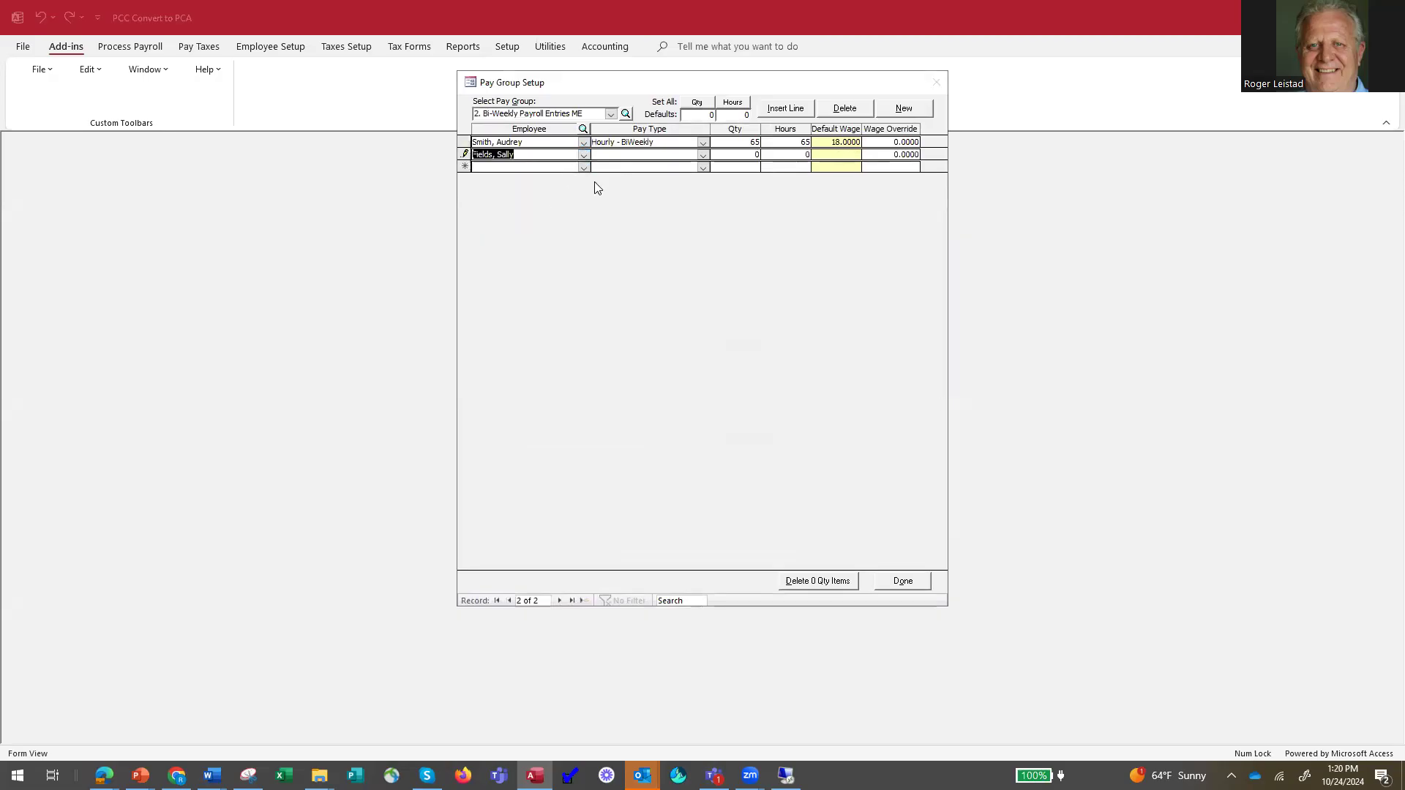
left_click(703, 154)
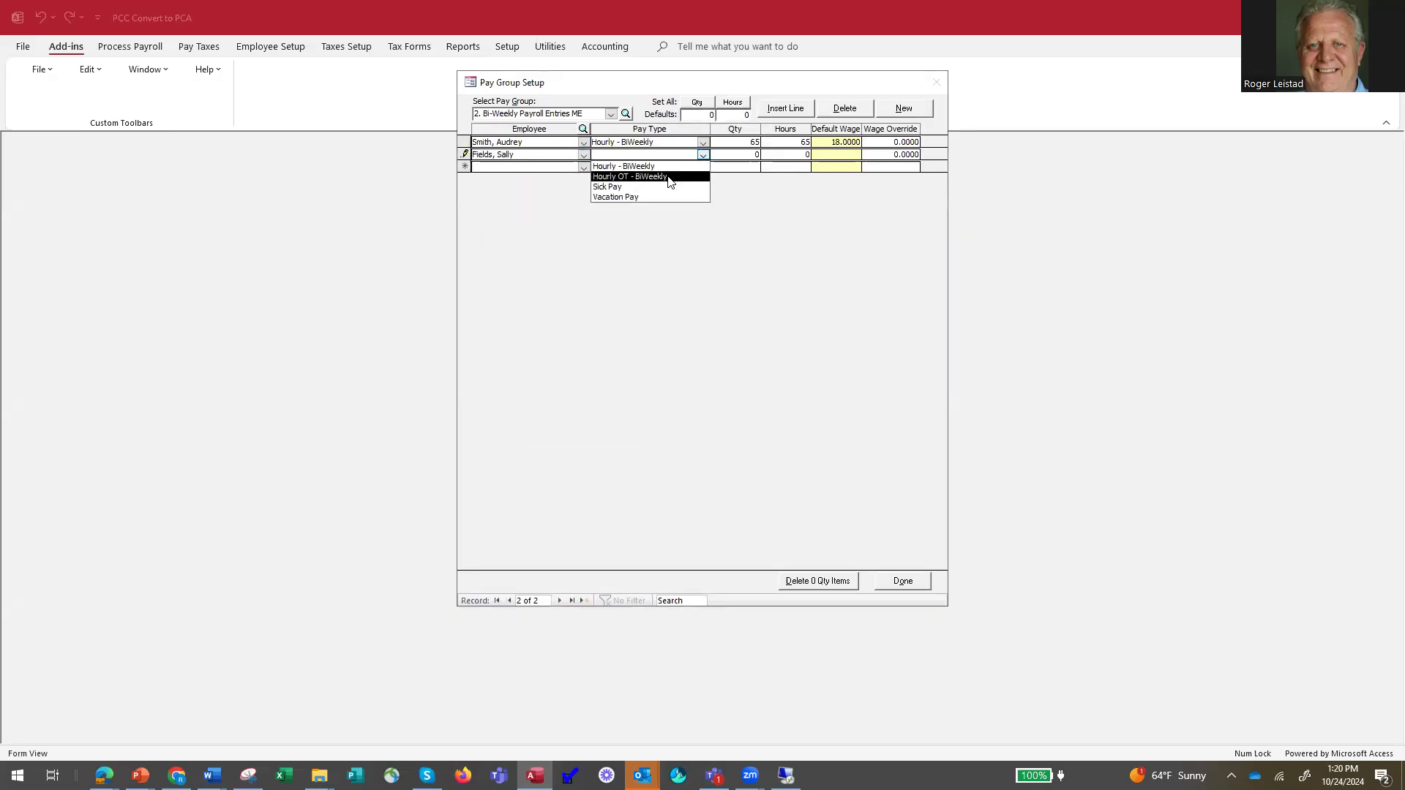
left_click(665, 168)
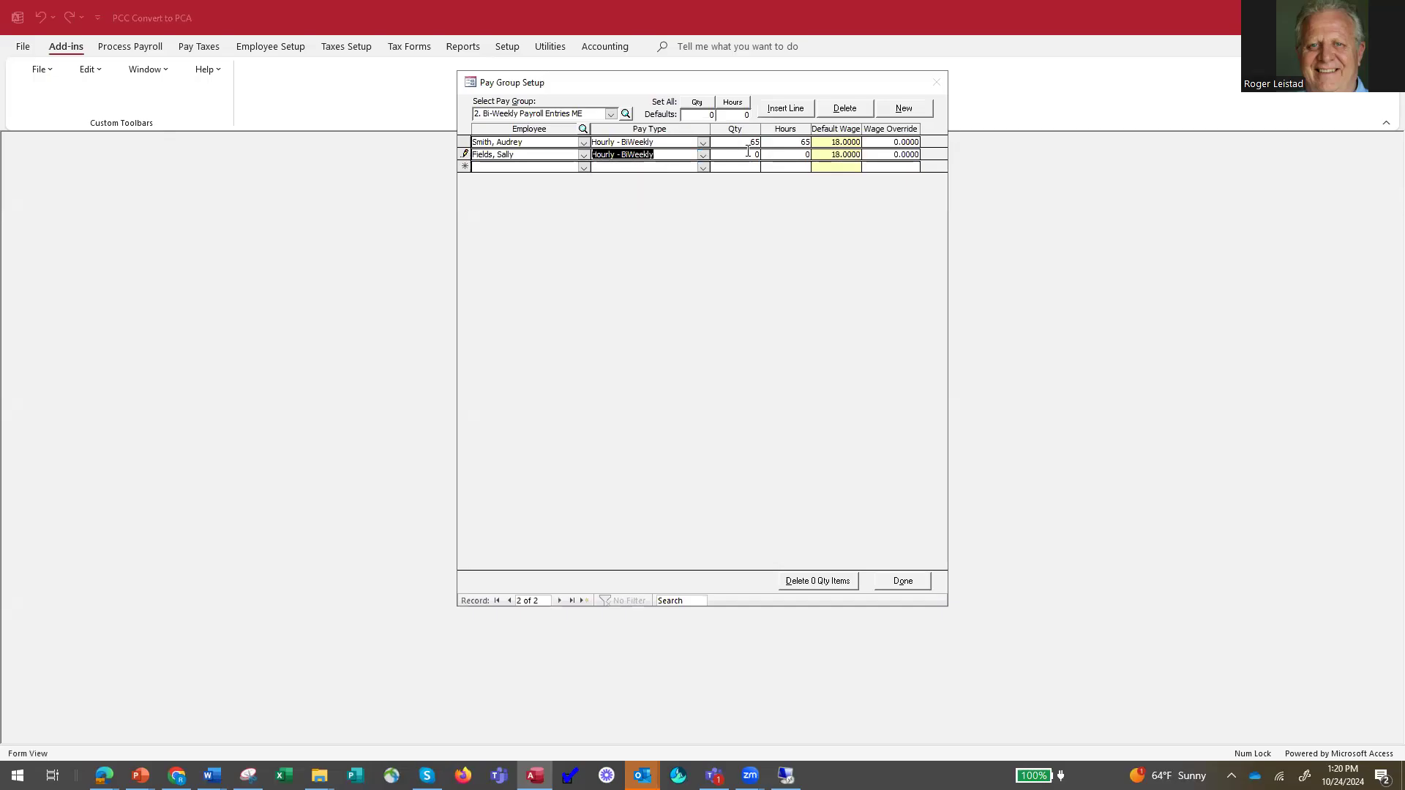
key("Tab")
Set the existing biweekly employee's quantity and hours to 80 and close the pay group entries.
left_click(762, 142)
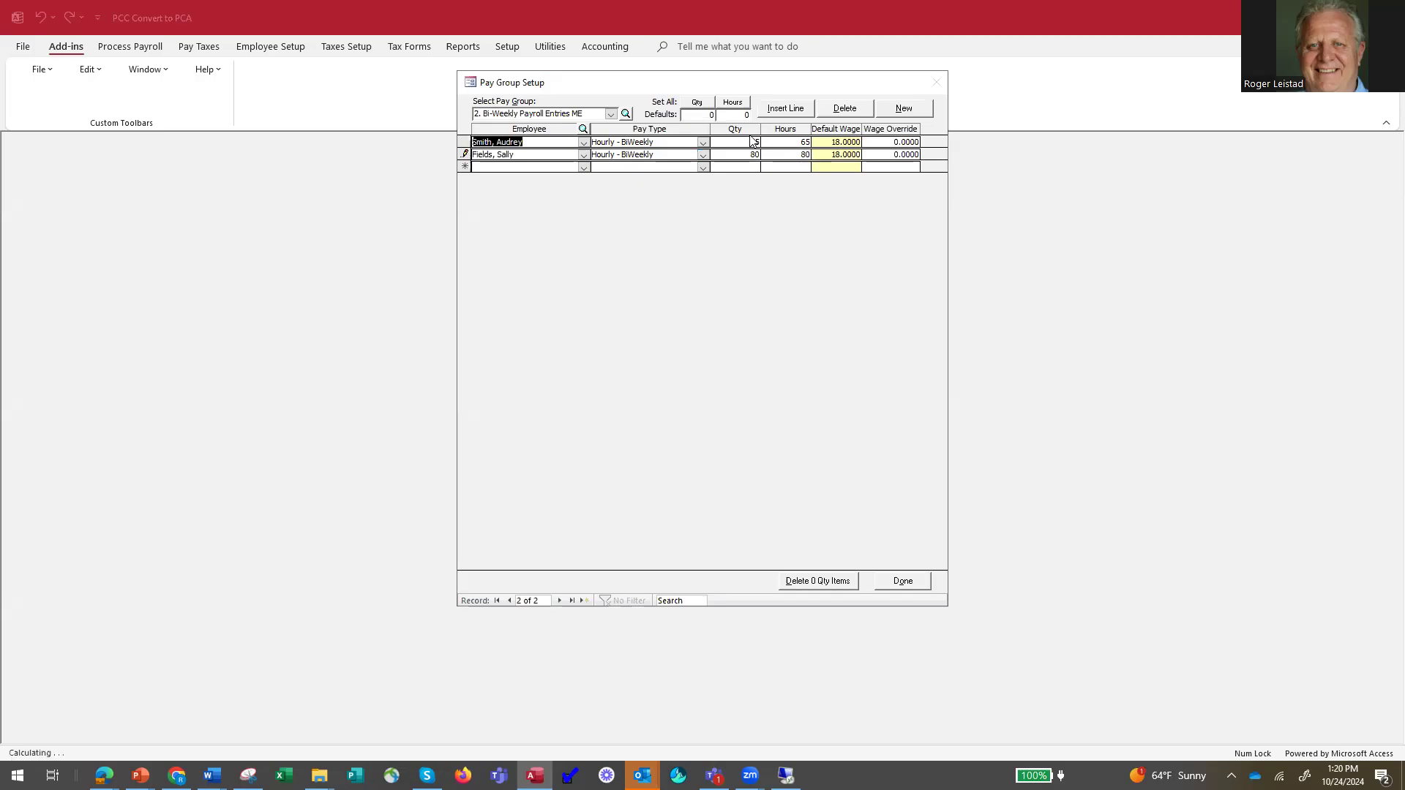
double_click(750, 143)
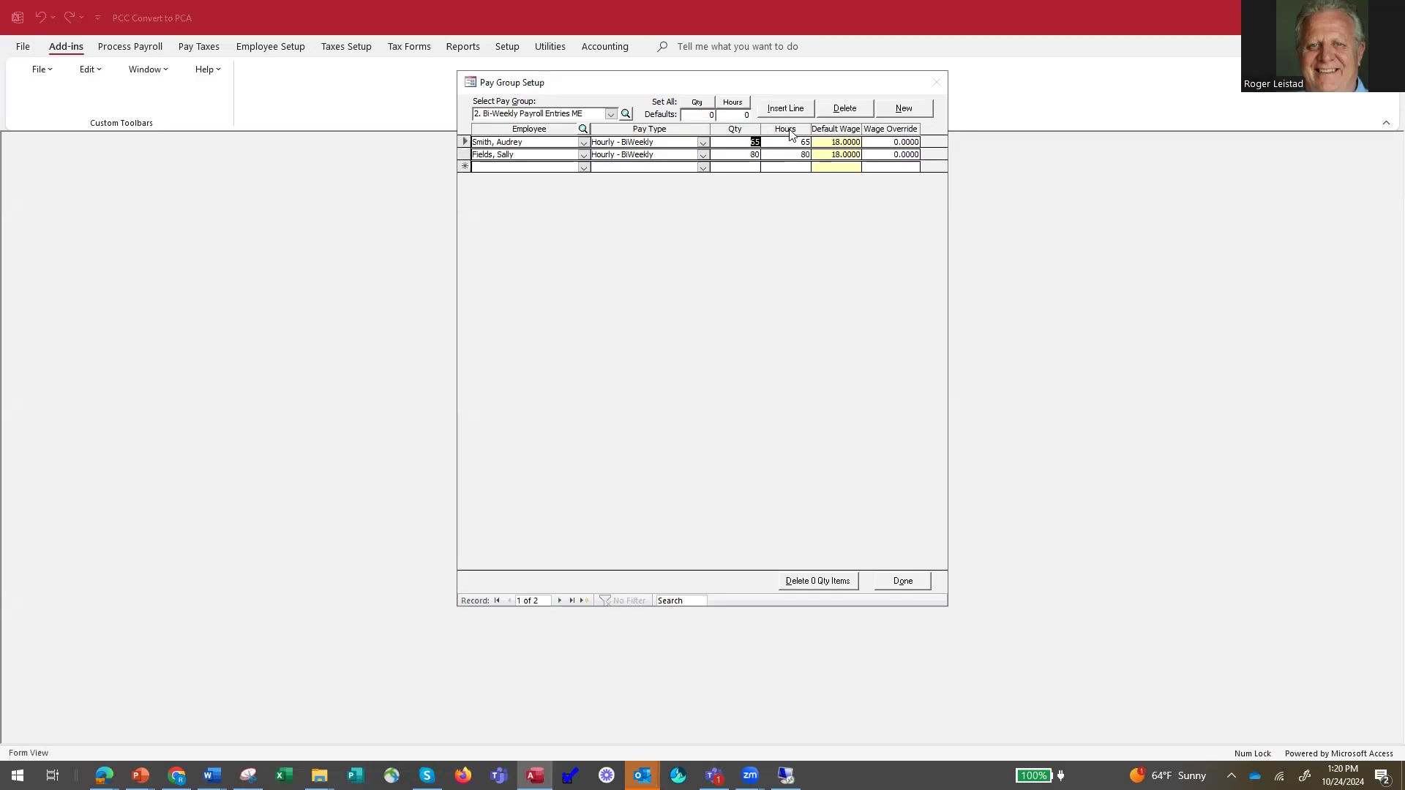
key("Tab")
left_click(907, 583)
Calculate the biweekly payroll, review the payroll calculation report, and close the payroll run.
left_click(752, 321)
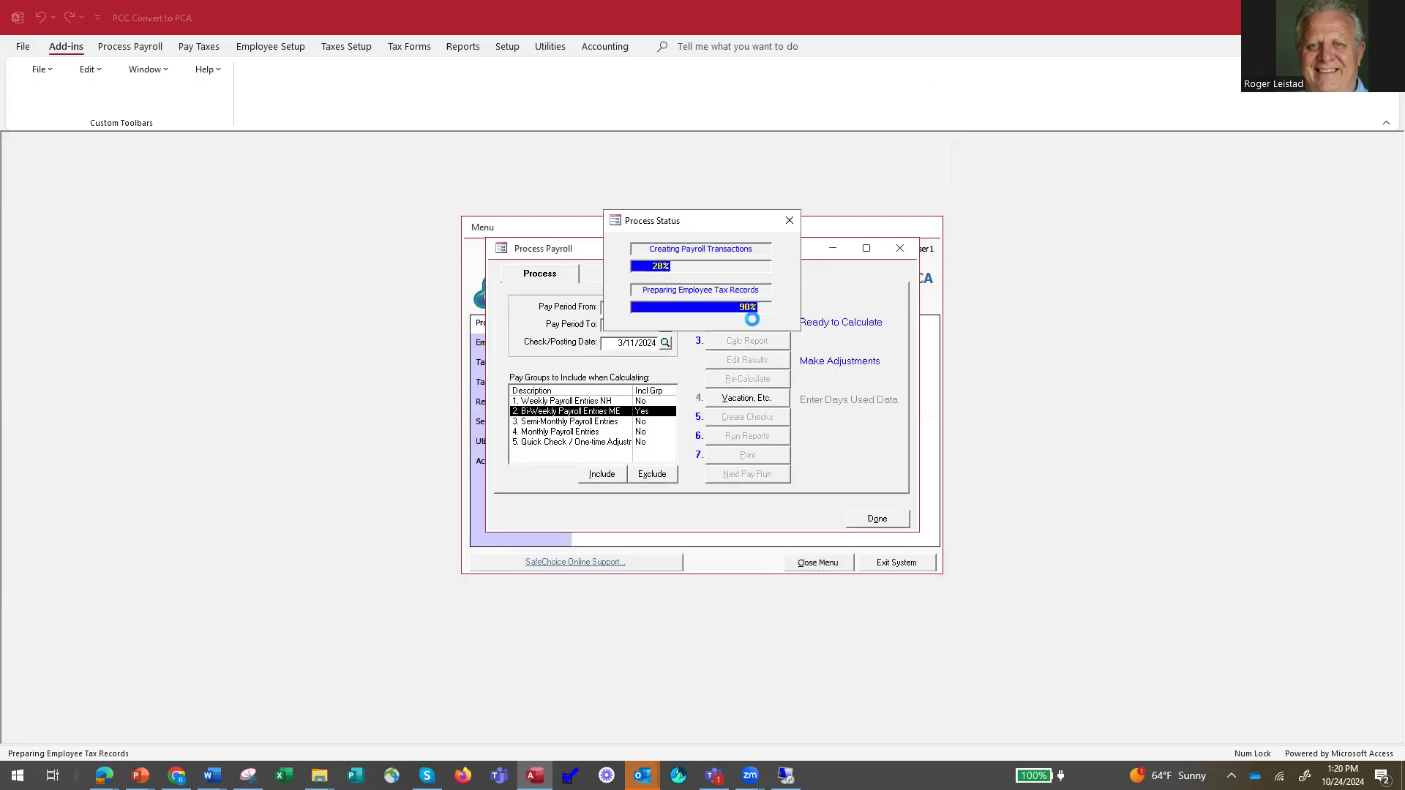
left_click(747, 342)
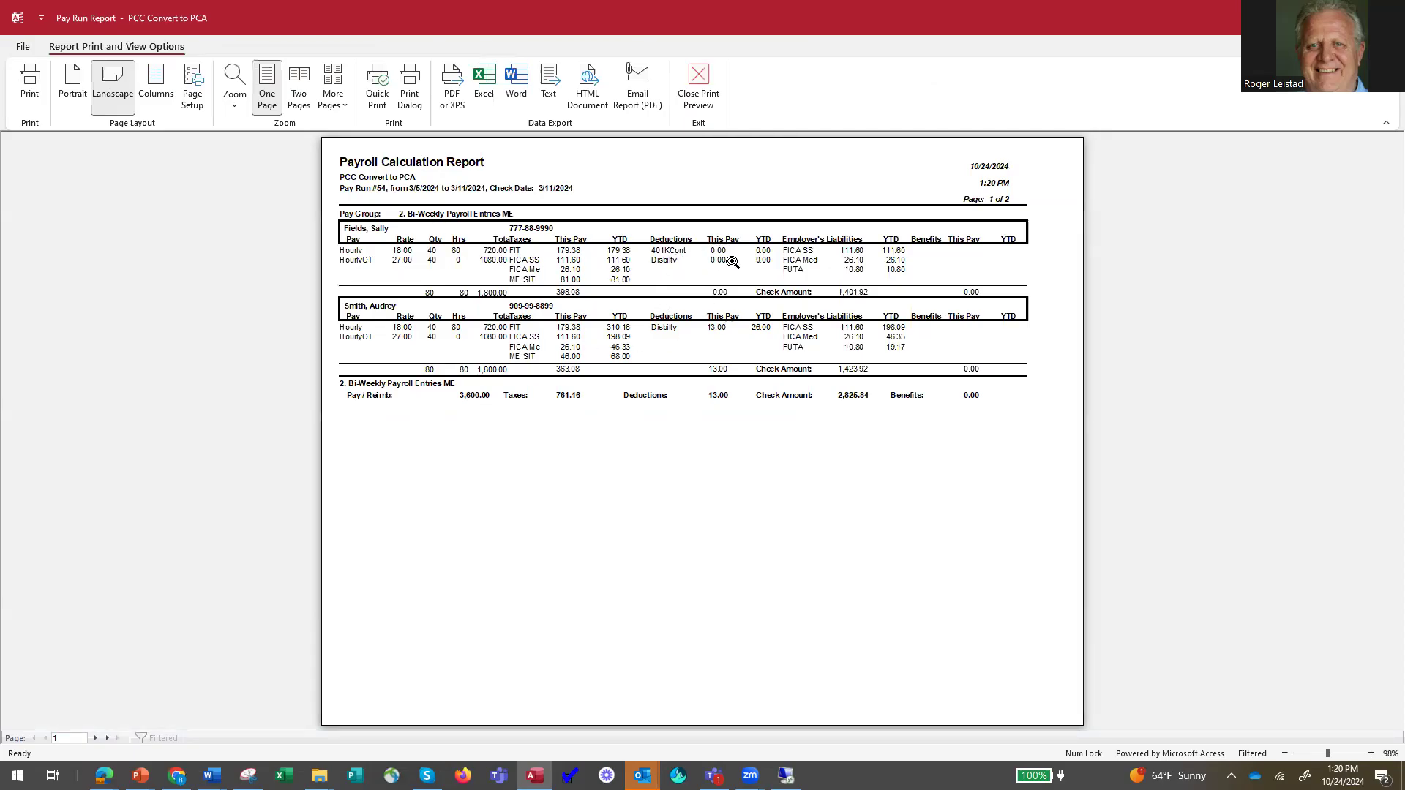
left_click(698, 86)
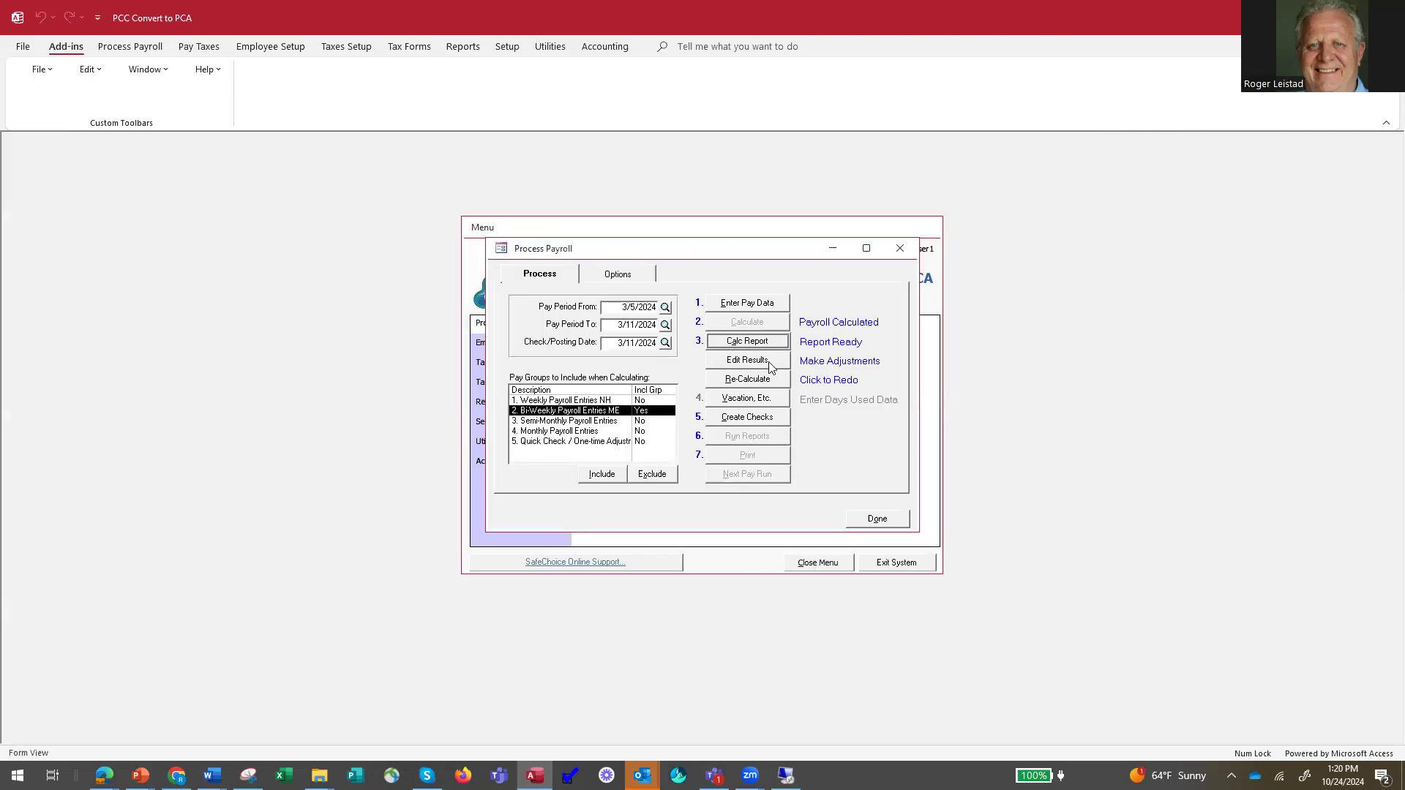
left_click(886, 520)
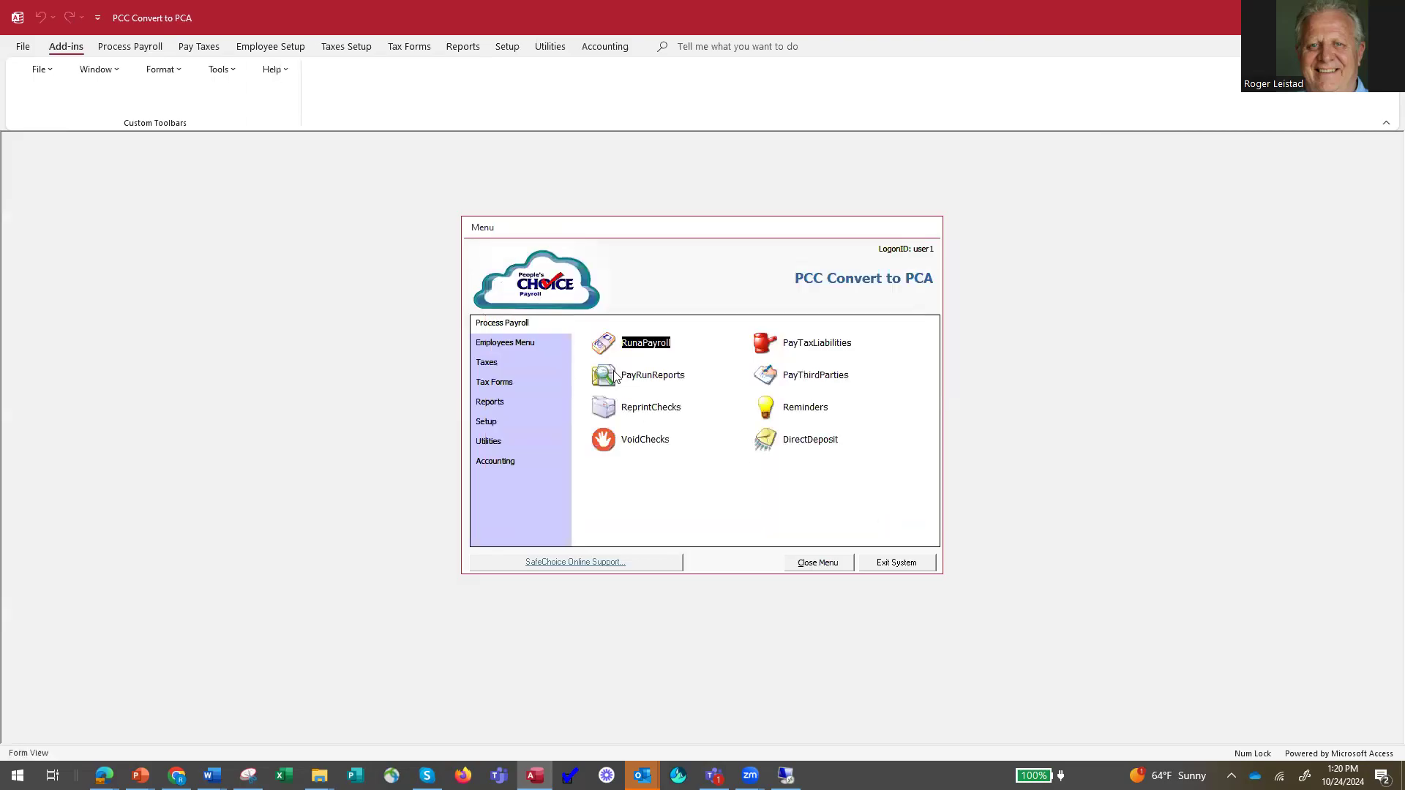
Review the list of employee setup templates and dismiss the template tax account notice.
left_click(524, 342)
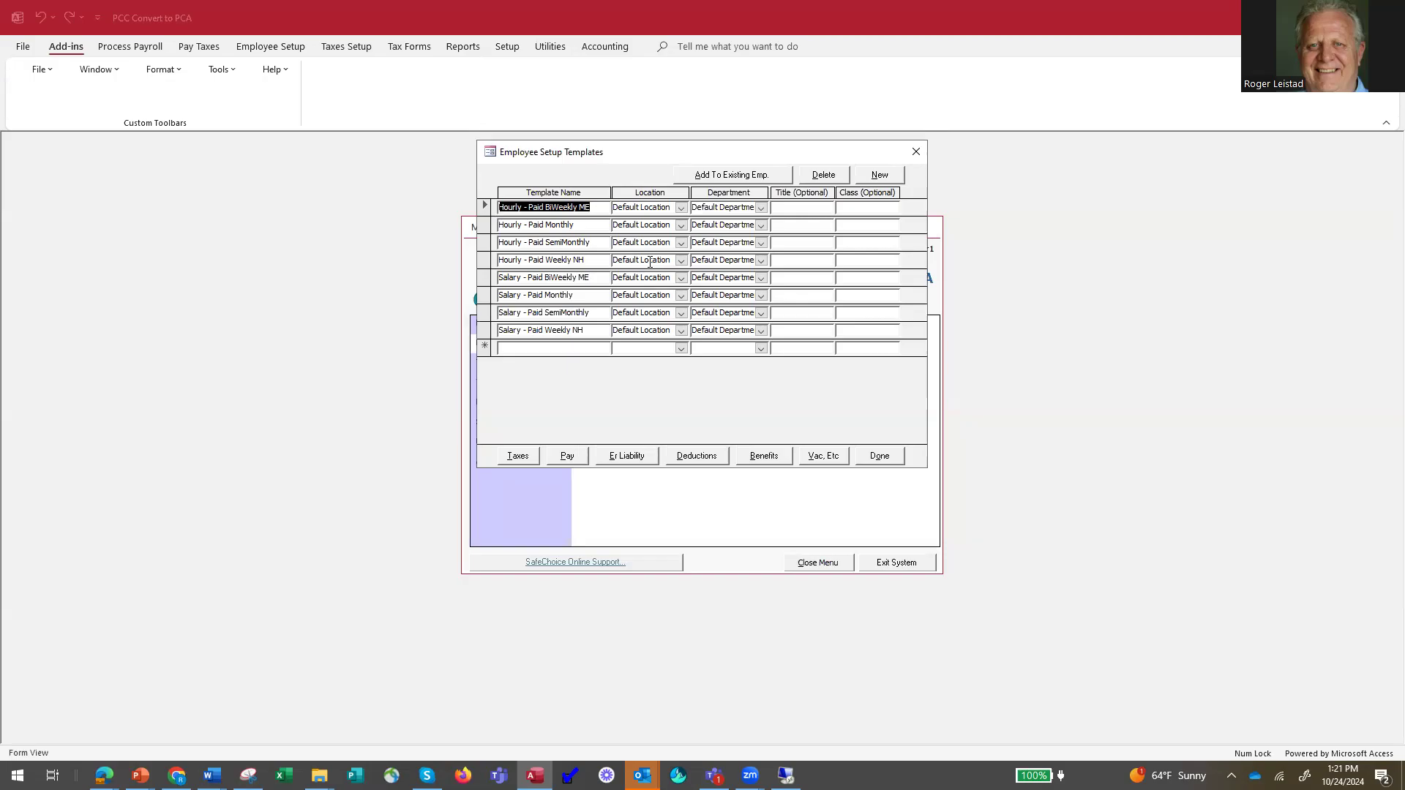
left_click(886, 461)
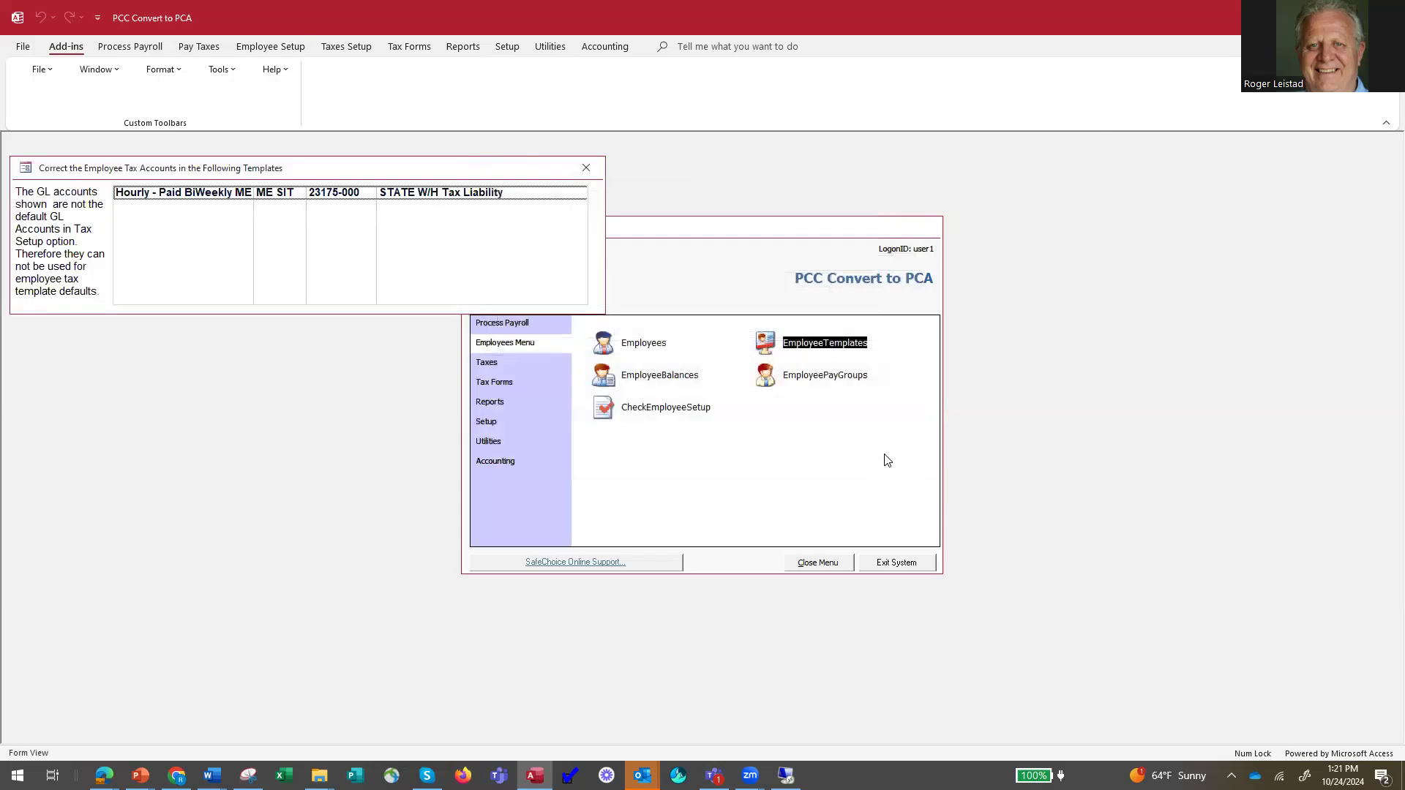
left_click(583, 170)
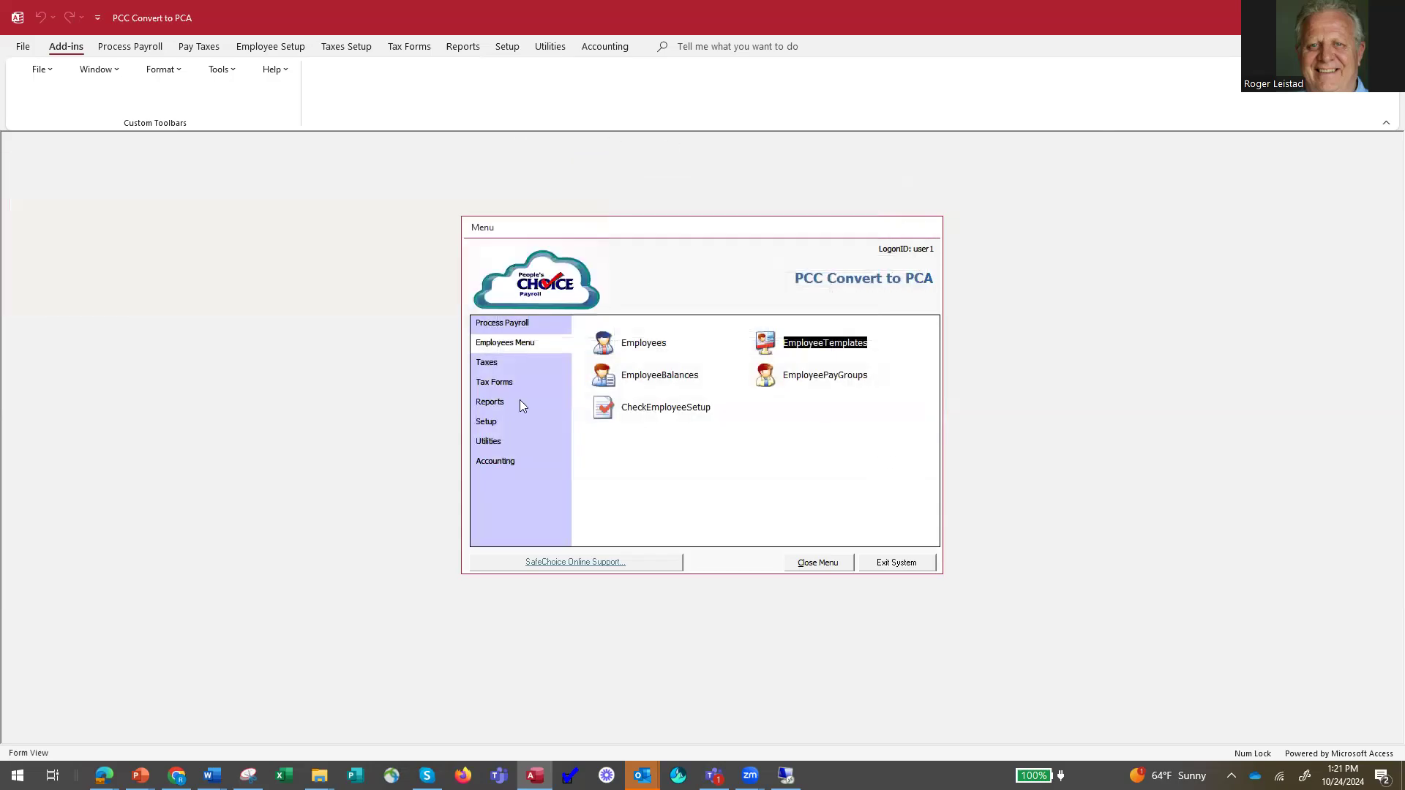
Switch to the PowerPoint slide show and view the Payroll Direct Deposit Review slide.
left_click(140, 776)
left_click(83, 731)
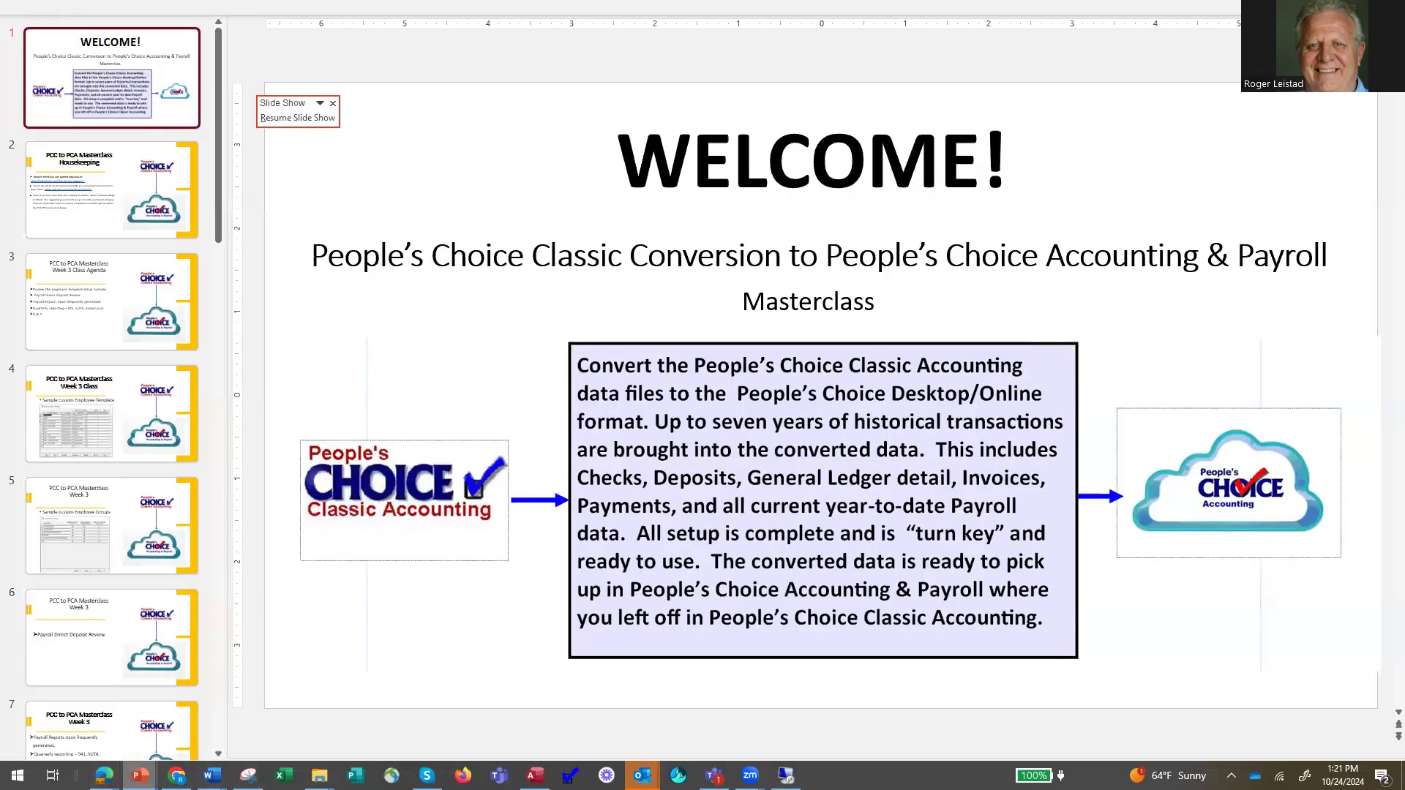
left_click(141, 775)
left_click(206, 722)
left_click(207, 723)
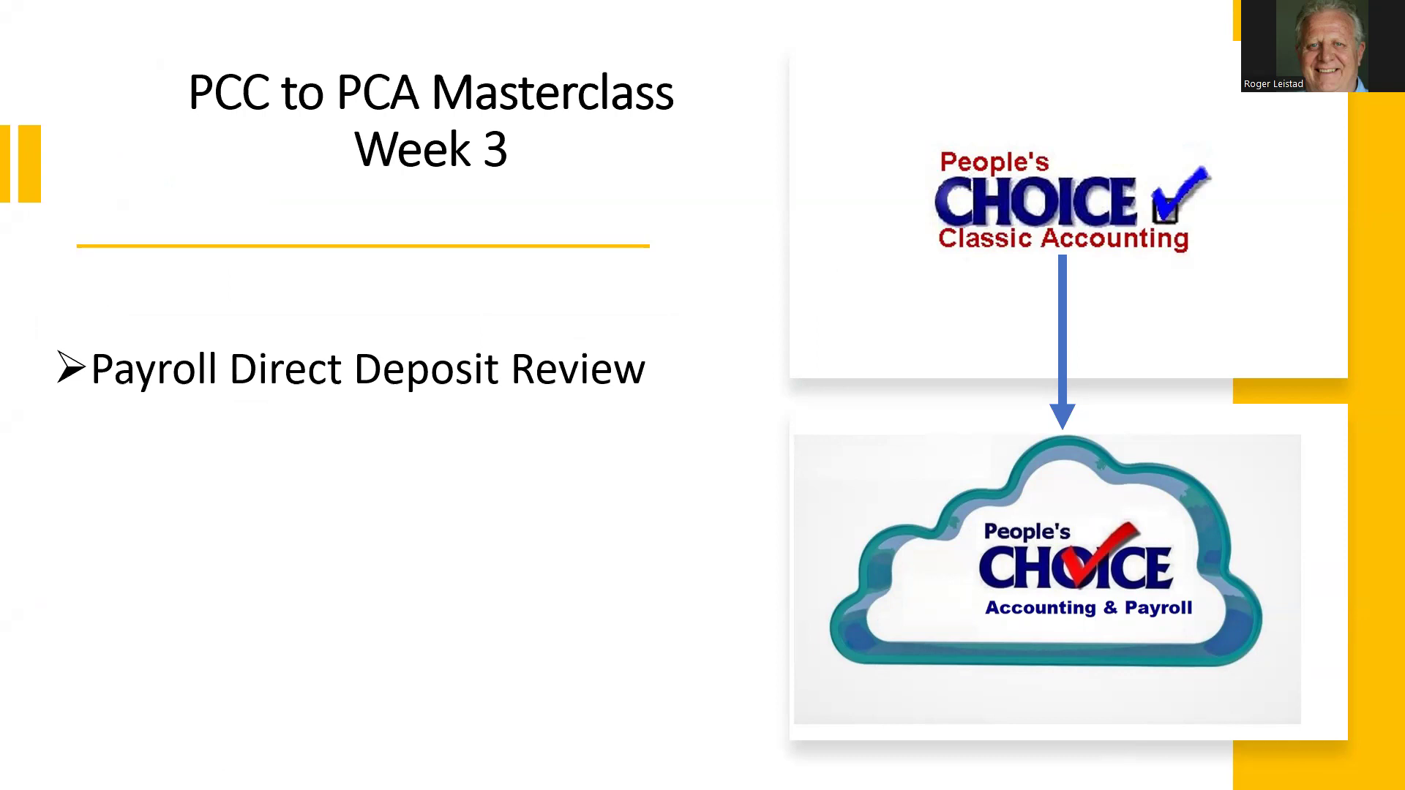
Switch to the Peoples Choice Accounting Demo payroll and review the company's direct deposit setup.
key("alt+Tab")
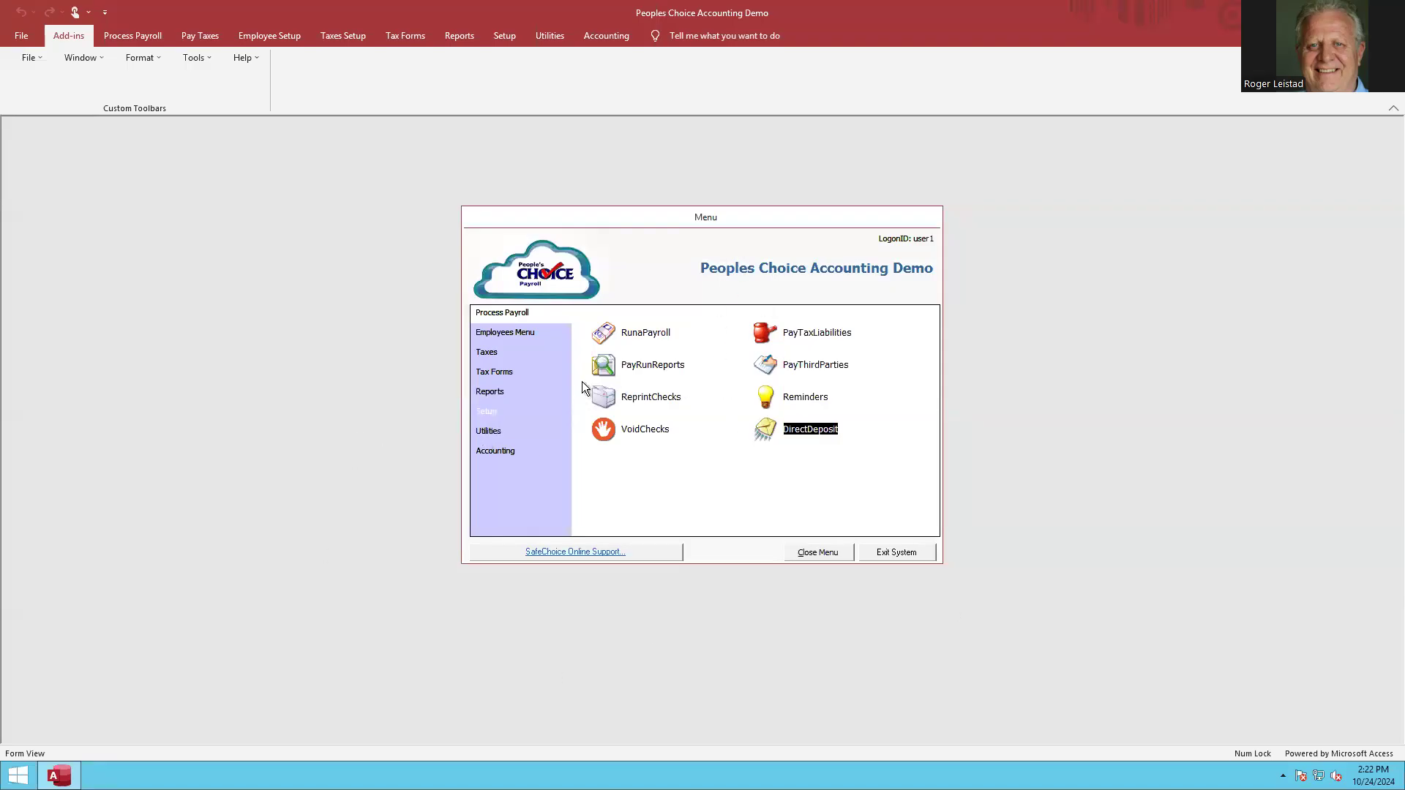
left_click(484, 414)
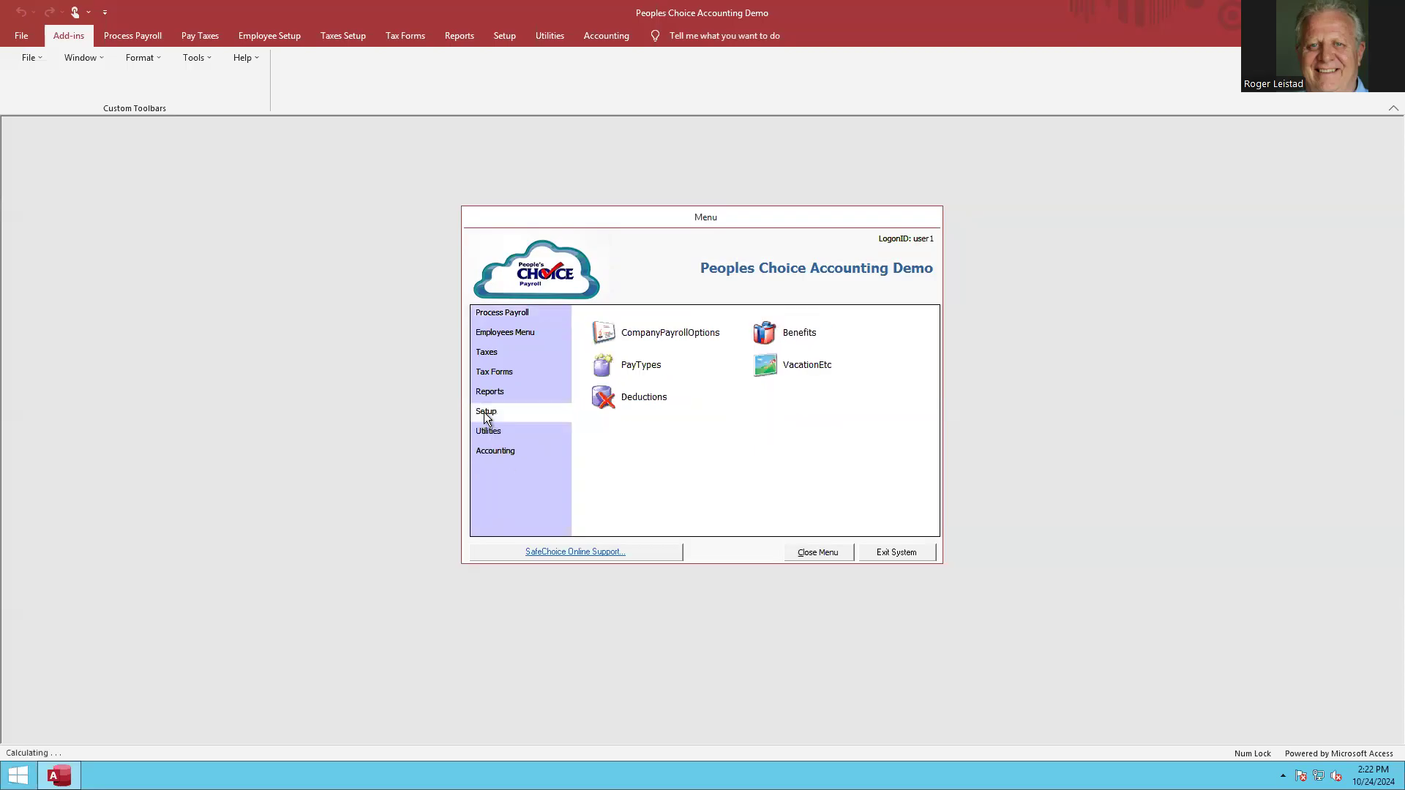
left_click(608, 332)
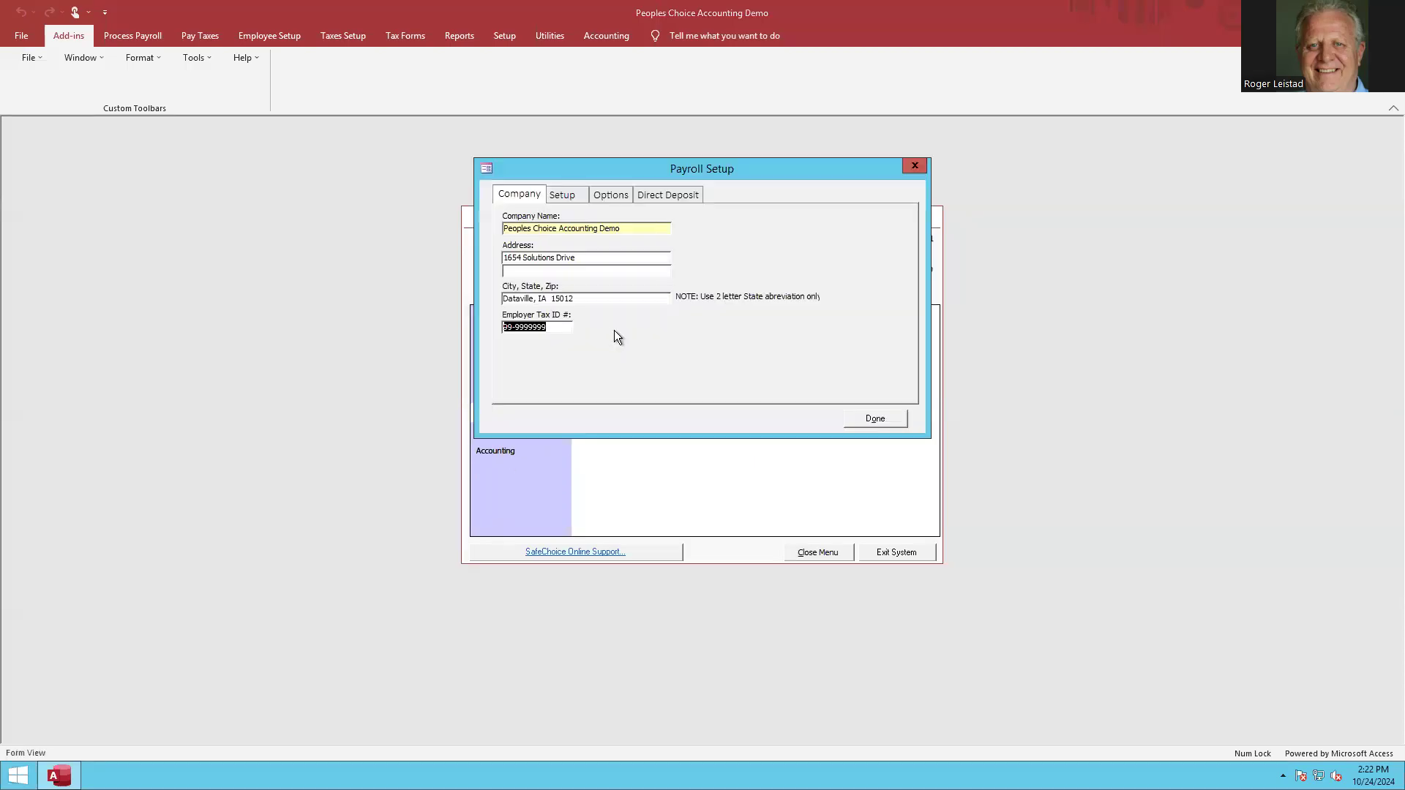
left_click(664, 194)
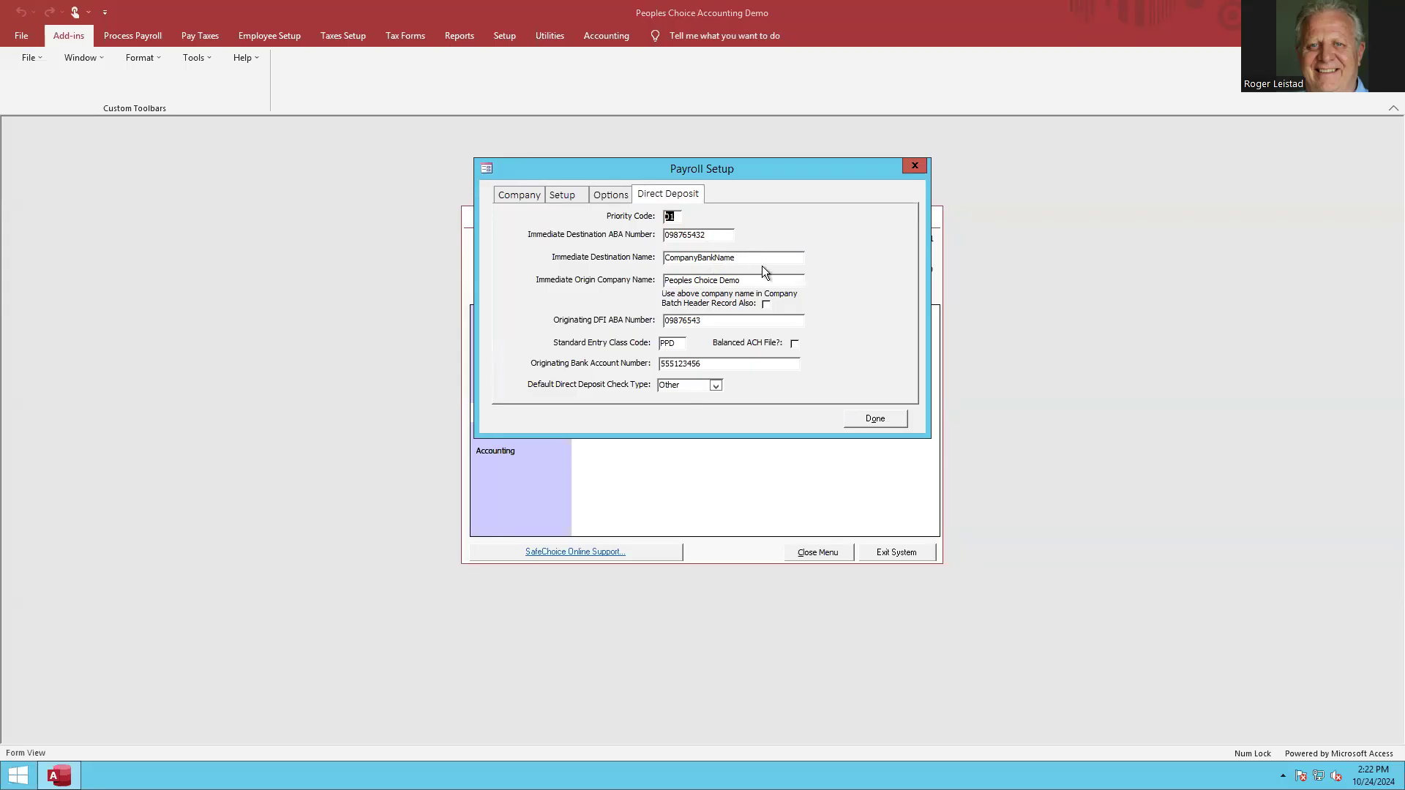
left_click(875, 418)
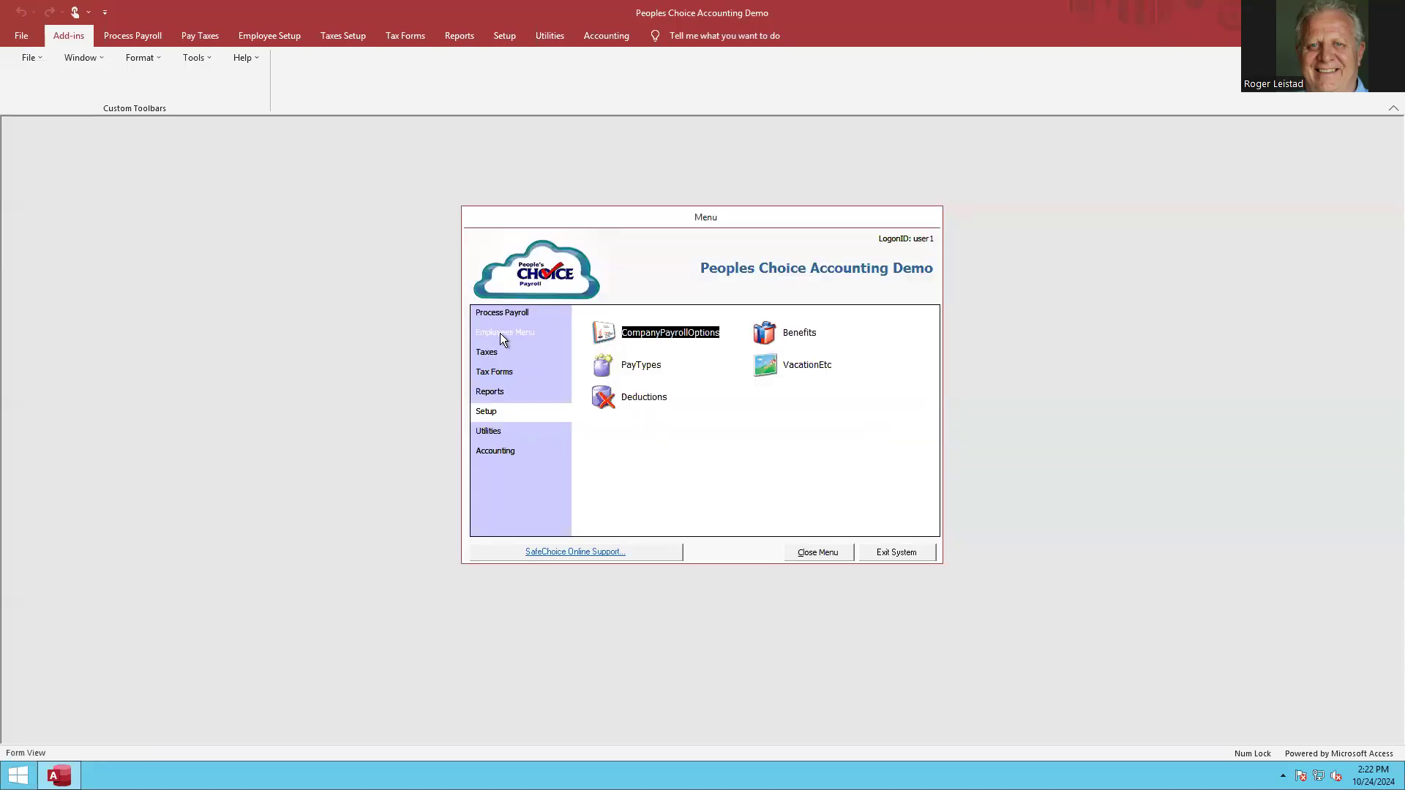
Open the employee record with search key ID and review its direct deposit settings and bank accounts.
left_click(499, 332)
left_click(604, 336)
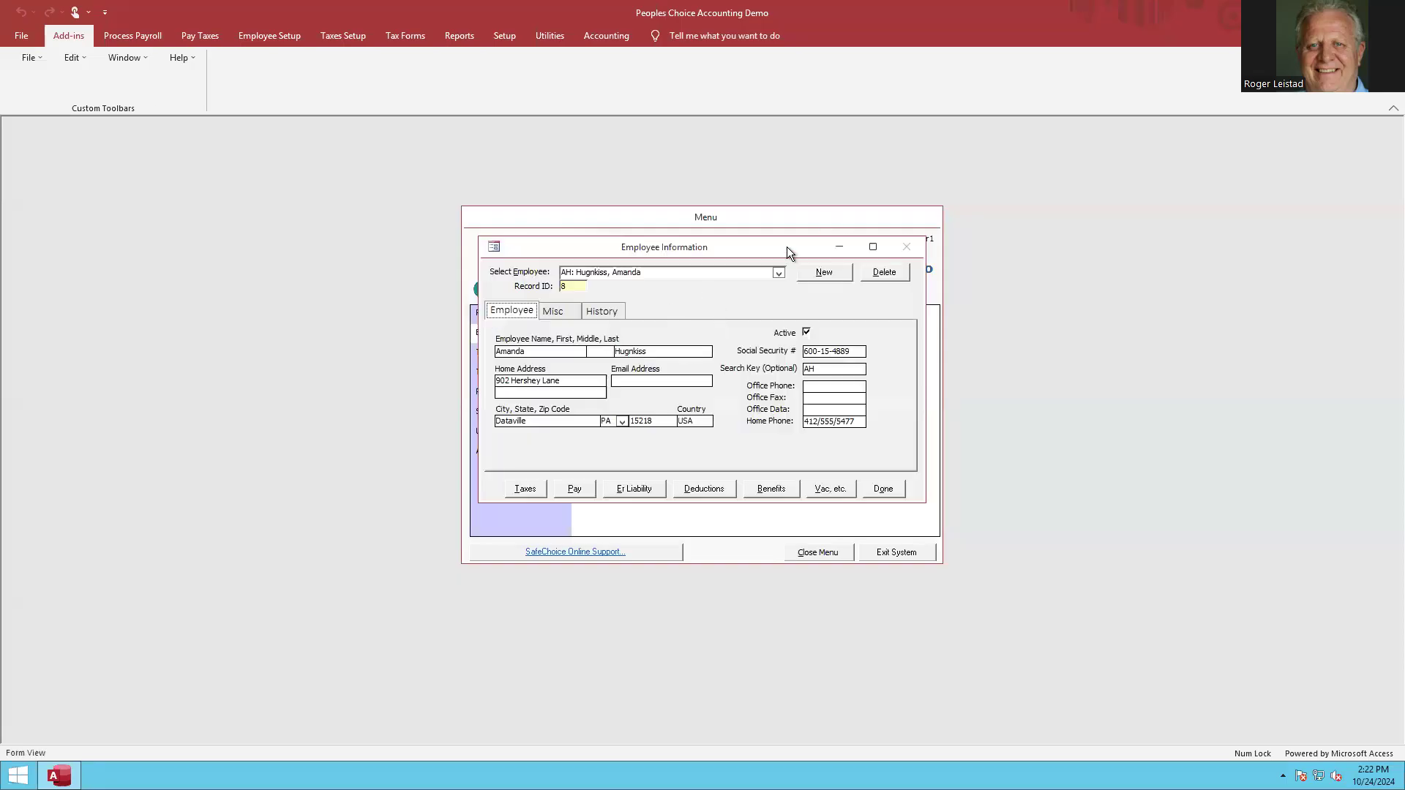
left_click(778, 272)
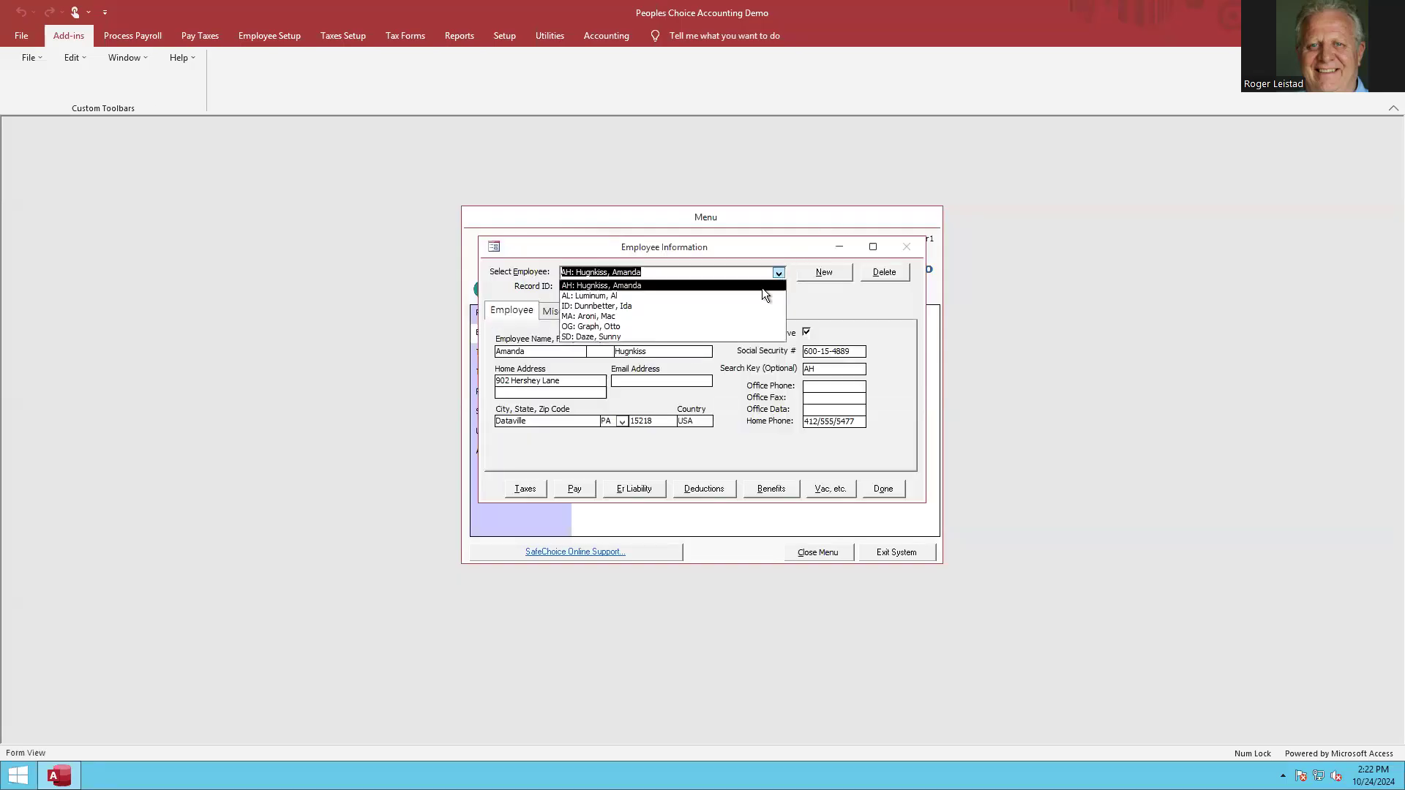
left_click(625, 305)
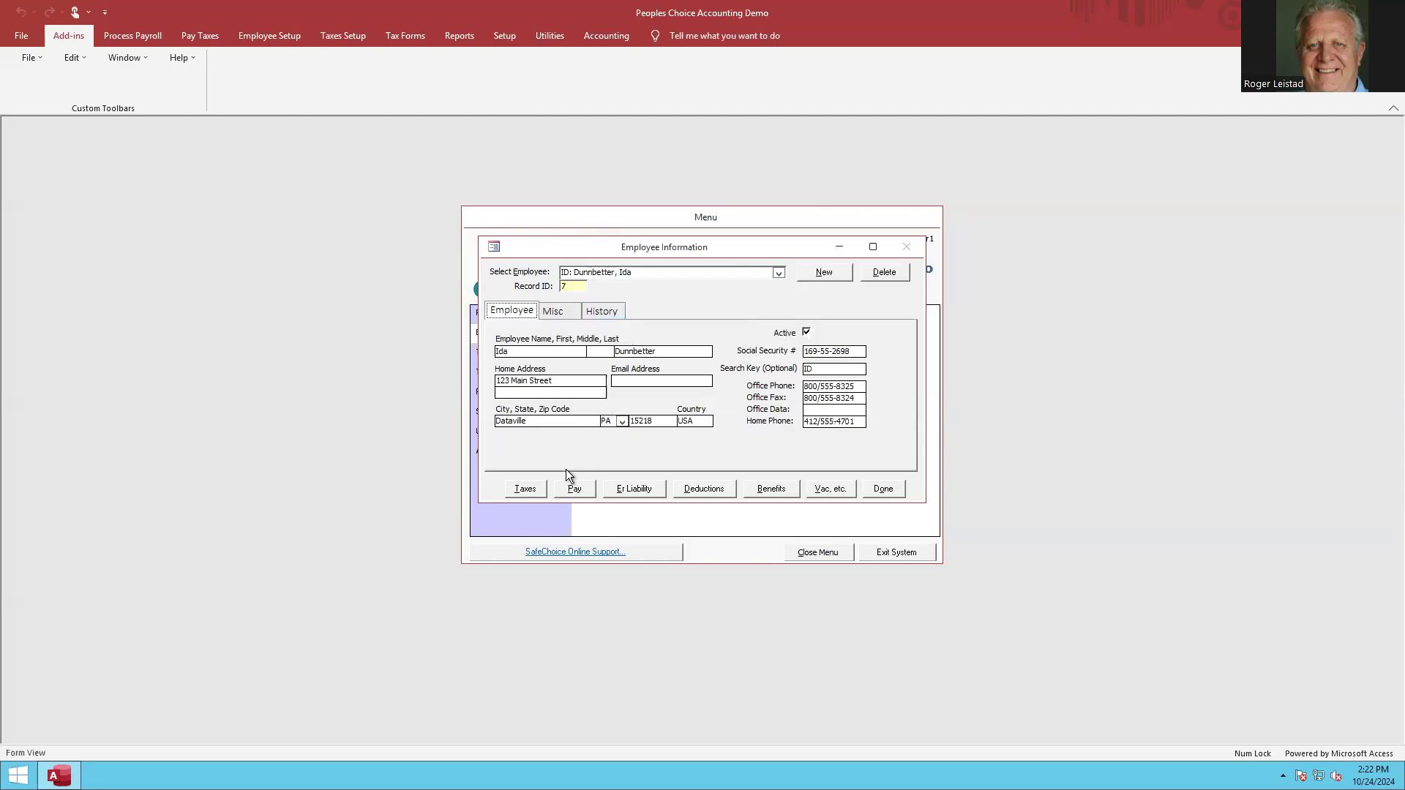
left_click(561, 310)
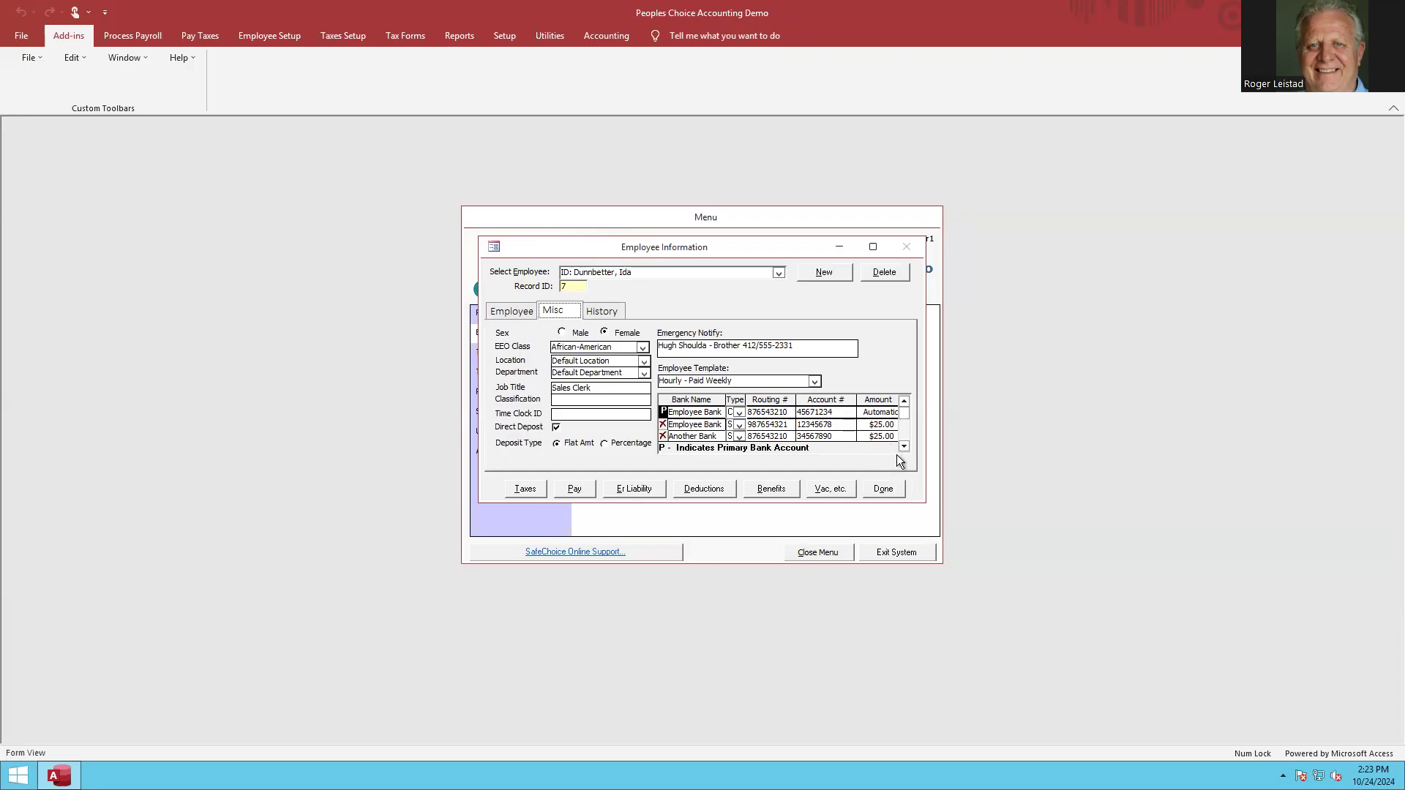
left_click(881, 488)
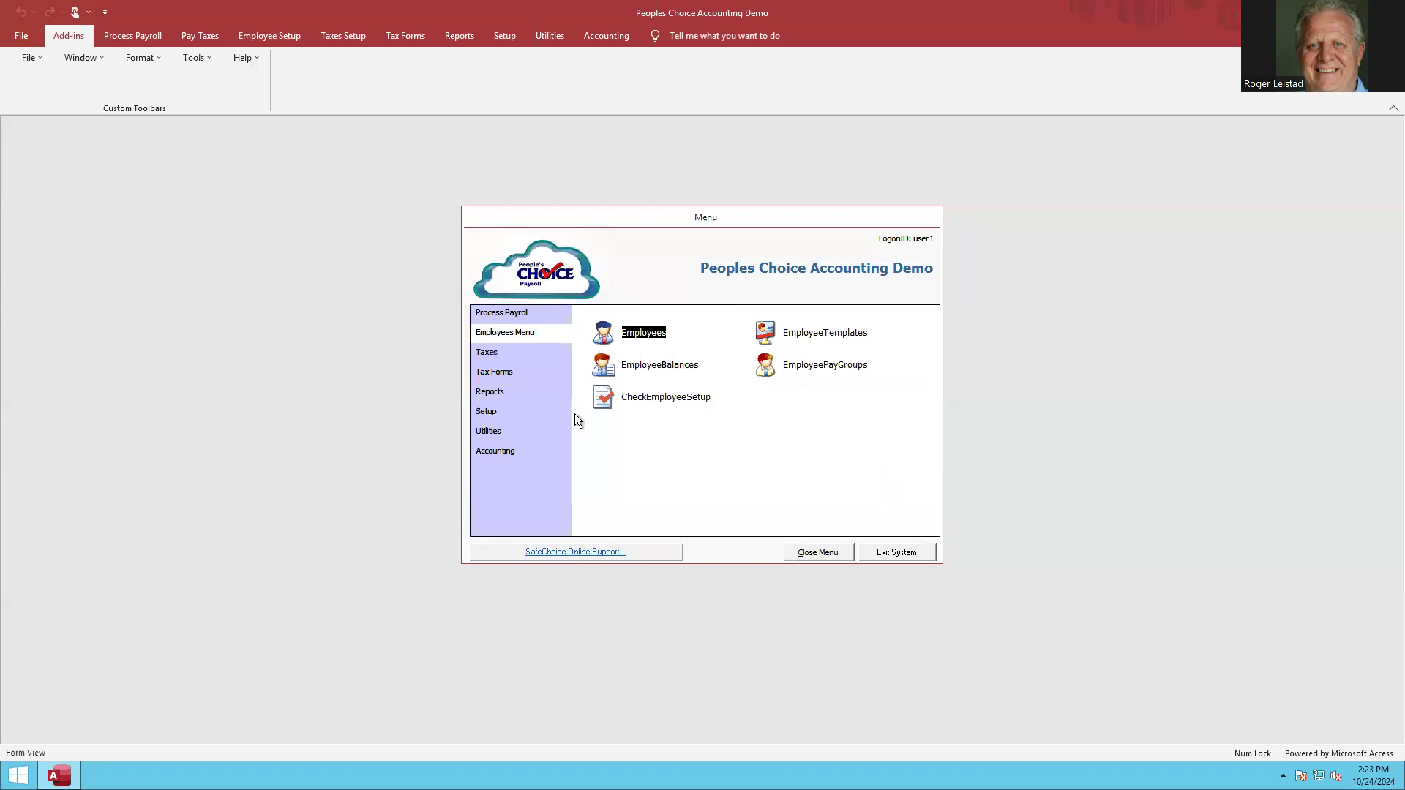
Preview the direct deposit pay stub for pay run 20, examine the deposit breakdown, and close the pay run reports.
left_click(525, 313)
left_click(613, 370)
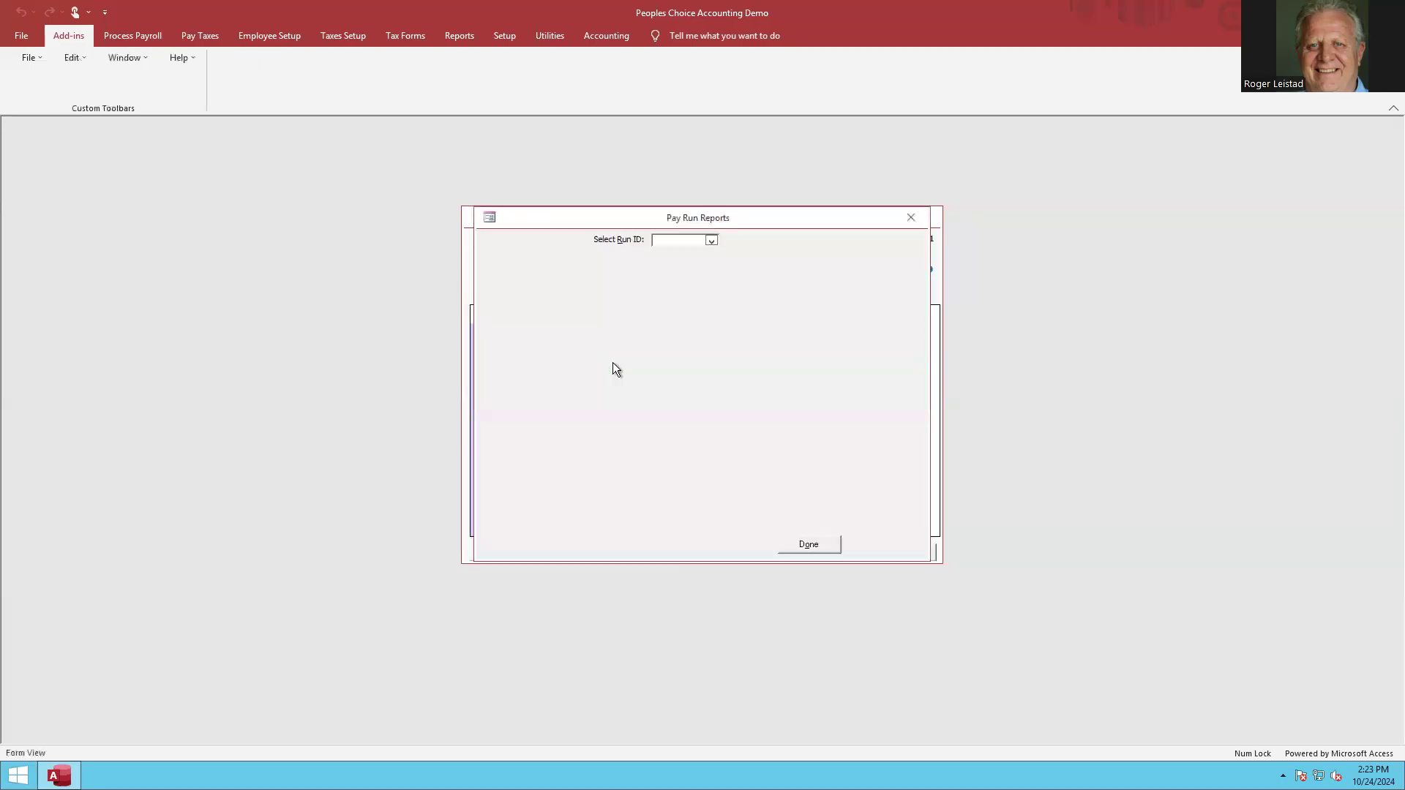
left_click(711, 240)
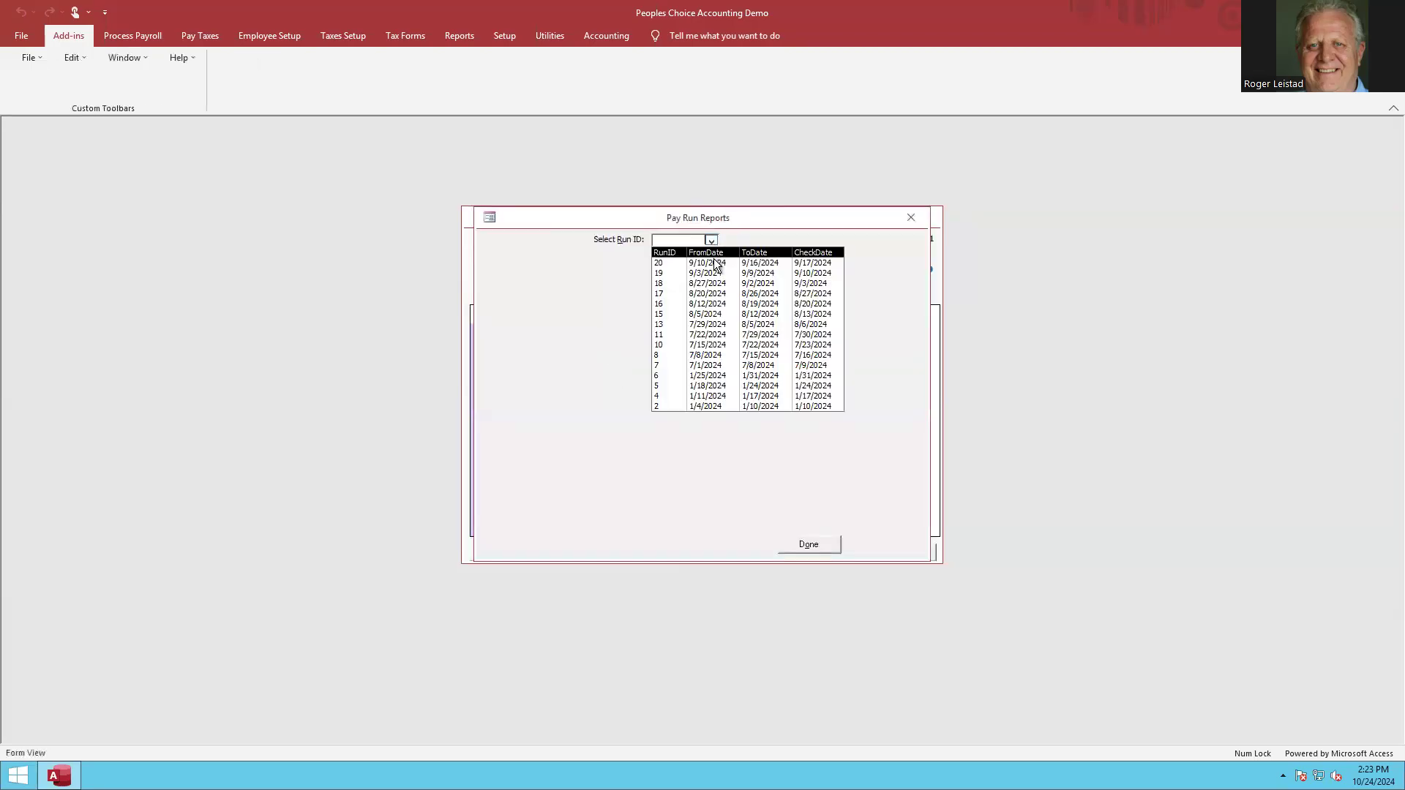
left_click(709, 263)
left_click(756, 352)
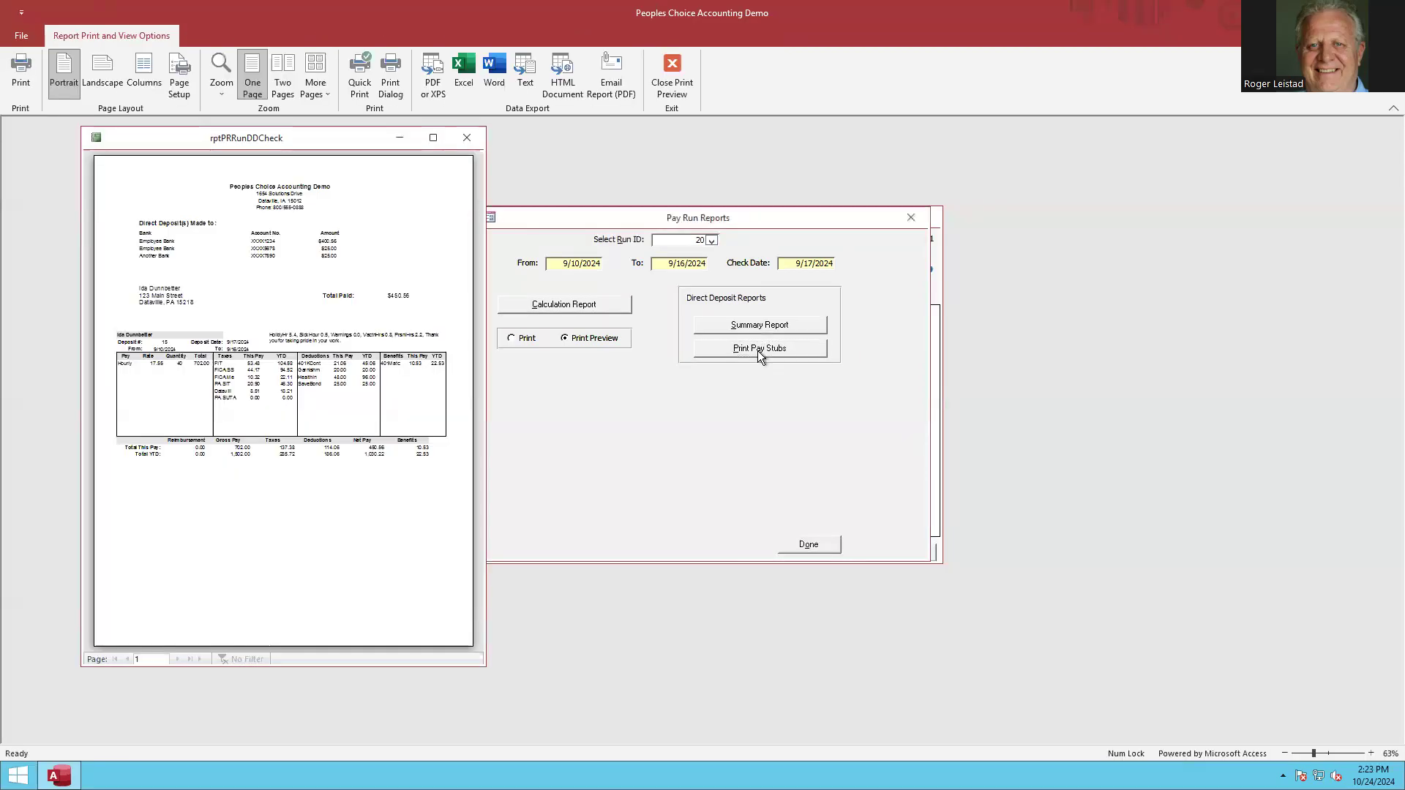
left_click(432, 138)
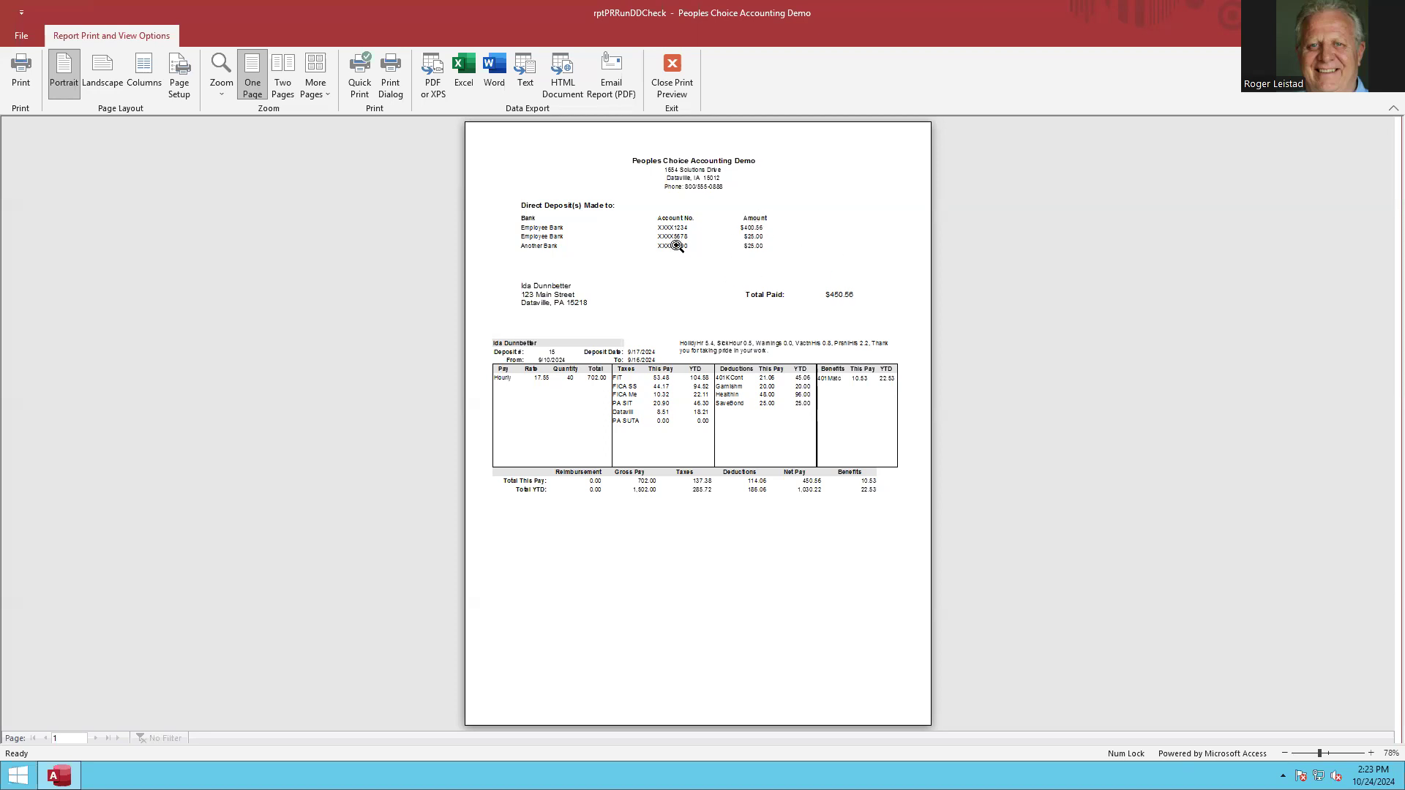
left_click(752, 234)
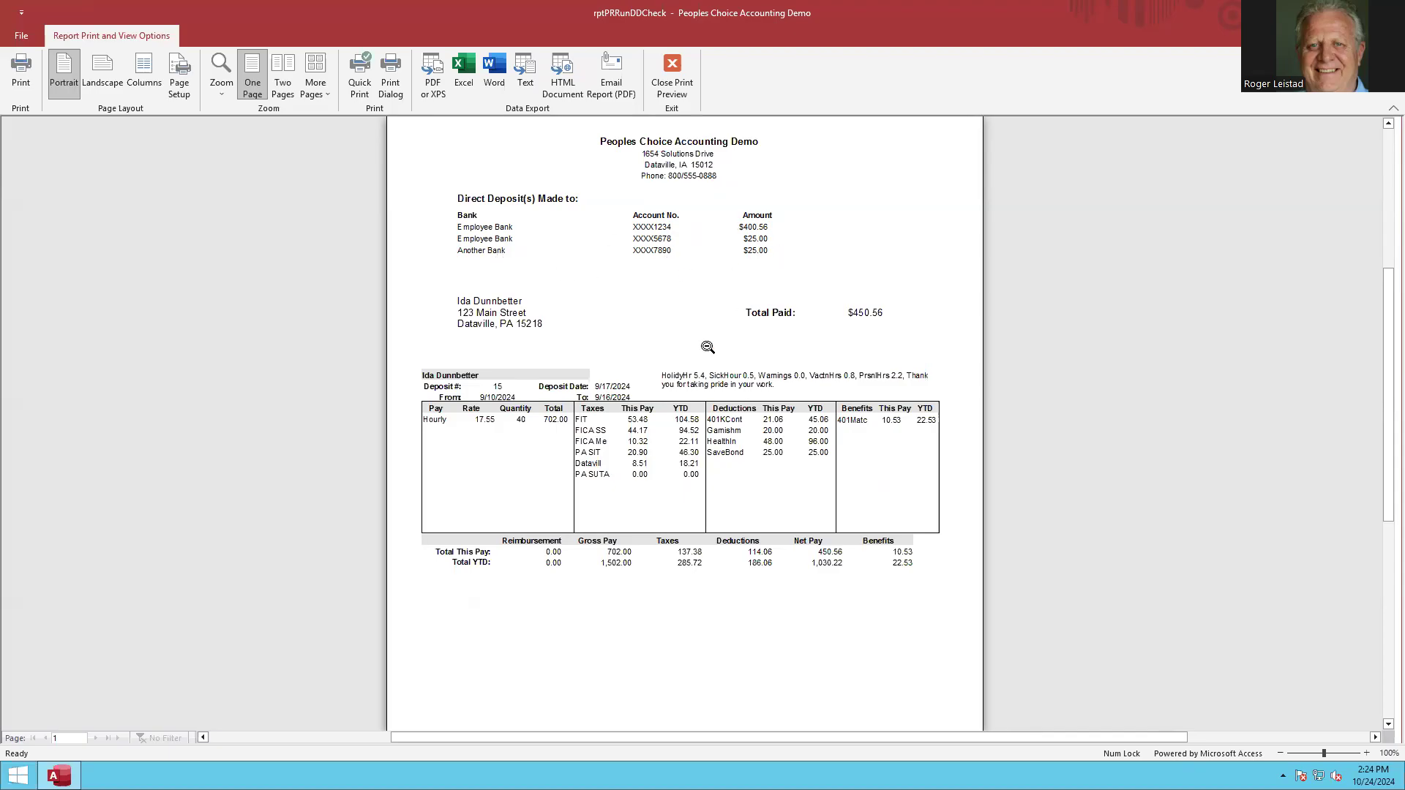
left_click(678, 332)
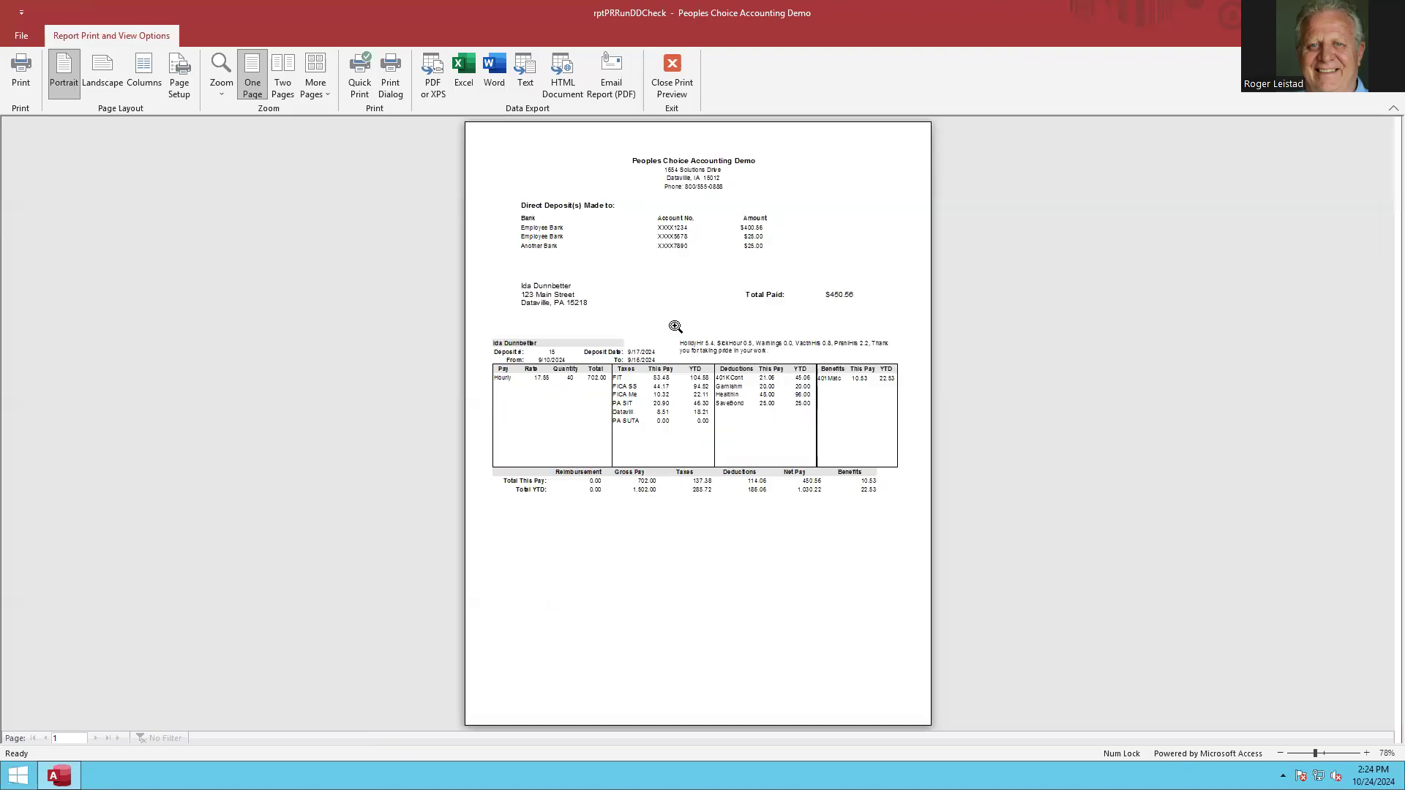
left_click(674, 91)
left_click(806, 546)
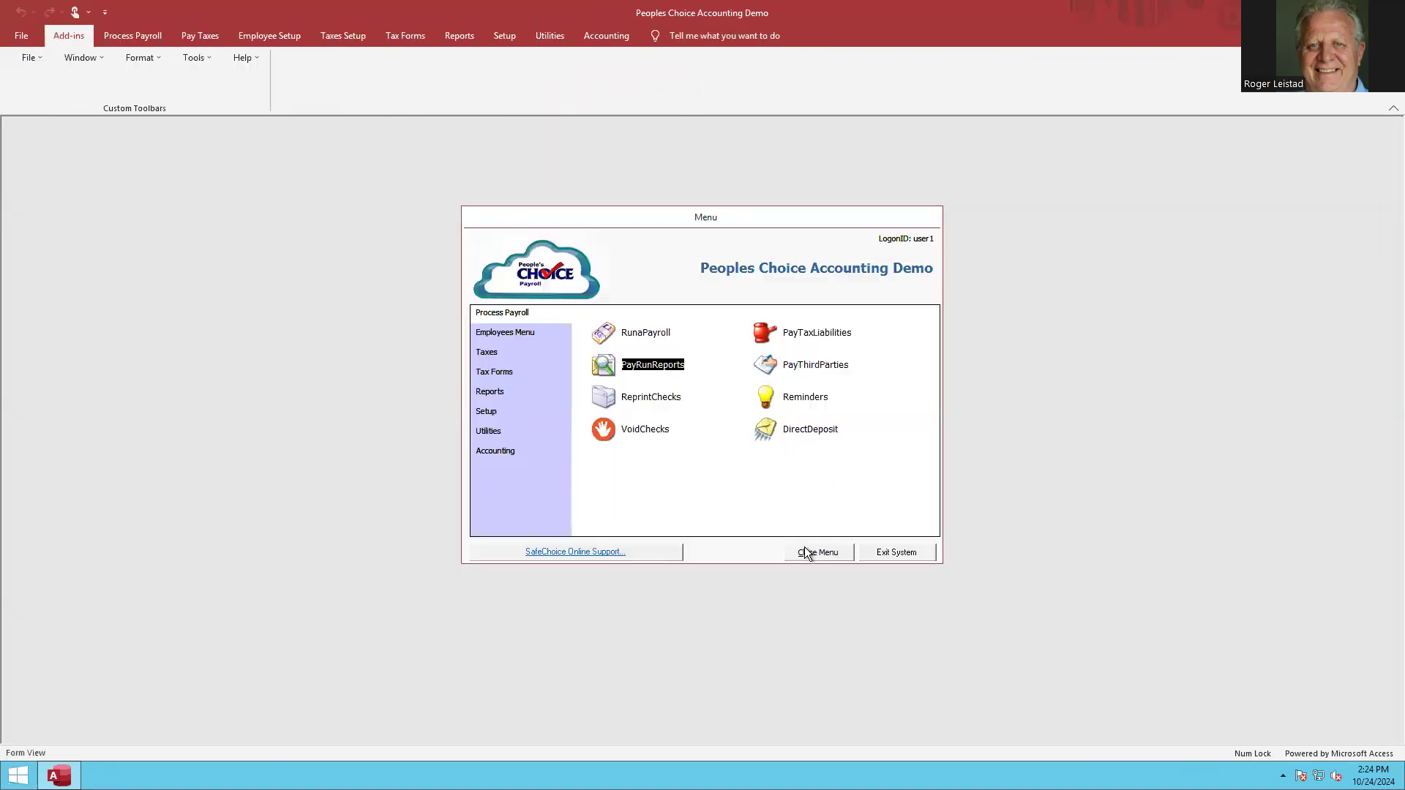
Open the demo company's payroll run window and advance to the next weekly pay run.
left_click(607, 334)
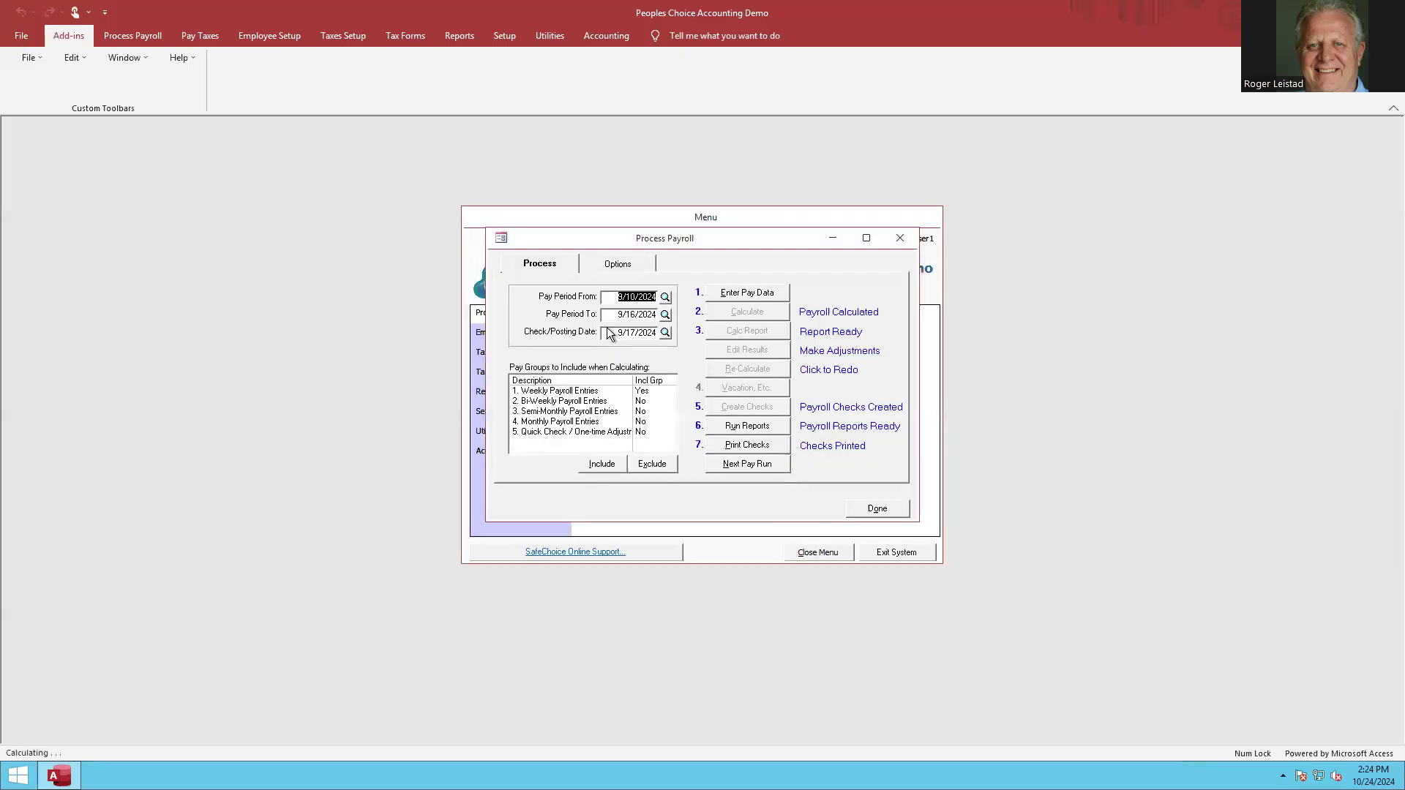
left_click(749, 467)
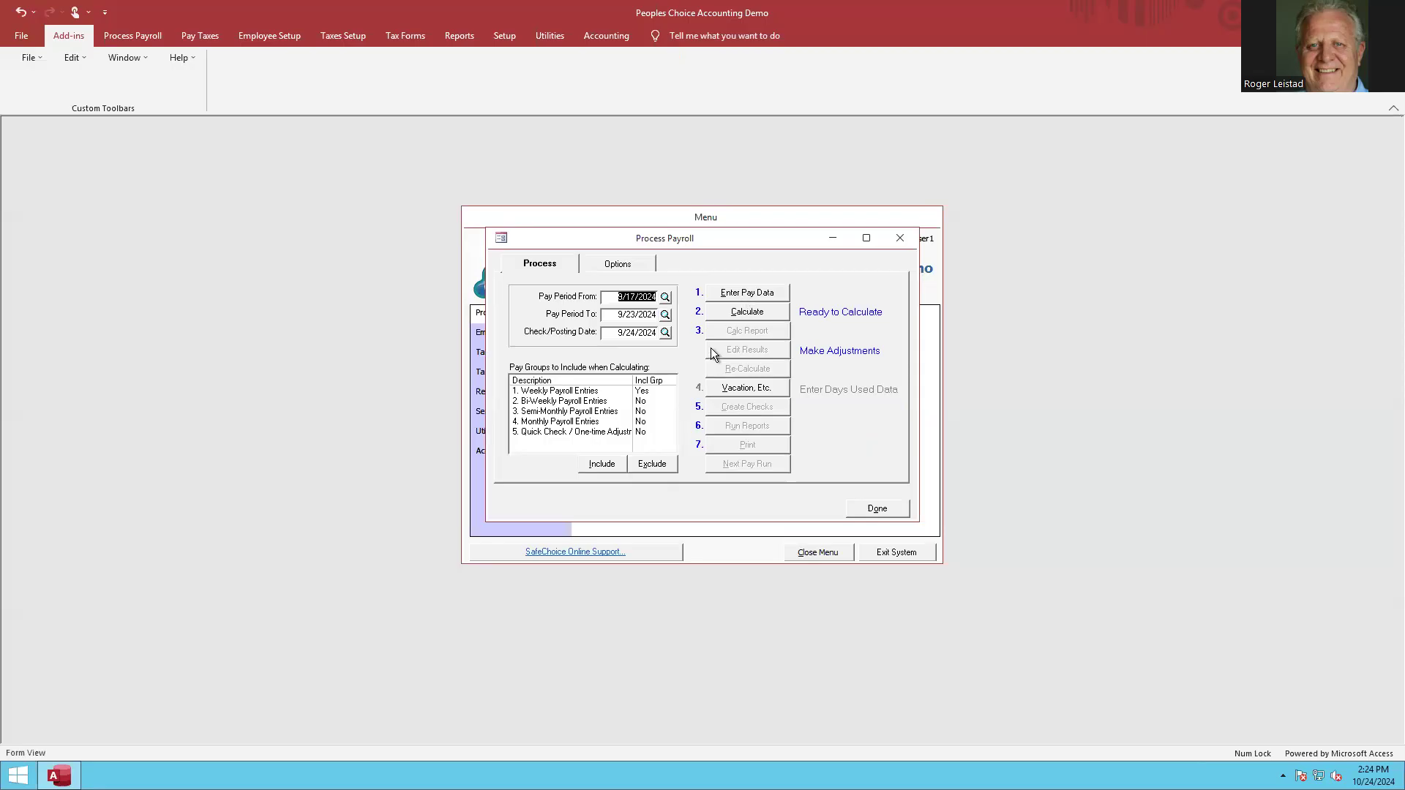
Review the payroll run options for the 9/17/2024 to 9/23/2024 pay period.
left_click(639, 402)
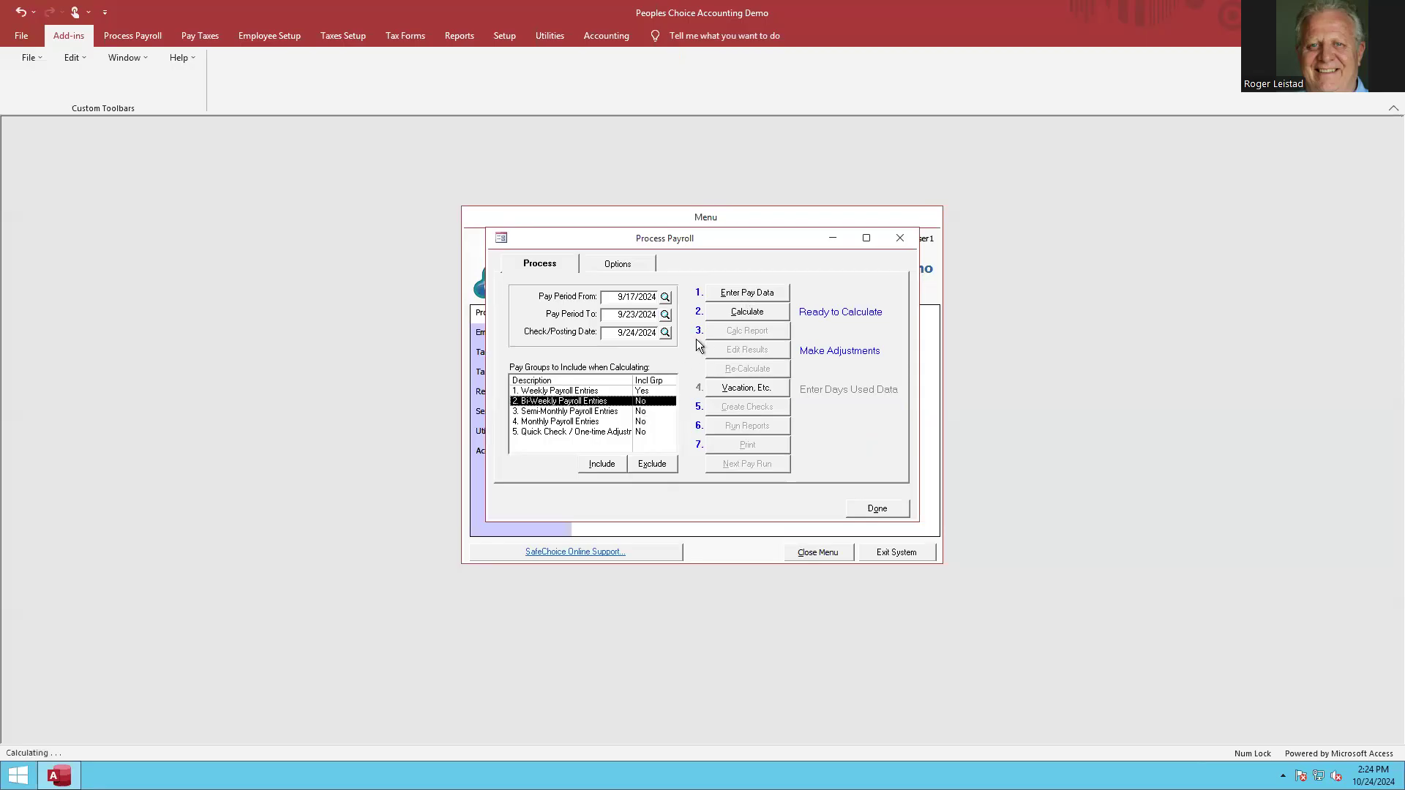
left_click(611, 262)
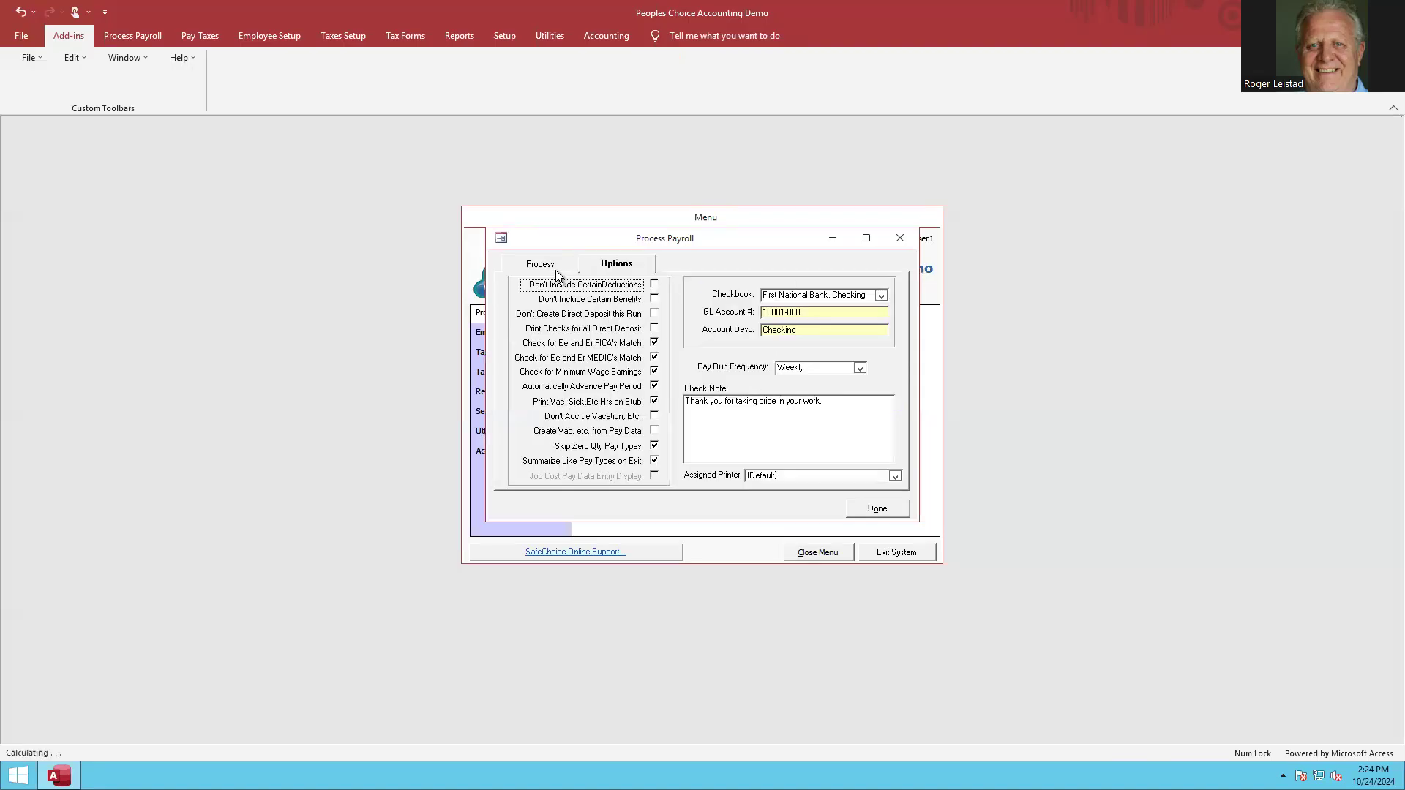
left_click(533, 269)
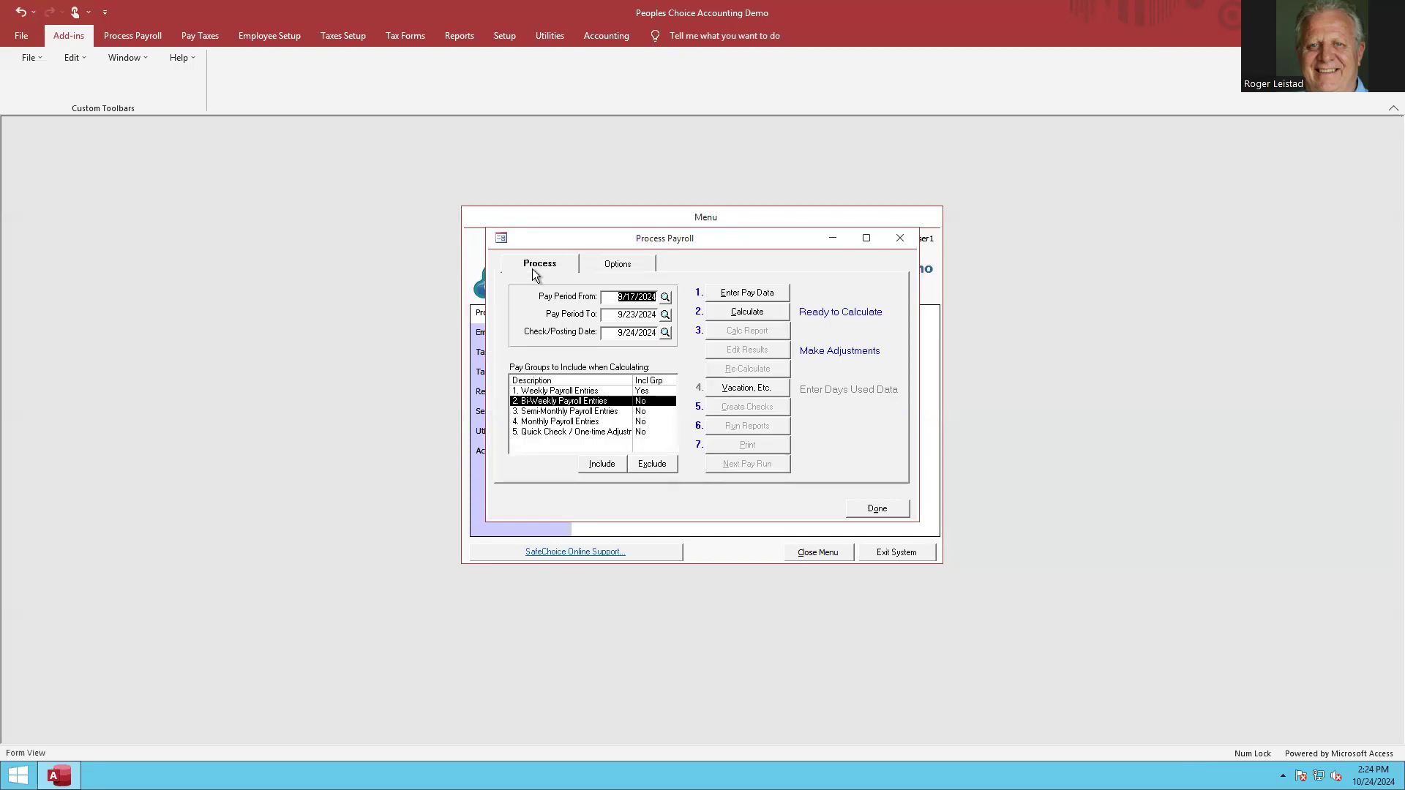
Open the pay data for the Weekly Payroll Entries group and check each employee's pay types, quantities and hours.
left_click(621, 393)
left_click(742, 292)
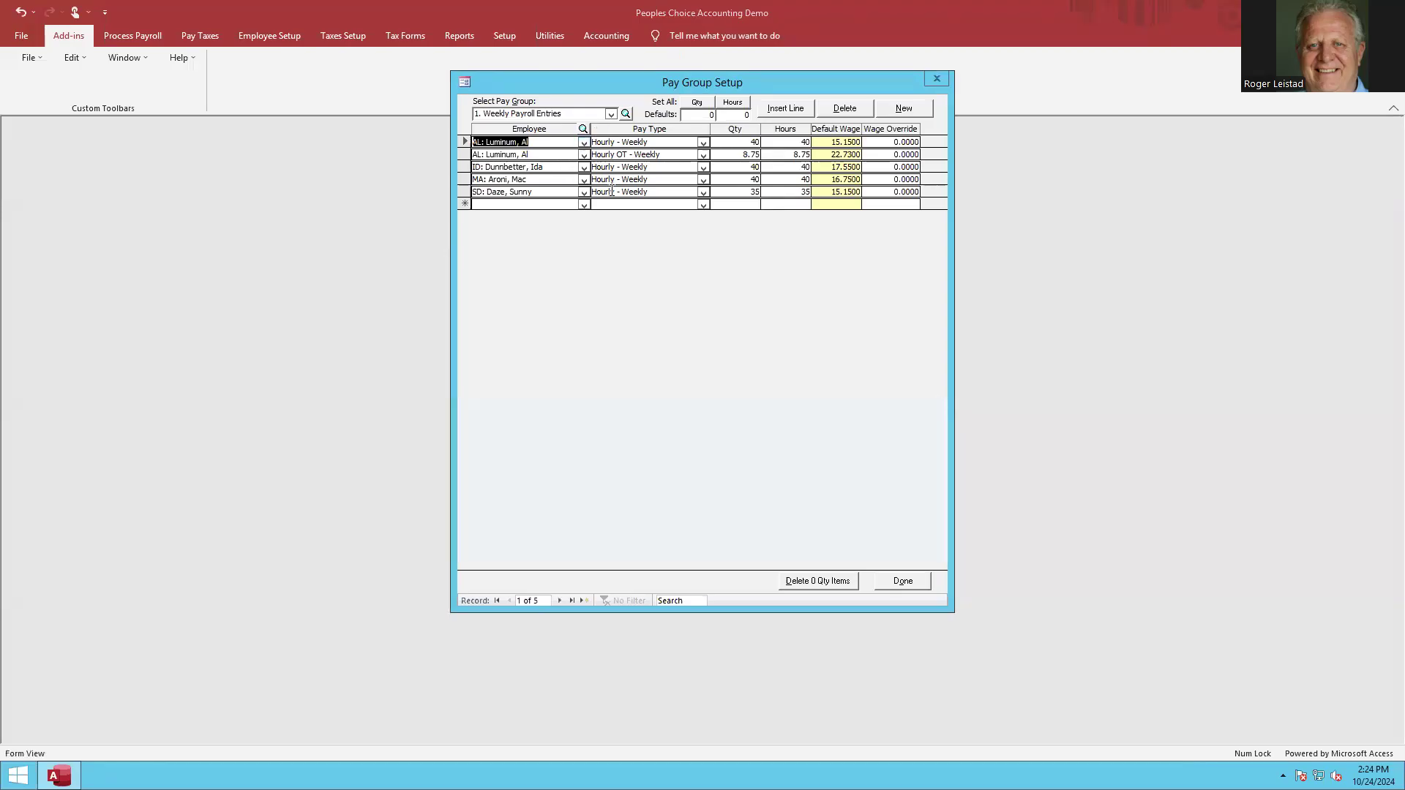
left_click(907, 581)
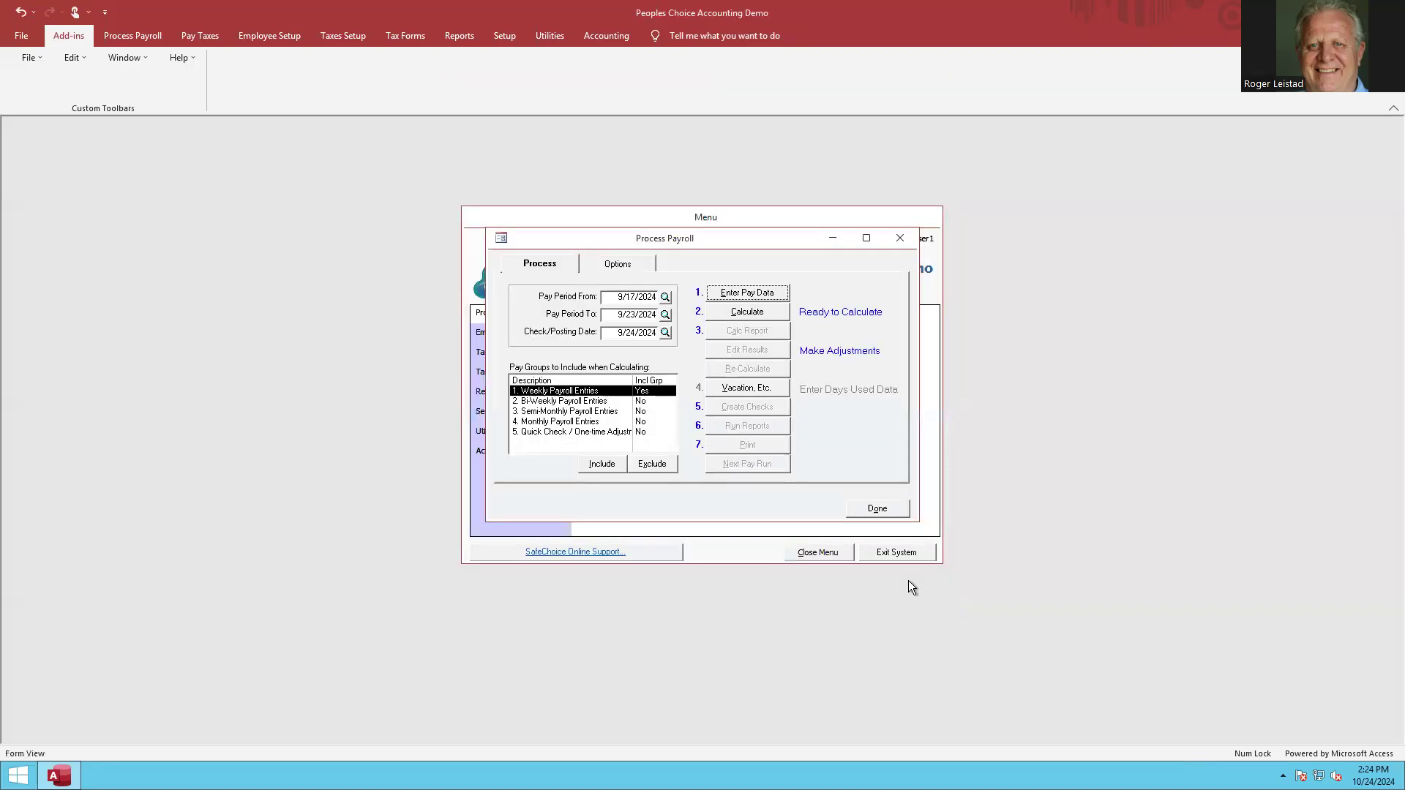
left_click(747, 292)
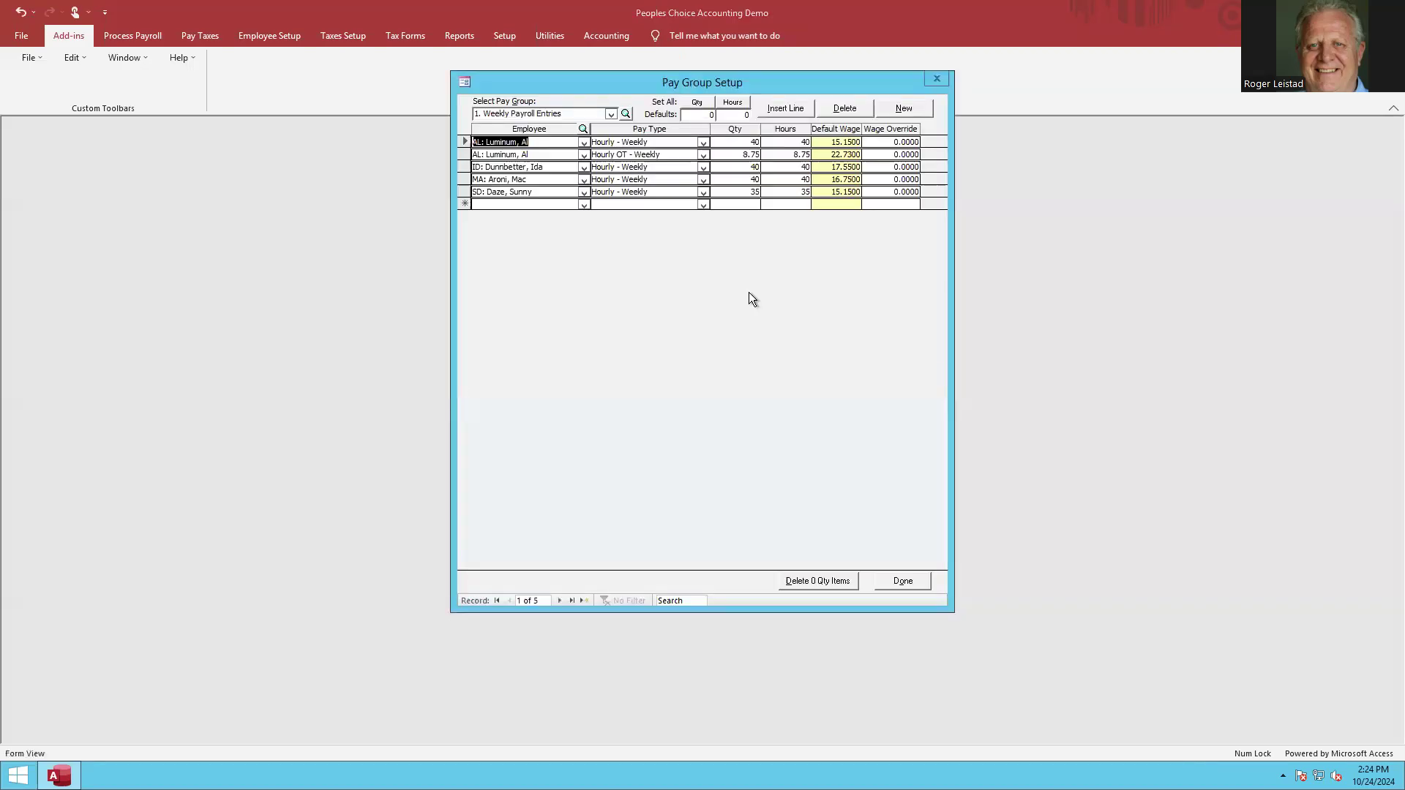
left_click(902, 585)
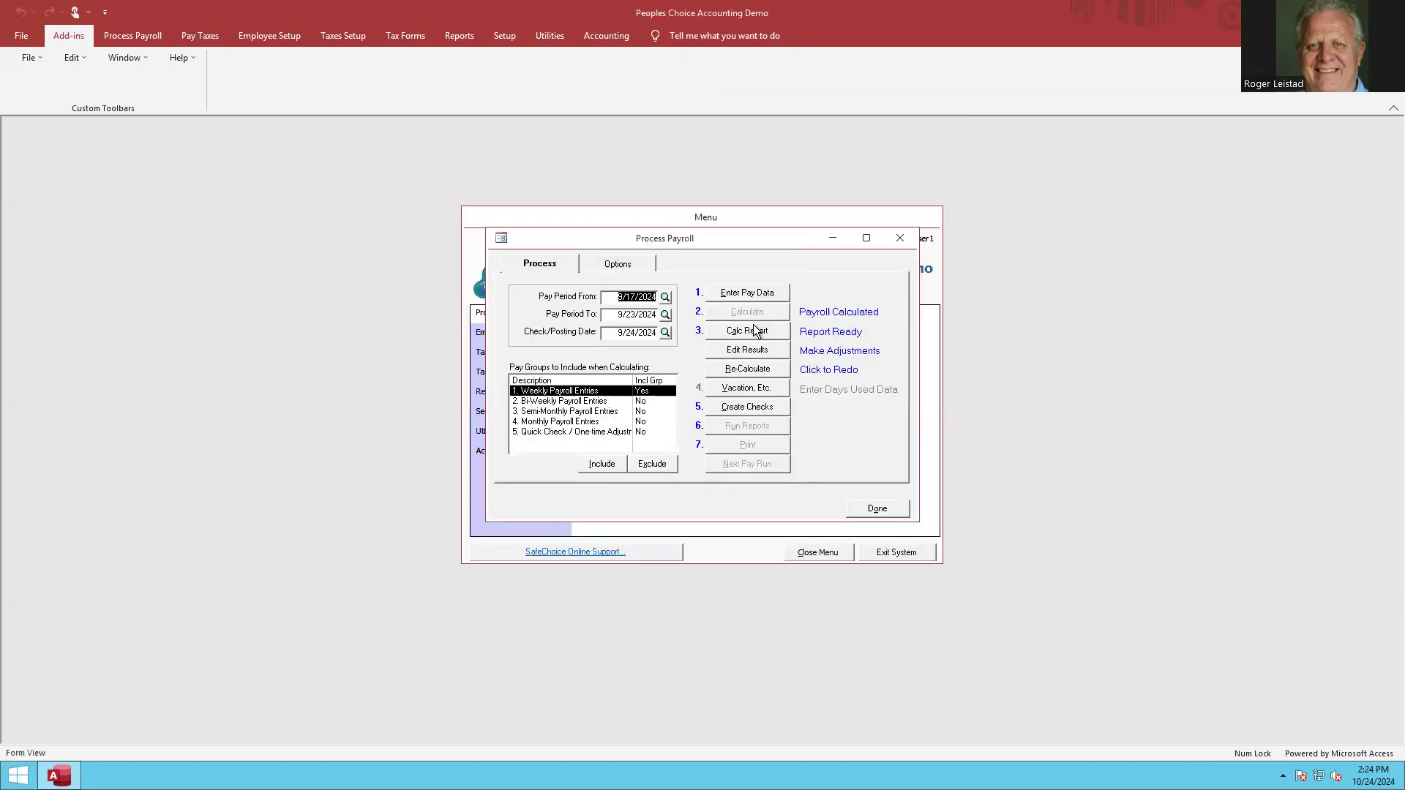
Calculate the weekly payroll, preview its calculation report, and close the preview.
left_click(755, 330)
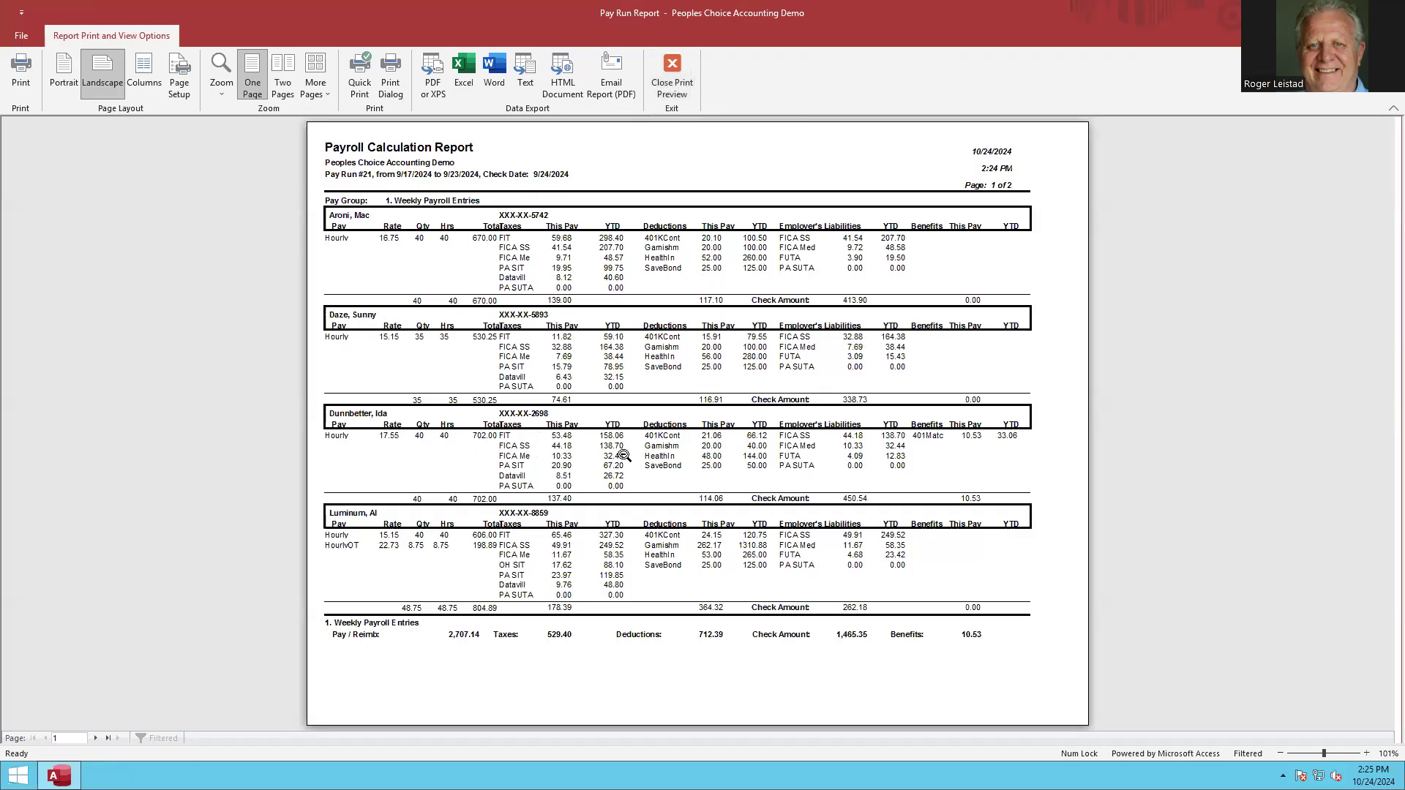
left_click(683, 77)
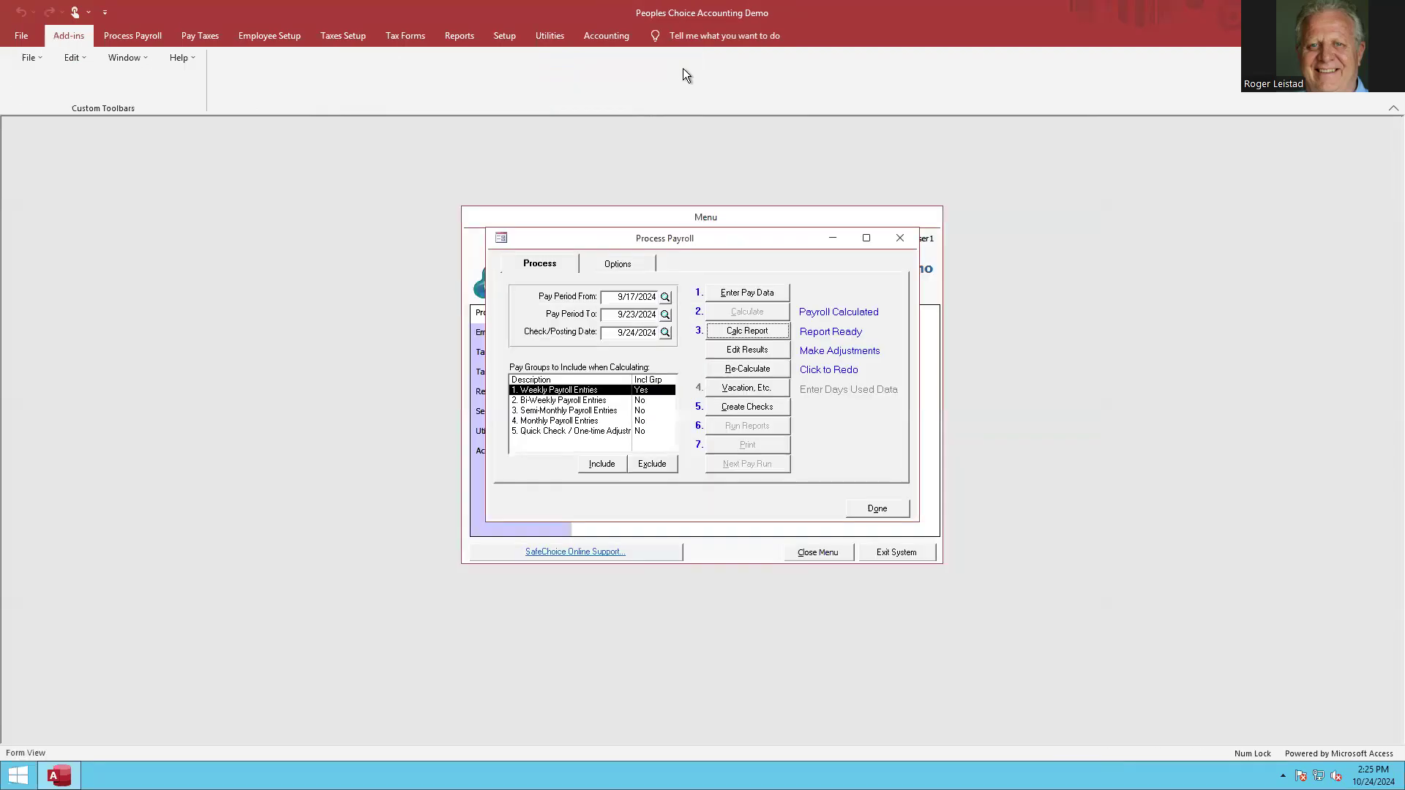
Create the payroll checks without a backup, using check type Computer, starting check 5100 and direct deposit starting check 16.
left_click(747, 408)
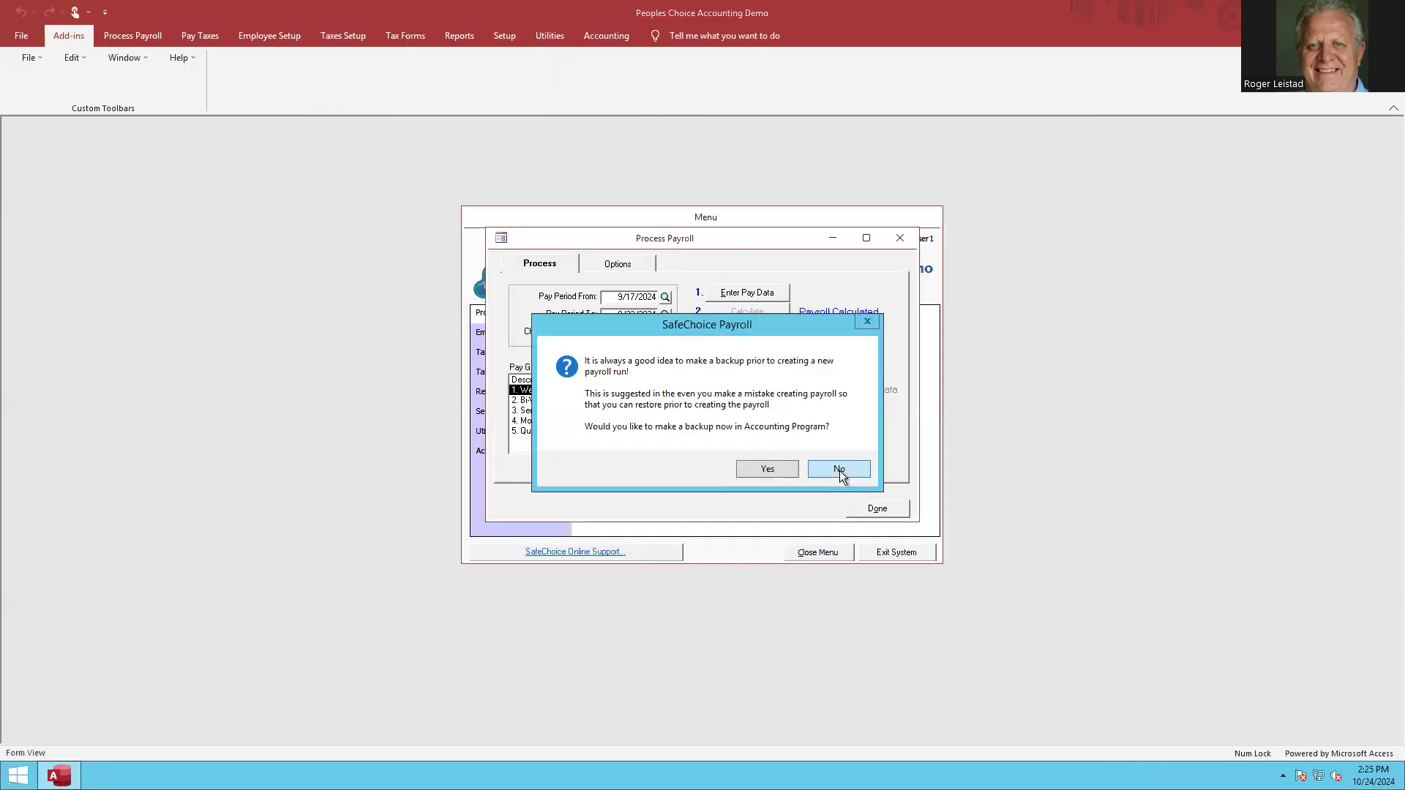
left_click(840, 471)
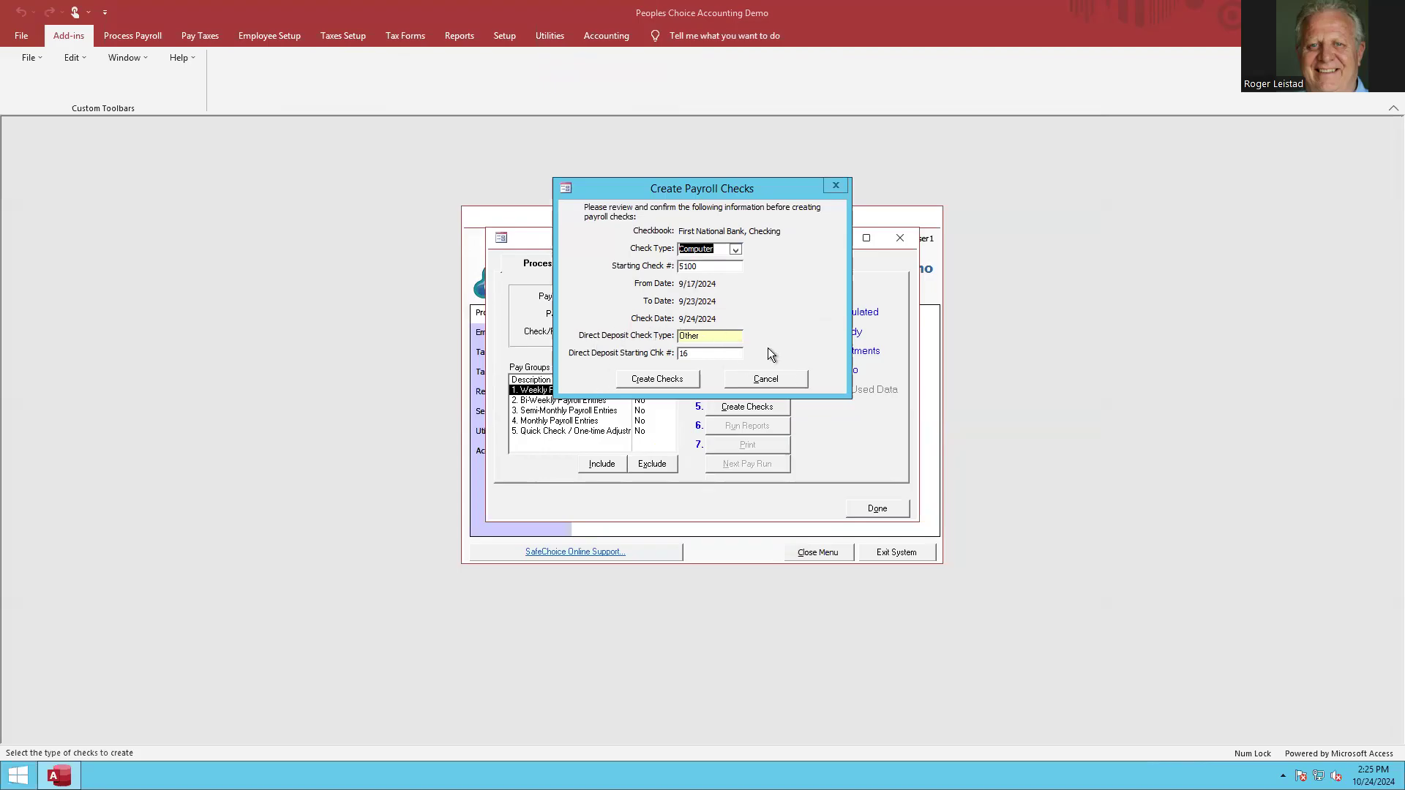
left_click(652, 379)
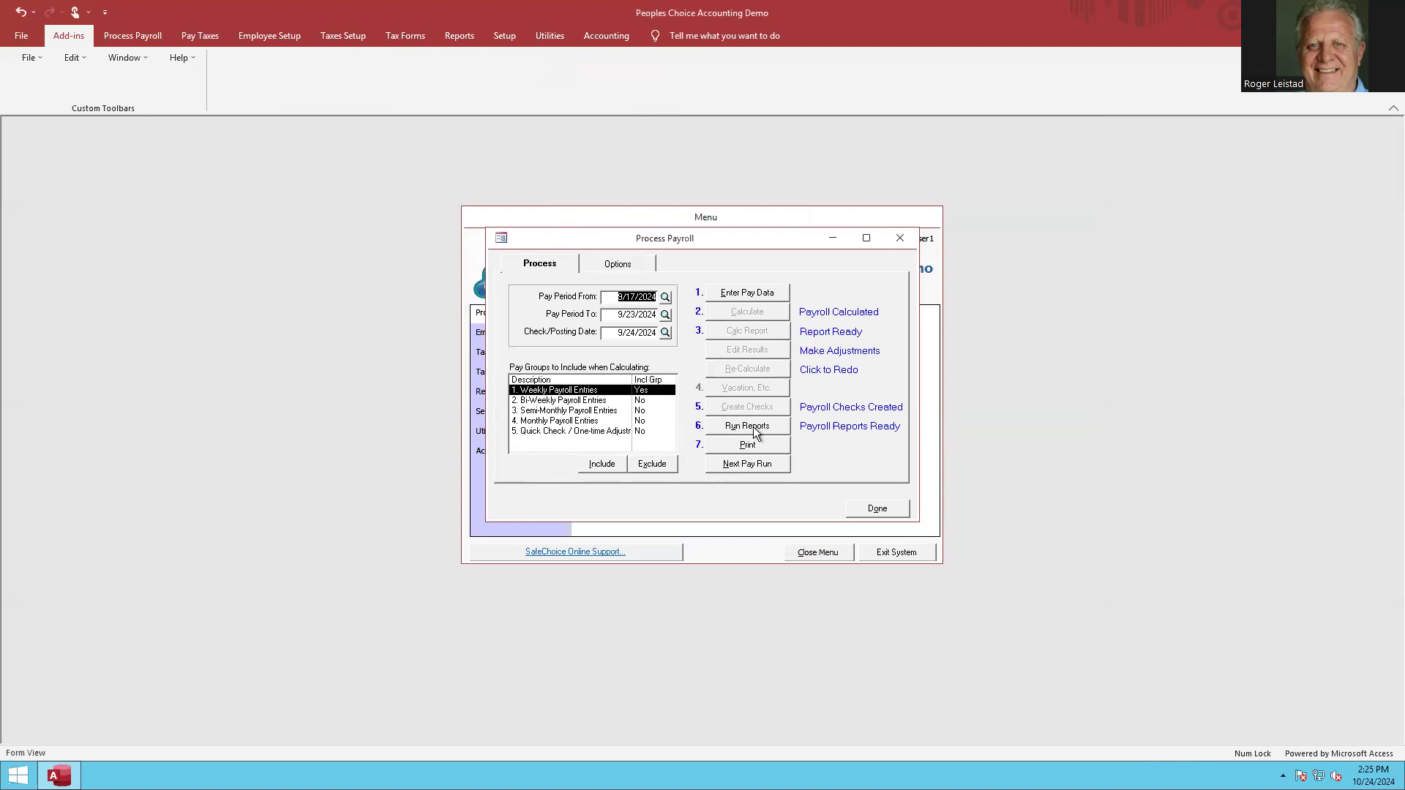
Preview the final calculation report for pay run 21 and close the pay run reports.
left_click(753, 427)
left_click(559, 306)
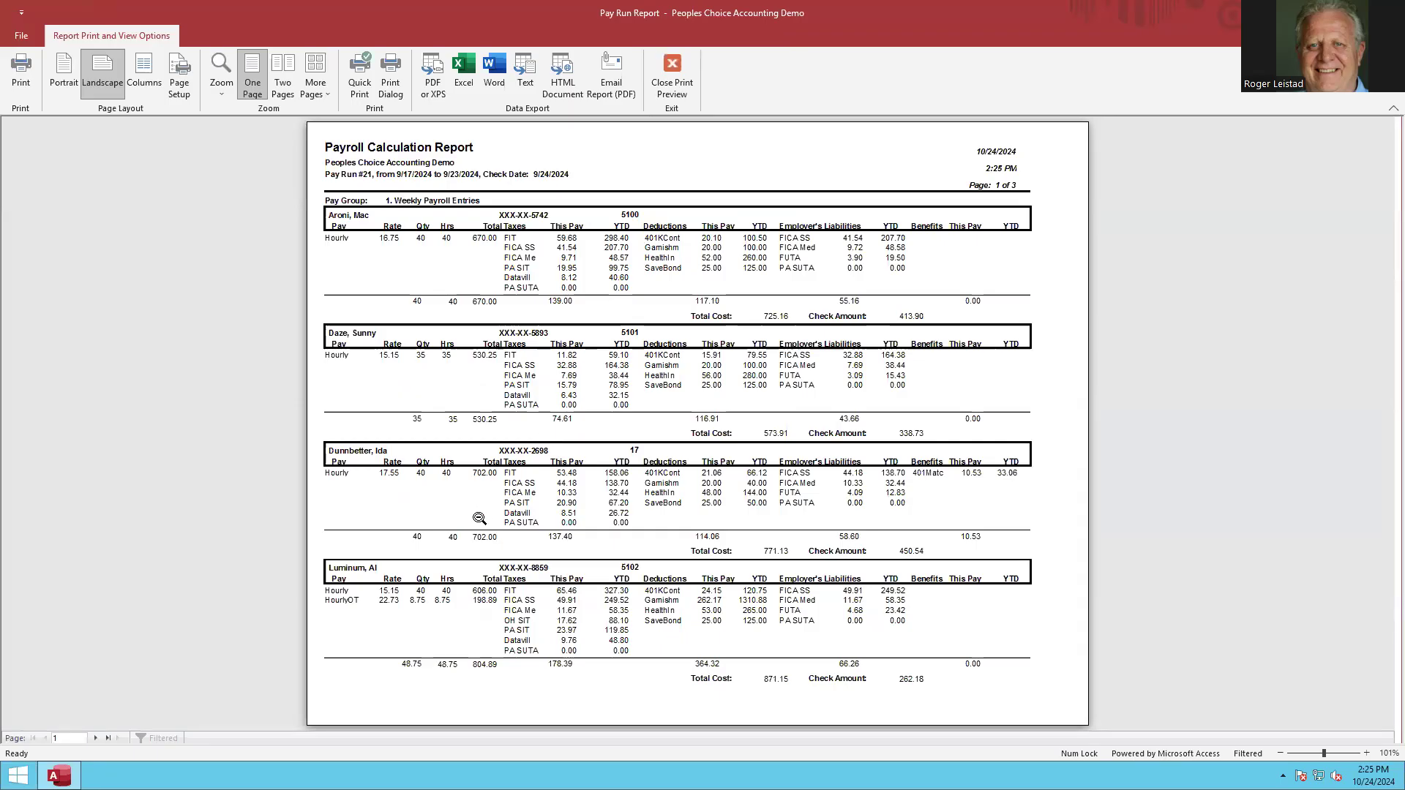
left_click(666, 76)
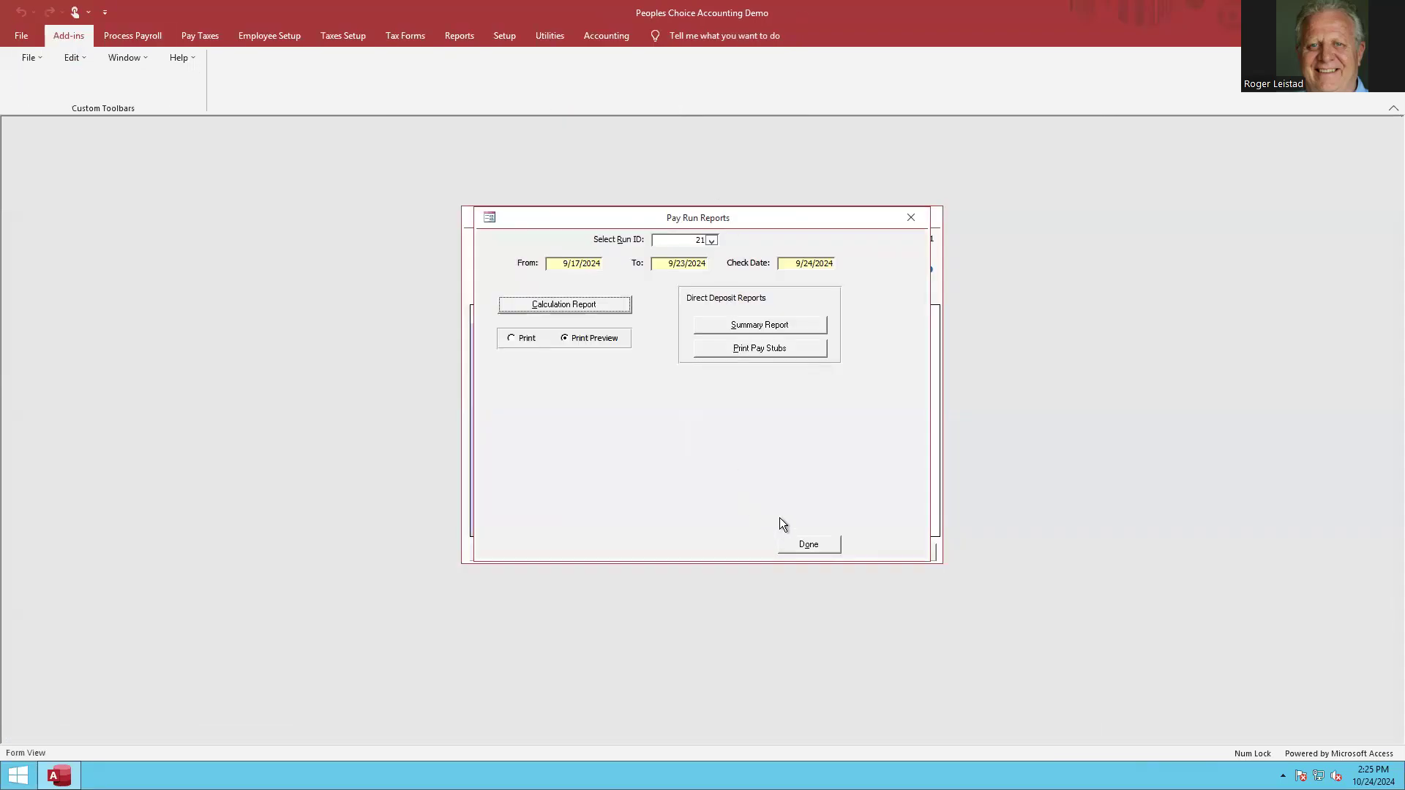
left_click(807, 543)
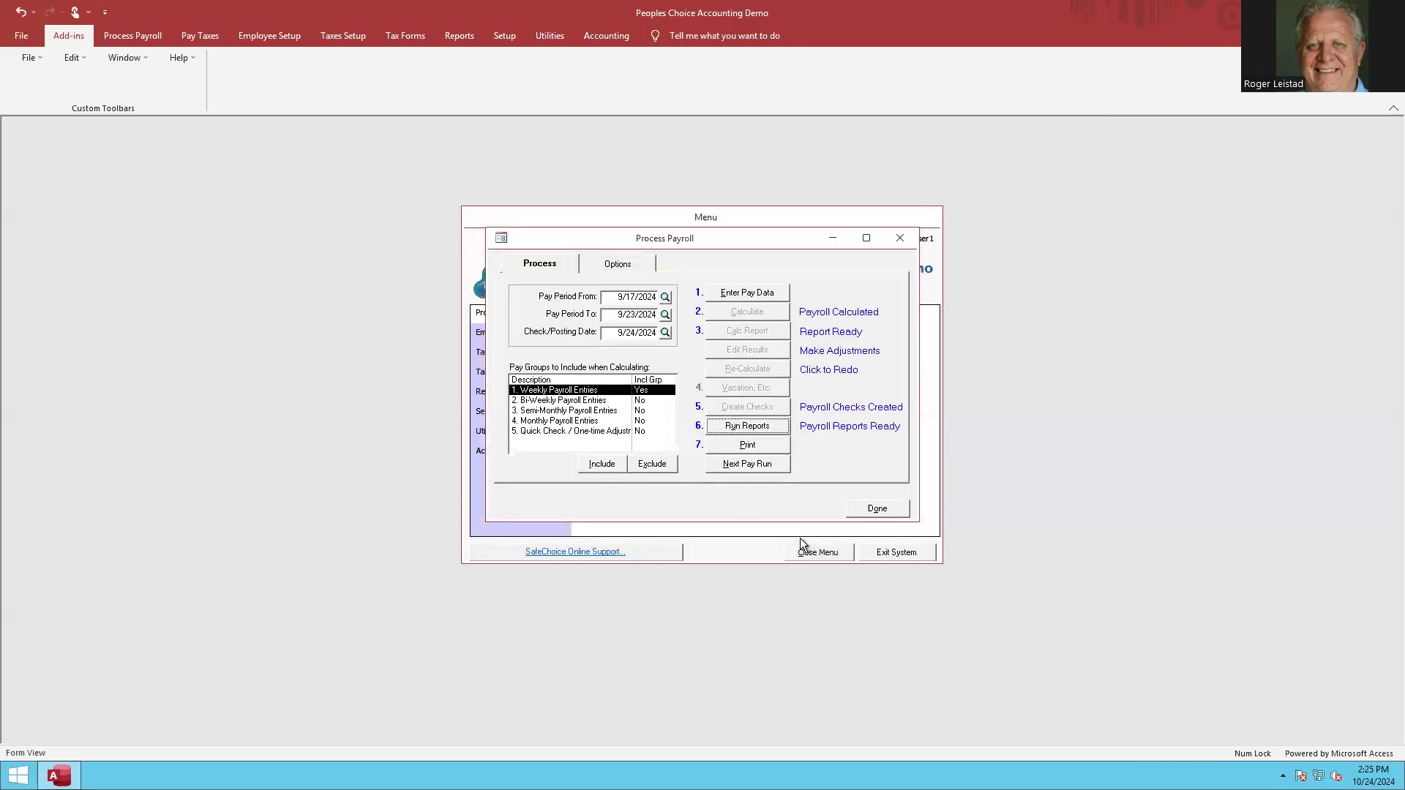
Start check printing but decline it, and close the payroll run window.
left_click(752, 446)
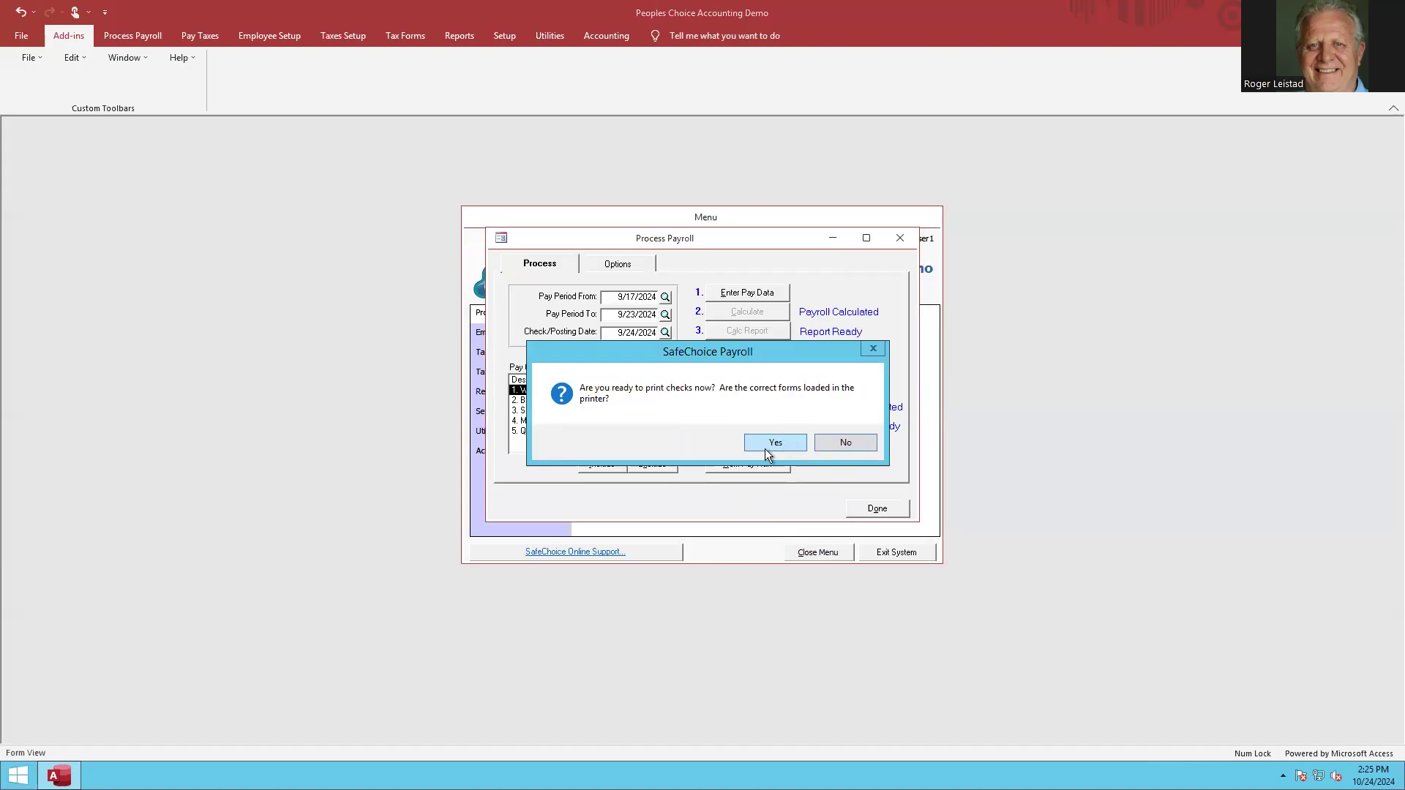
left_click(845, 444)
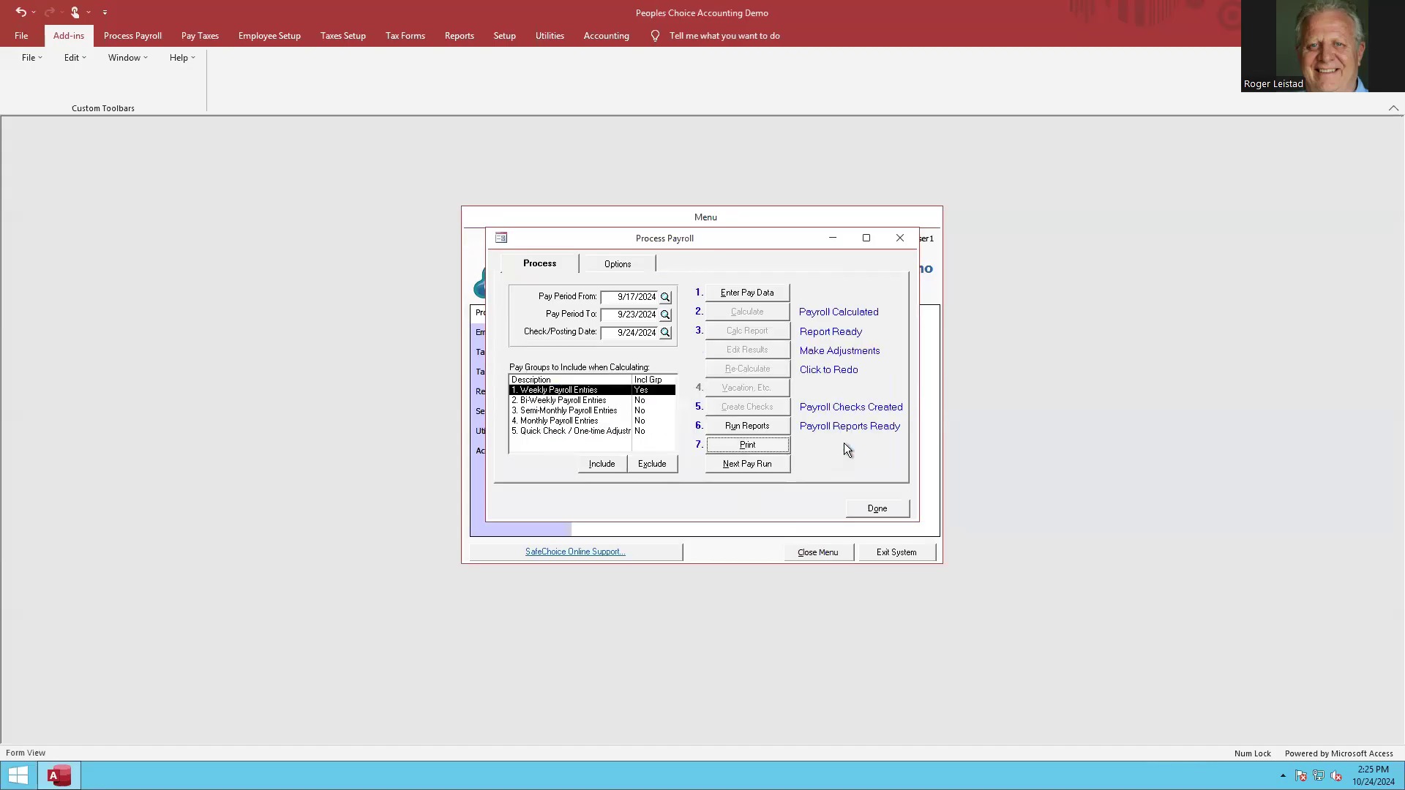
left_click(877, 507)
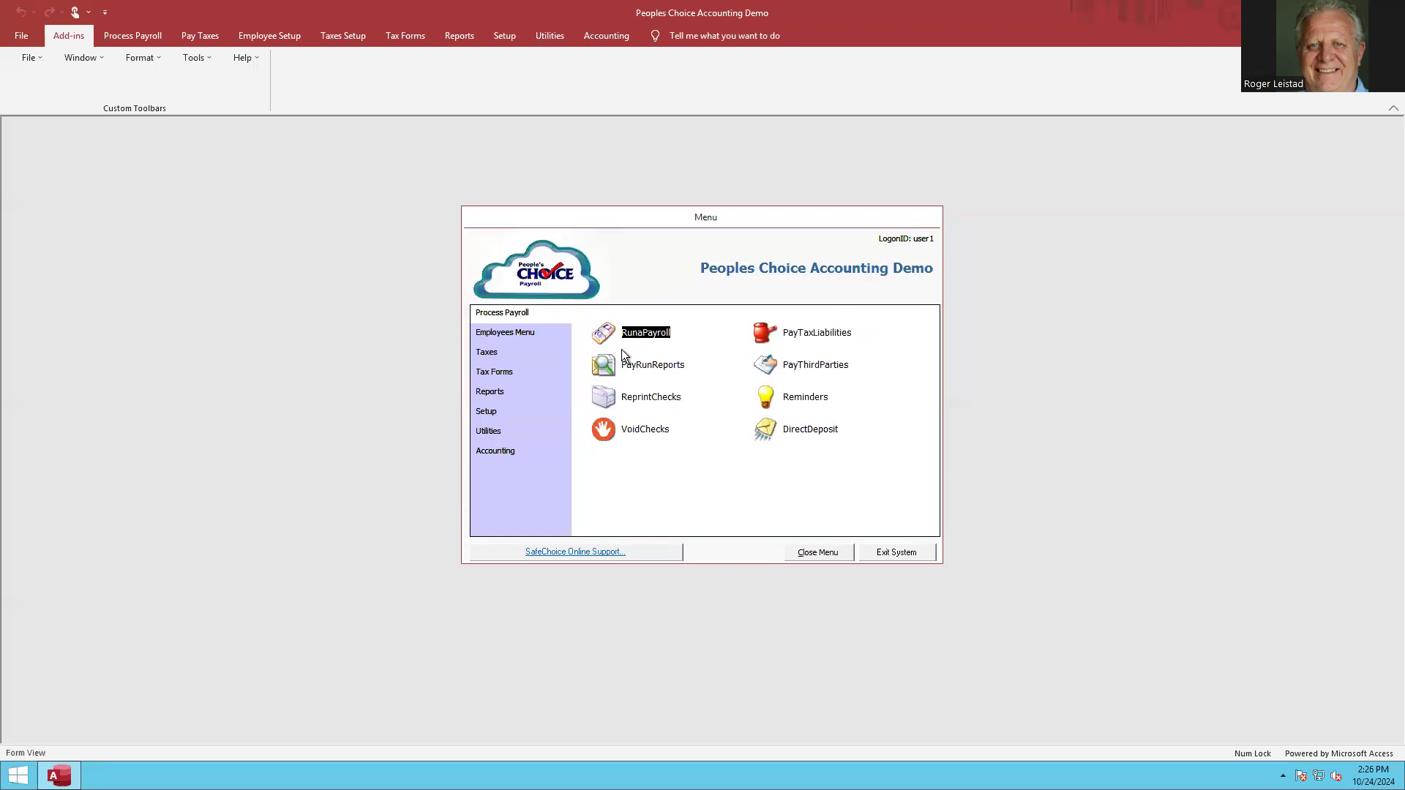
Open the direct deposit file window, review the existing ACH files, and preview the ACH file report for file ID 2.
left_click(766, 429)
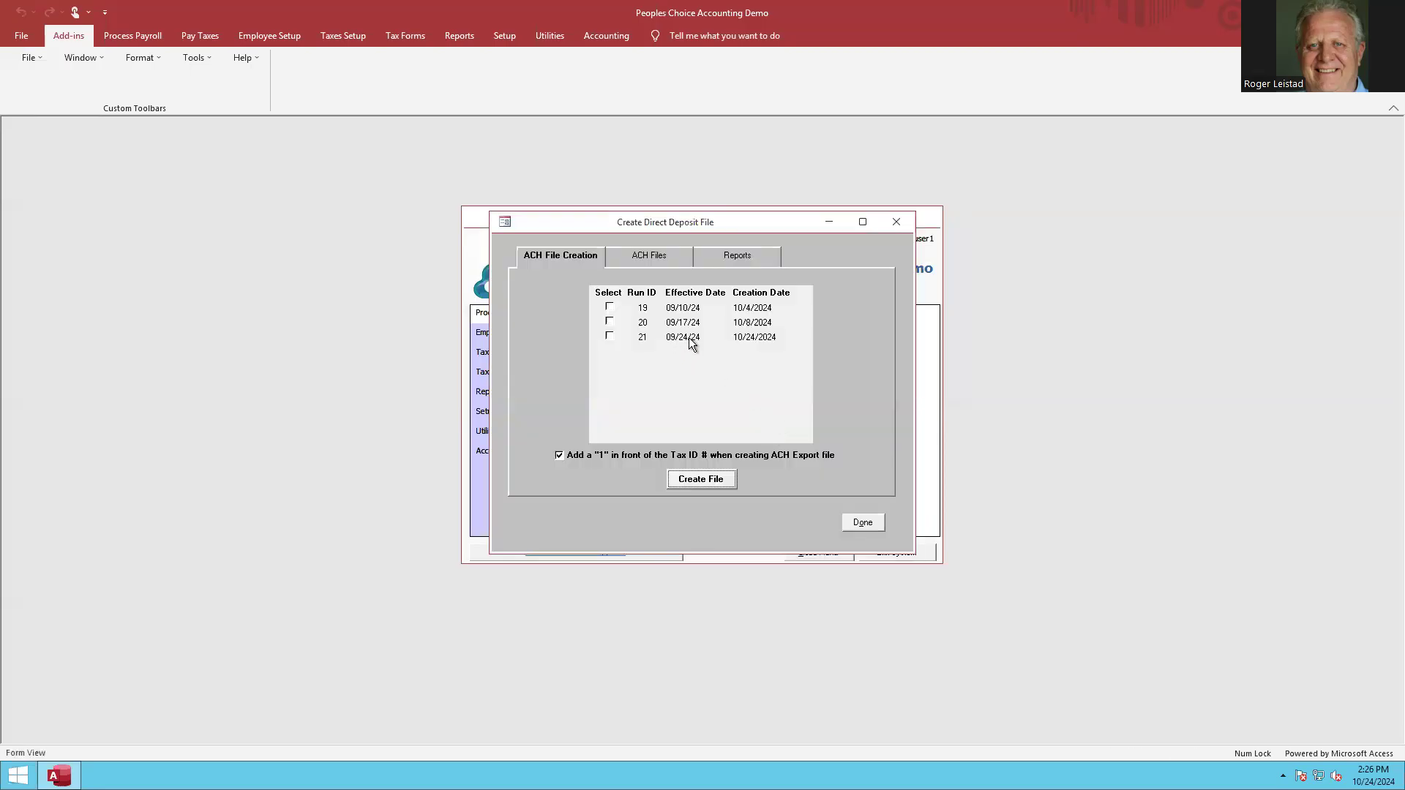
left_click(646, 259)
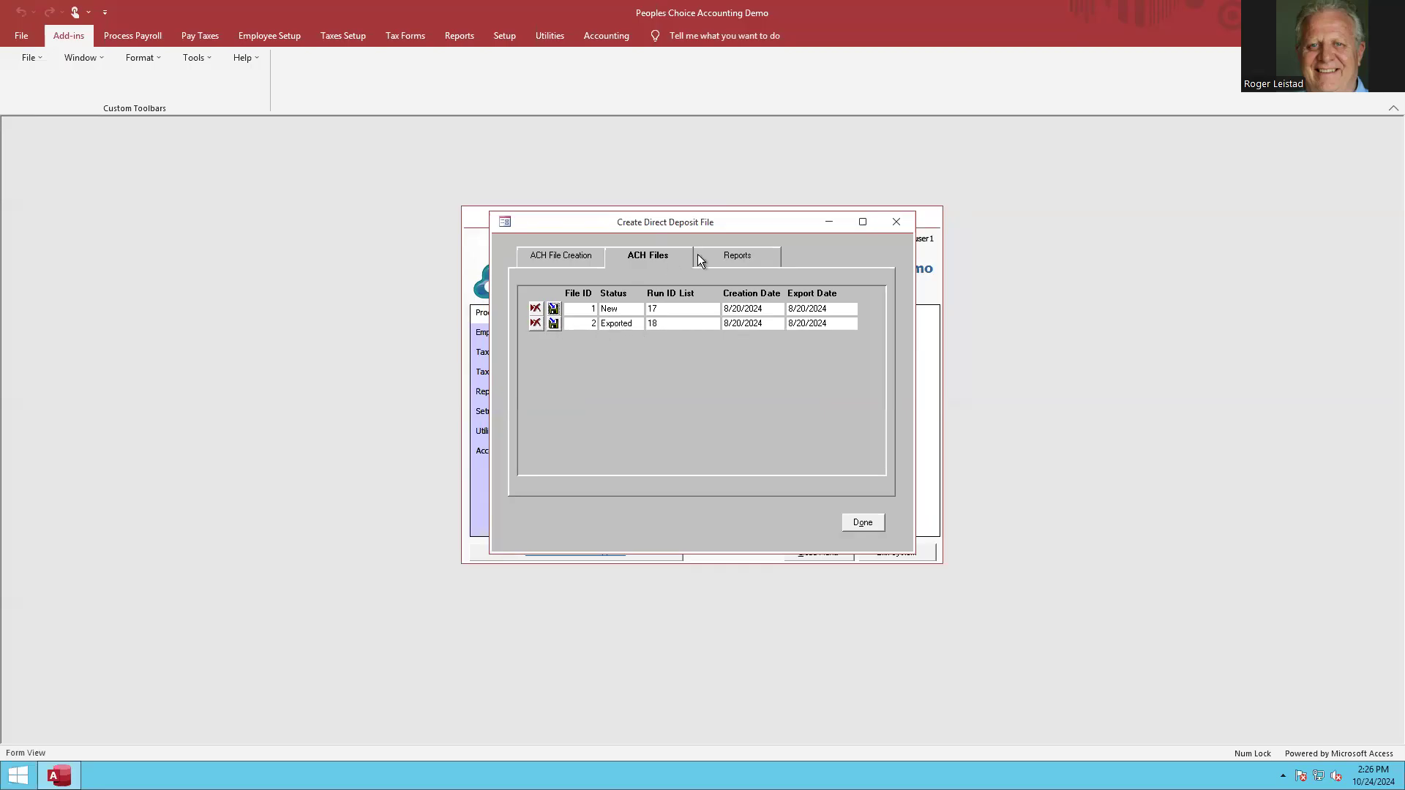
left_click(737, 259)
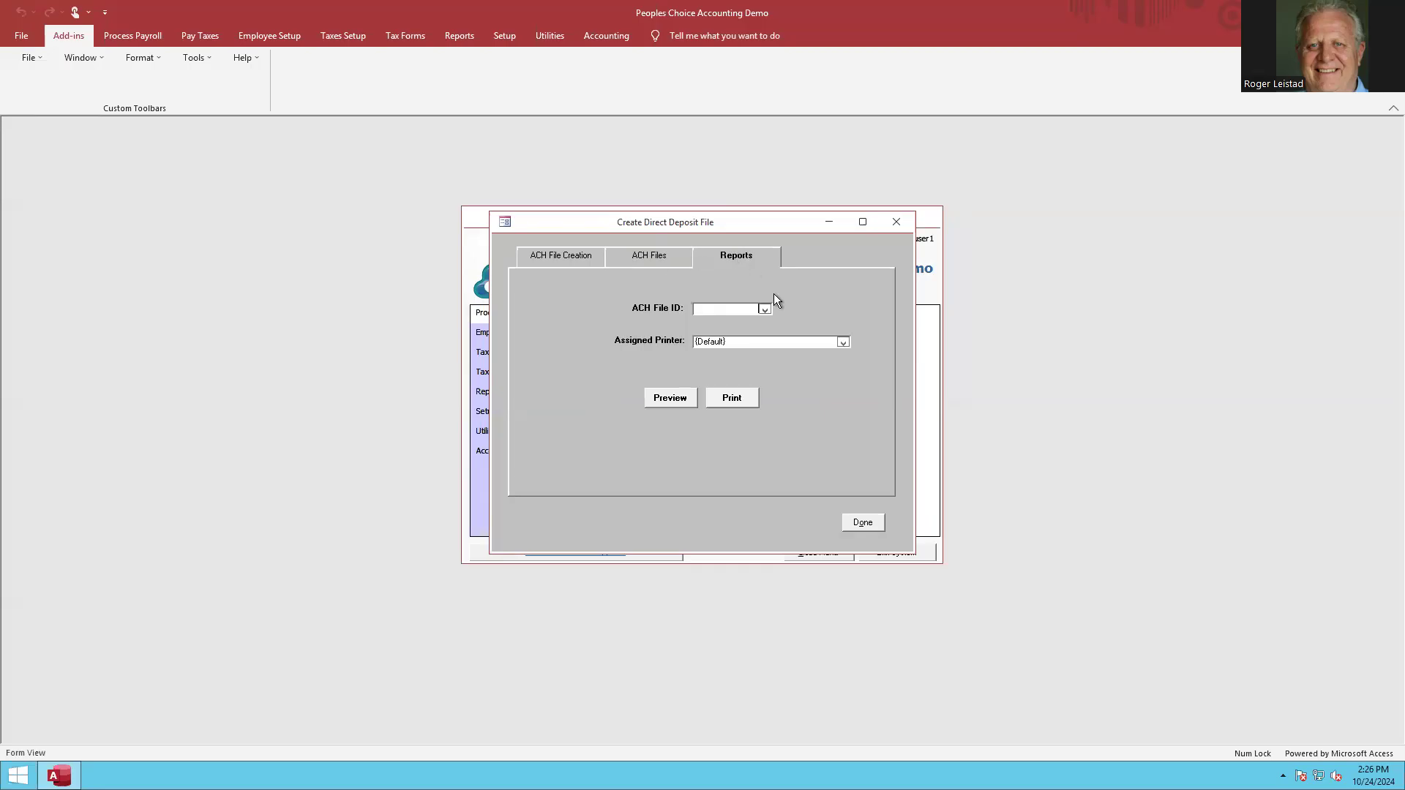
left_click(764, 309)
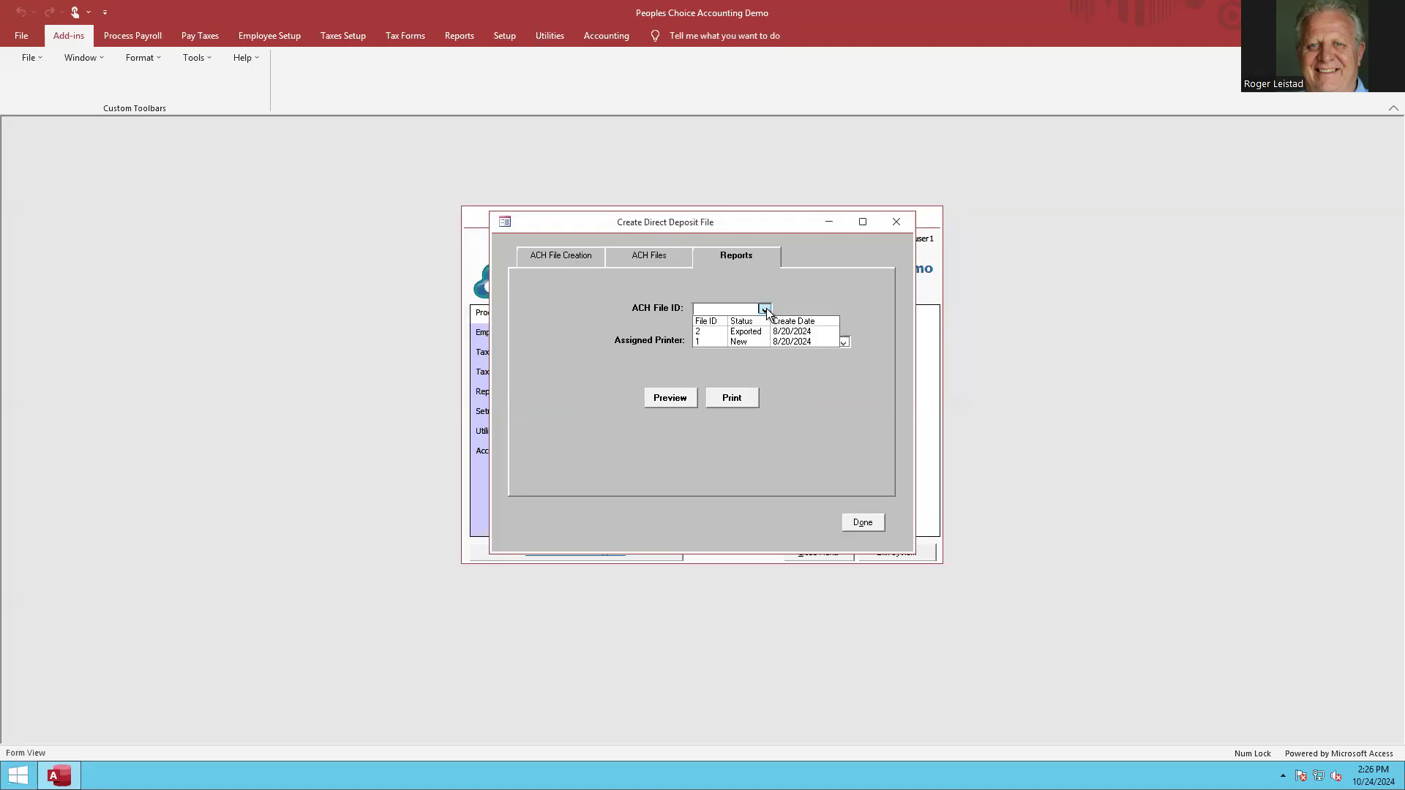
left_click(742, 336)
left_click(658, 398)
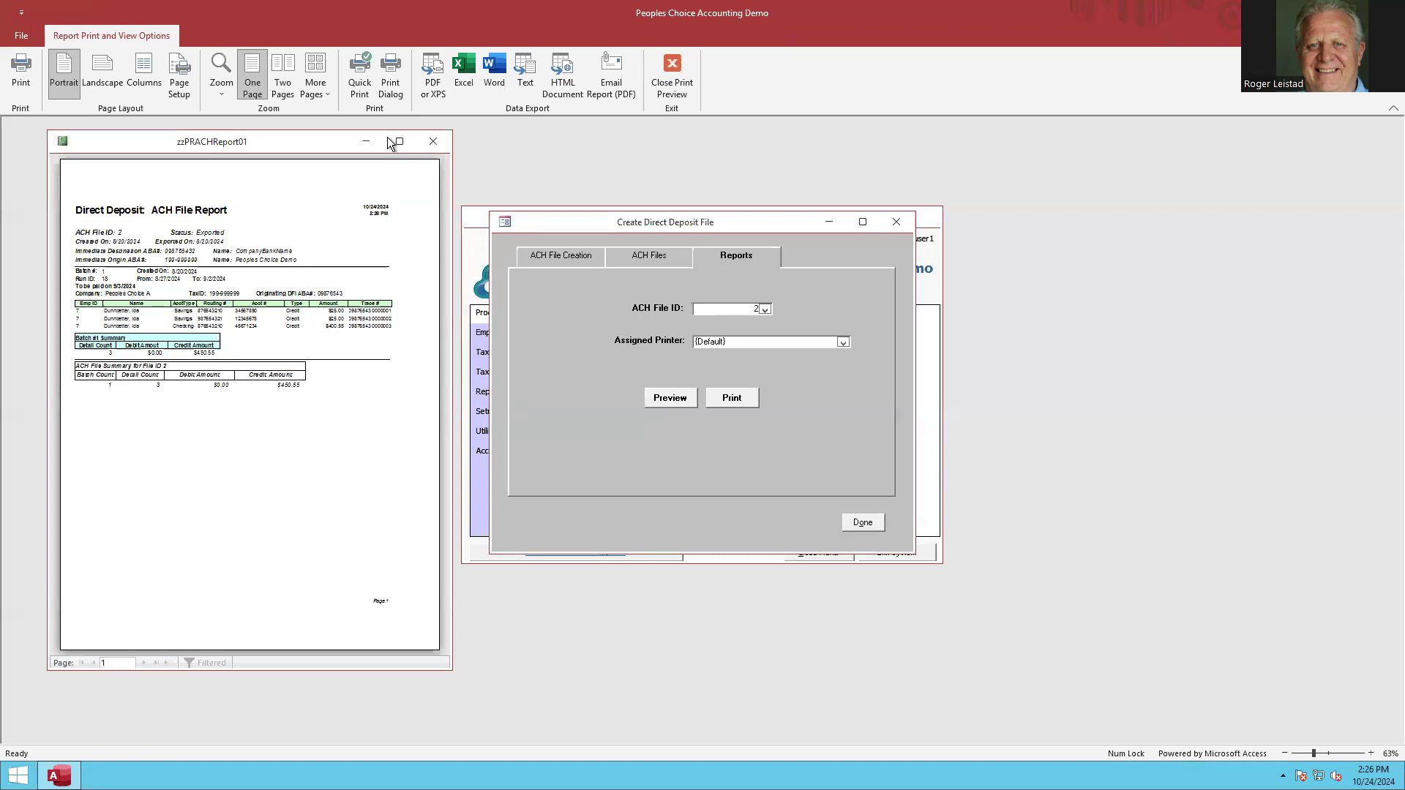
left_click(396, 142)
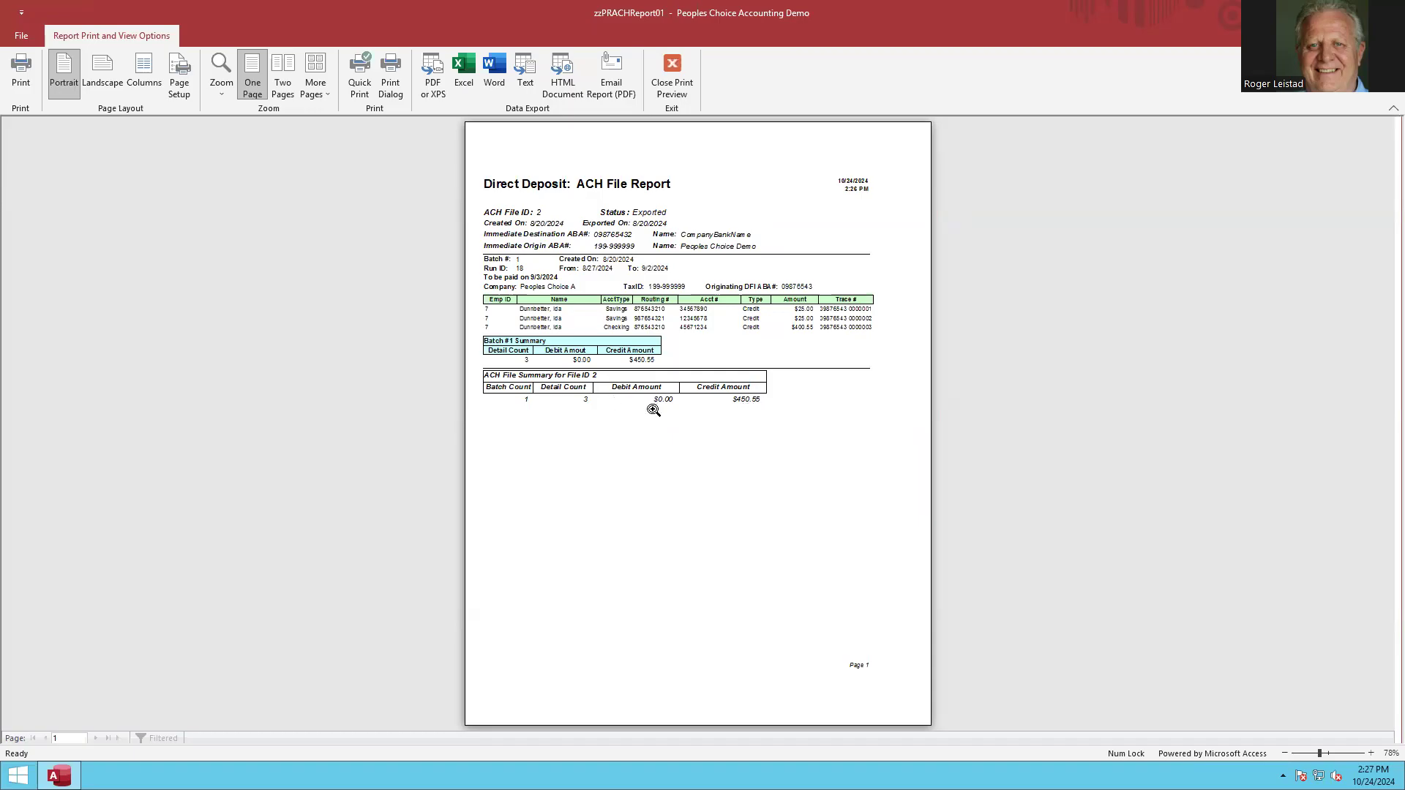
left_click(669, 68)
left_click(372, 713)
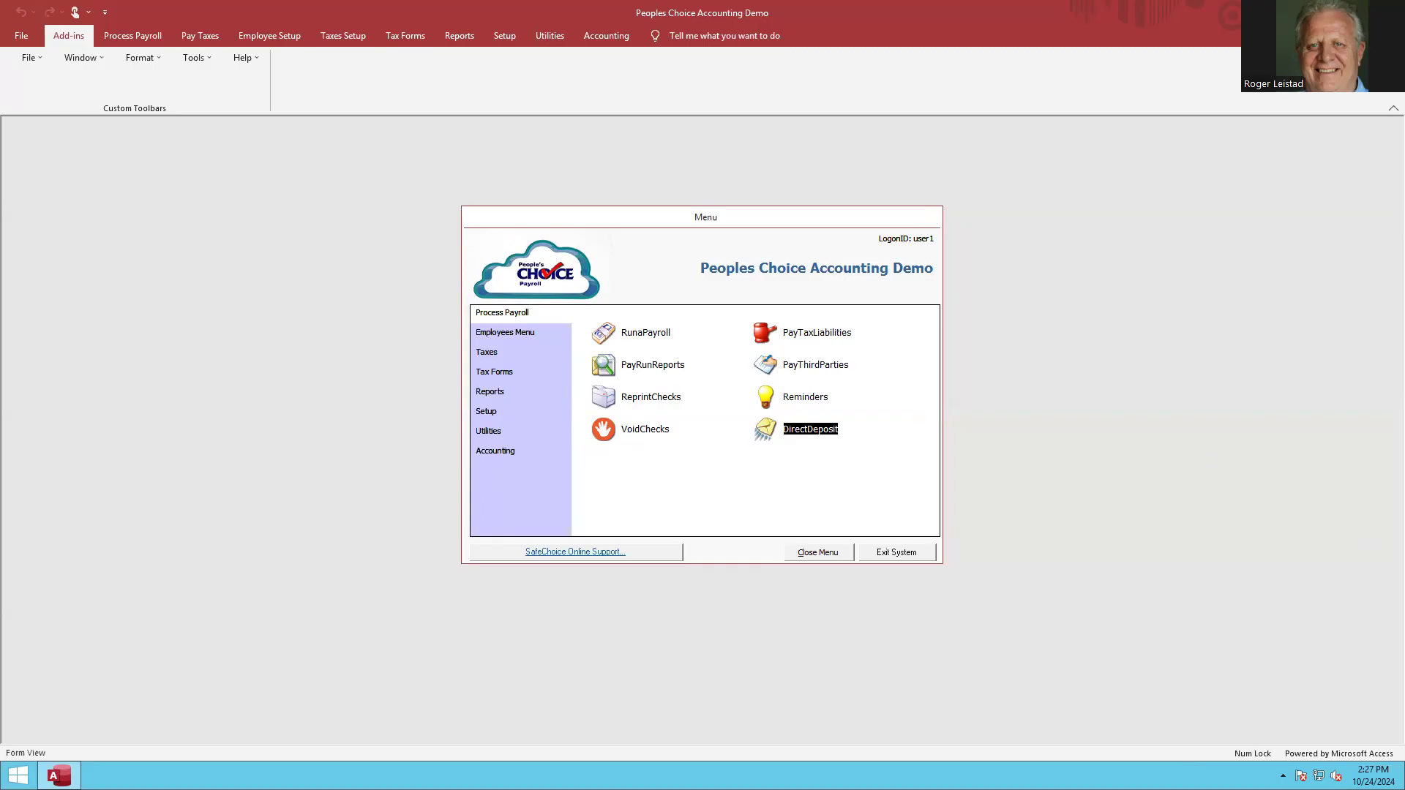
mouse_move(1404, 789)
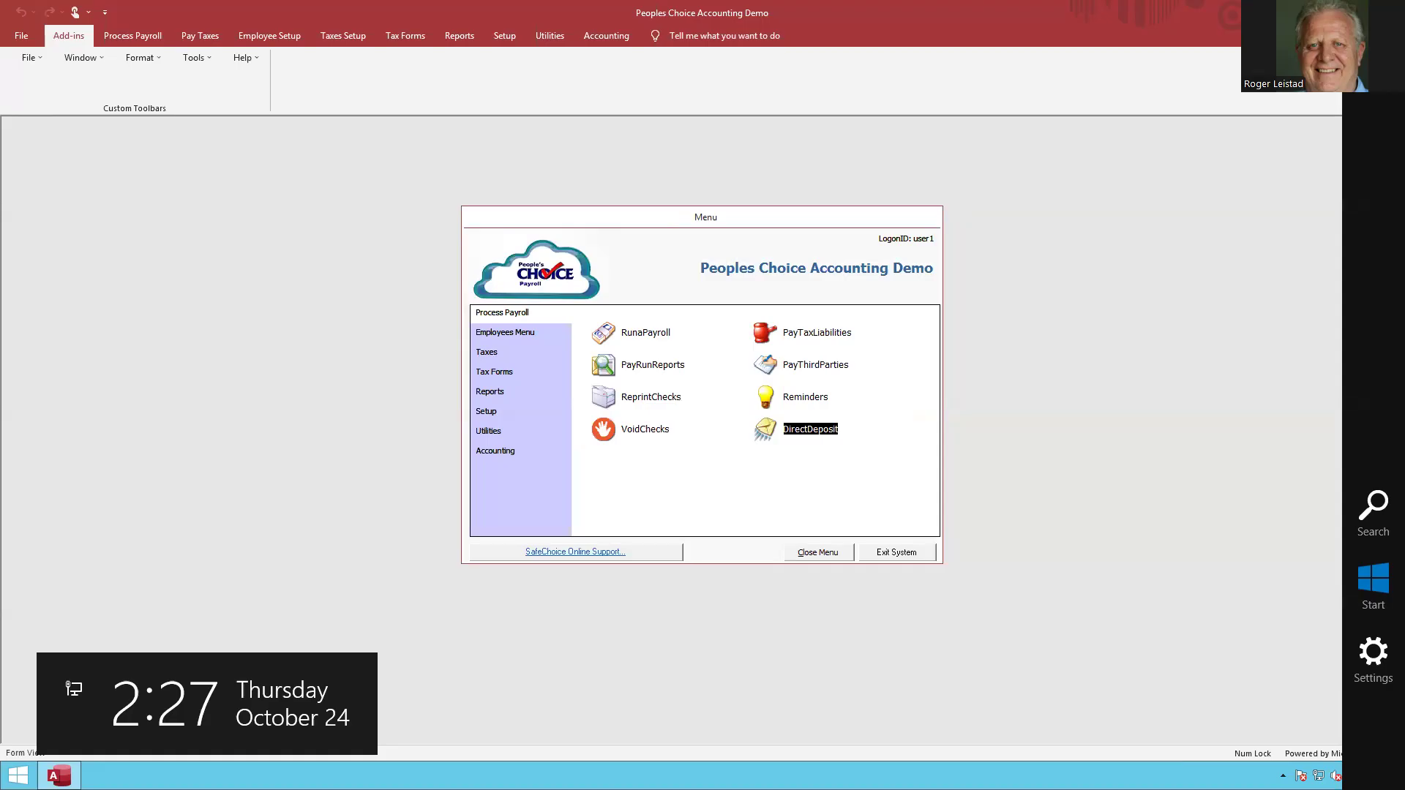
key("alt+Tab")
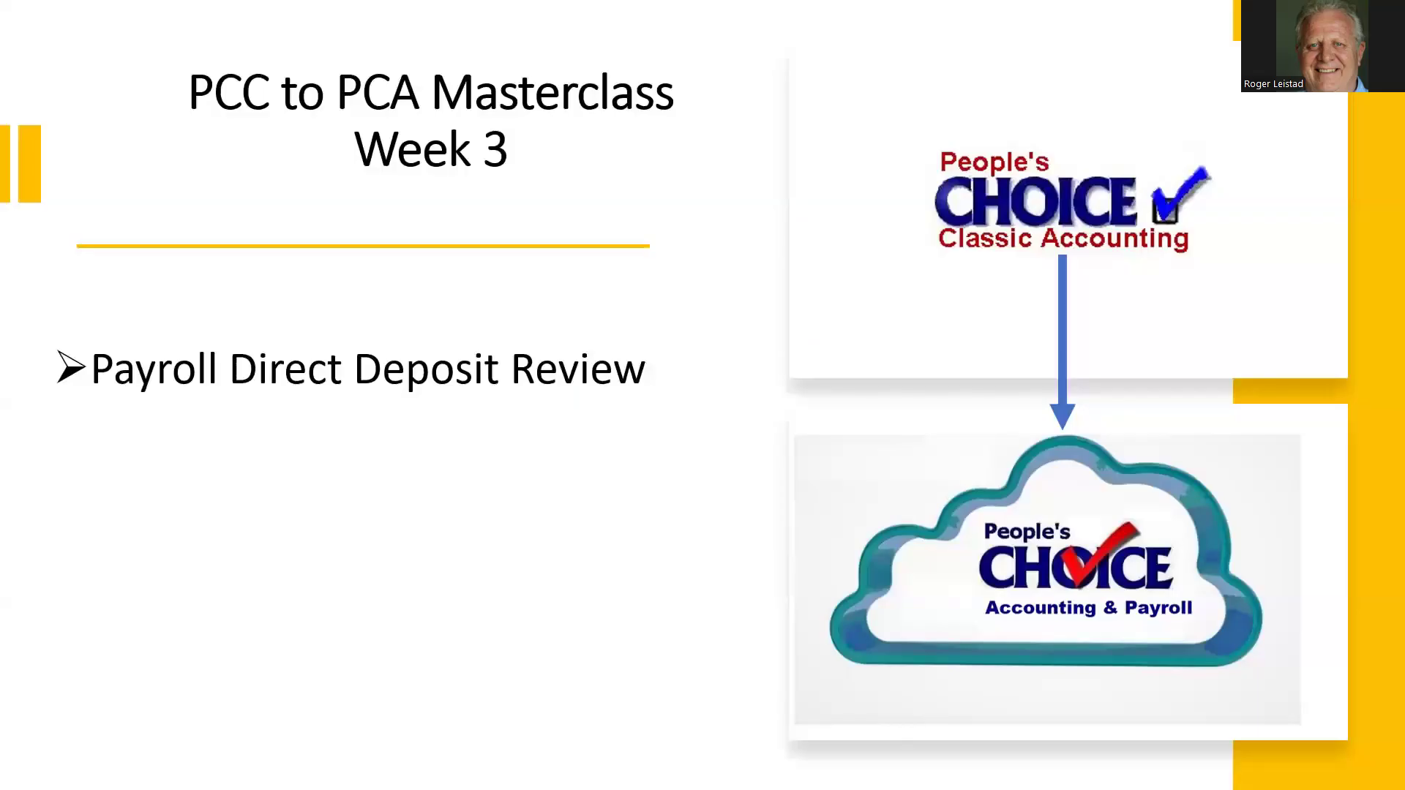
key("Right")
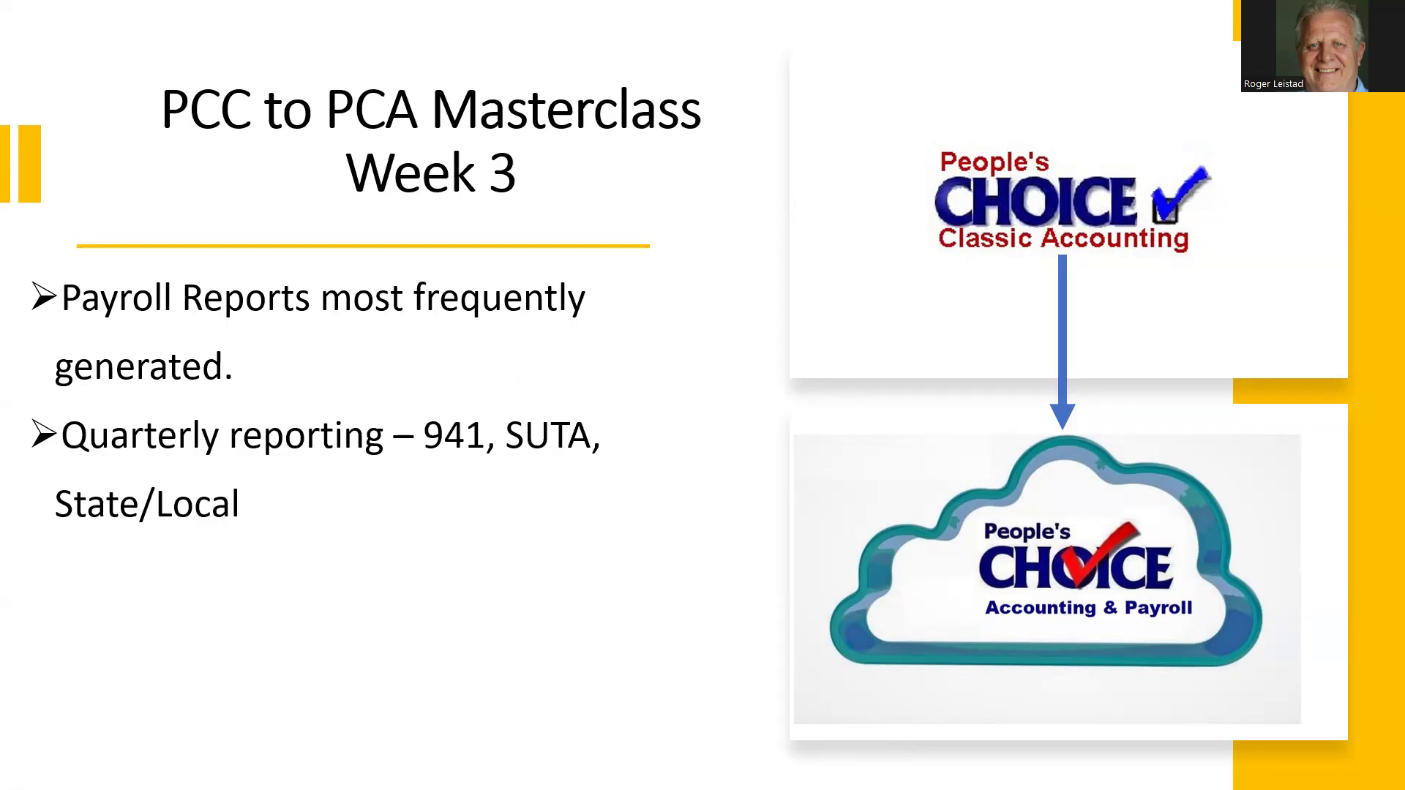
Switch to the PCC Convert to PCA payroll and preview the Employer 941 Liability Report for Last Quarter.
key("alt+Tab")
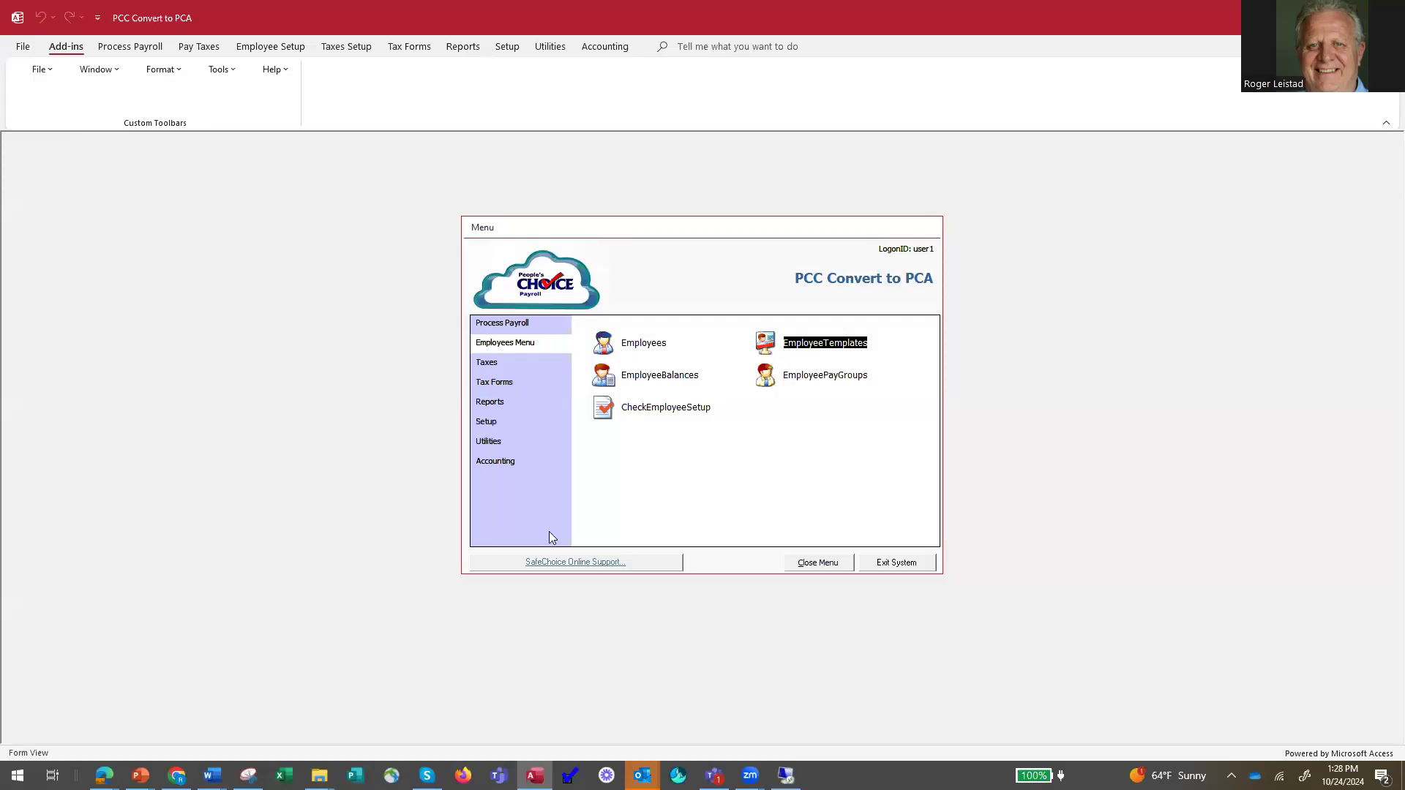
left_click(496, 403)
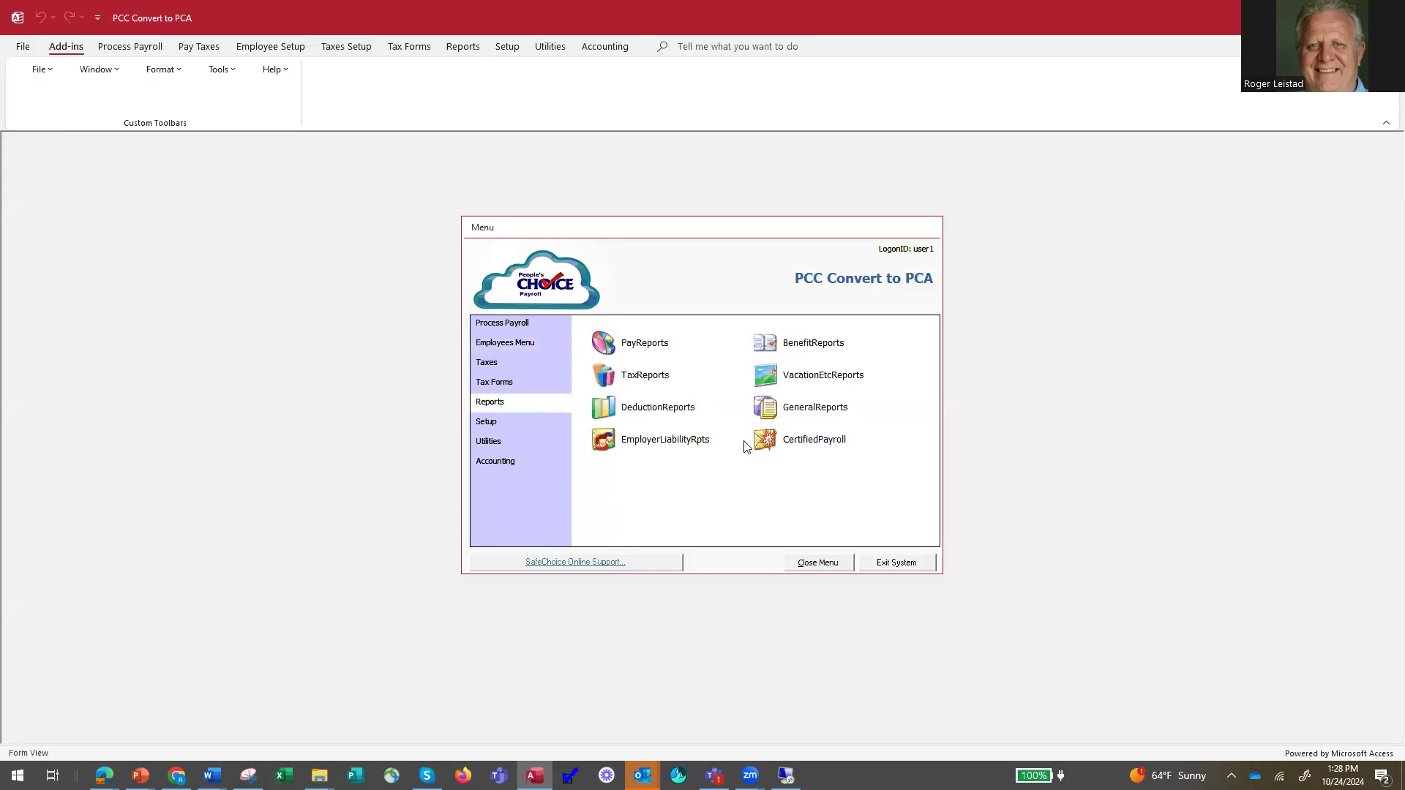
left_click(647, 442)
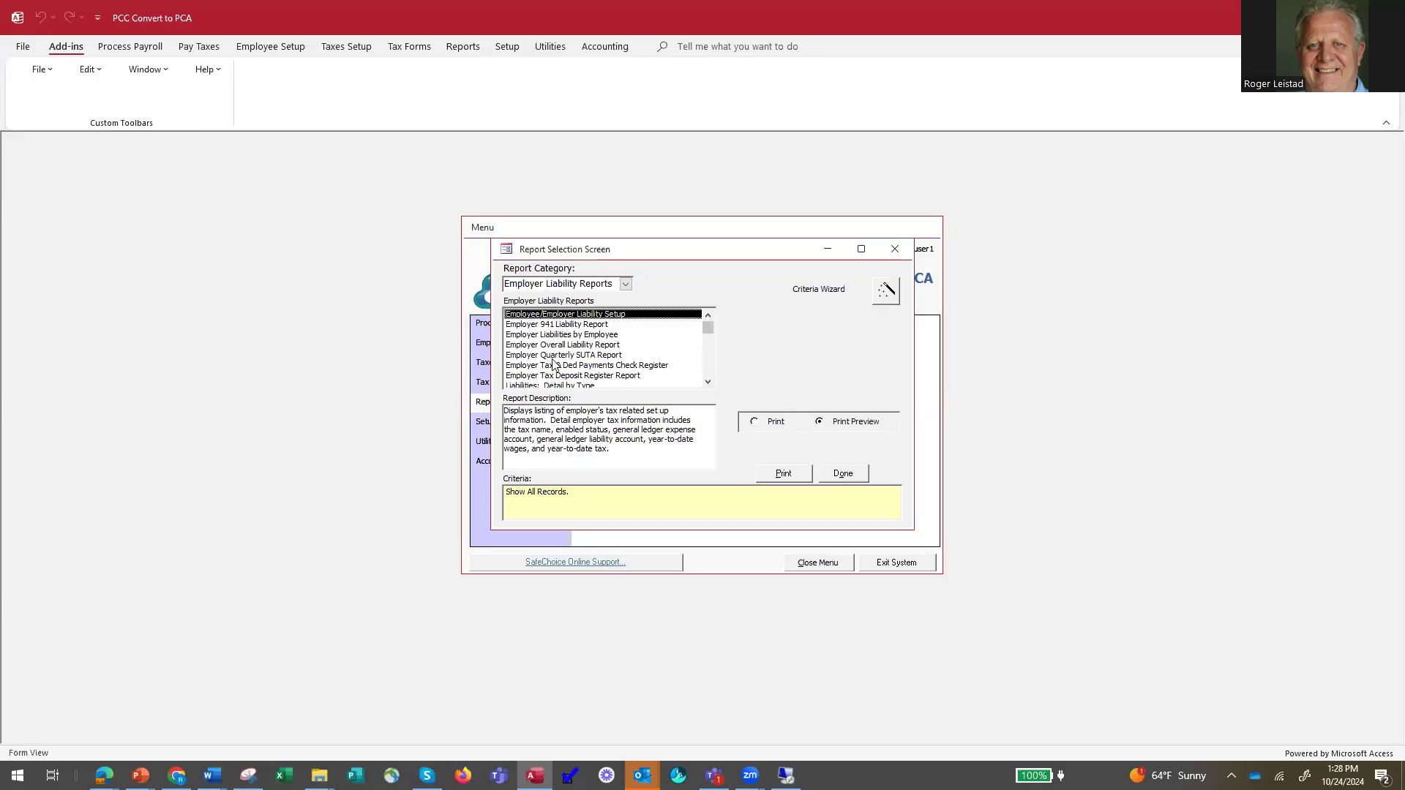
left_click(564, 326)
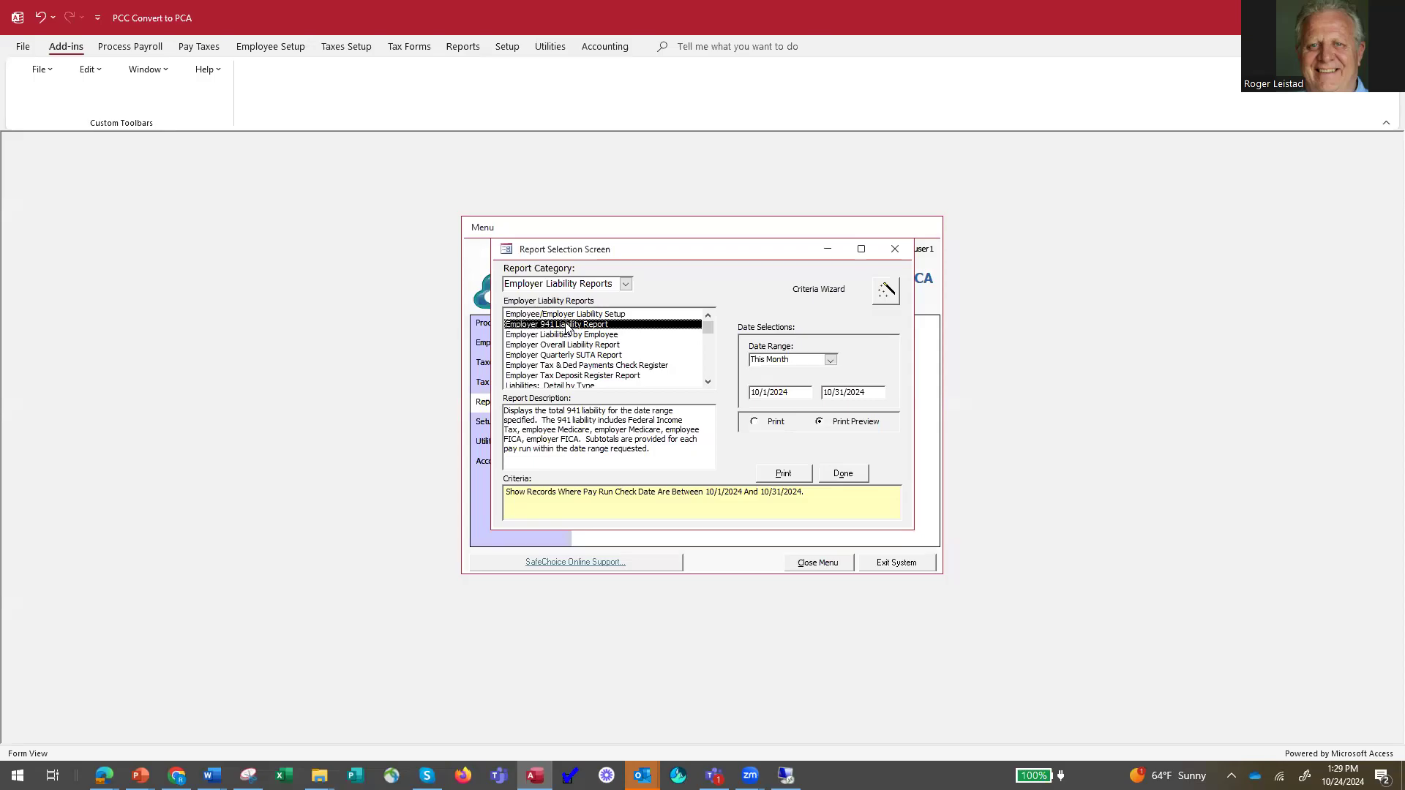
left_click(831, 360)
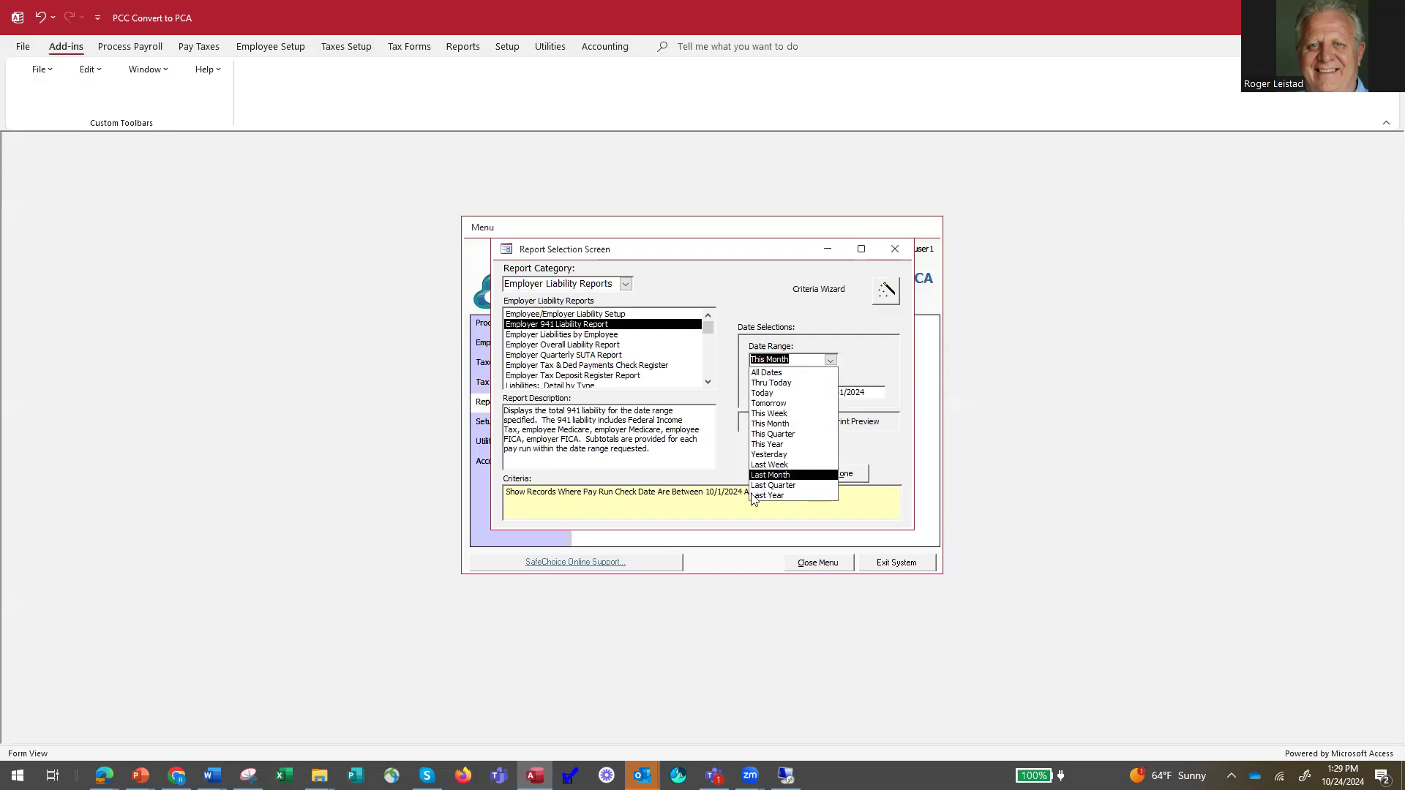
left_click(794, 485)
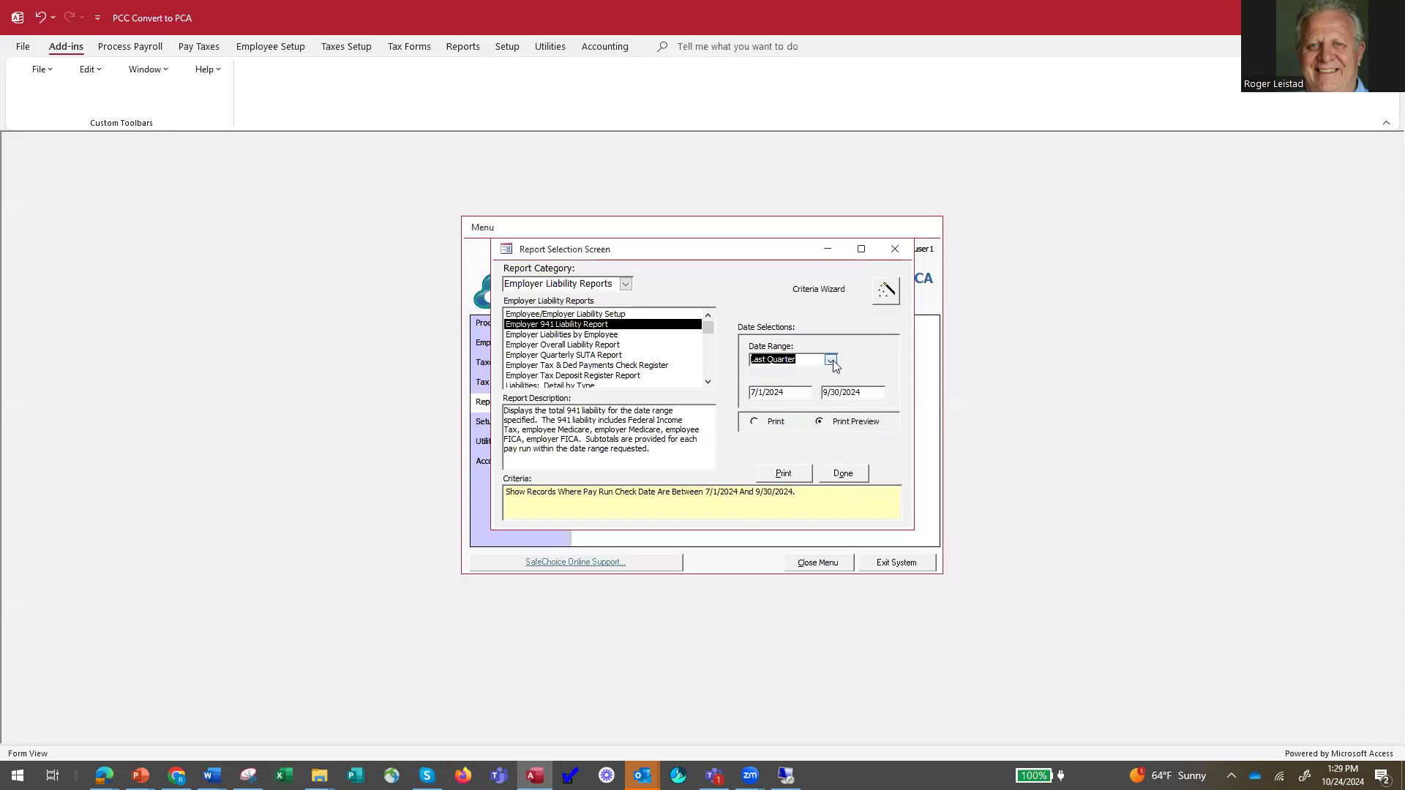
left_click(784, 475)
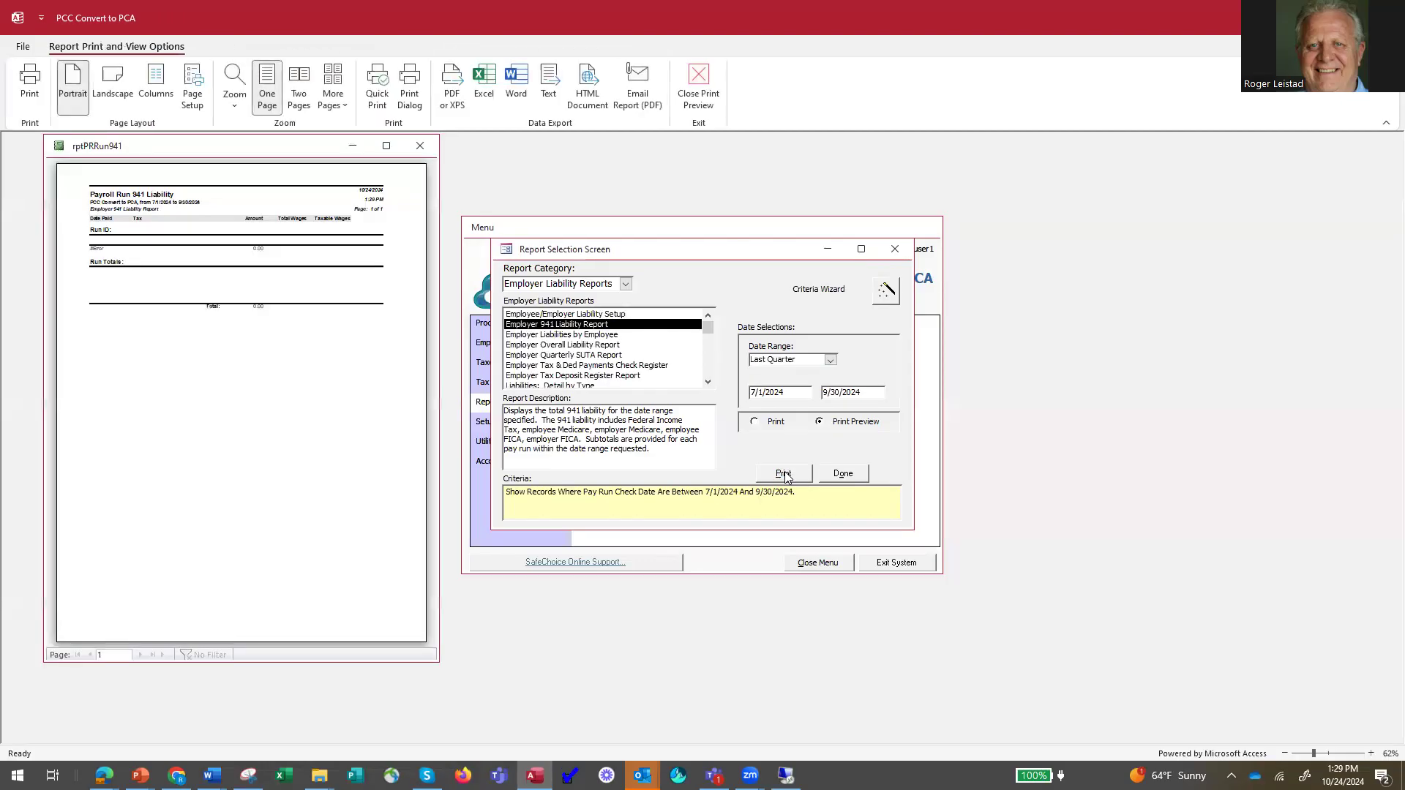
Enlarge the Last Quarter 941 liability report to view it, and close the preview and the report selection screen.
left_click(387, 147)
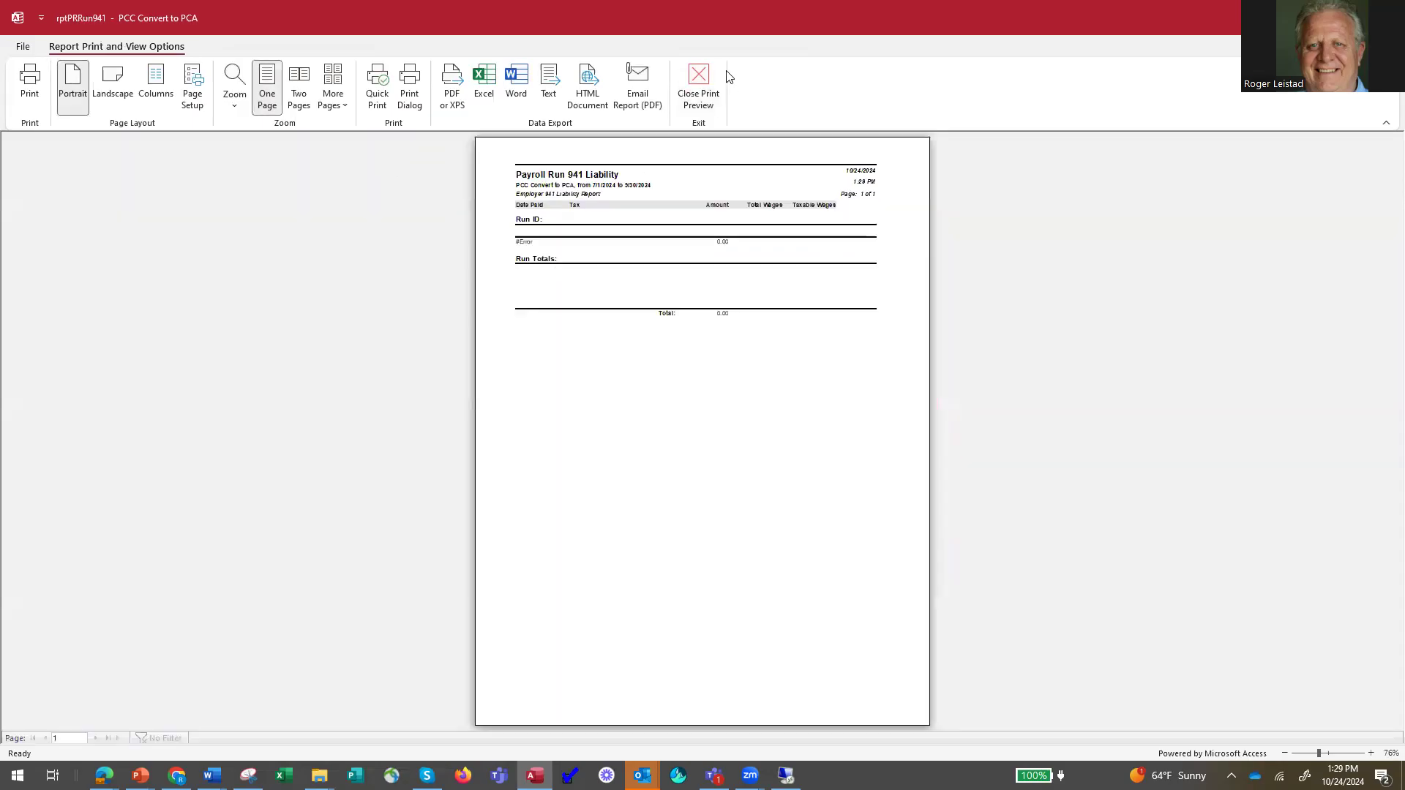
left_click(701, 81)
left_click(354, 347)
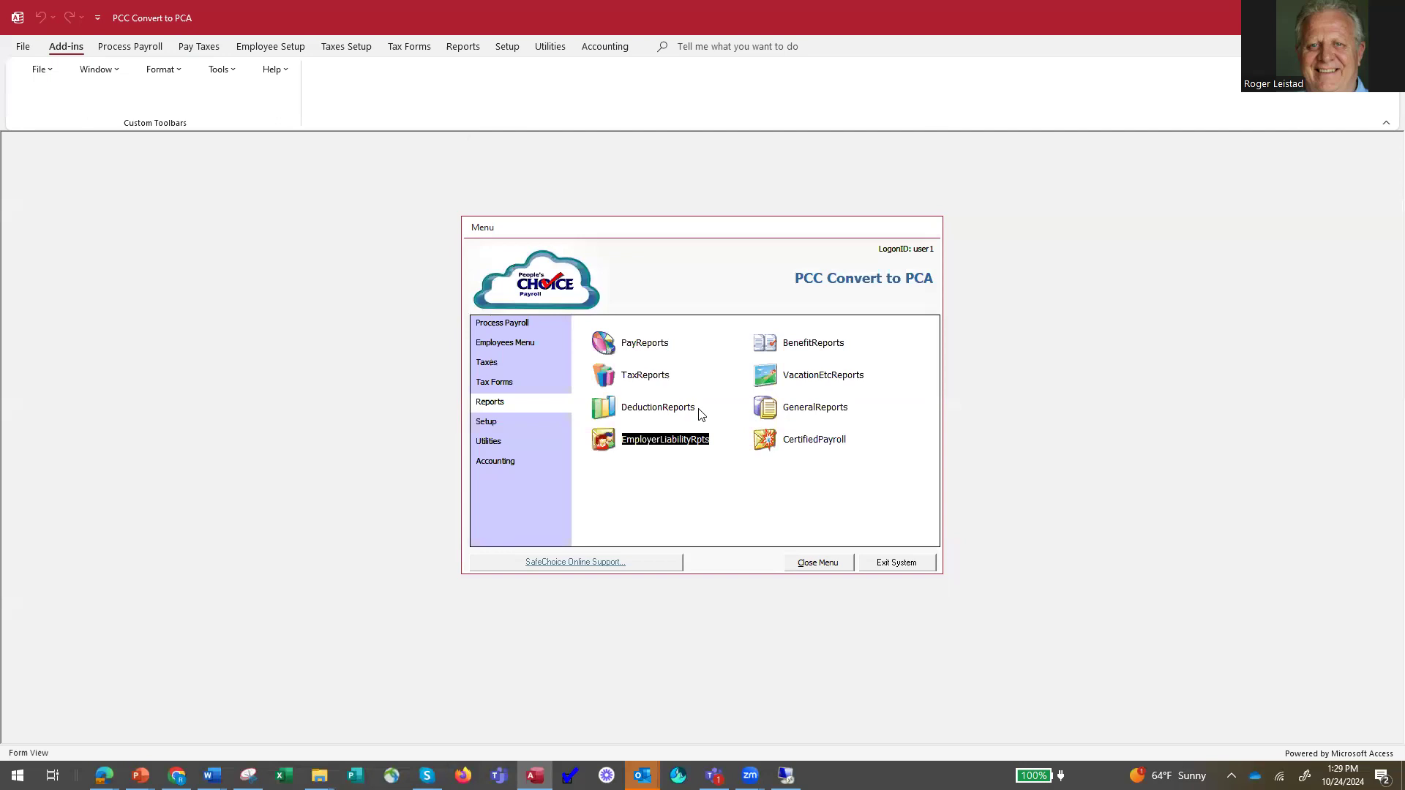
Preview the Employer 941 Liability Report from the employer liability reports with the date range This Year.
left_click(609, 438)
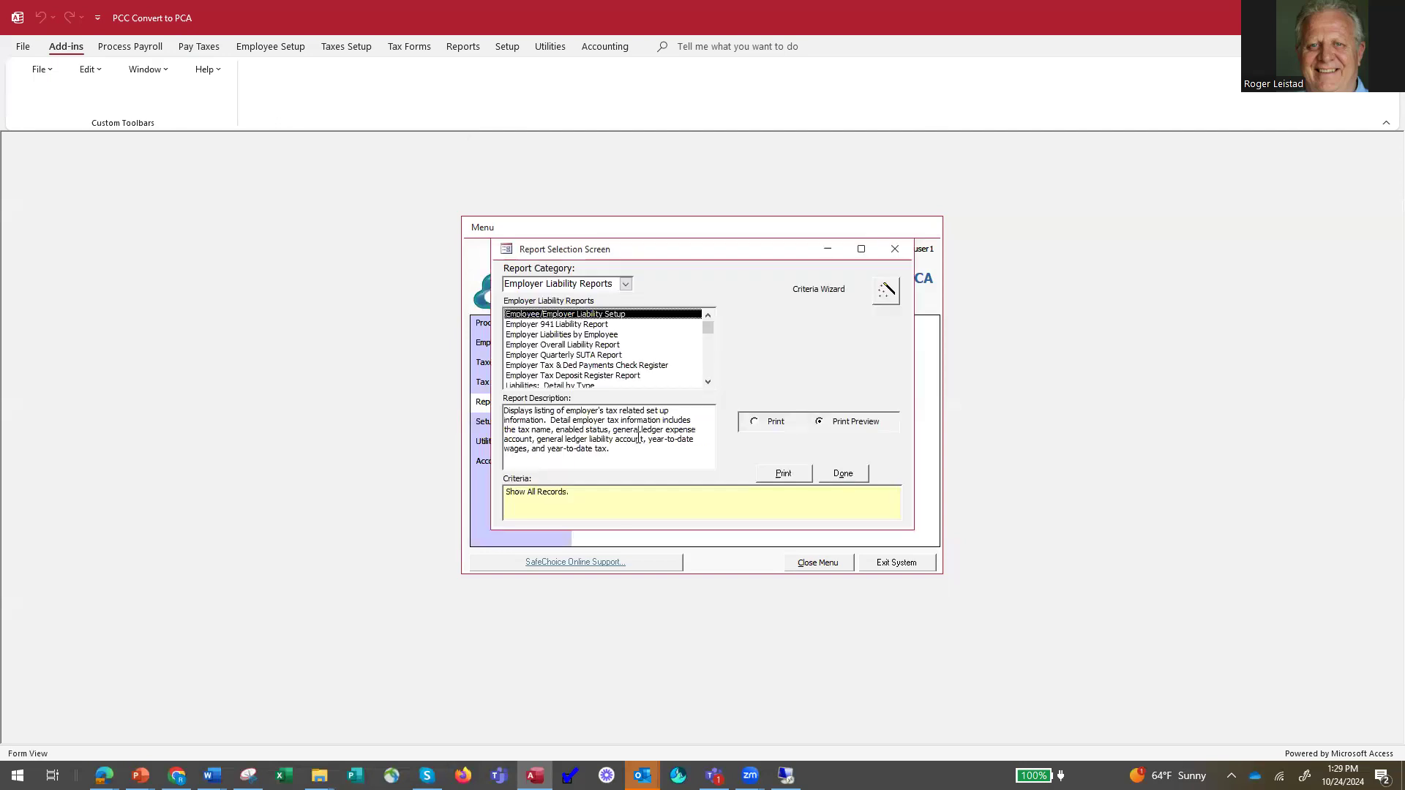
left_click(603, 325)
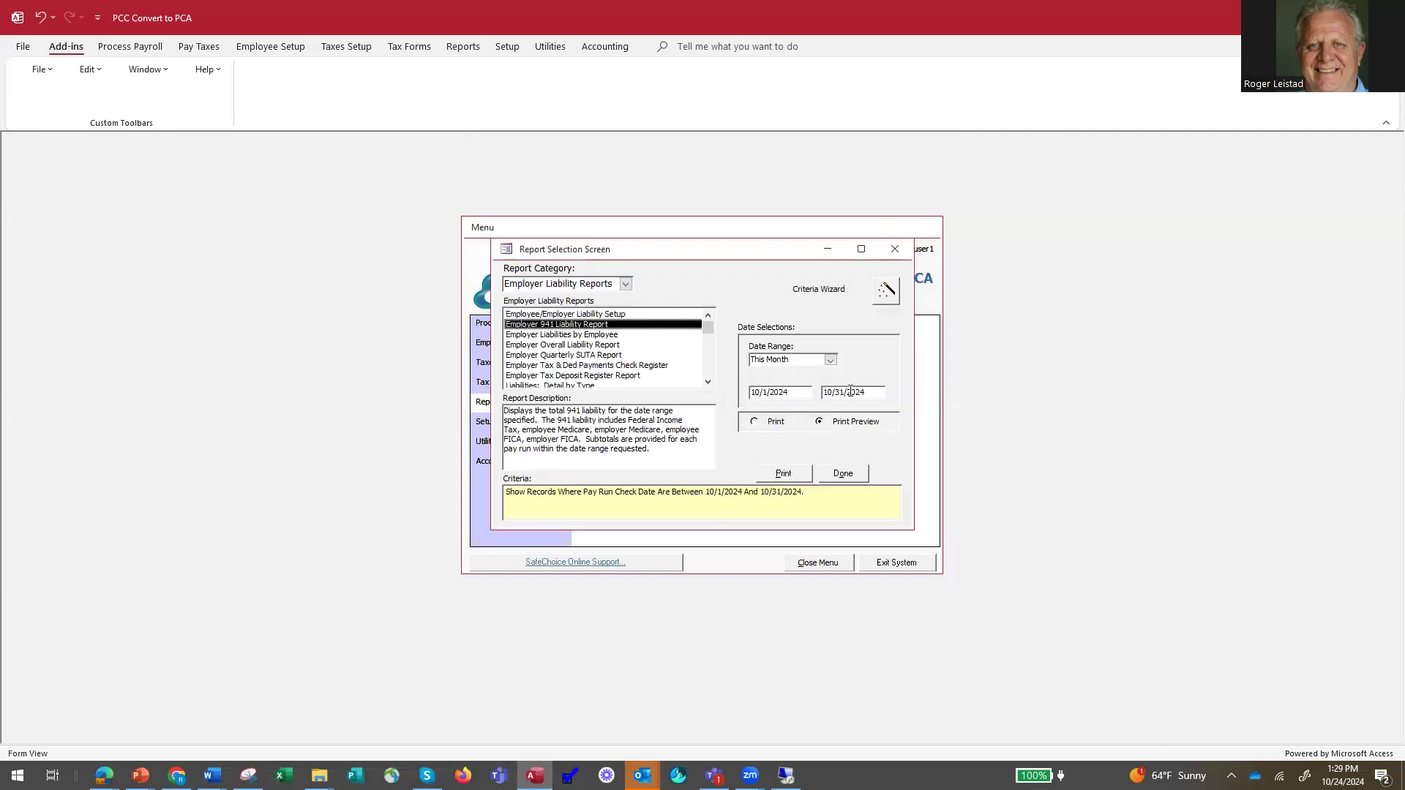
left_click(830, 361)
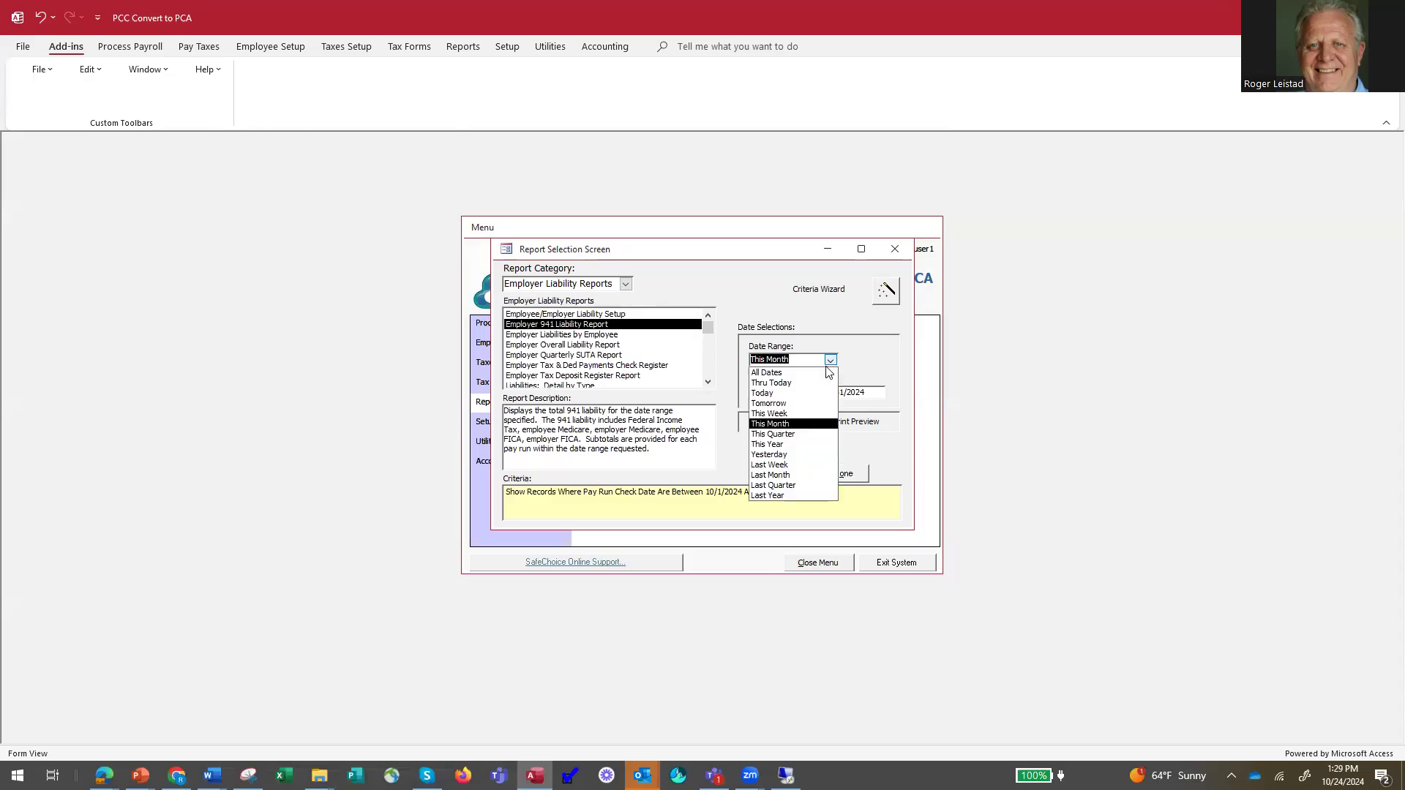
left_click(799, 444)
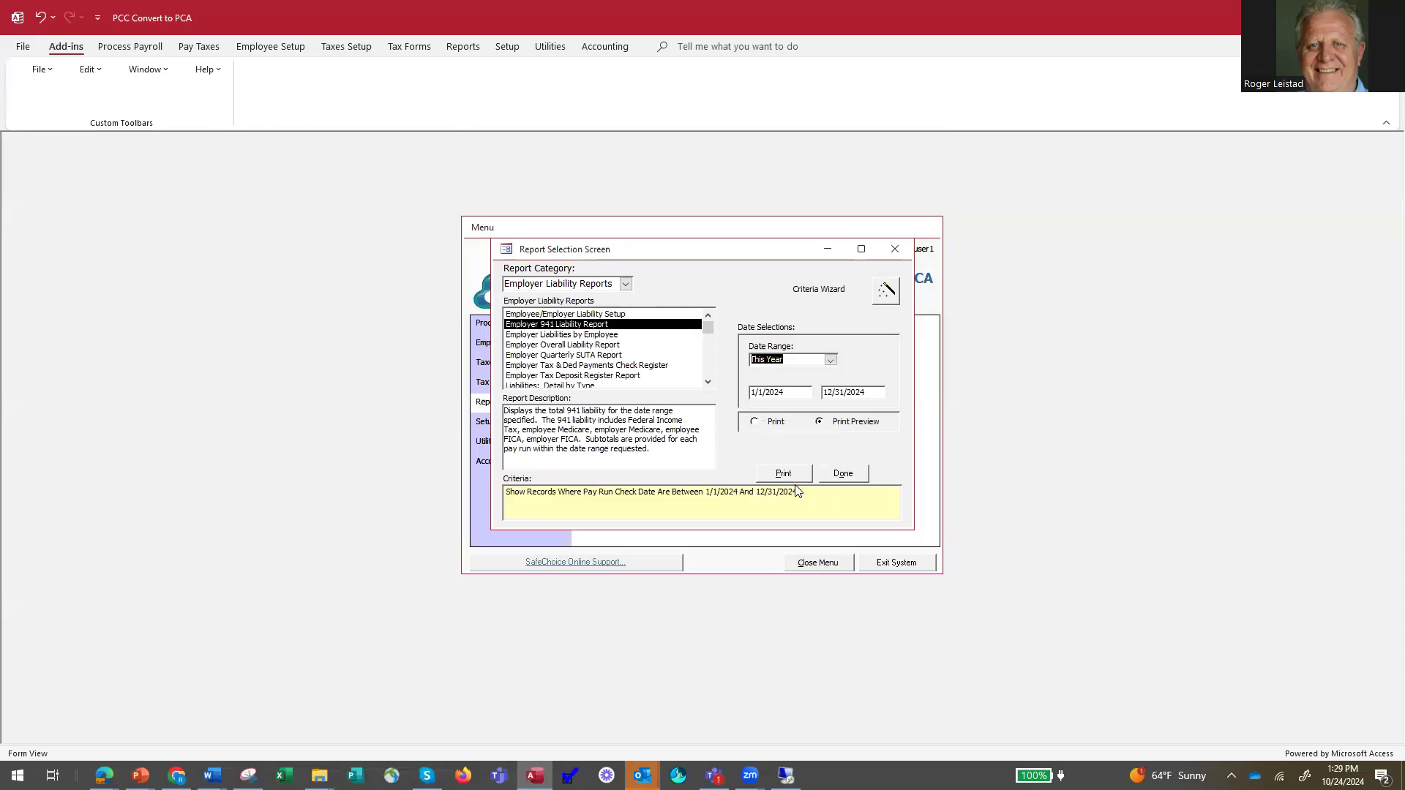
left_click(783, 474)
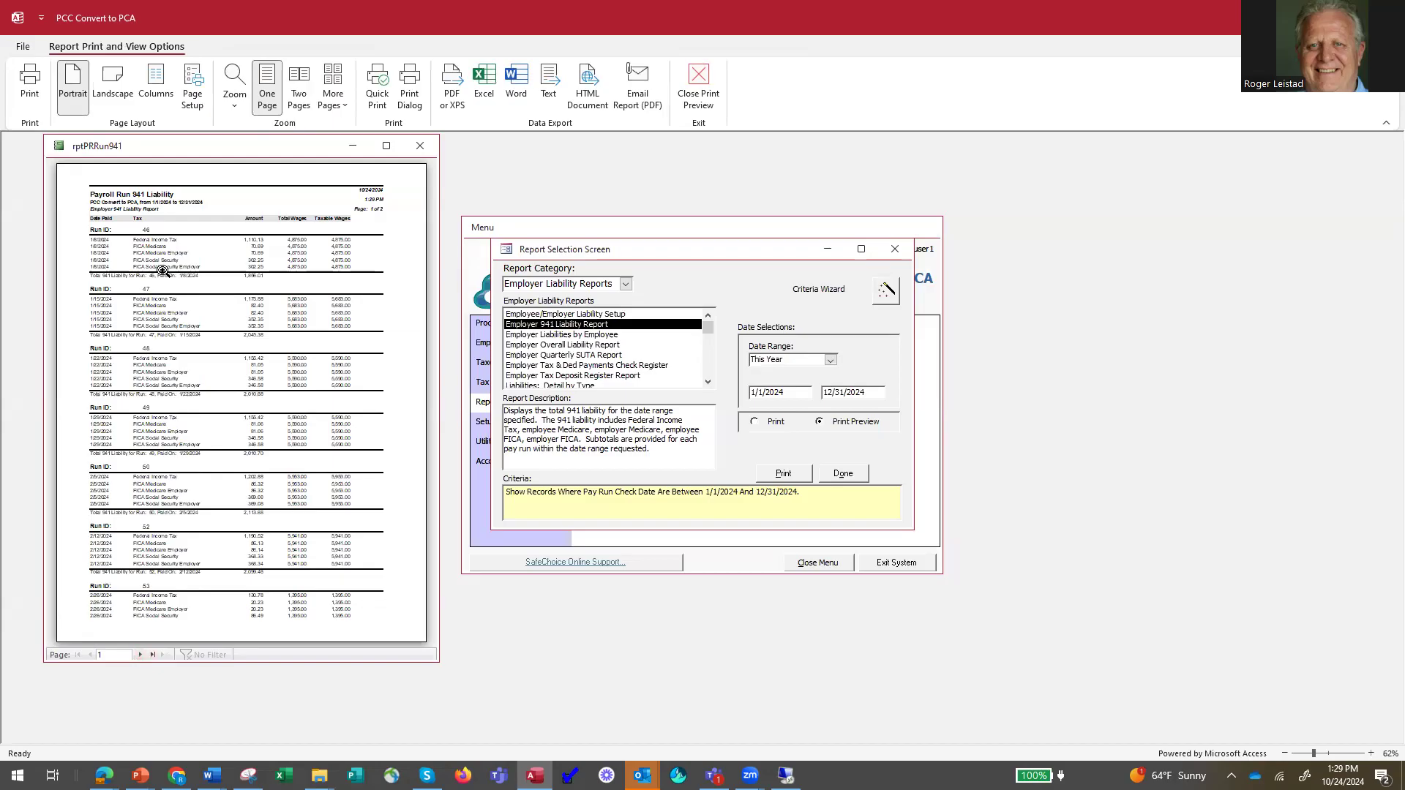
Examine the run totals on the second page of the This Year 941 liability report, and close the report and selection screen.
left_click(139, 656)
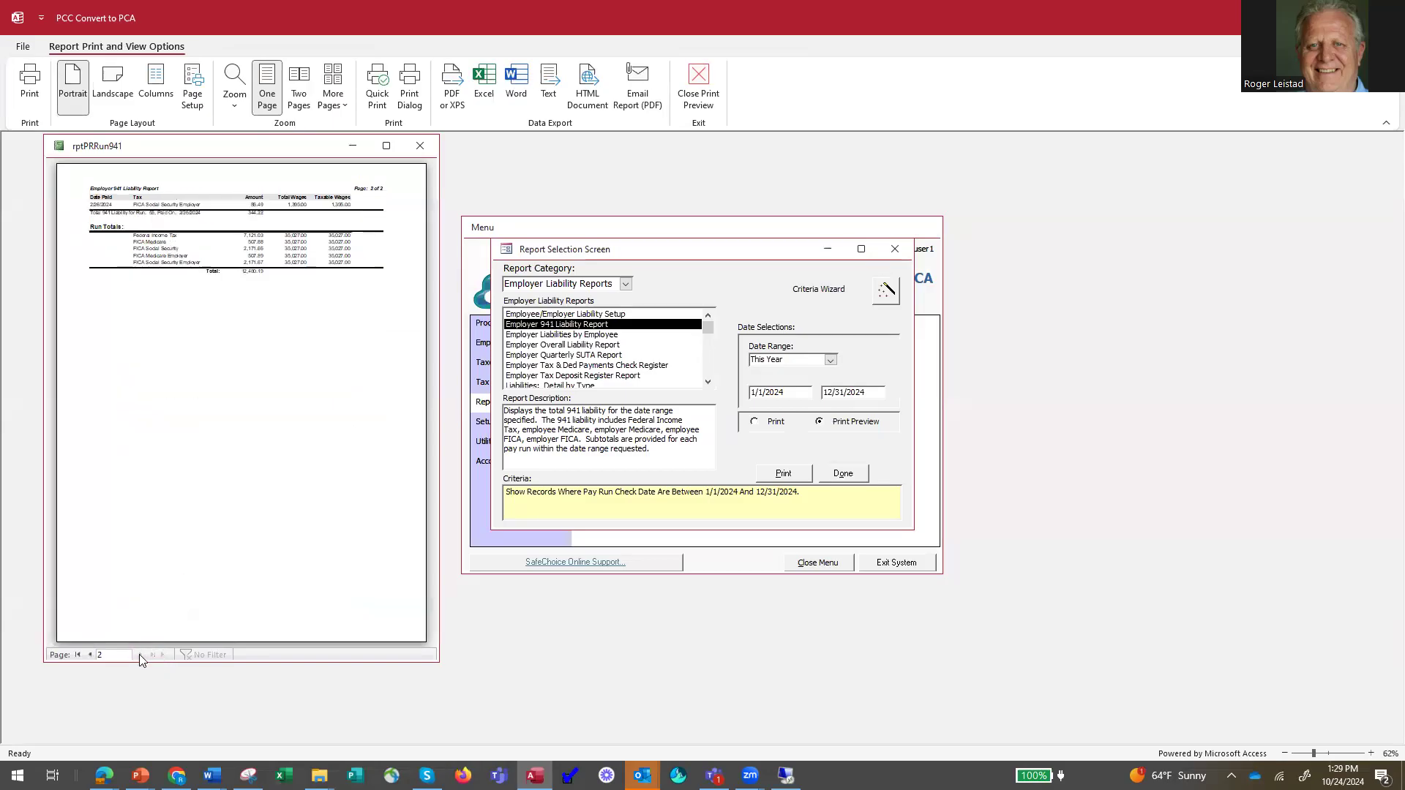
left_click(348, 289)
left_click_drag(330, 146, 751, 177)
left_click(695, 271)
left_click(696, 284)
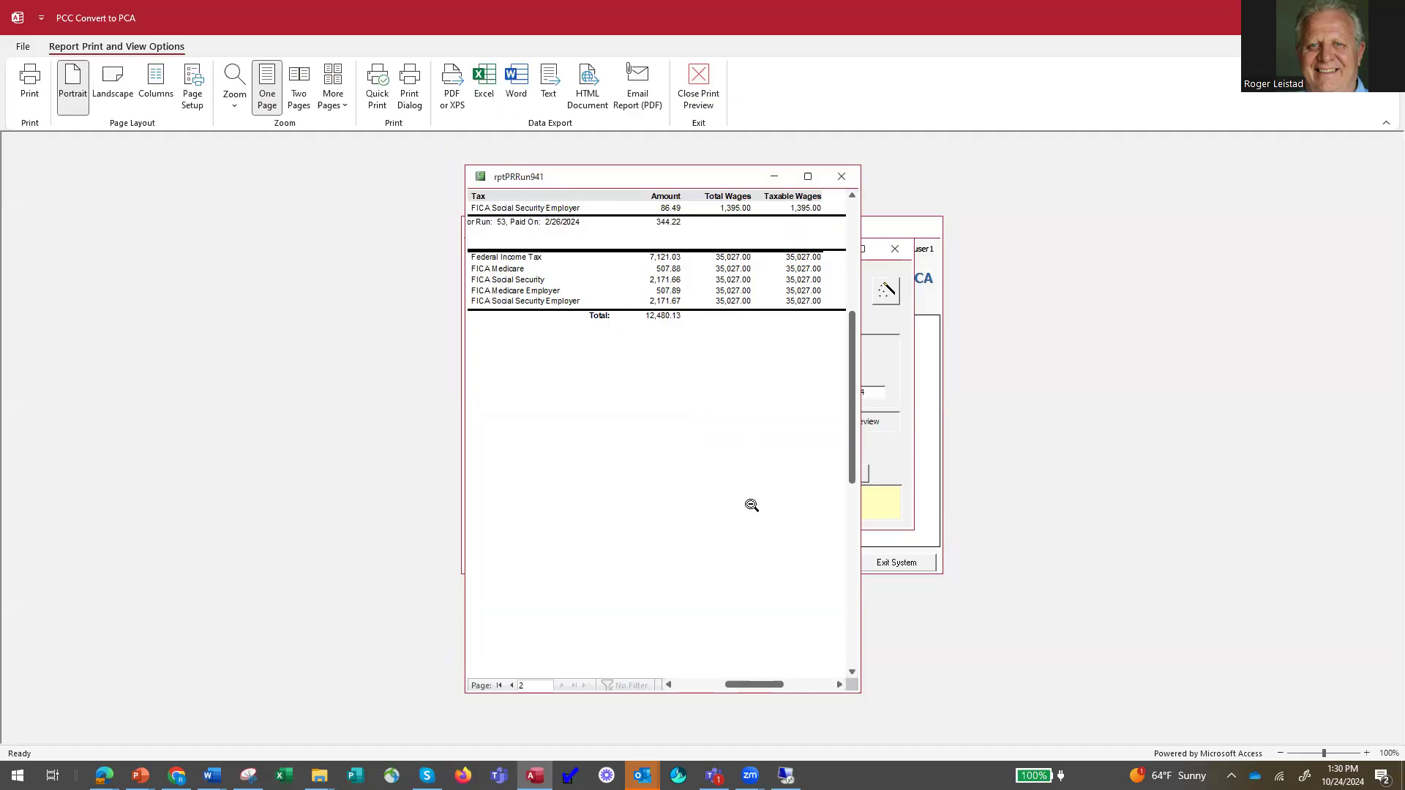
left_click(841, 176)
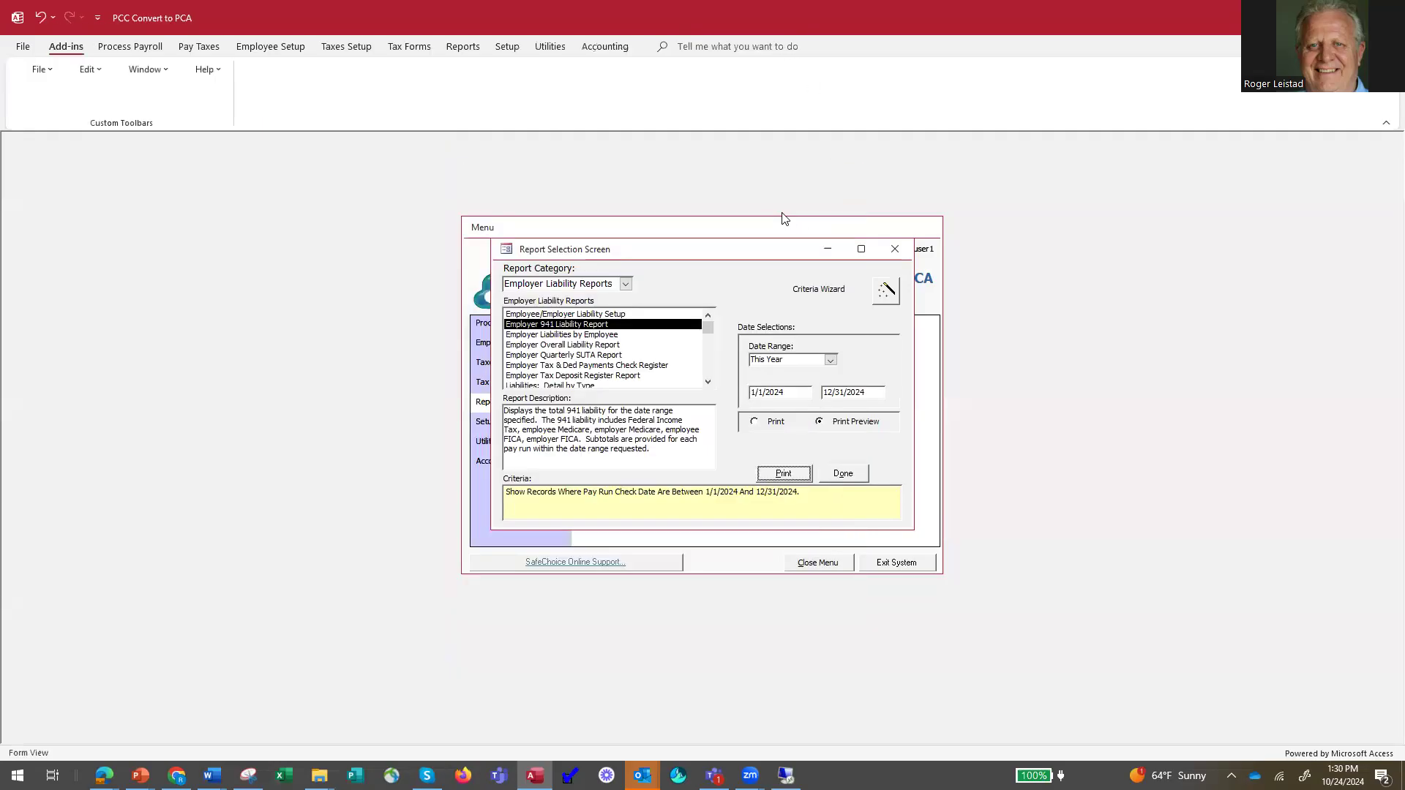
left_click(845, 476)
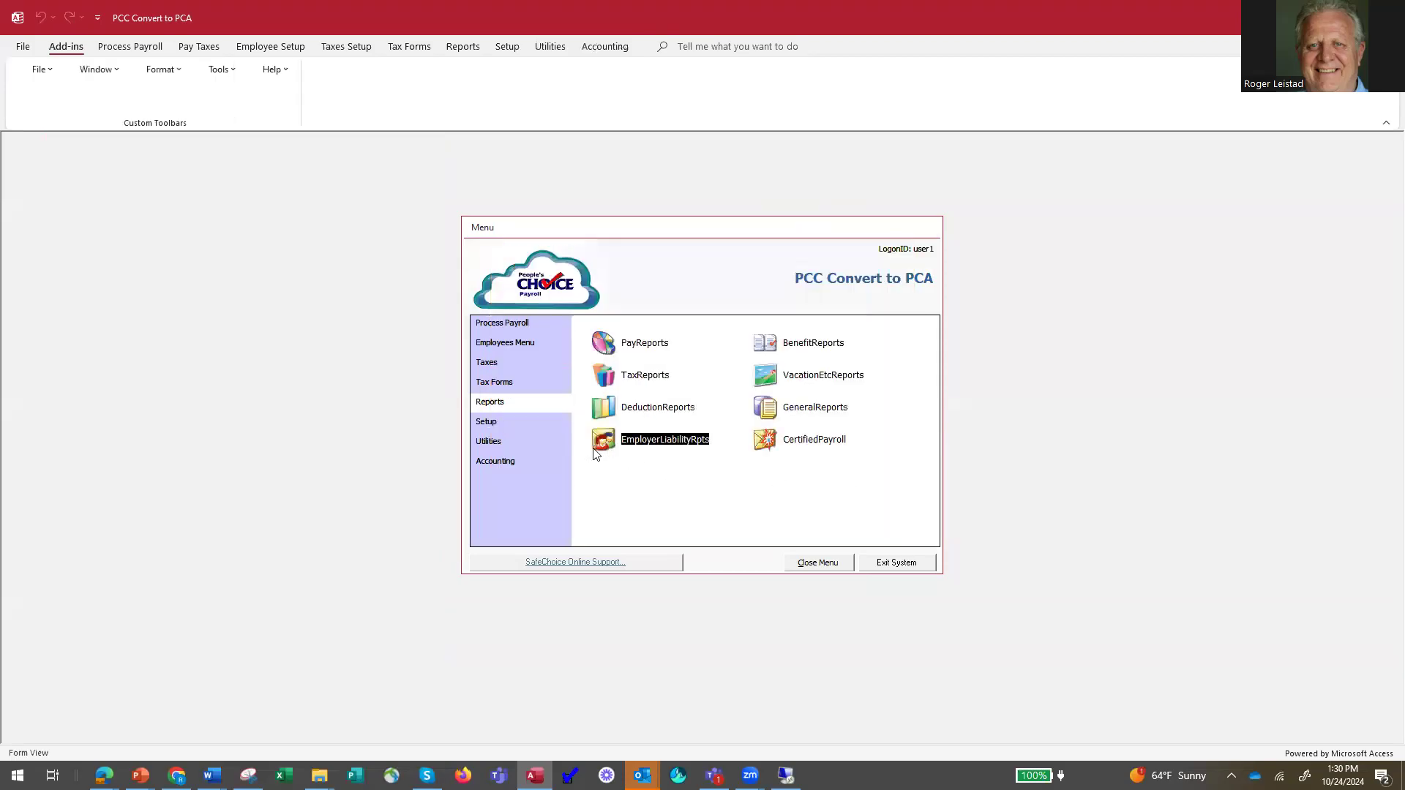
Select the Employer 941 Liability Report again and set its start date to 1/1/2024.
left_click(599, 442)
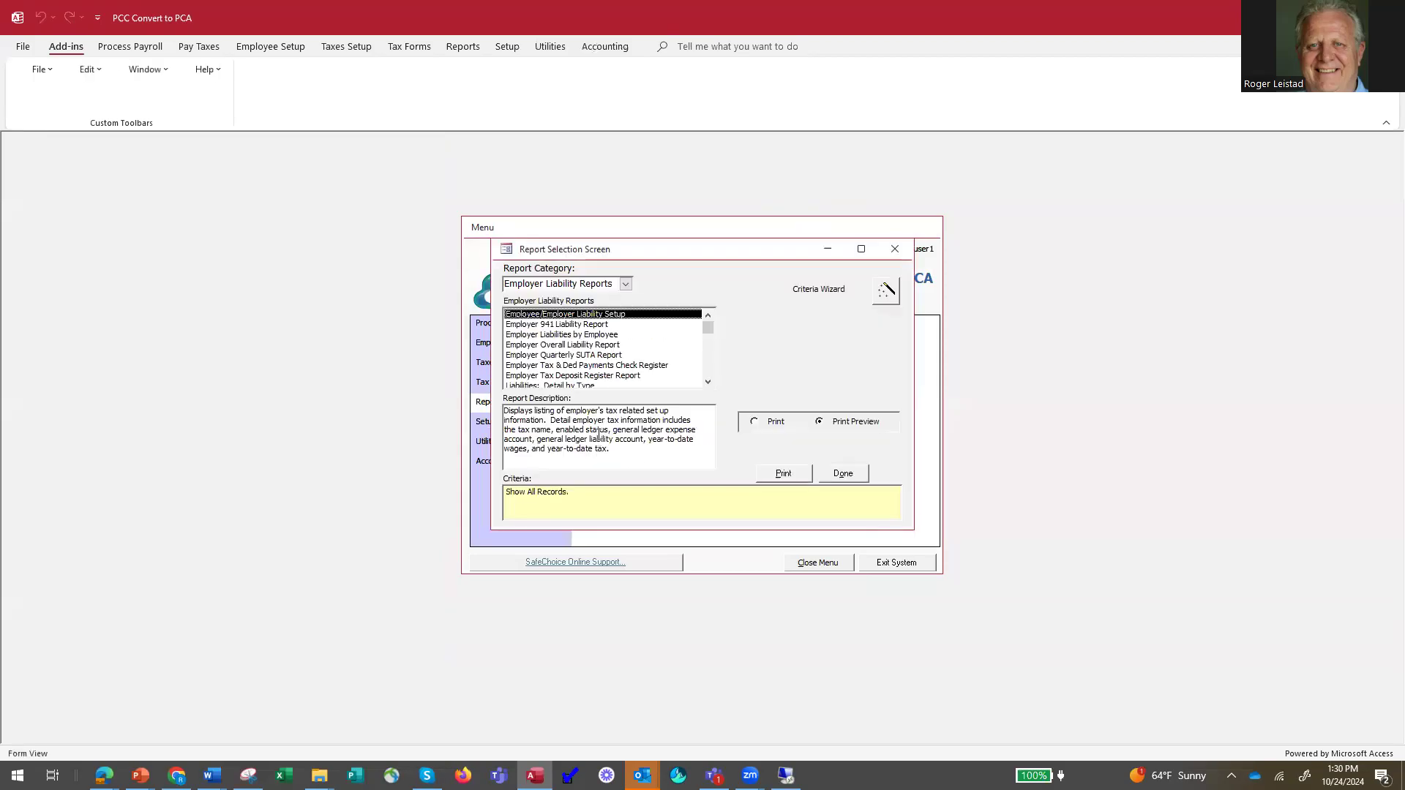
left_click(592, 327)
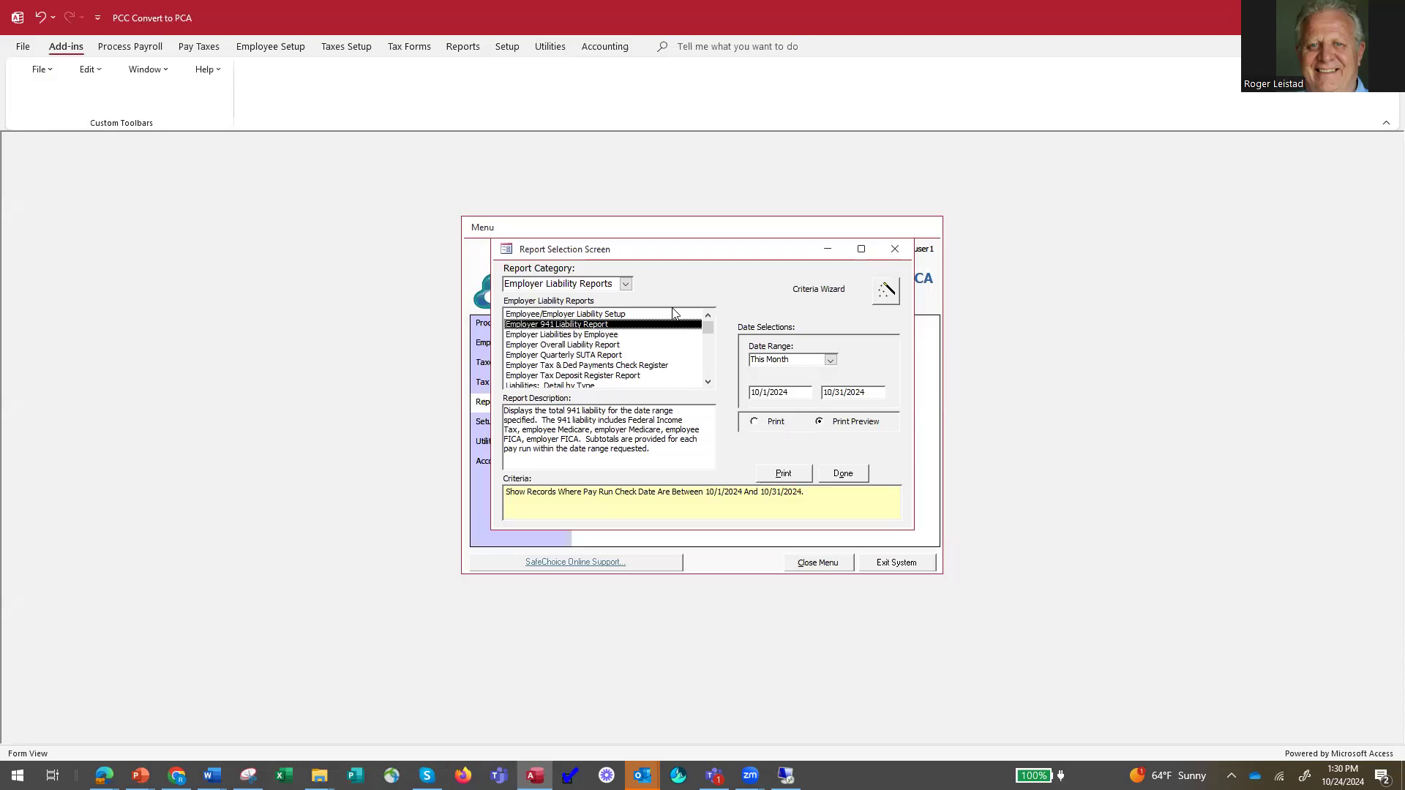
left_click(831, 360)
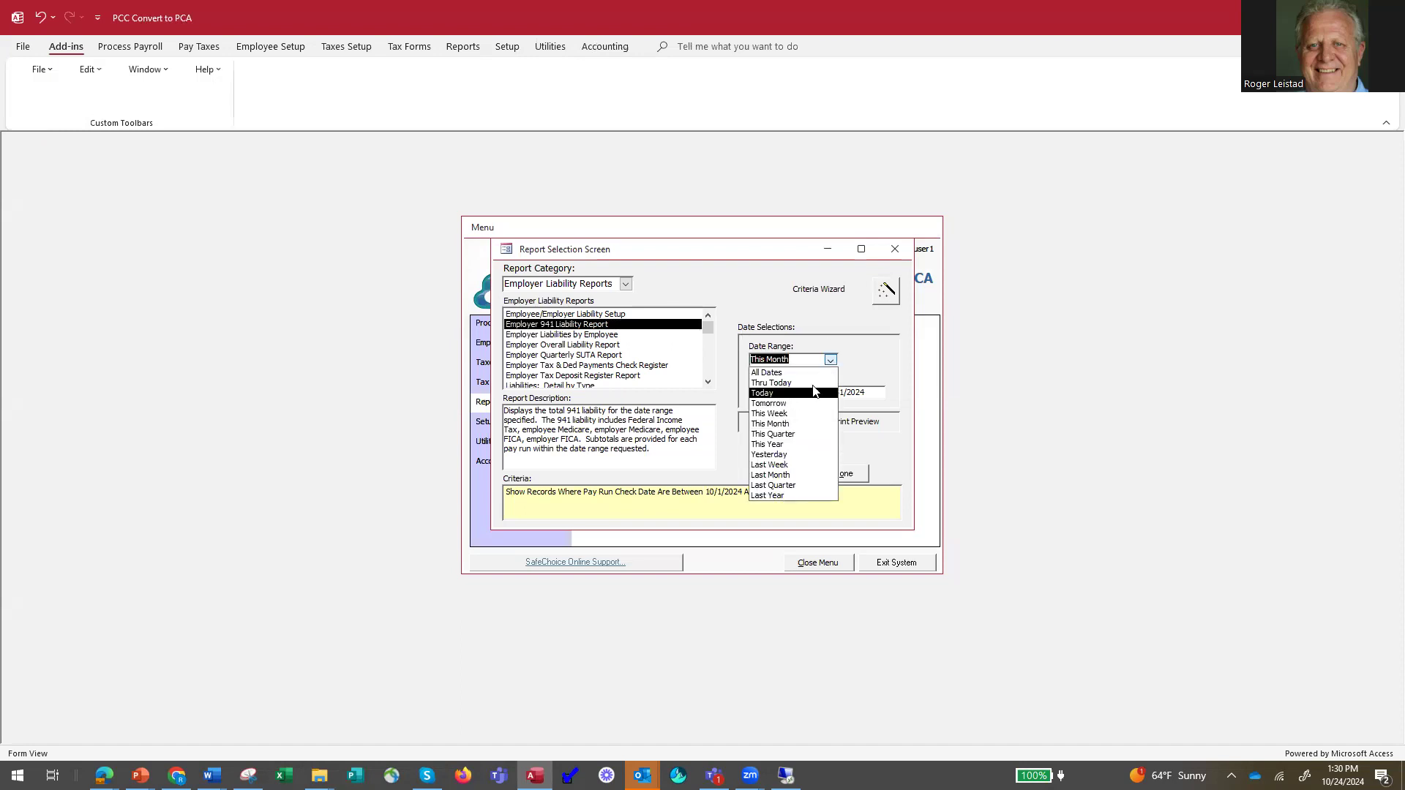
left_click(856, 395)
left_click(752, 393)
left_click_drag(752, 392, 844, 393)
type("1_/1_/")
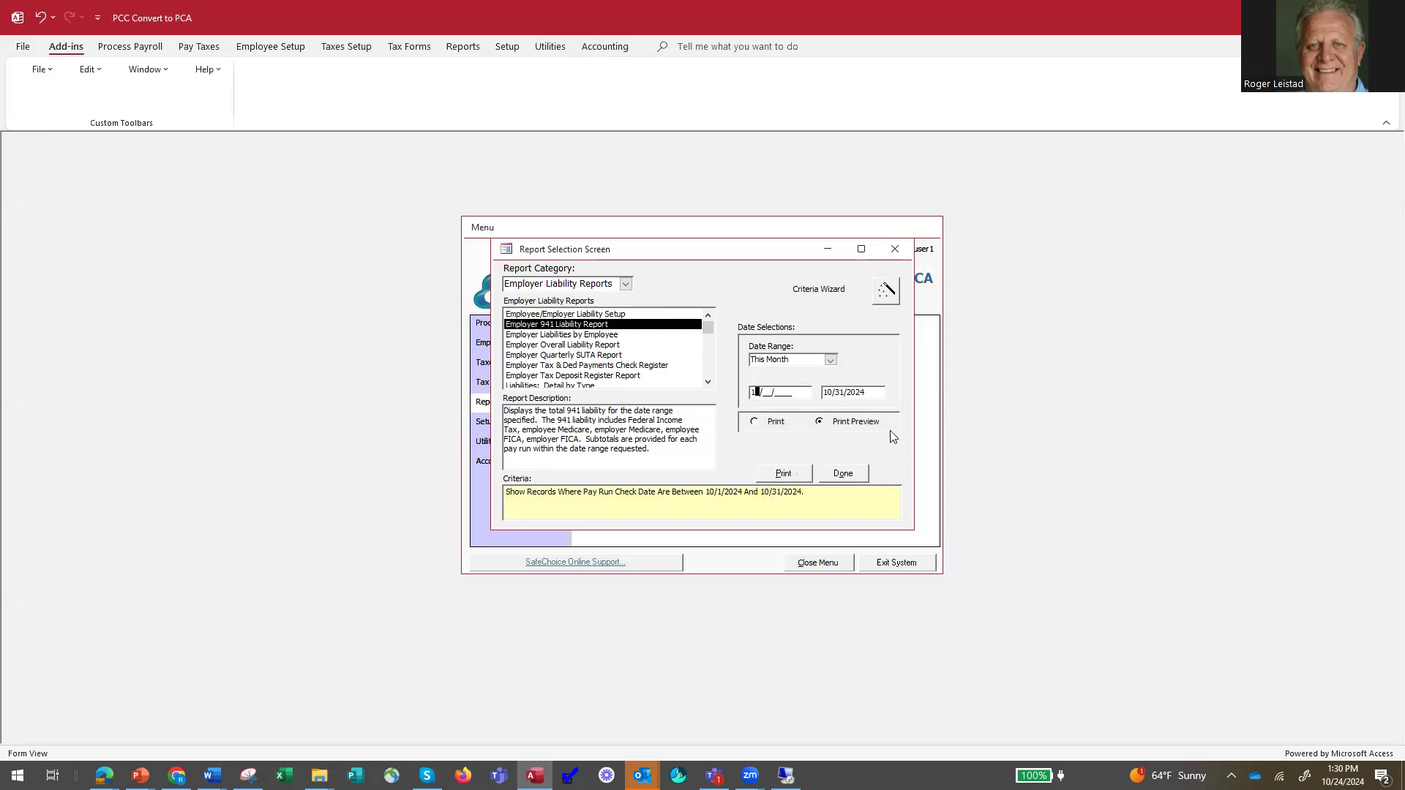
type("2024")
key("Tab")
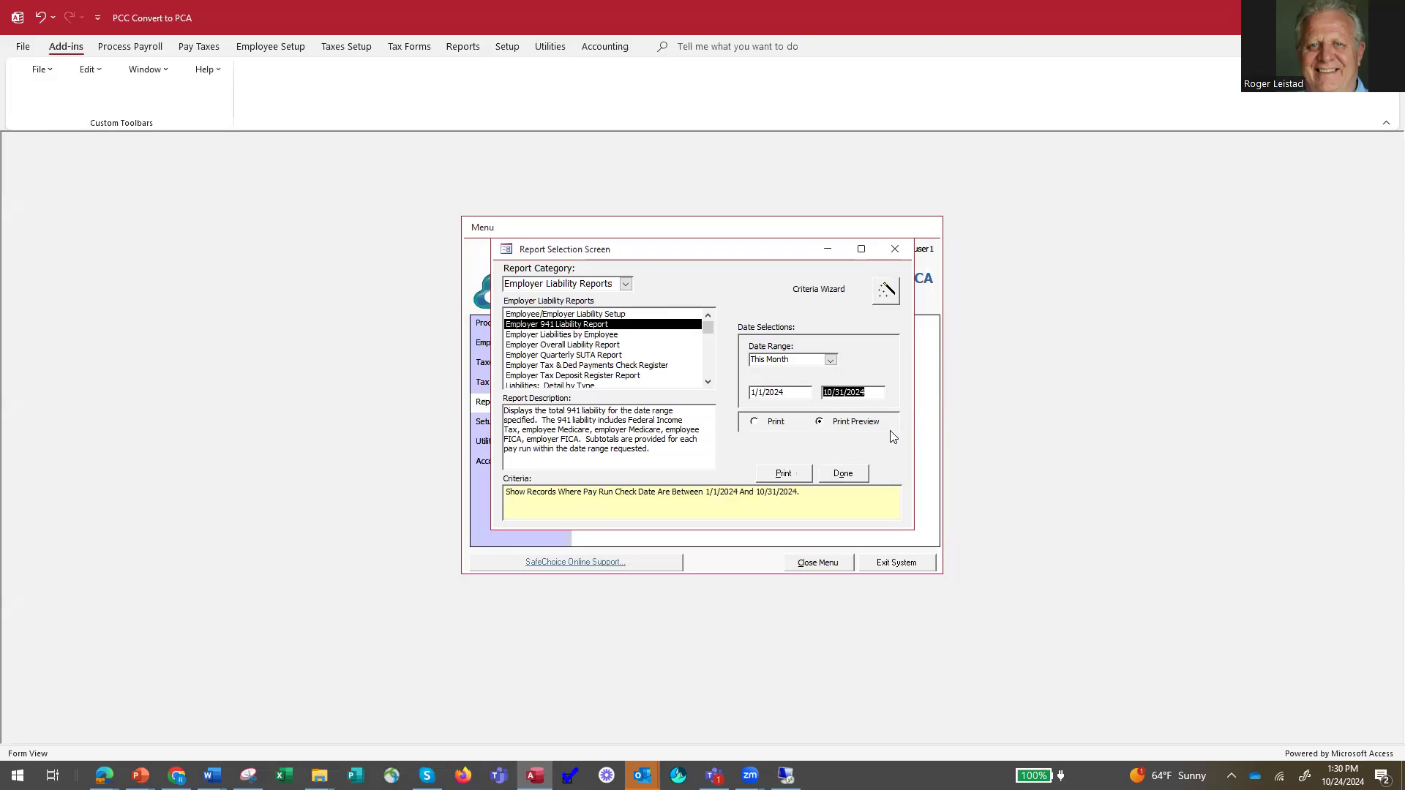
Set the report's end date to 3/31/2024 and preview the first-quarter 941 liability report.
type("03/31/2024")
key("Tab")
left_click(782, 475)
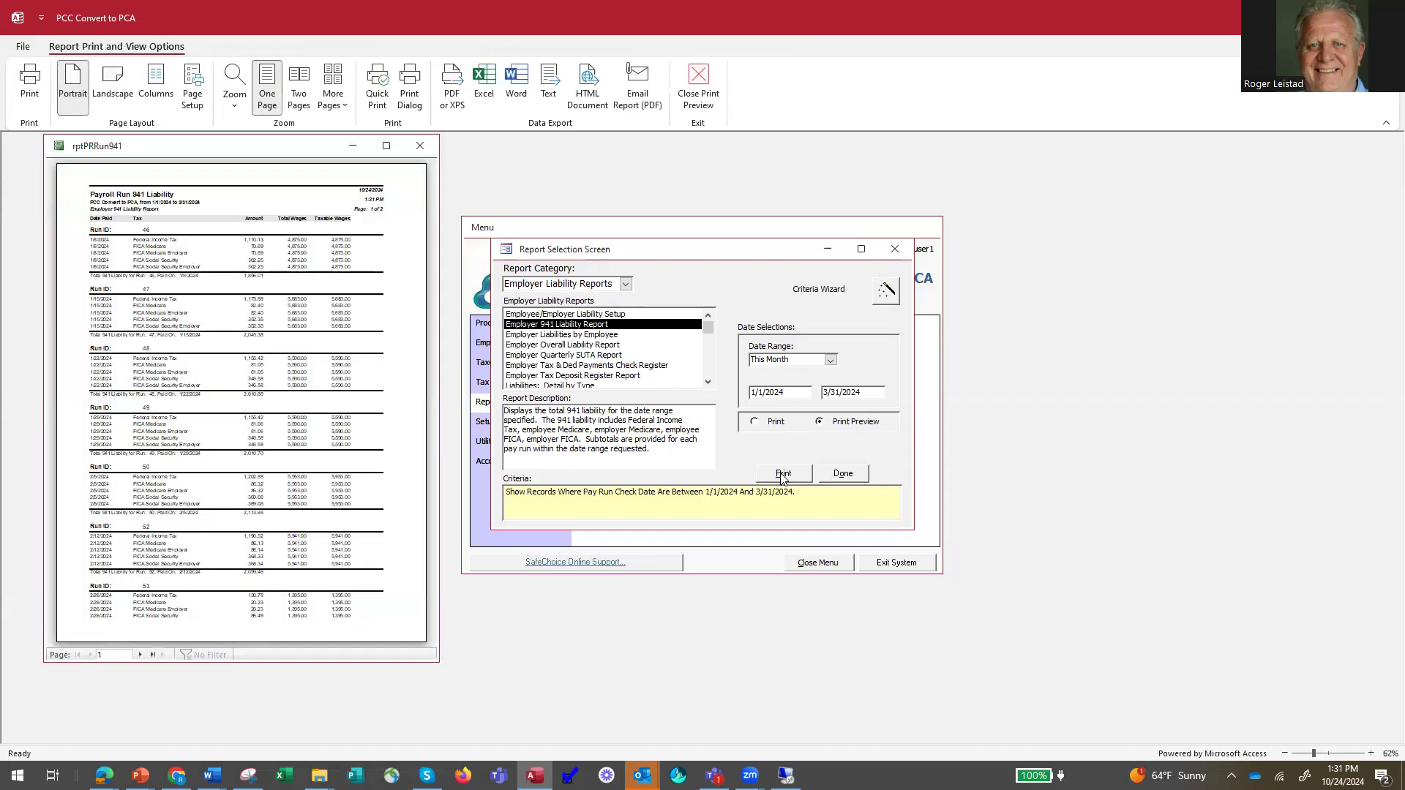
Check the first-quarter run totals on the report's last page, and close the report and selection screen.
left_click(306, 546)
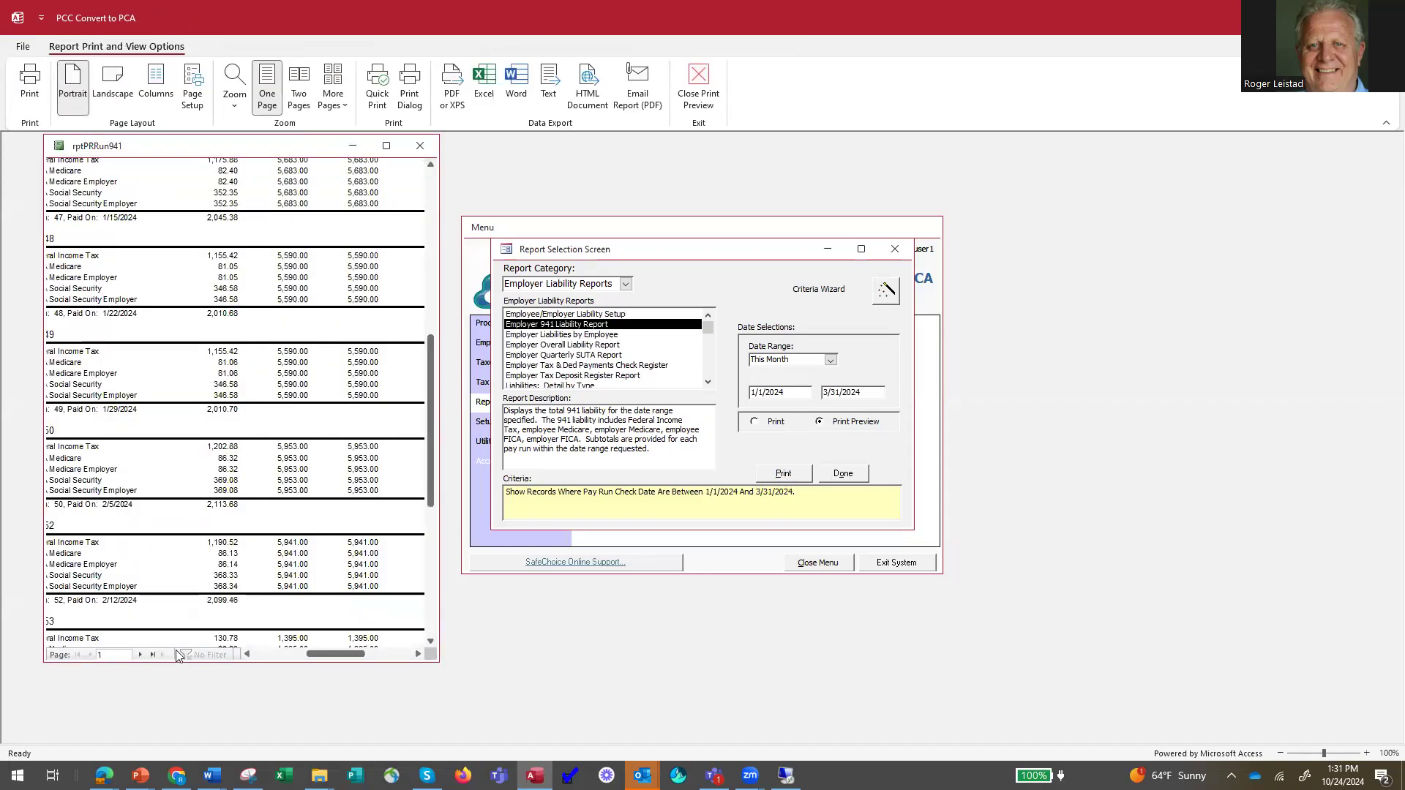
left_click(152, 655)
left_click(279, 383)
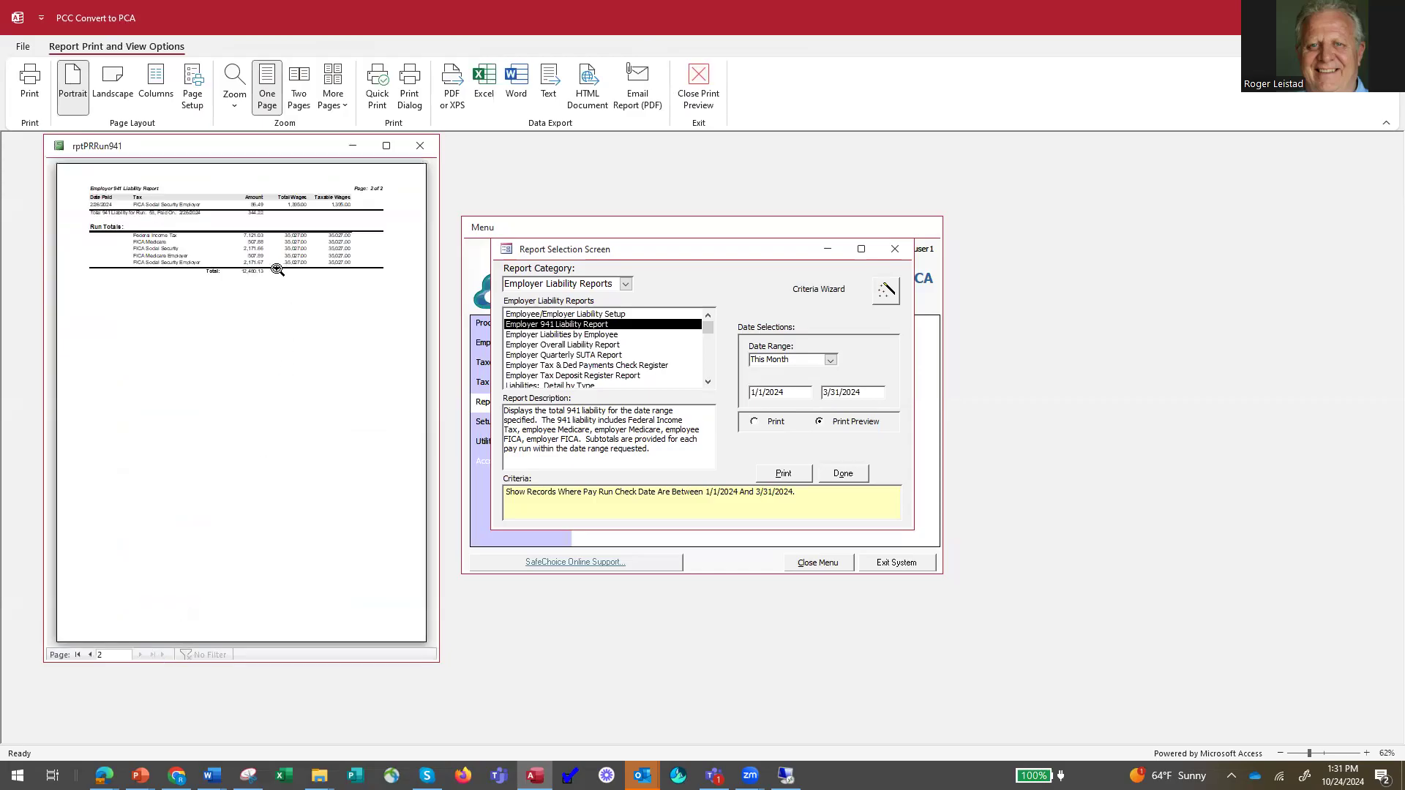
left_click(277, 270)
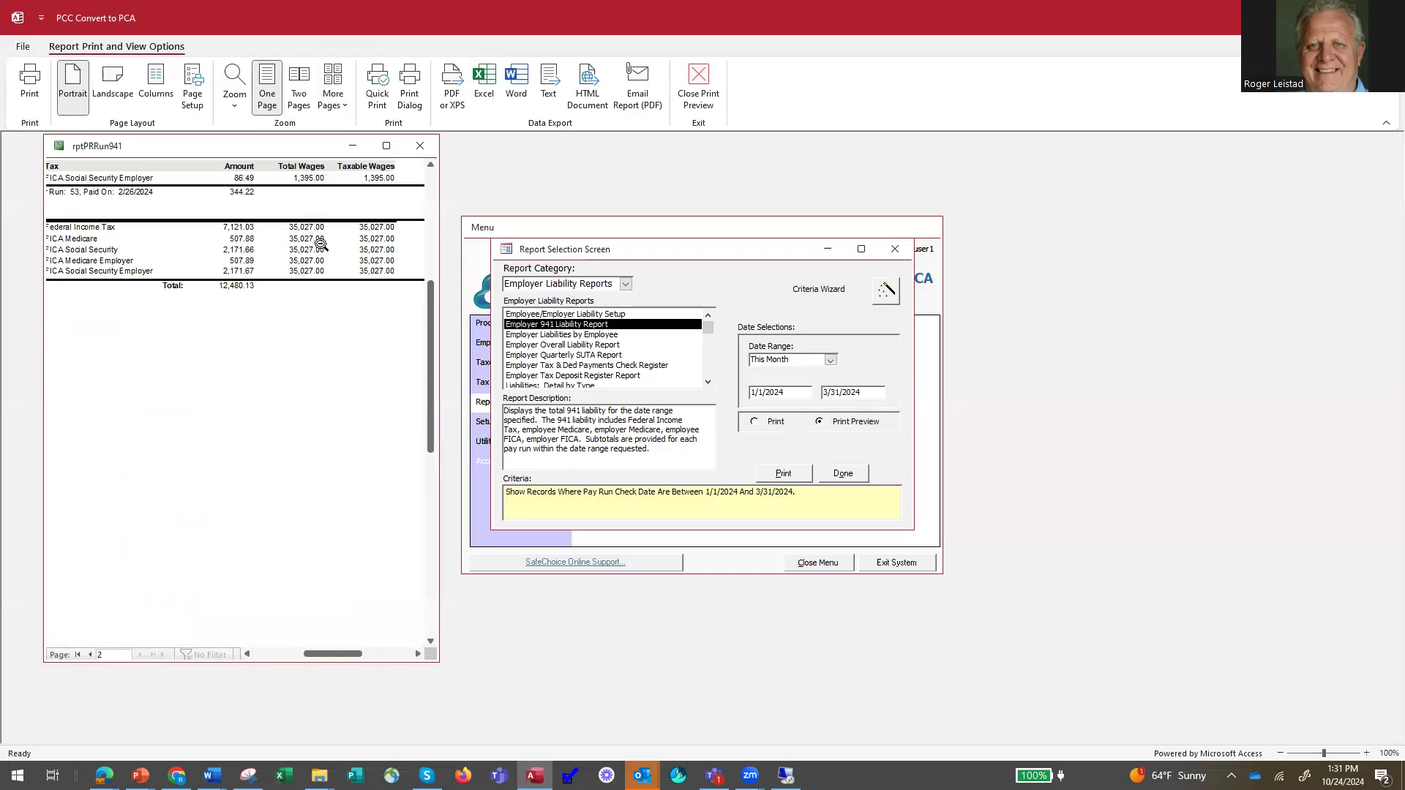
left_click(419, 149)
left_click(841, 474)
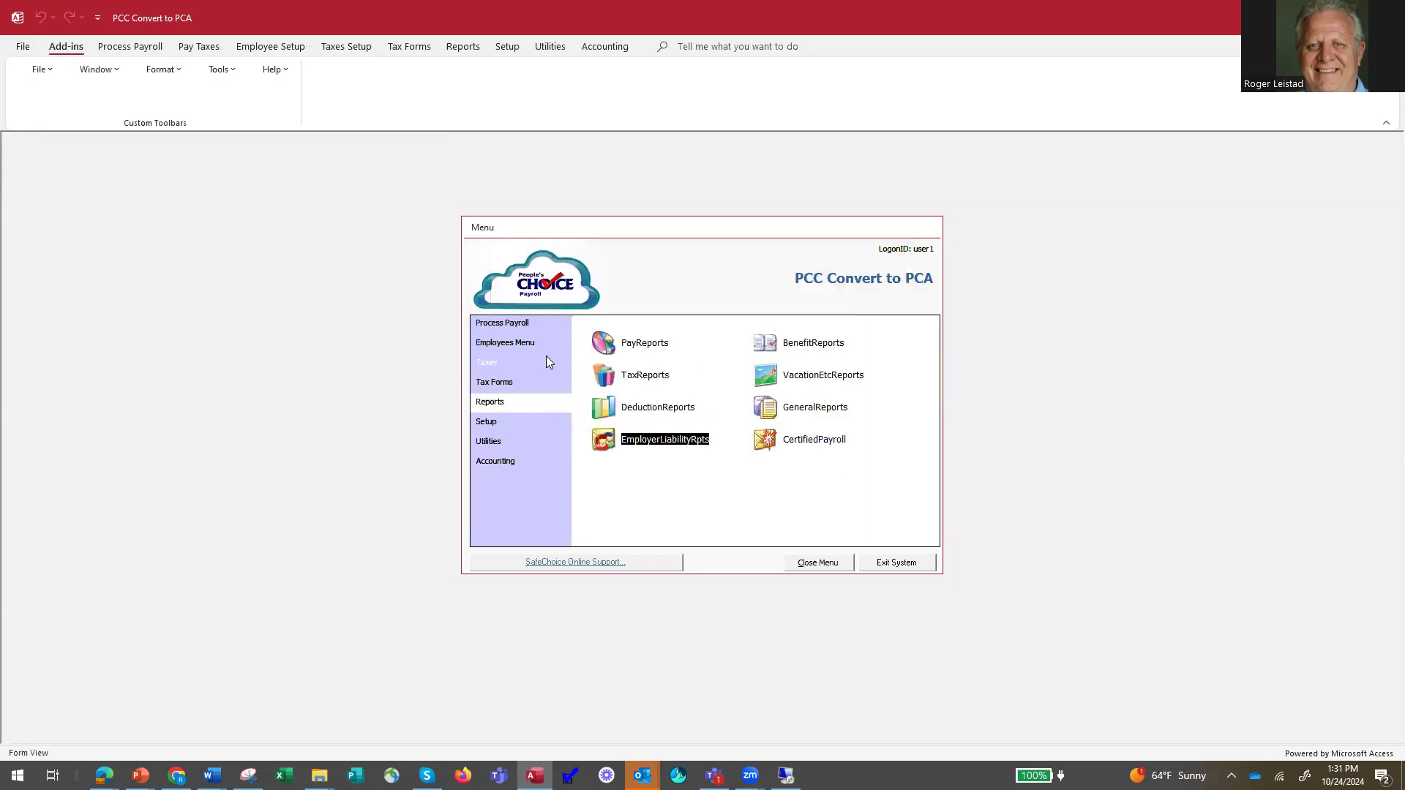
Run the IRS Form 941 payroll tax report for Quarter 1.
left_click(497, 382)
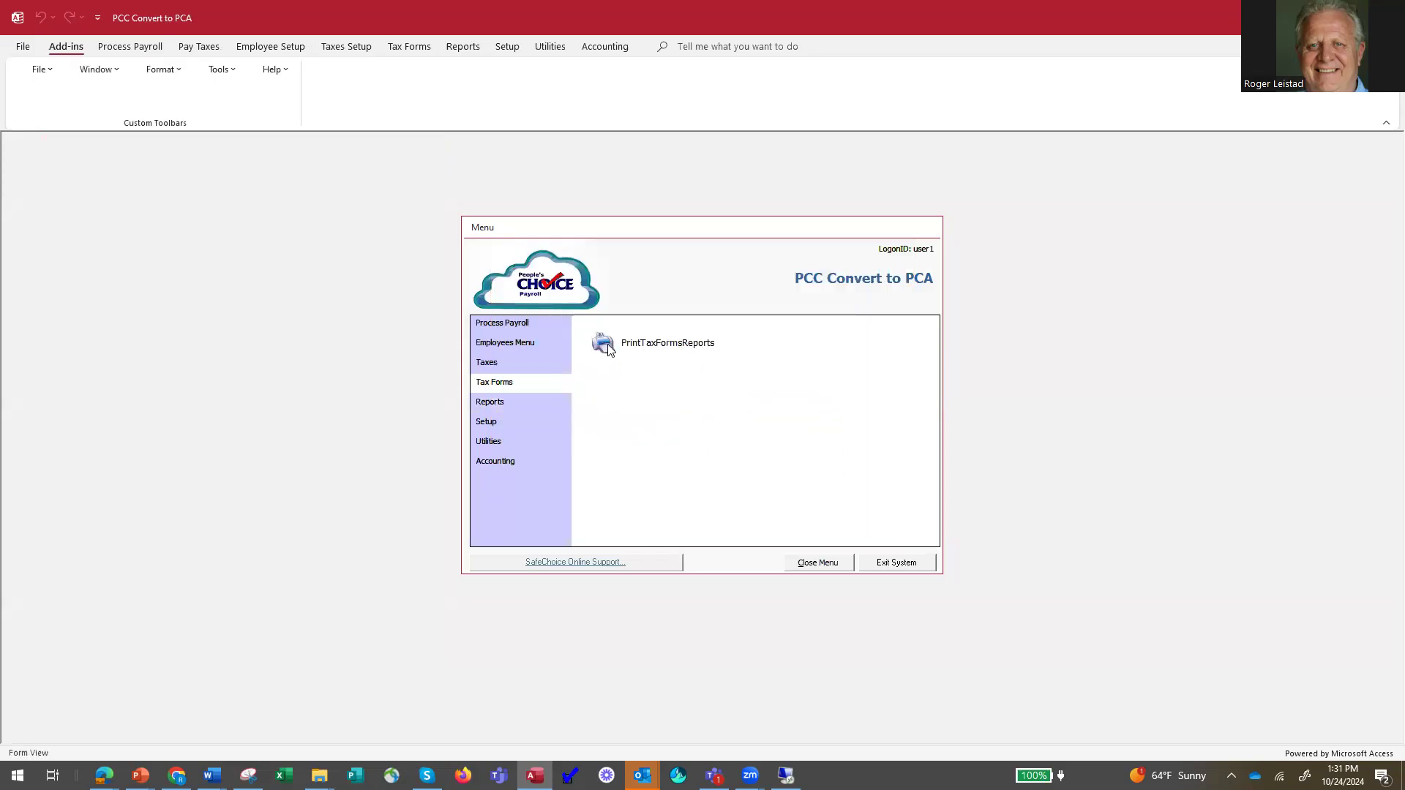
left_click(607, 344)
left_click(578, 350)
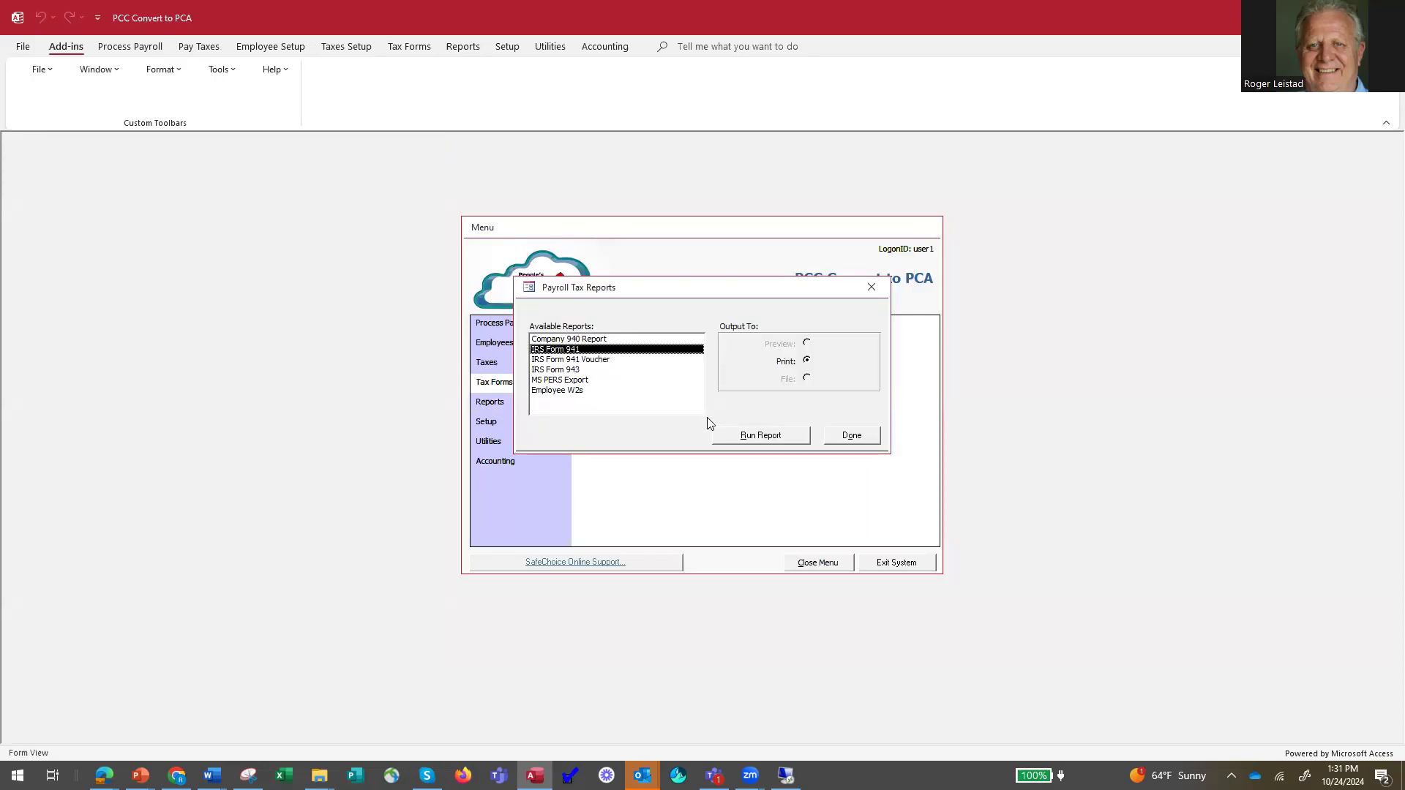
left_click(764, 438)
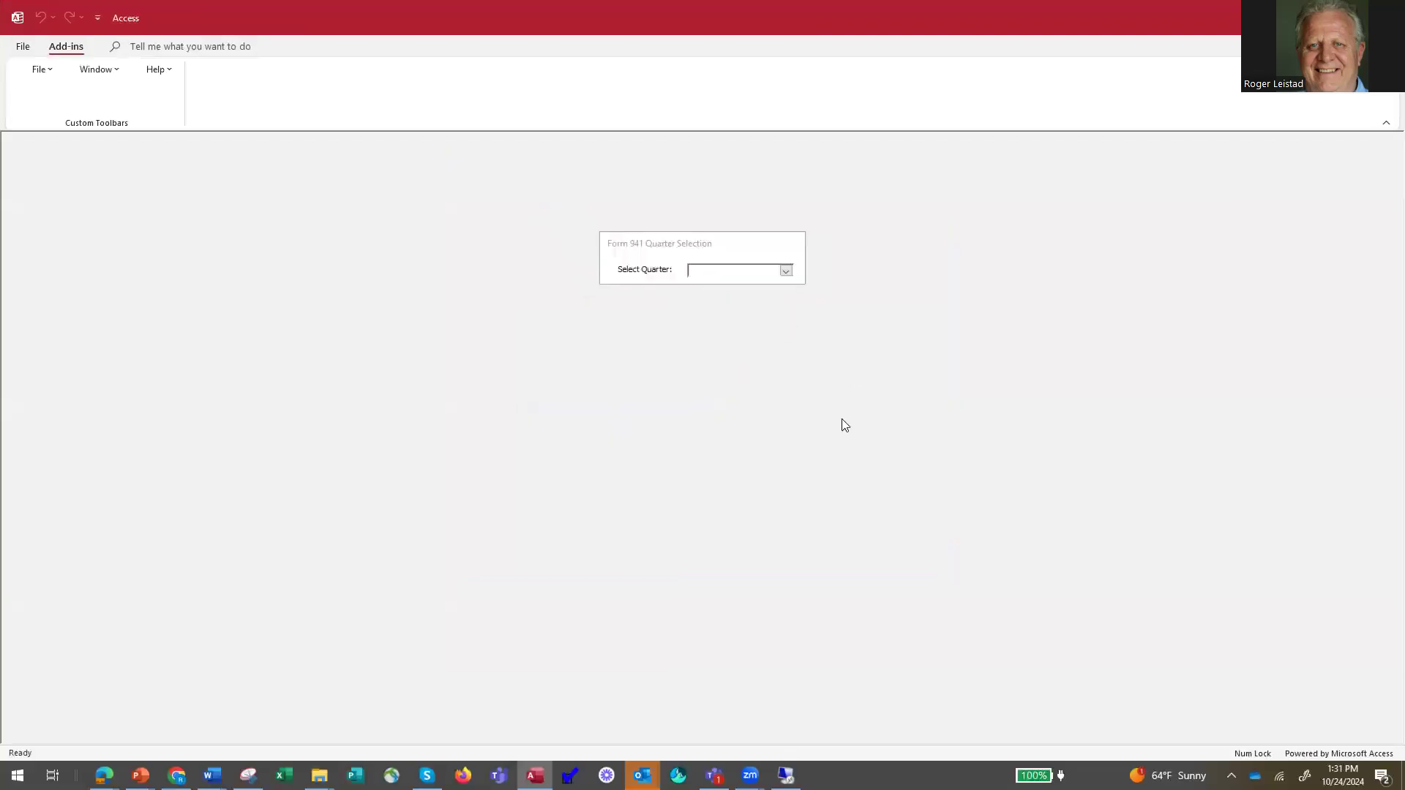
left_click(785, 271)
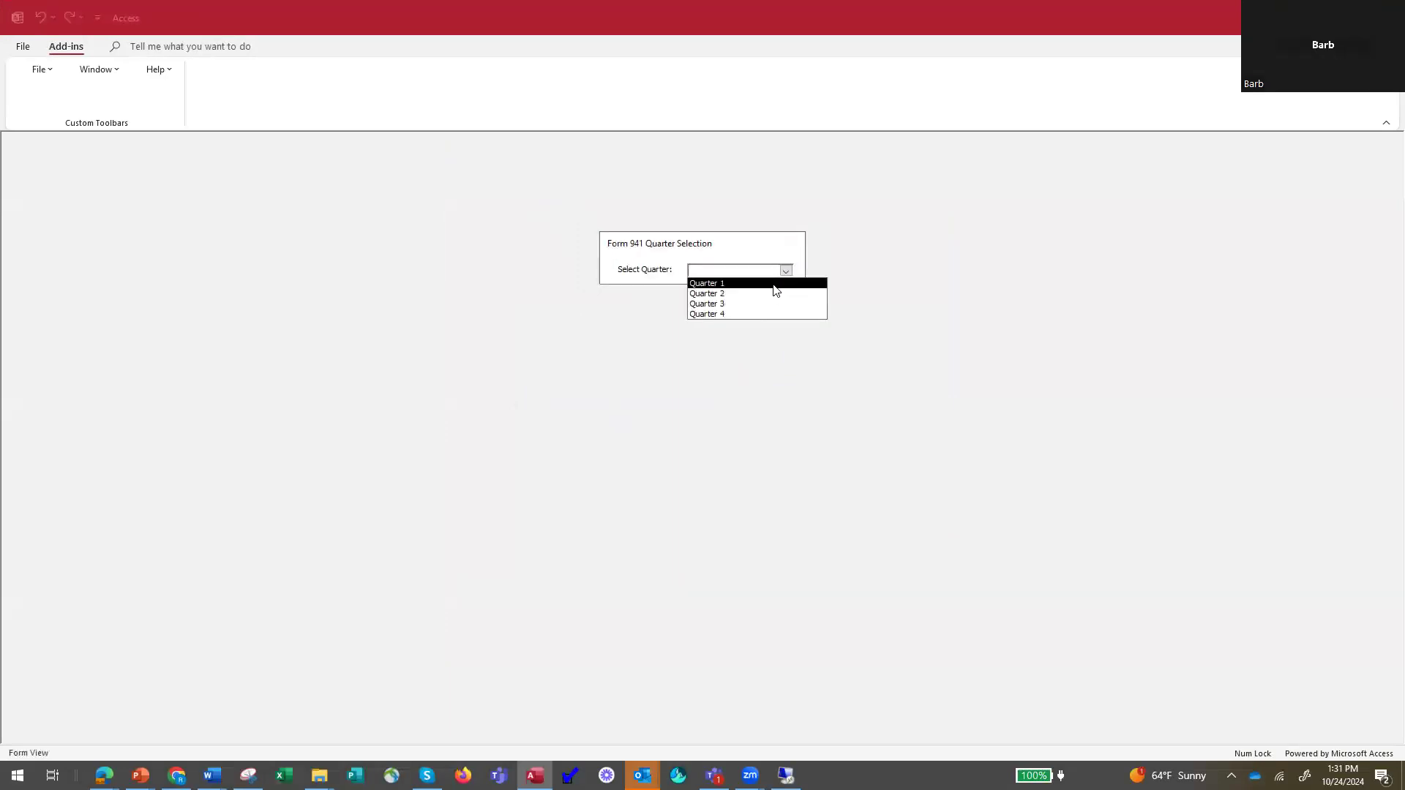
left_click(776, 284)
left_click(708, 439)
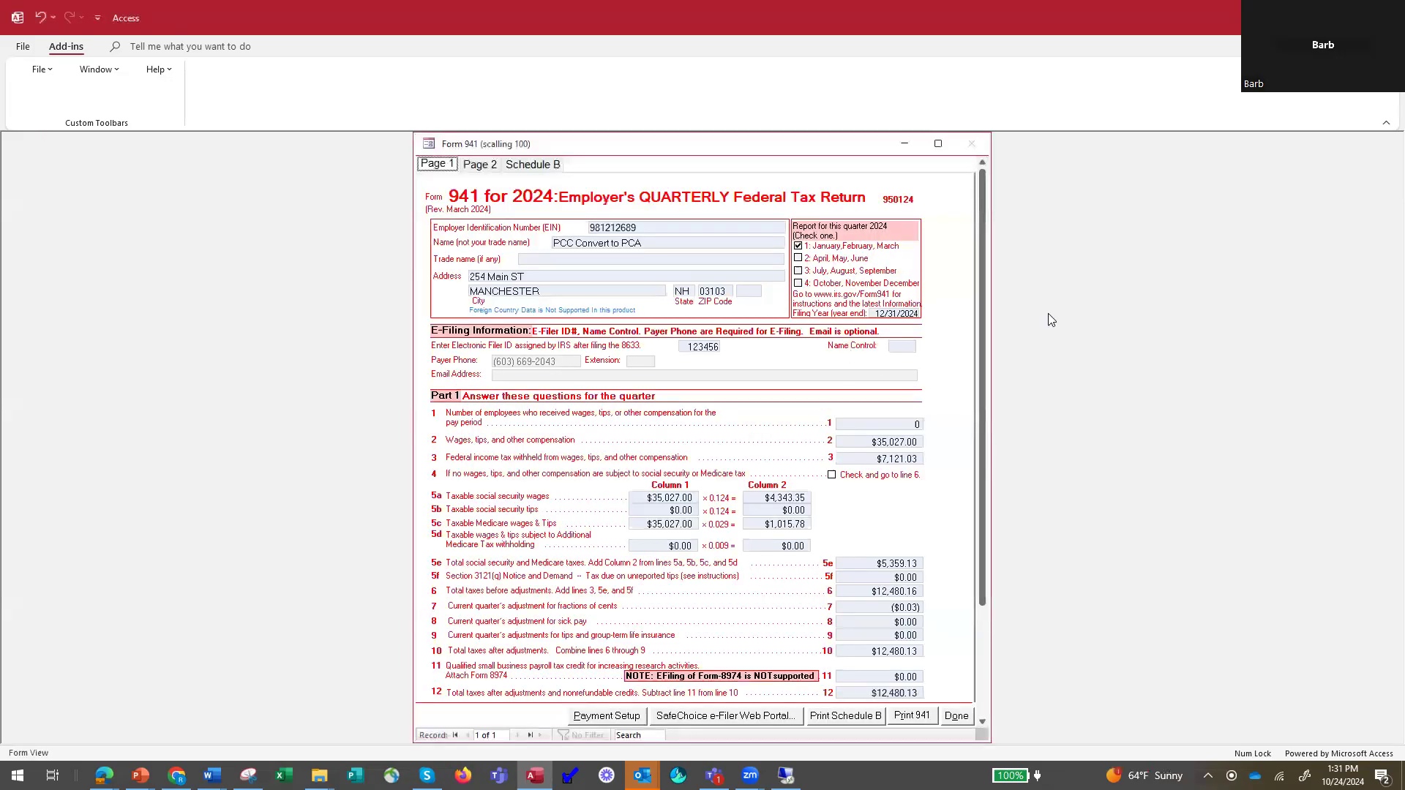
Review the wage, tax and deposit lines on page 1 of Form 941, and view the deposit schedule on page 2.
scroll(980, 476, "down", 1)
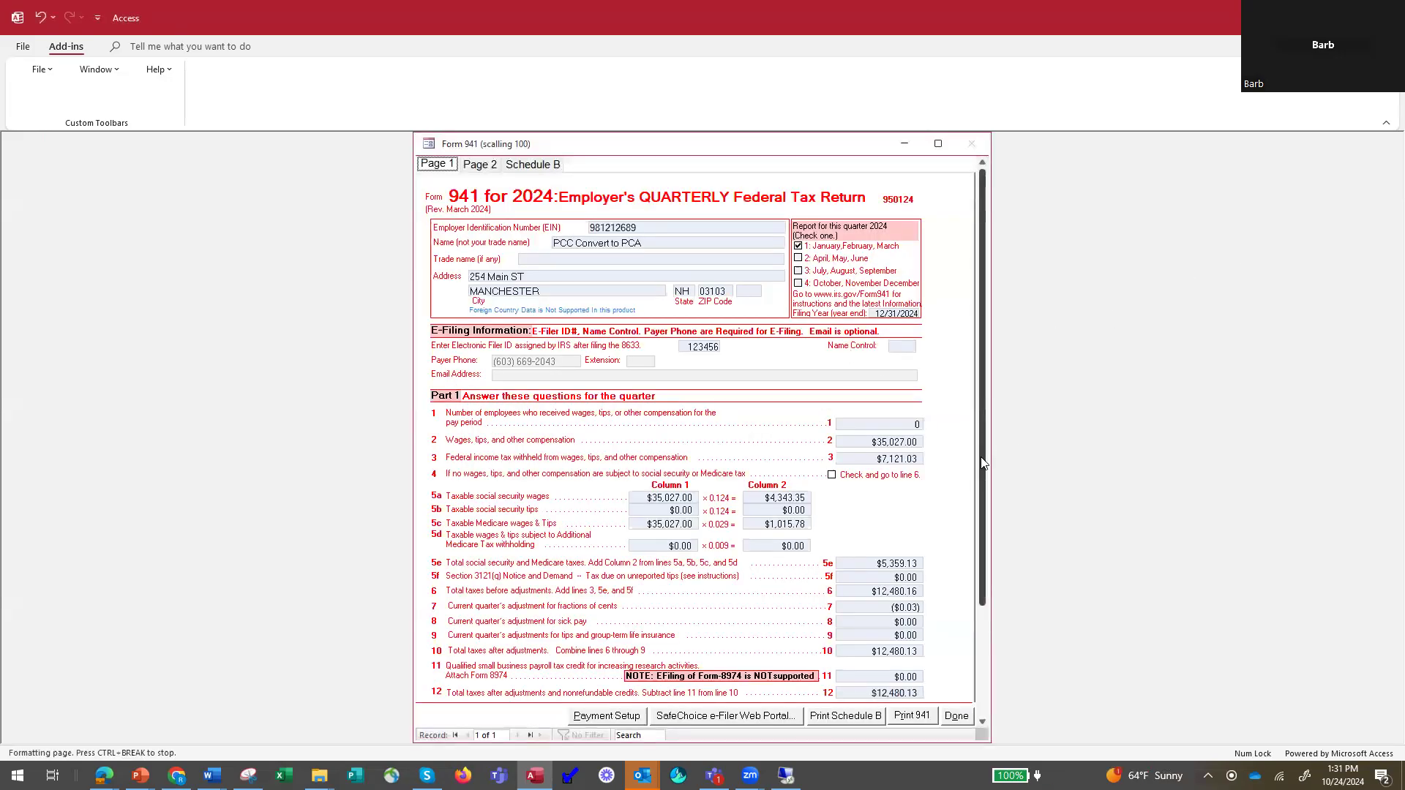
scroll(976, 510, "down", 3)
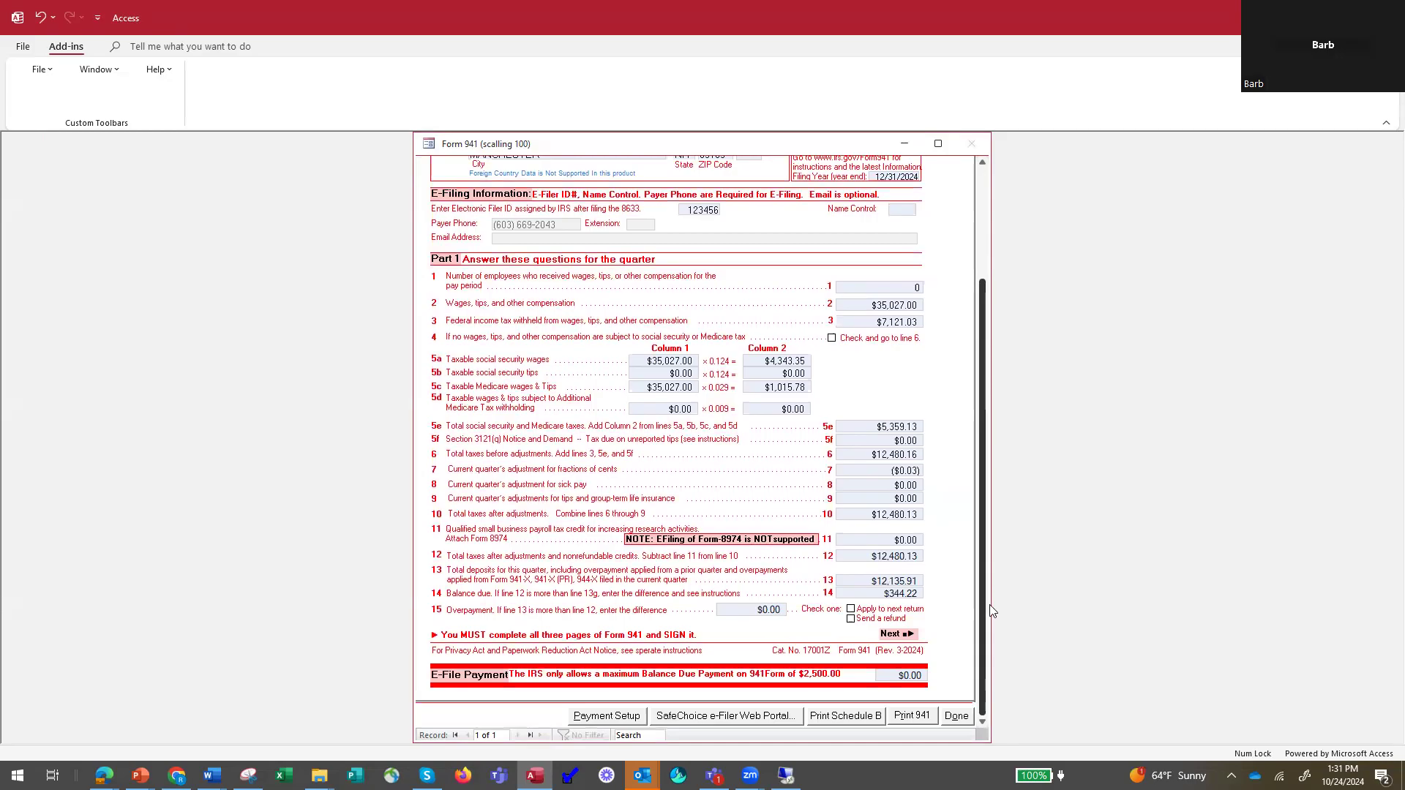
left_click_drag(990, 605, 960, 335)
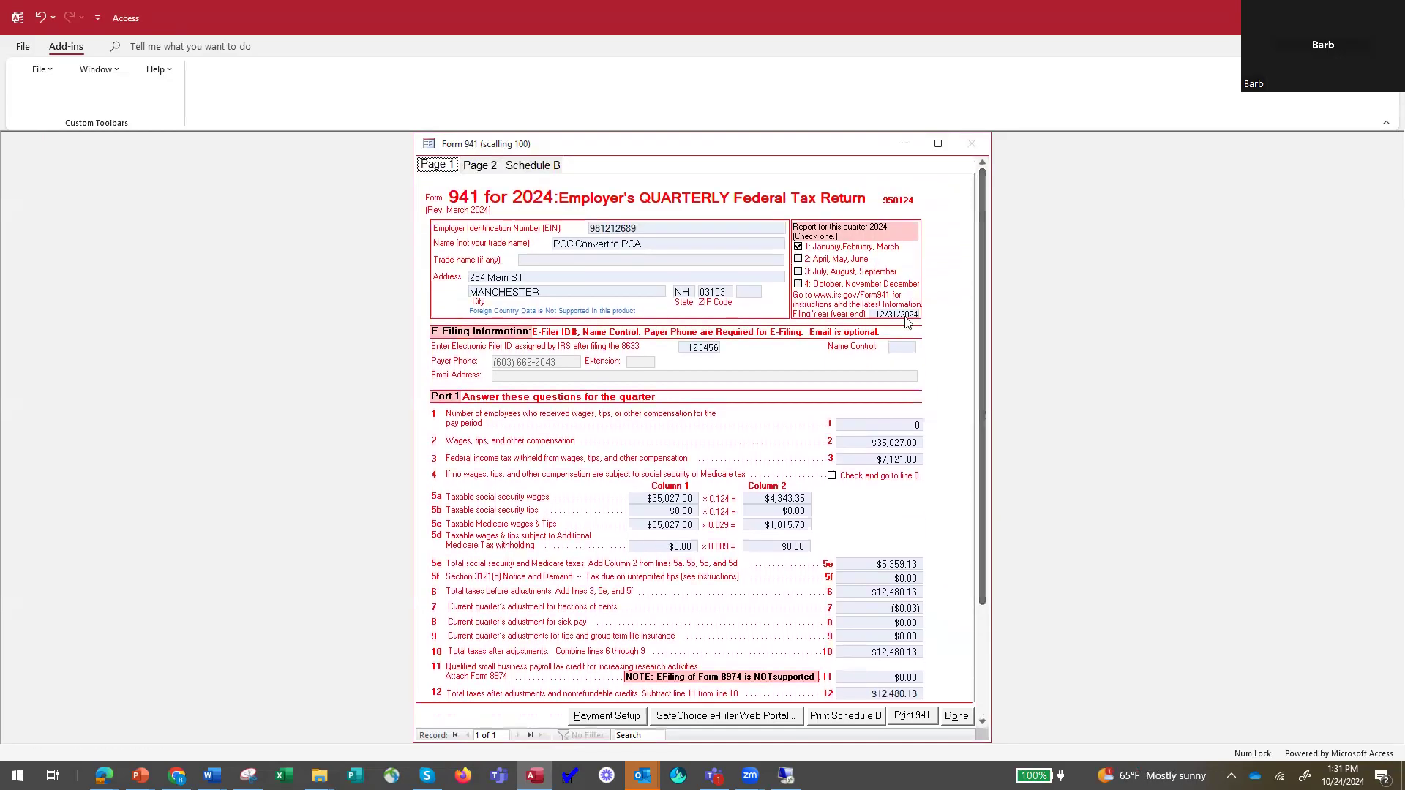
left_click(480, 166)
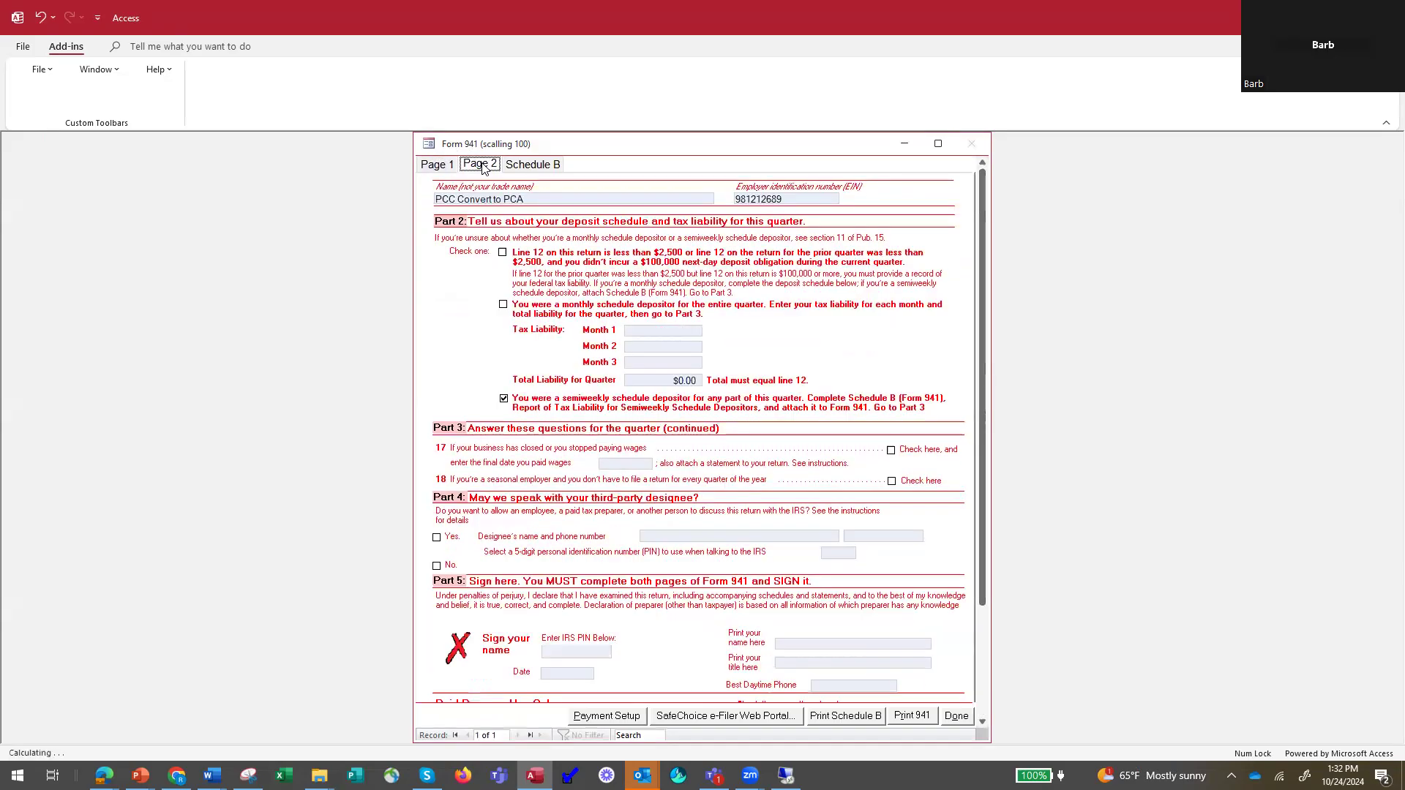
Review the daily, monthly and quarterly tax liabilities on Schedule B of Form 941.
left_click(532, 164)
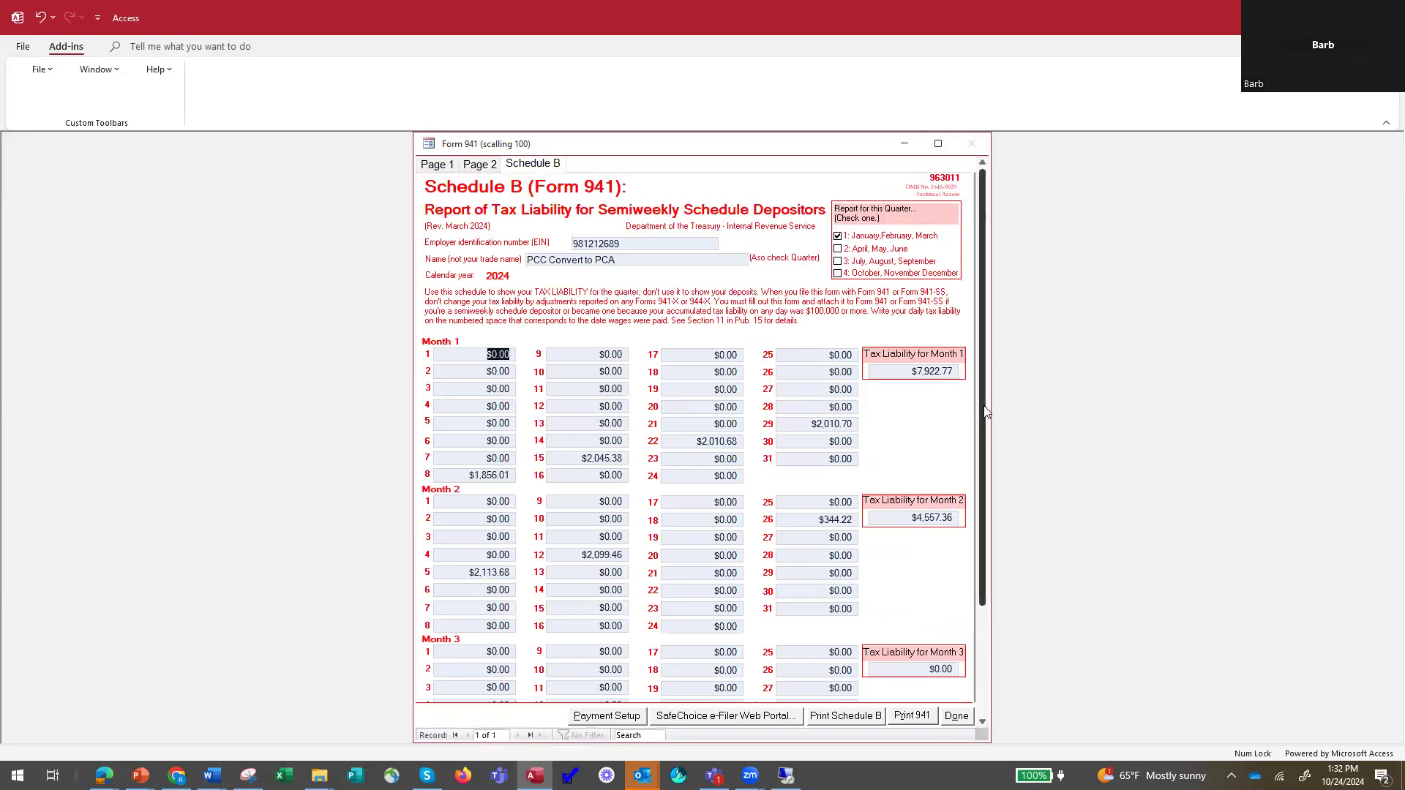
scroll(985, 439, "down", 3)
scroll(984, 512, "down", 2)
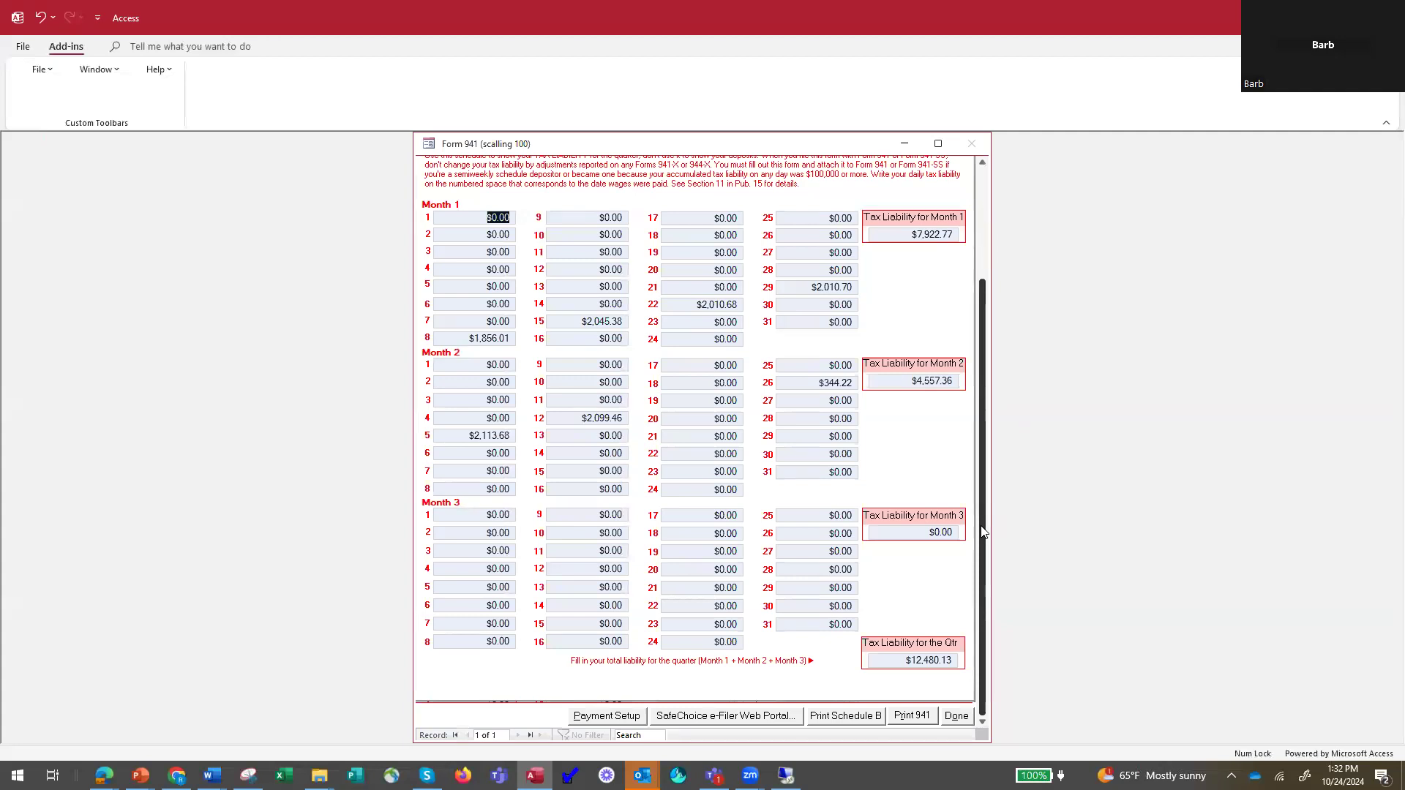
scroll(982, 528, "up", 1)
scroll(977, 531, "down", 1)
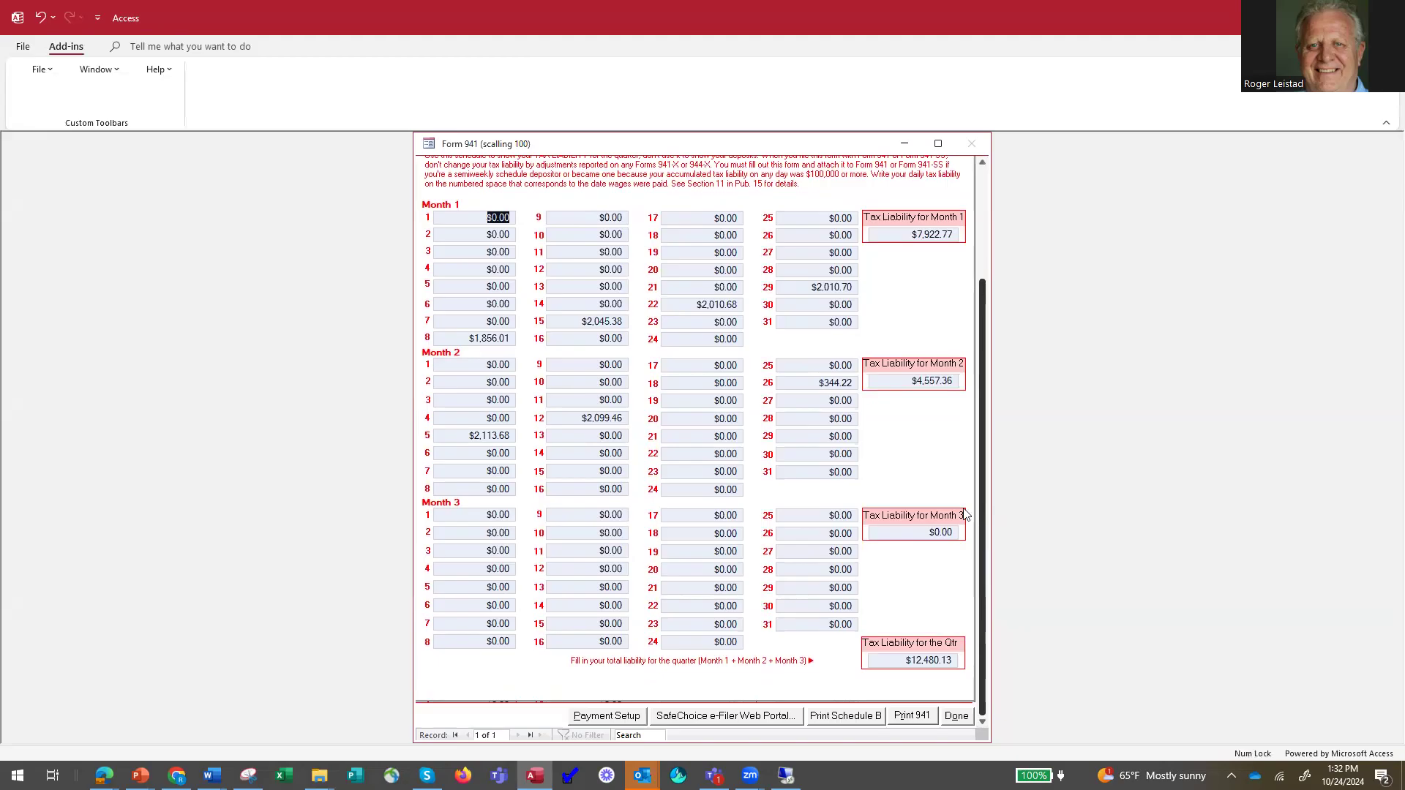
scroll(964, 514, "up", 1)
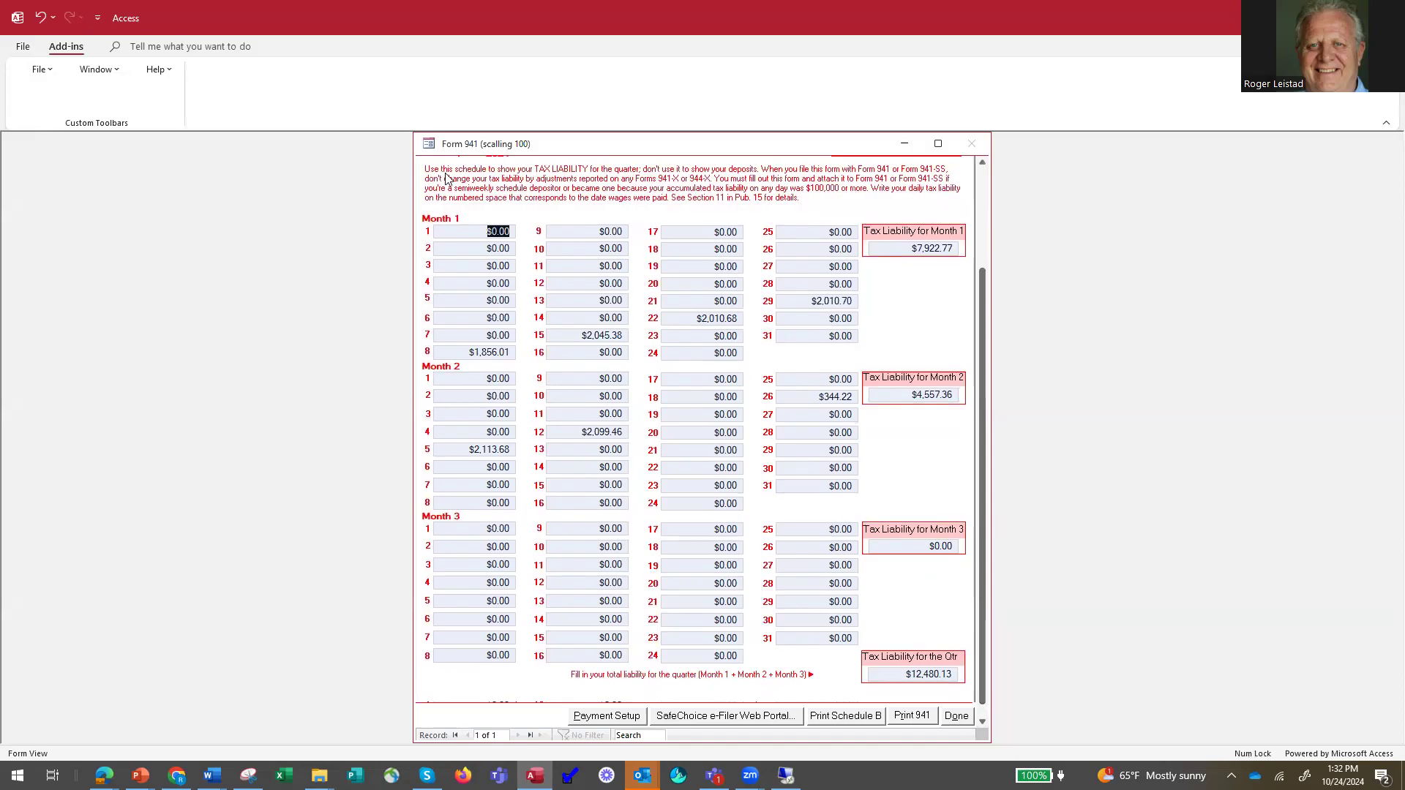
left_click_drag(983, 395, 983, 172)
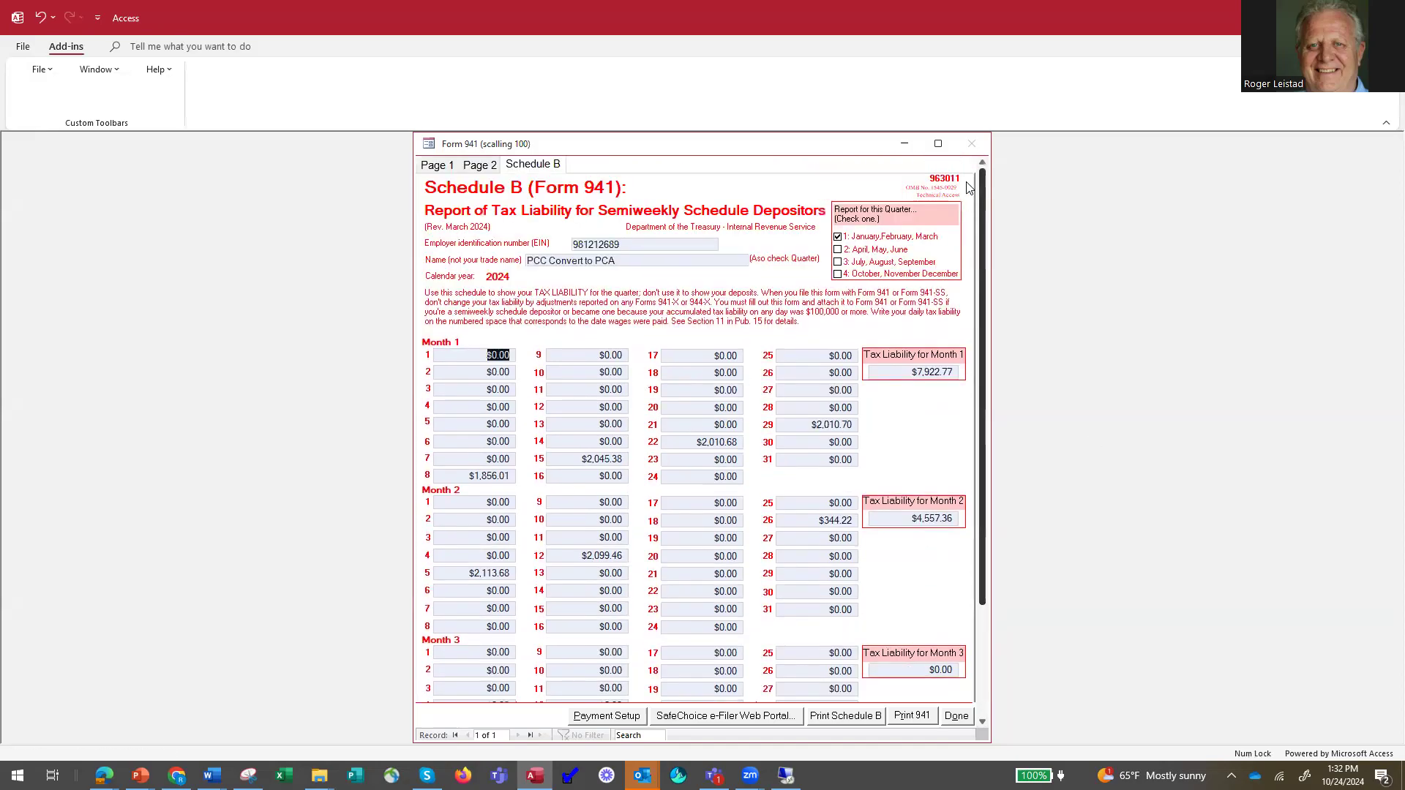
Return to page 1 of Form 941 and recheck its total taxes, deposits and balance due lines.
left_click(437, 164)
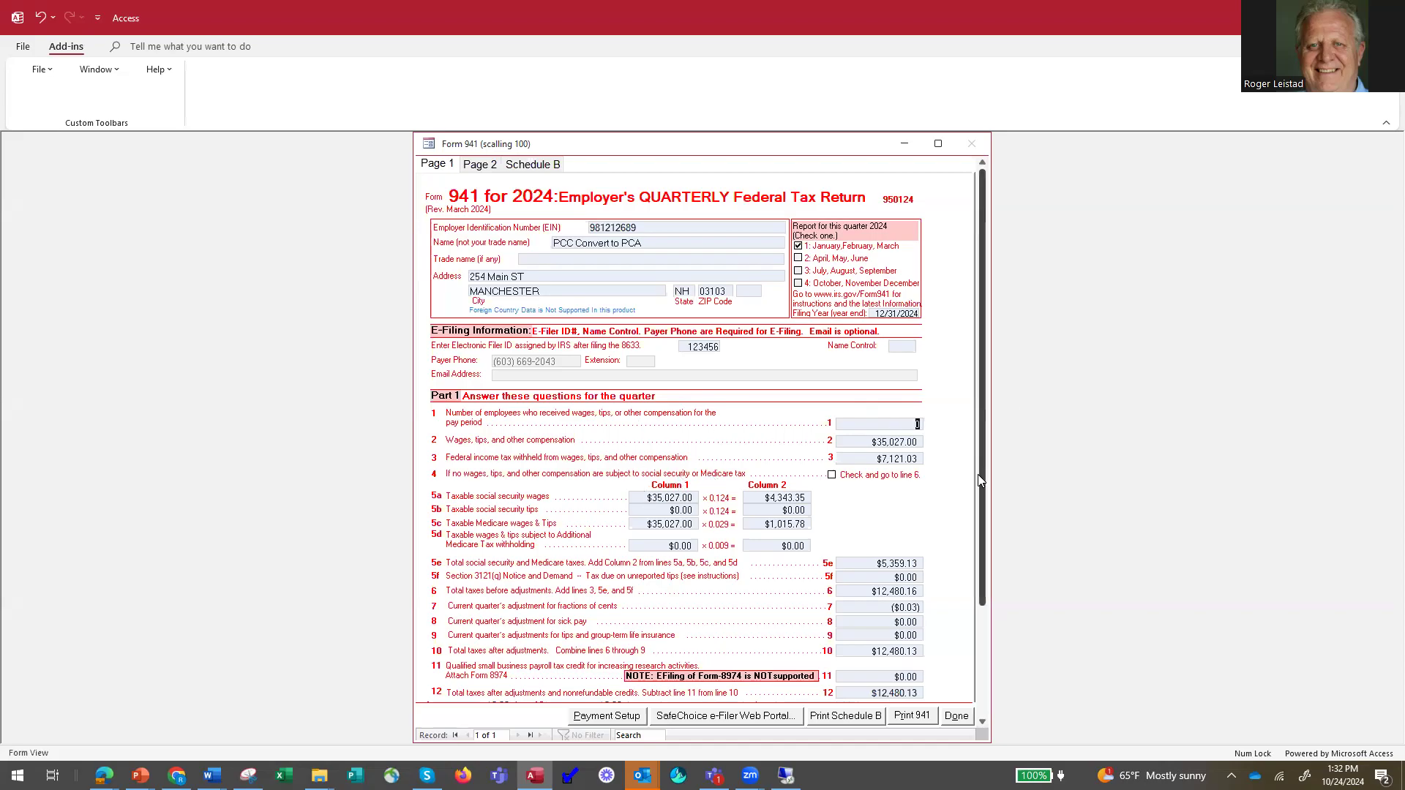
left_click_drag(984, 499, 974, 585)
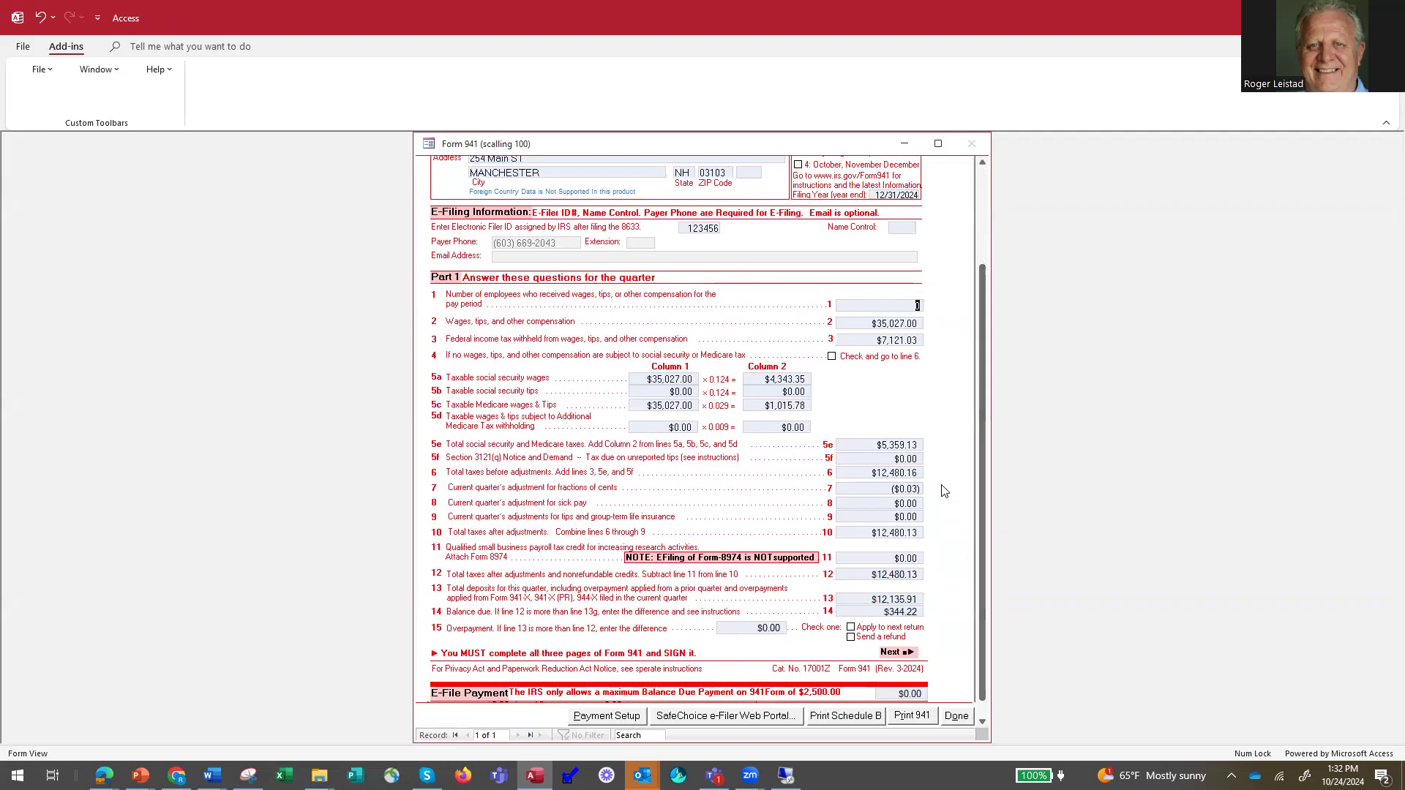
left_click_drag(986, 498, 1005, 377)
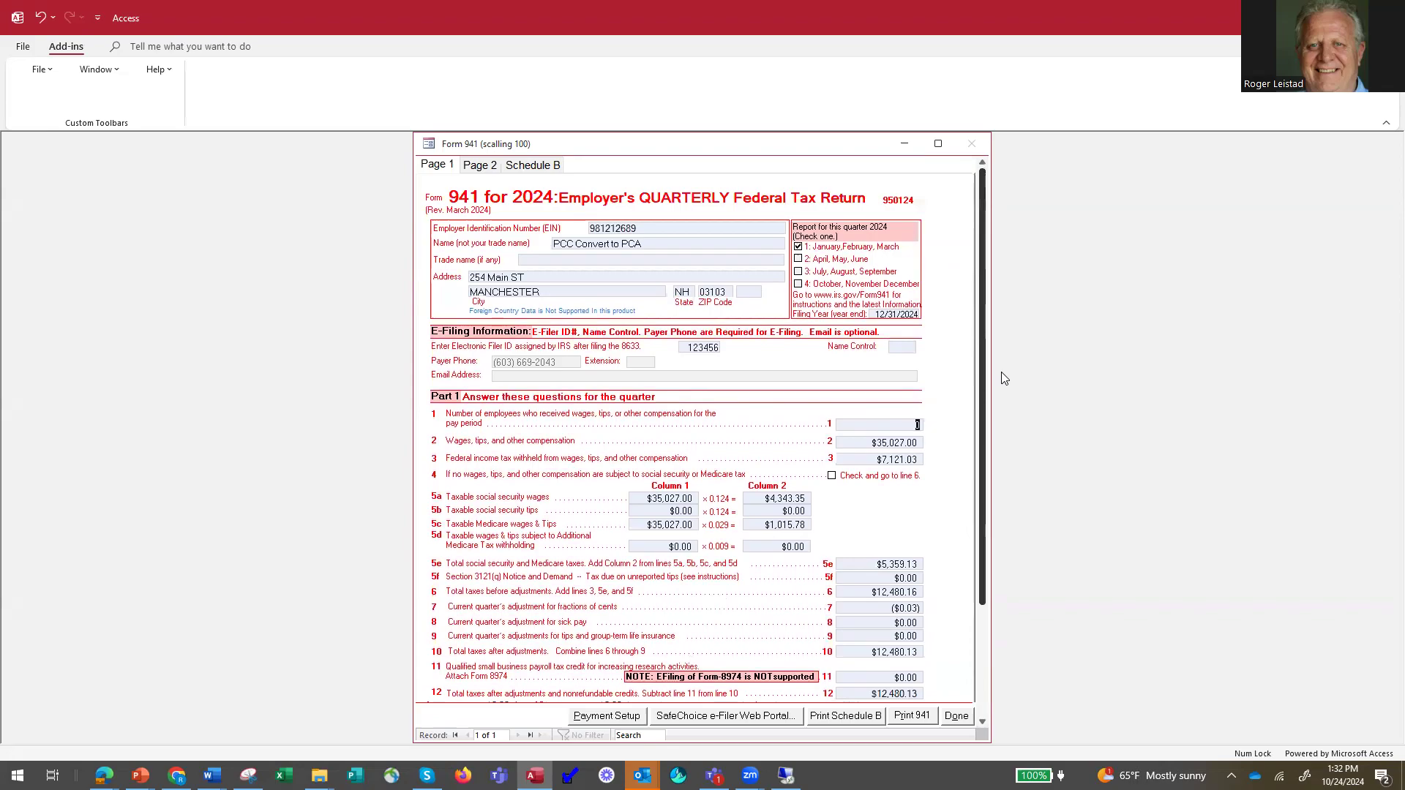
Exit Form 941, confirm returning to the payroll system, and close the Payroll Tax Reports window.
left_click(956, 716)
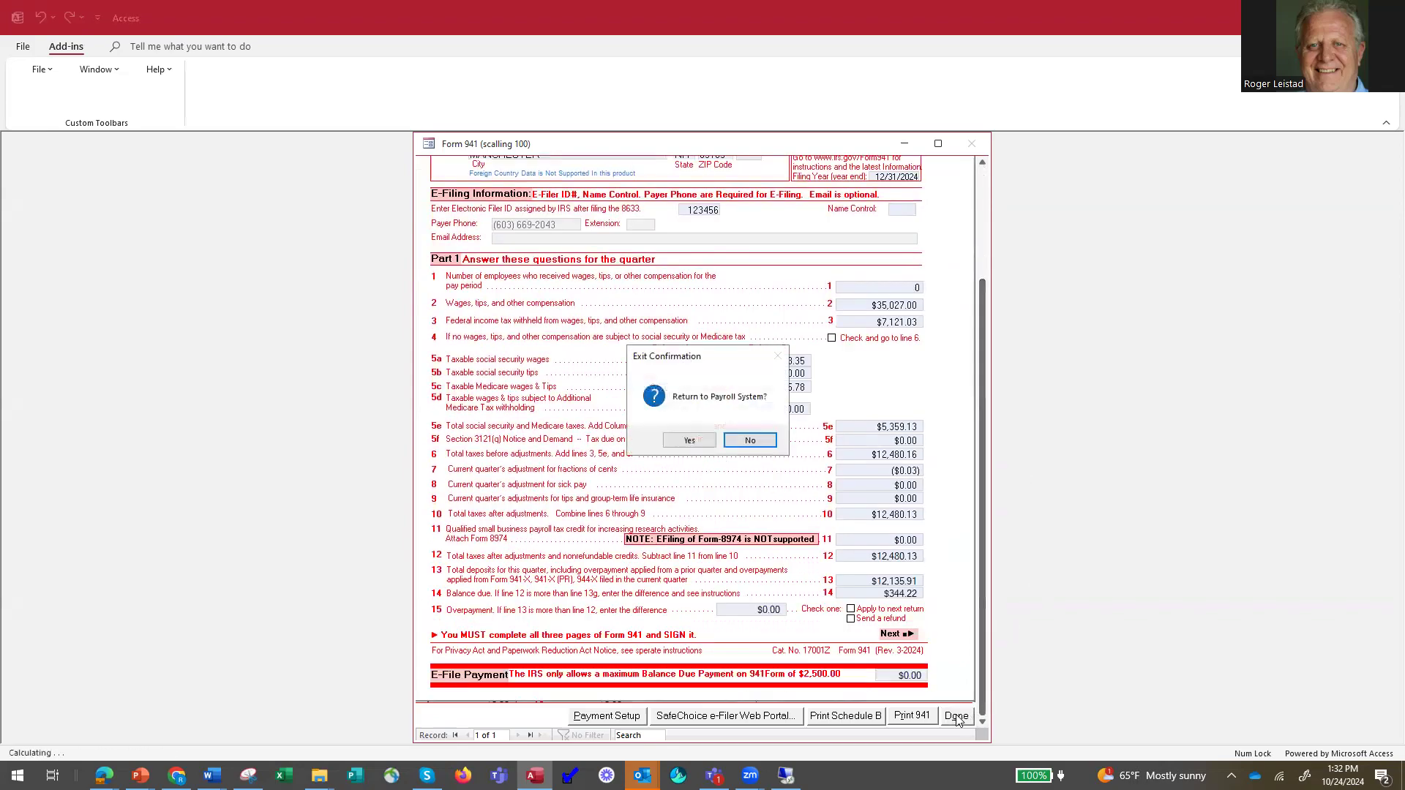
left_click(689, 440)
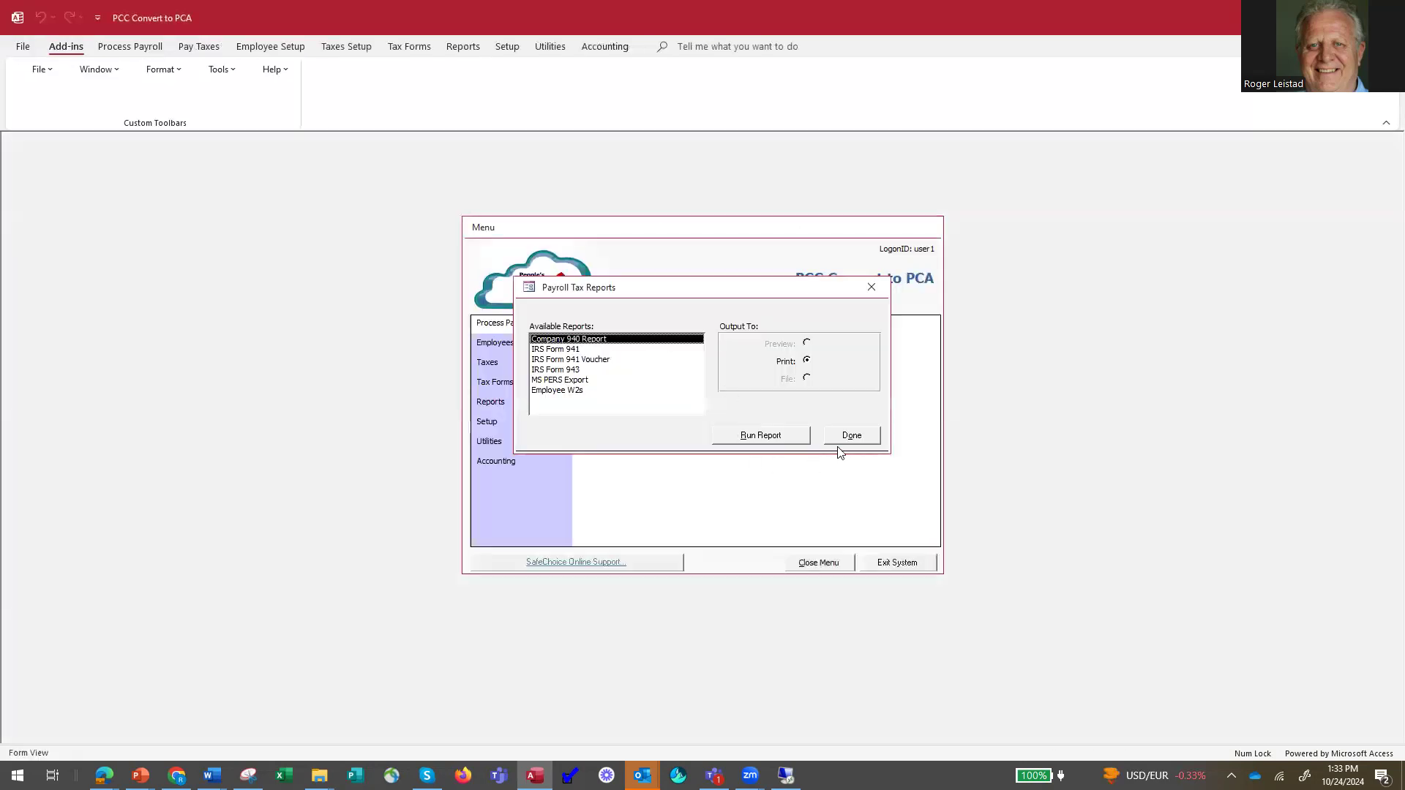
left_click(853, 437)
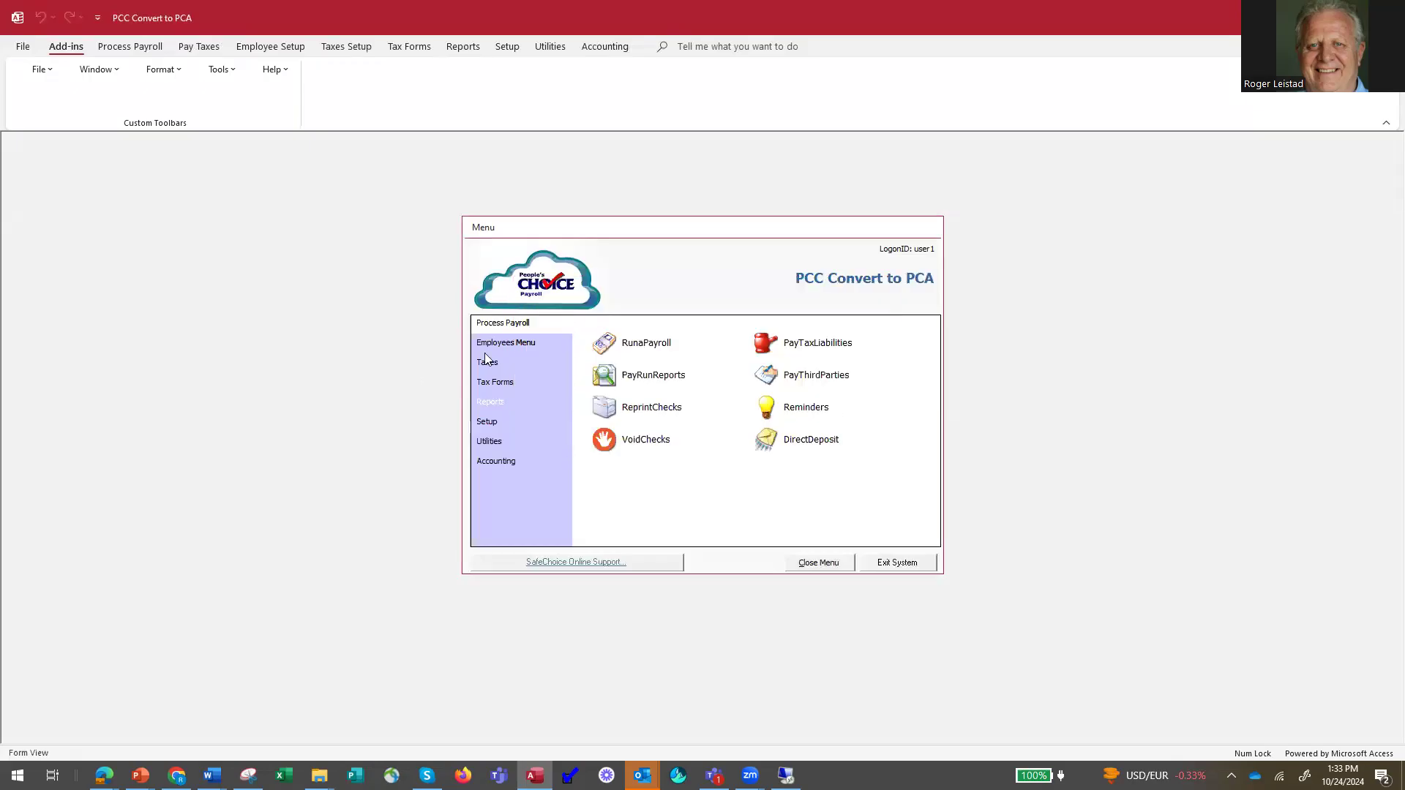
Open the General Reports selection and choose the Employee Payroll Summary report.
left_click(501, 404)
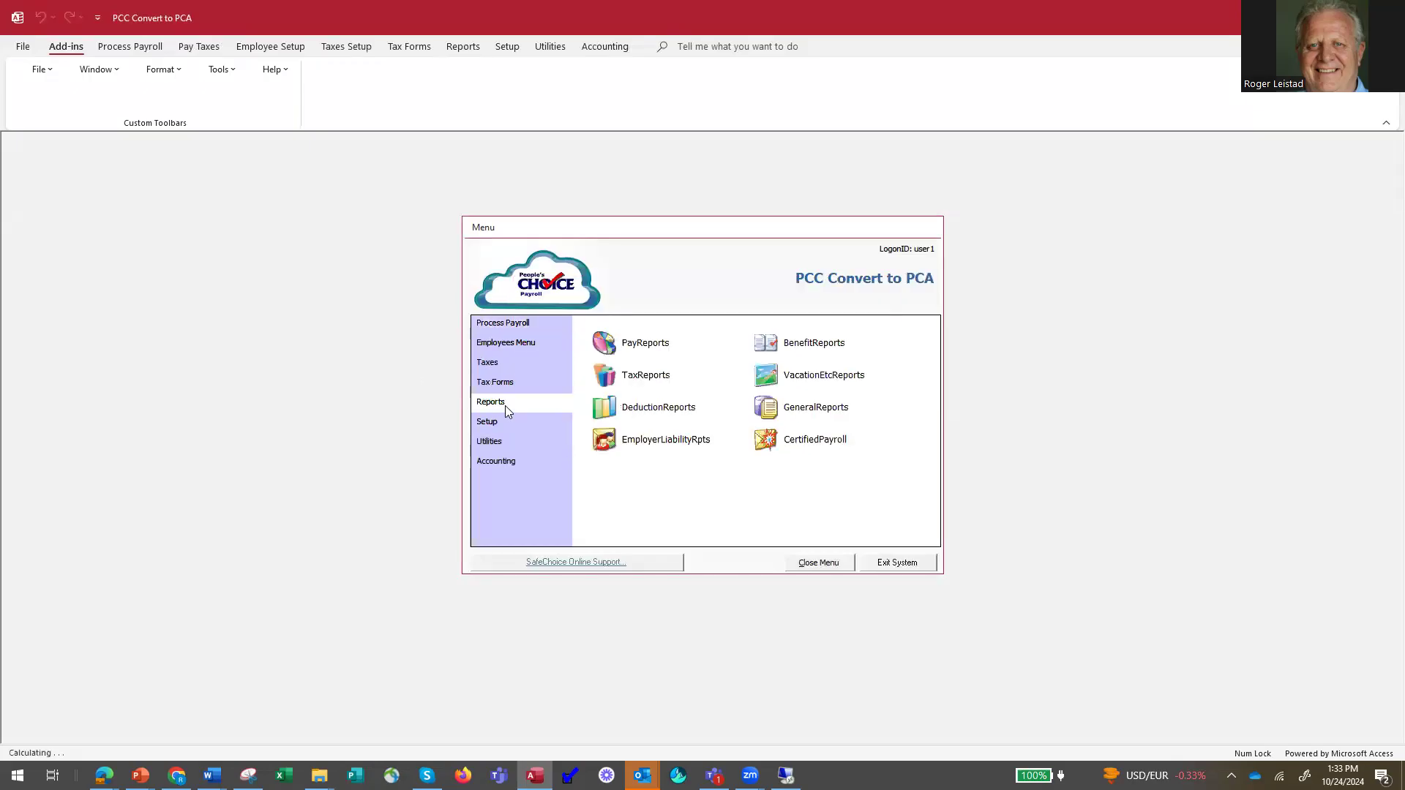
left_click(789, 414)
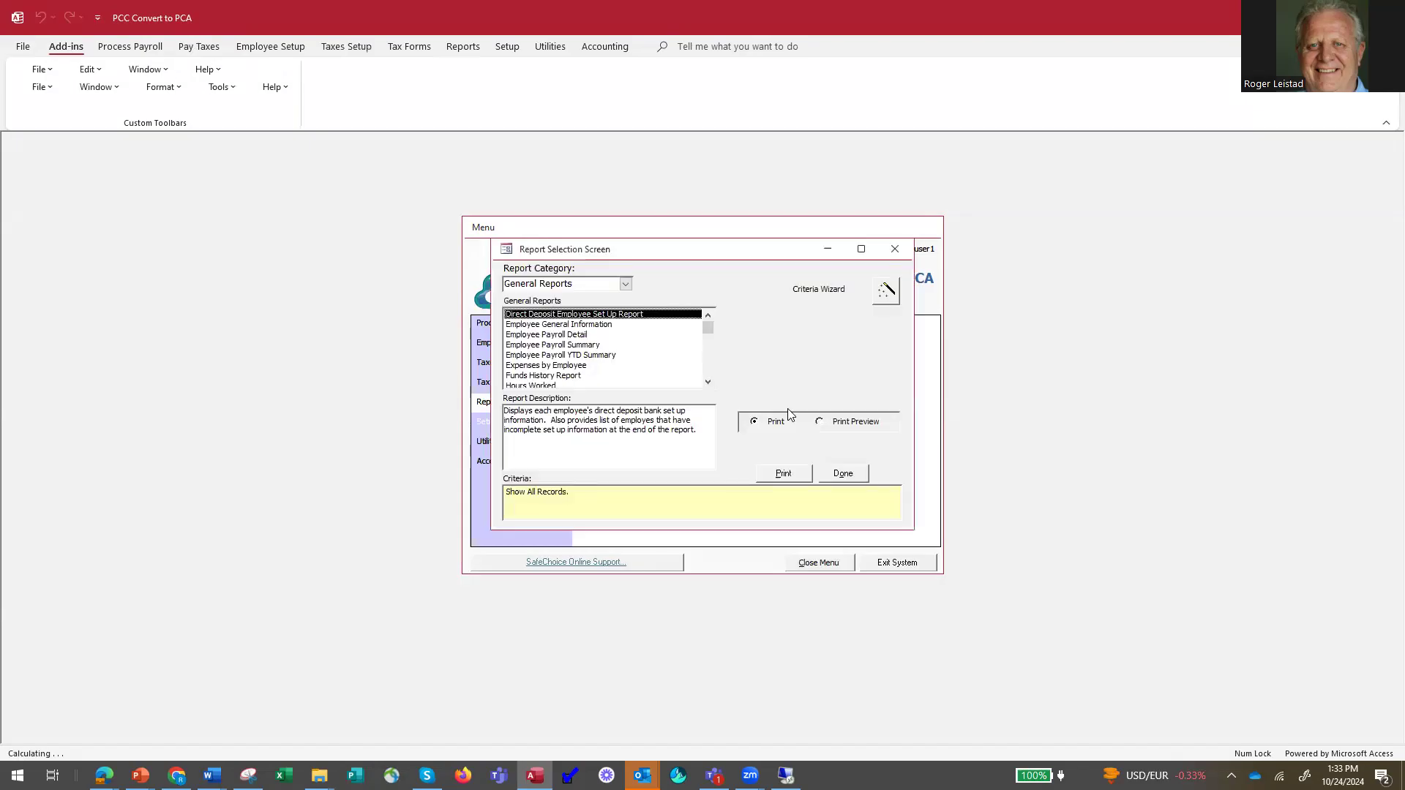
left_click(585, 344)
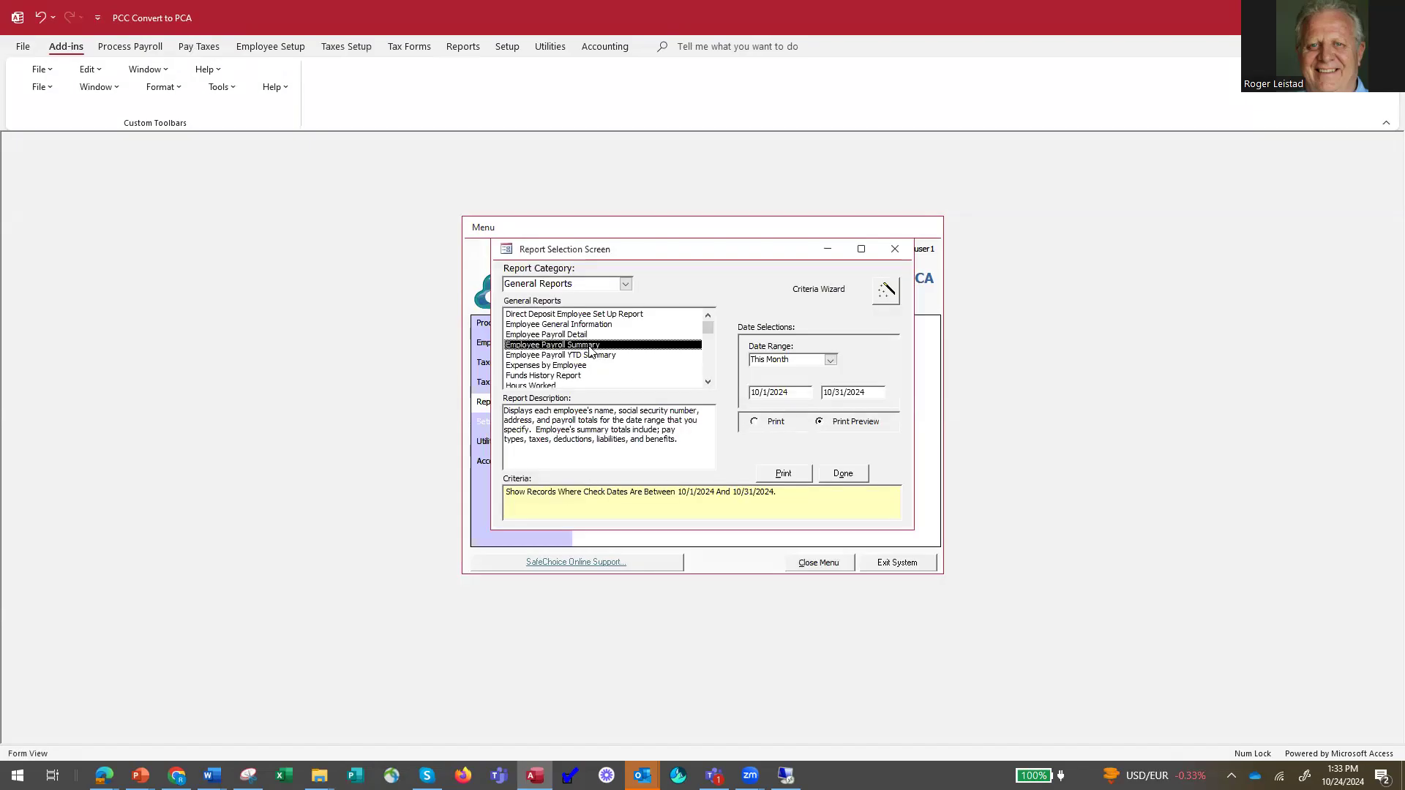
Set the date range to This Year with the end date changed to 03/31/2024, and preview the Employee Payroll Summary.
left_click(830, 361)
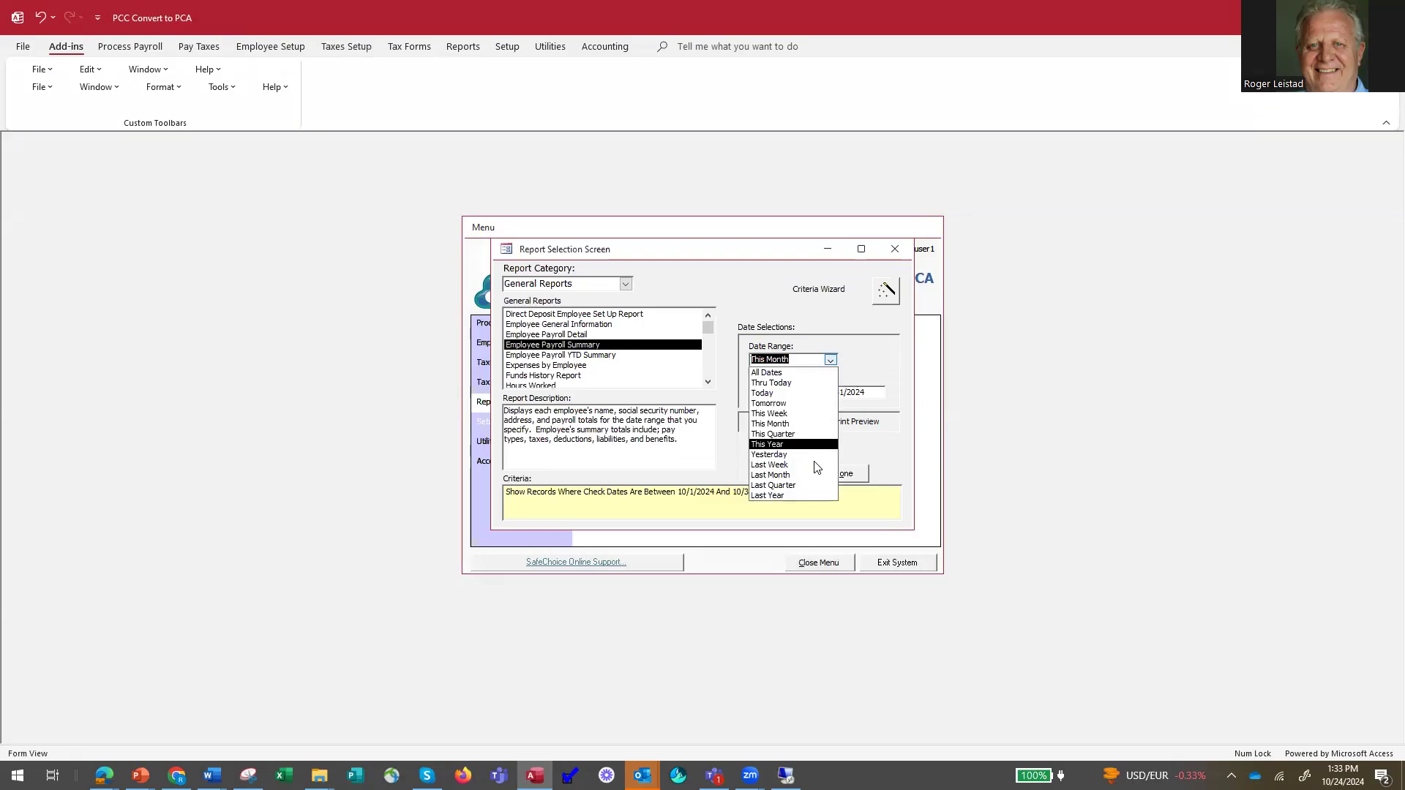
left_click(789, 446)
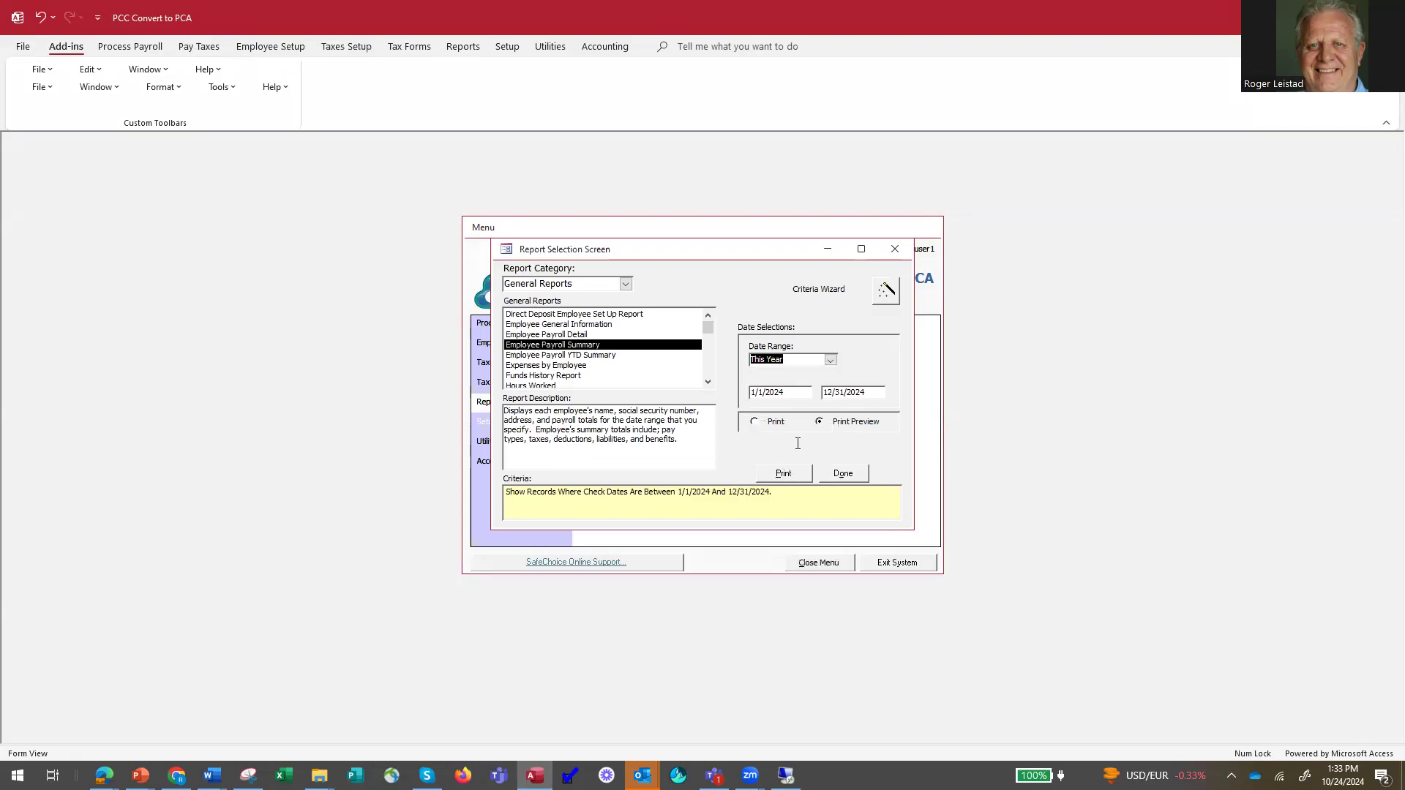
left_click(826, 393)
type("03")
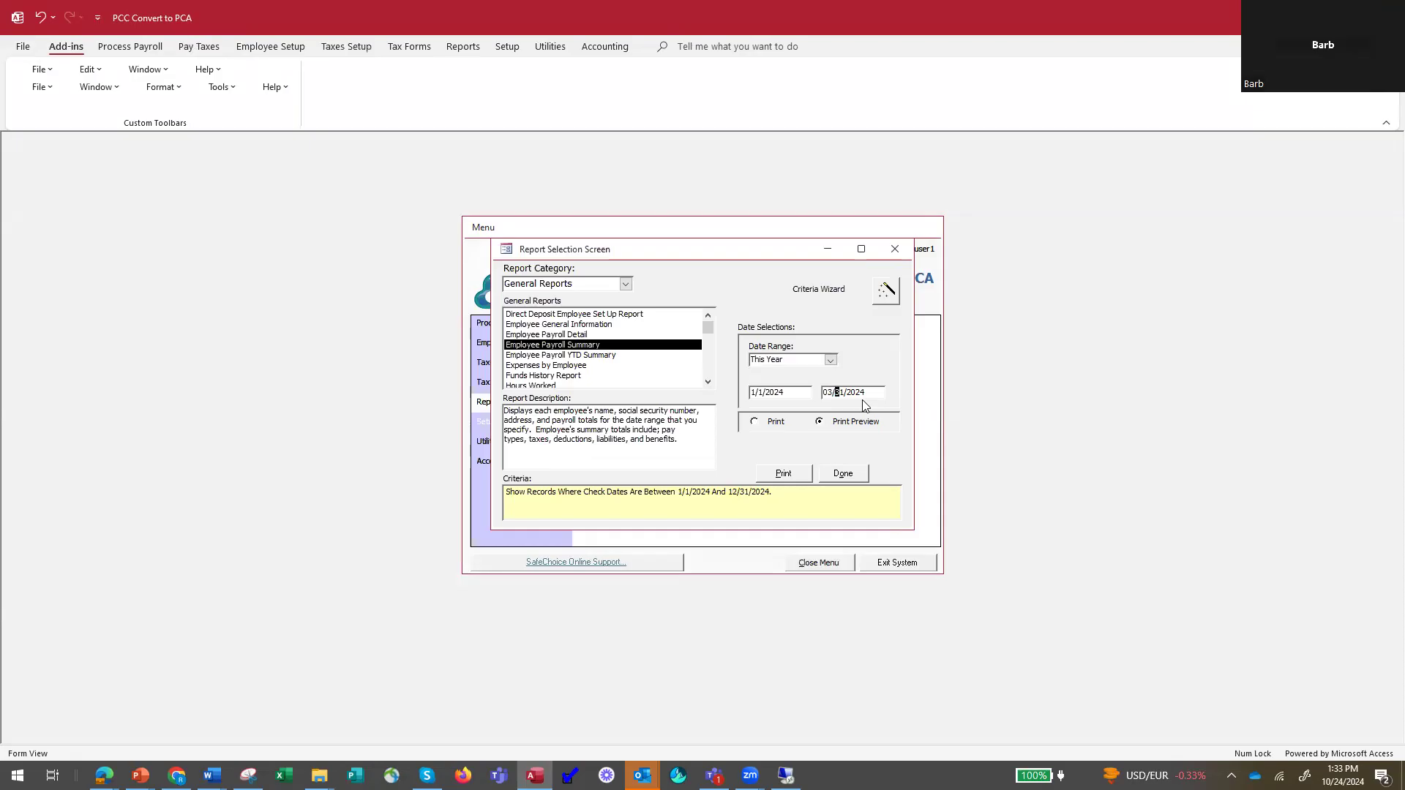
key("Tab")
left_click(782, 473)
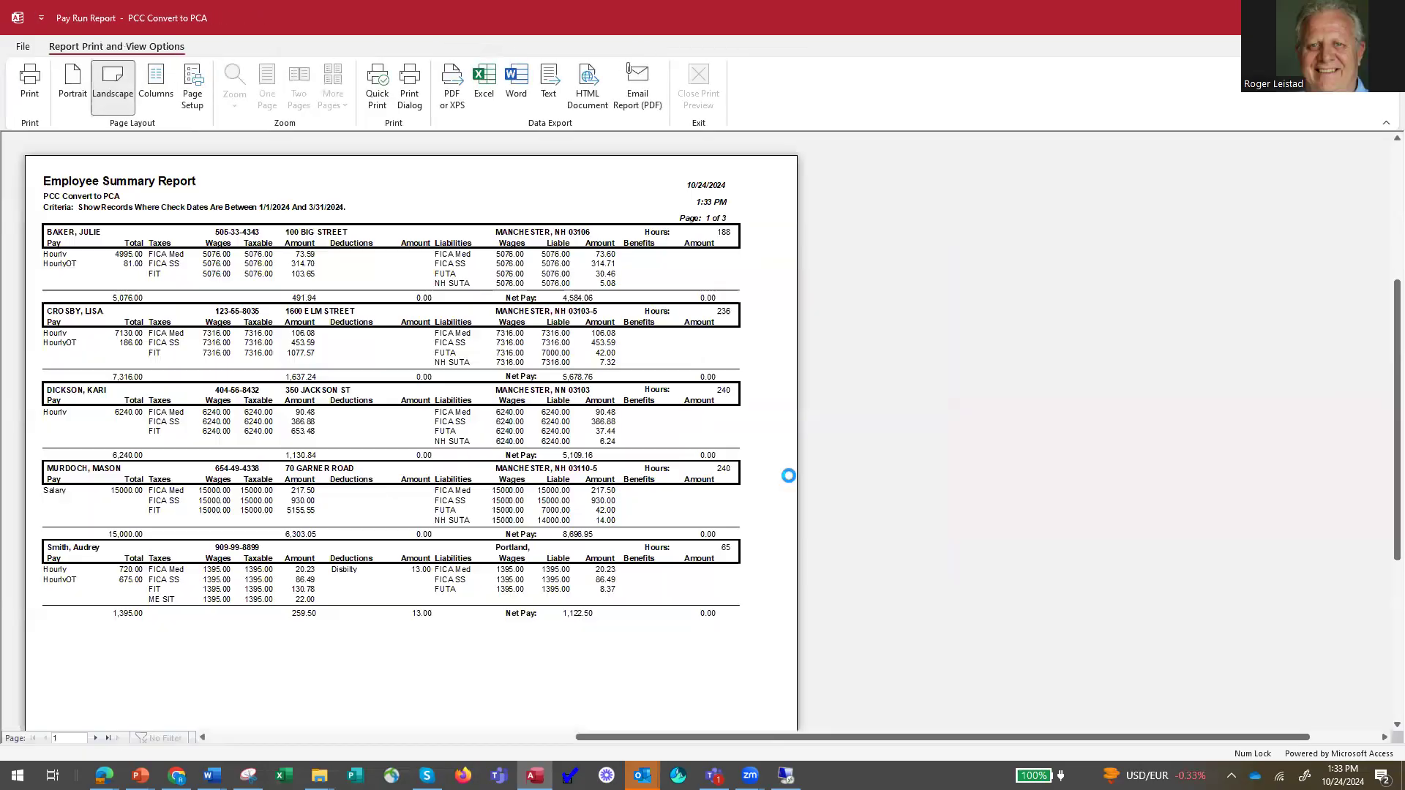
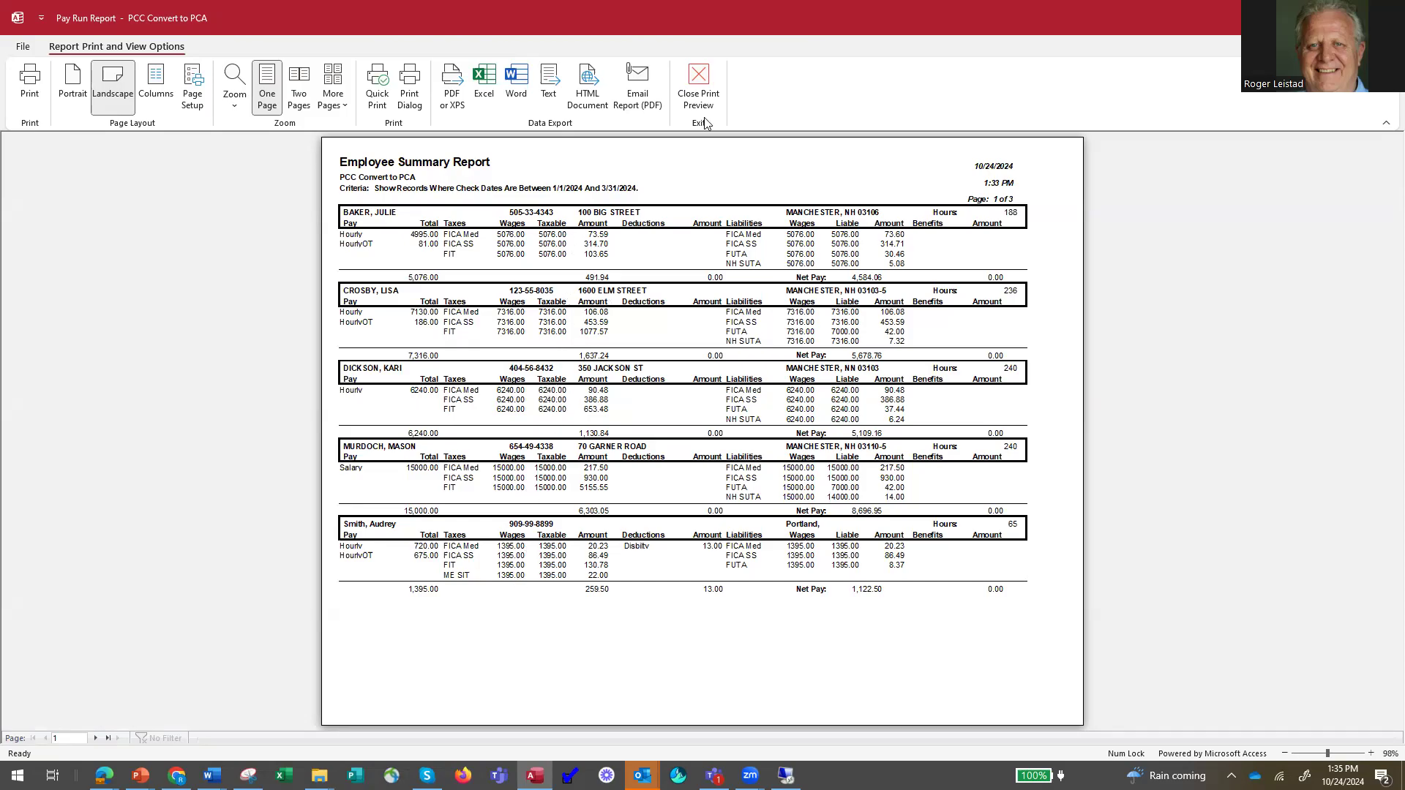
Examine the report totals on the last page of the Employee Summary Report and close the preview.
left_click(108, 740)
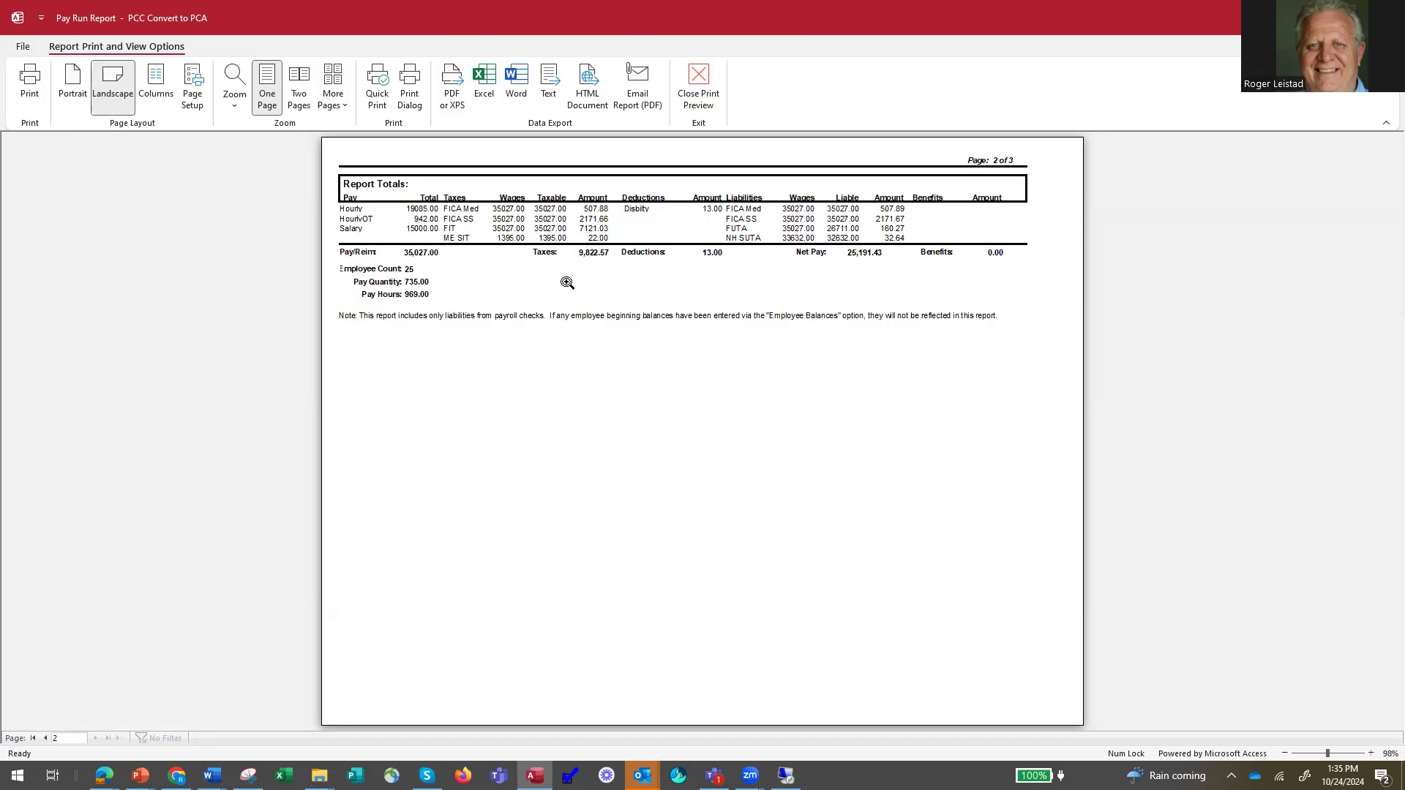
left_click(699, 98)
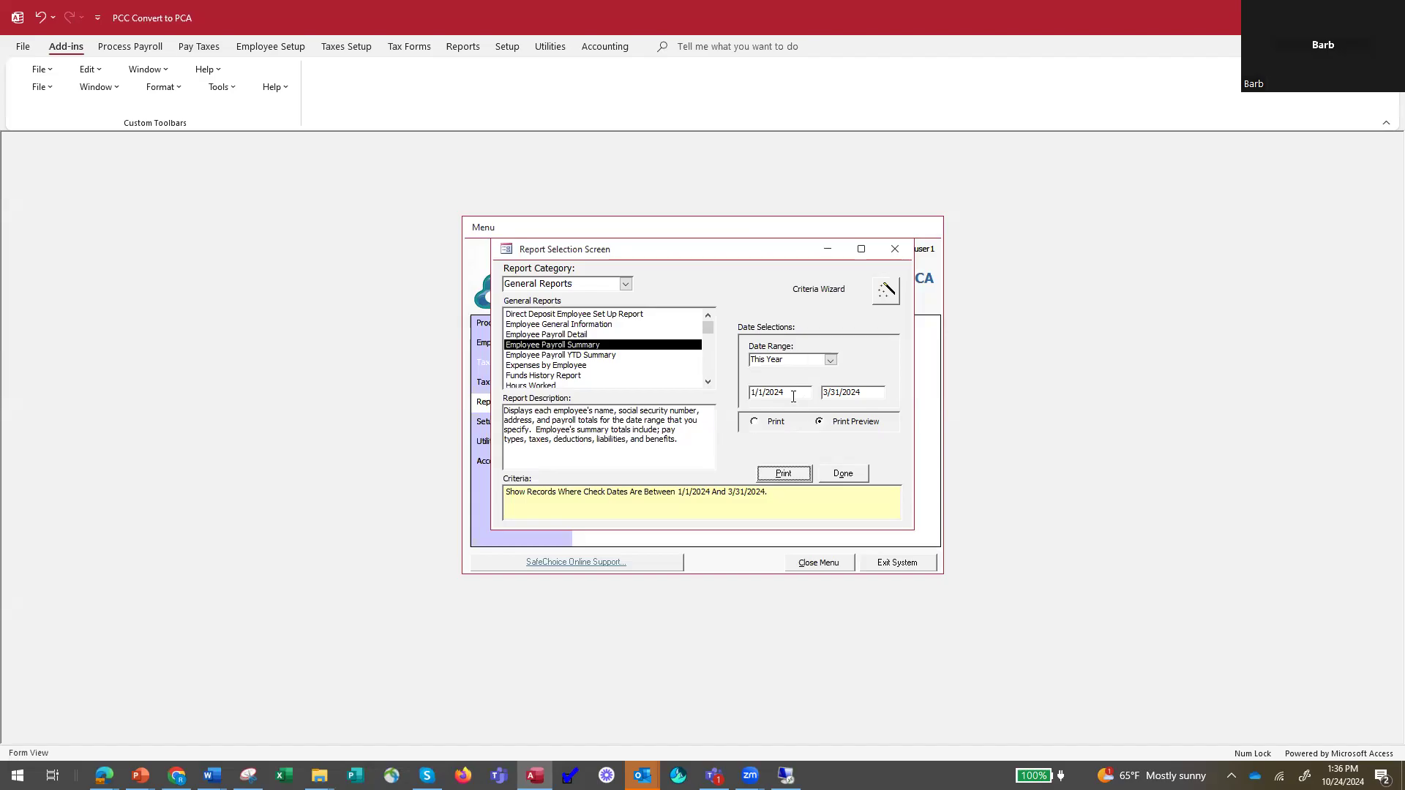
Review the Employee Payroll Summary's date criteria in the Criteria Wizard and close the report selection.
left_click(885, 292)
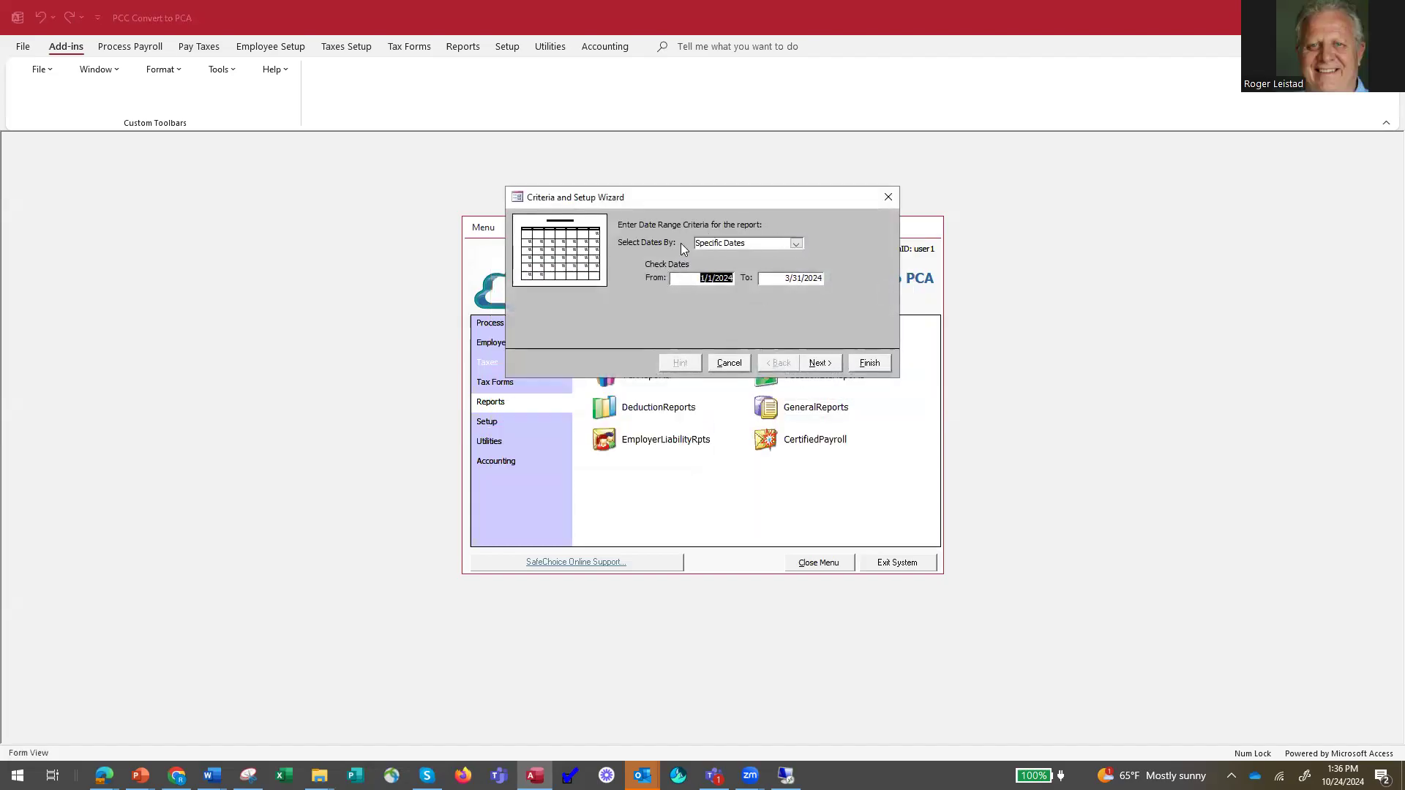
left_click(869, 364)
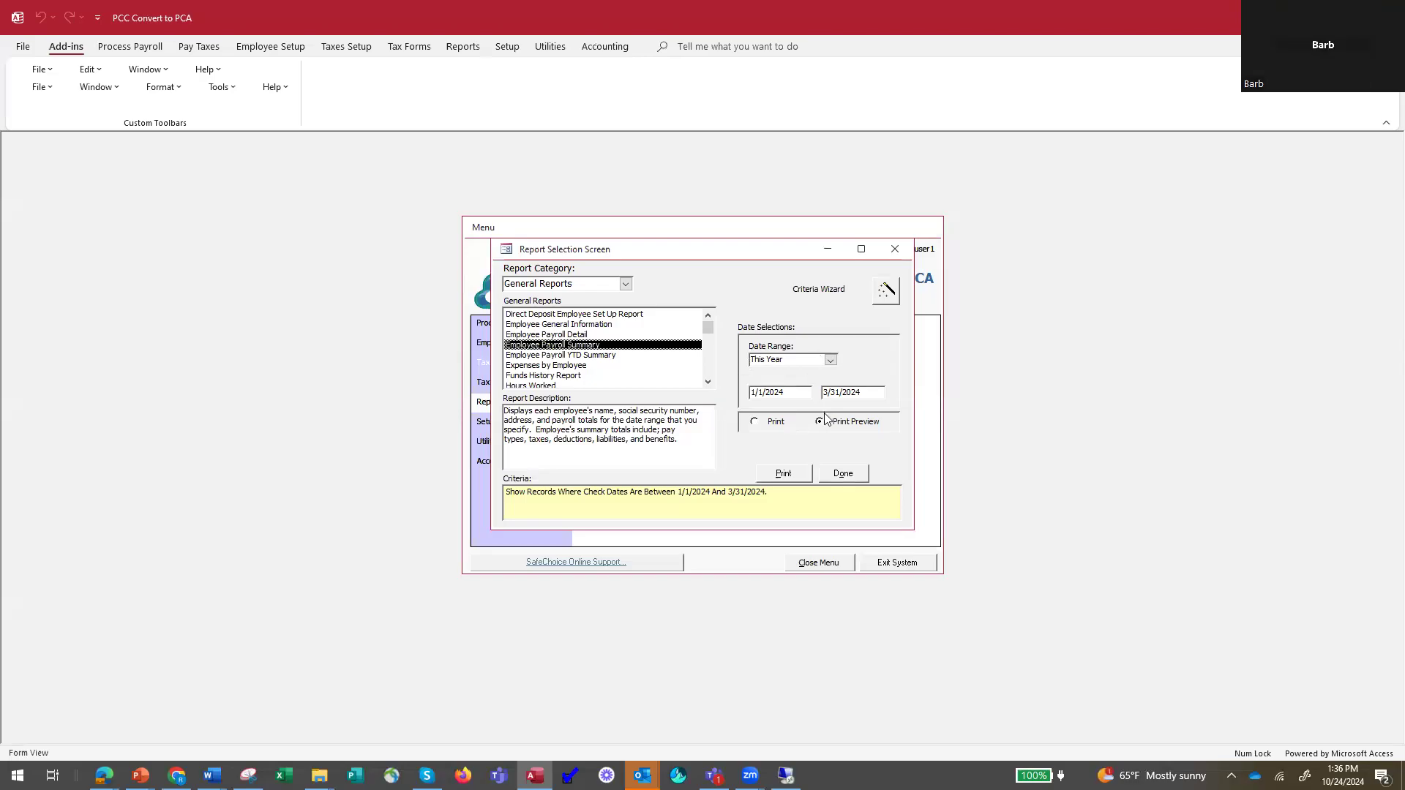
left_click(844, 475)
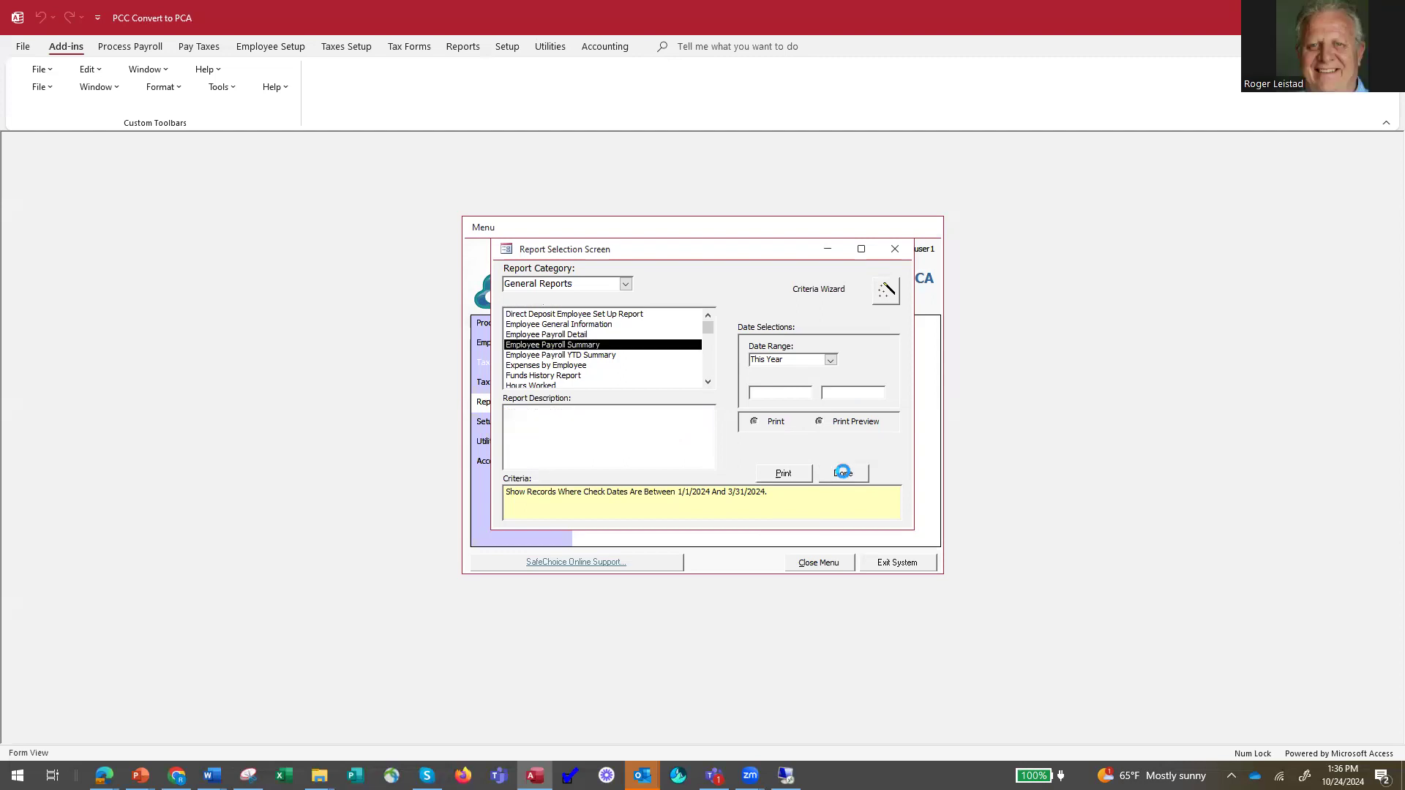
Choose the Employer Quarterly SUTA Report in the Employer Liability Reports and set its Quarter criterion to 2.
left_click(606, 442)
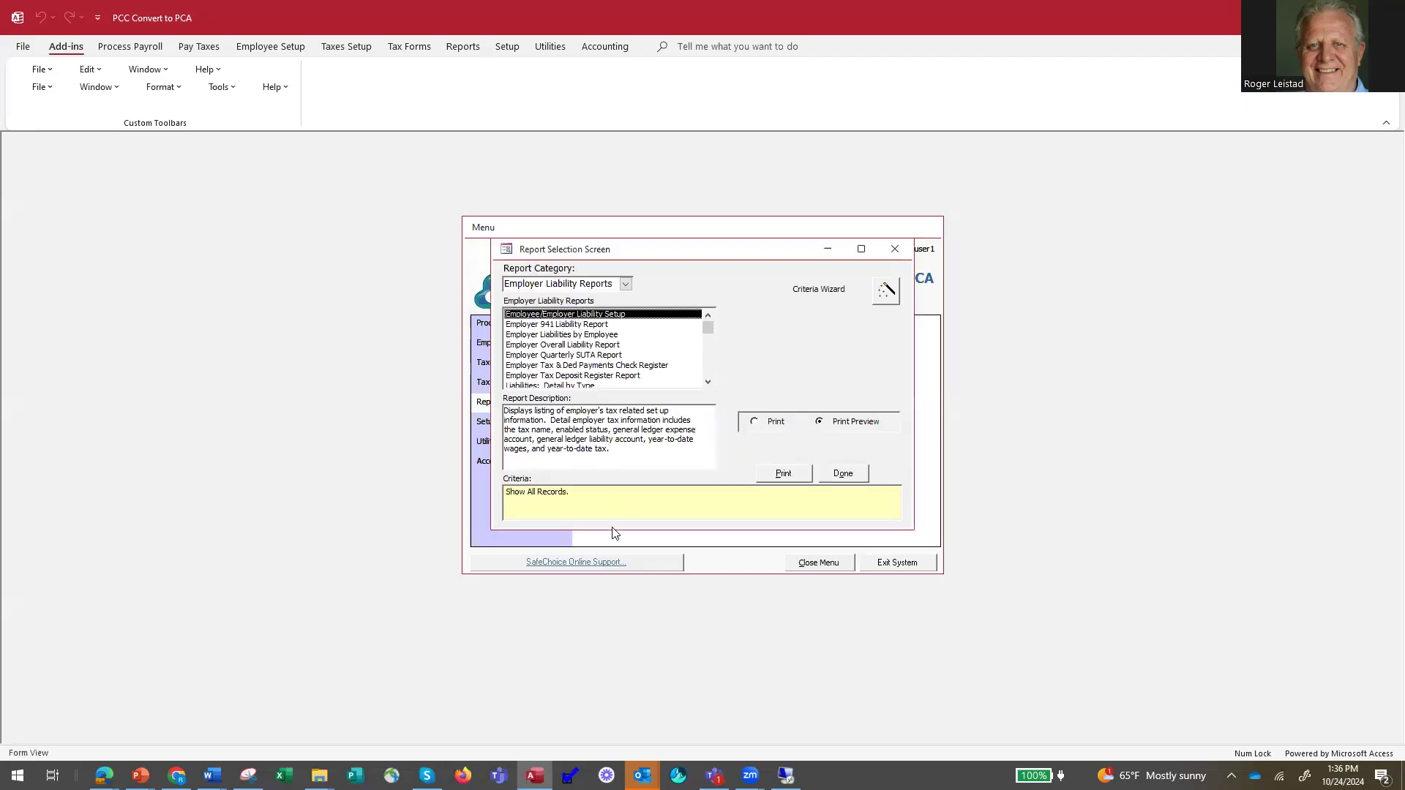
left_click(584, 355)
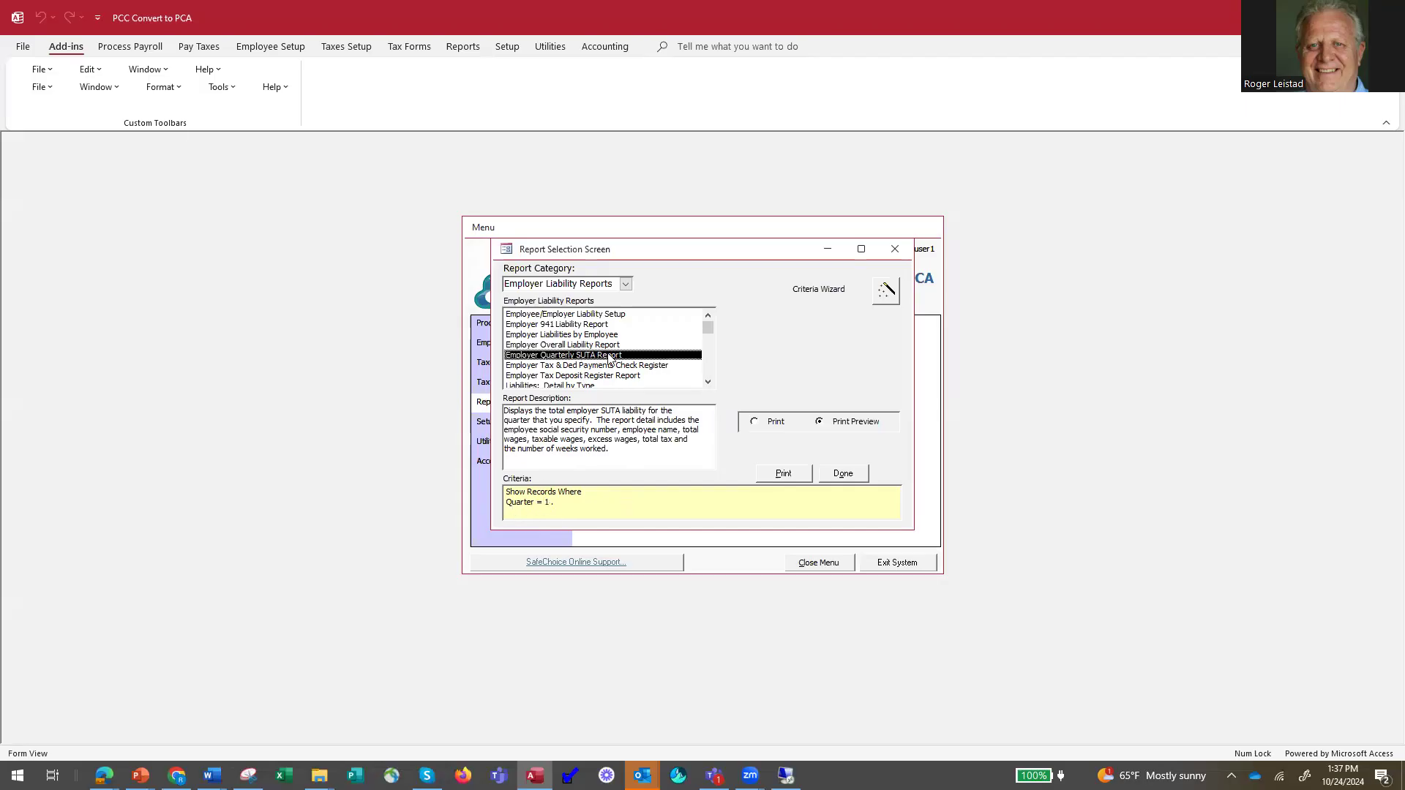
left_click(886, 291)
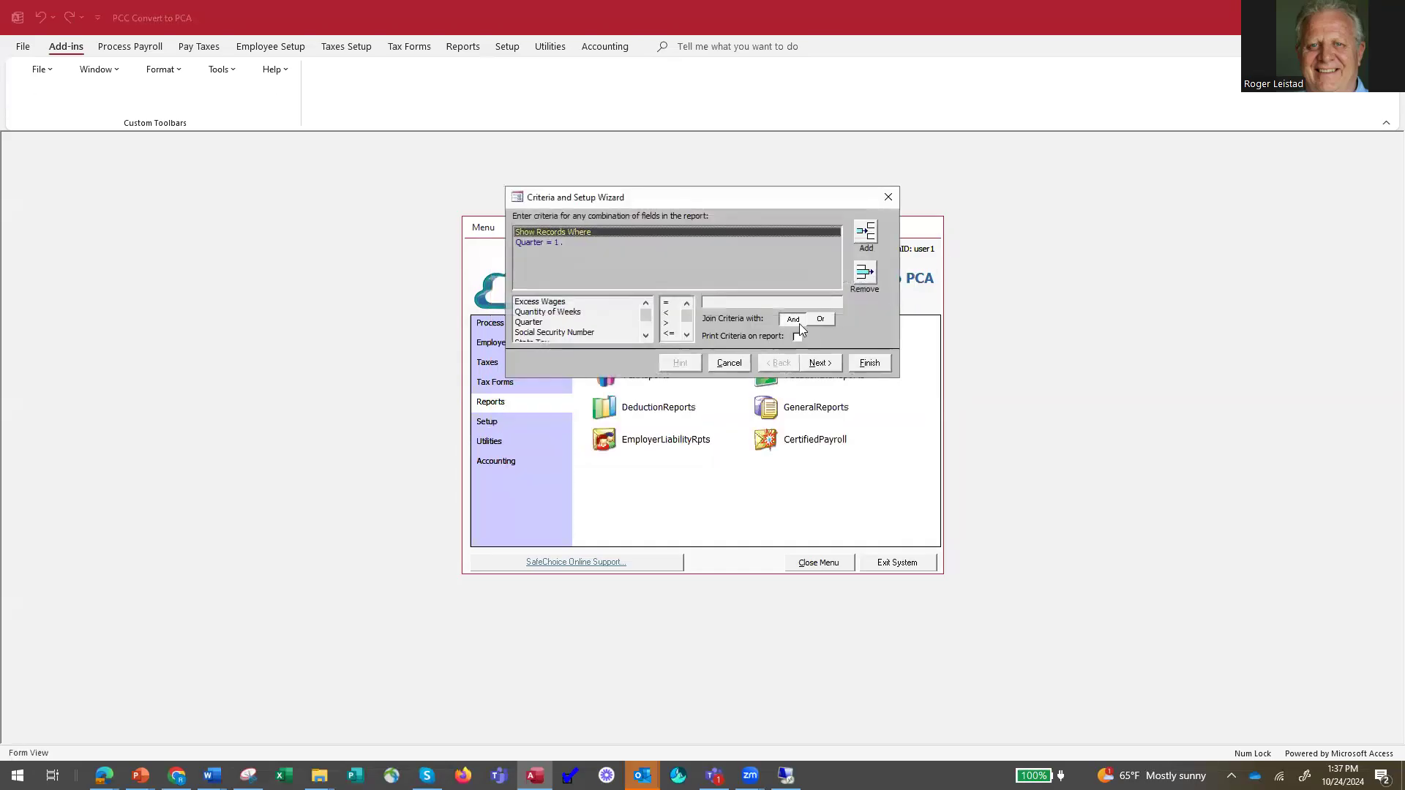
left_click(537, 244)
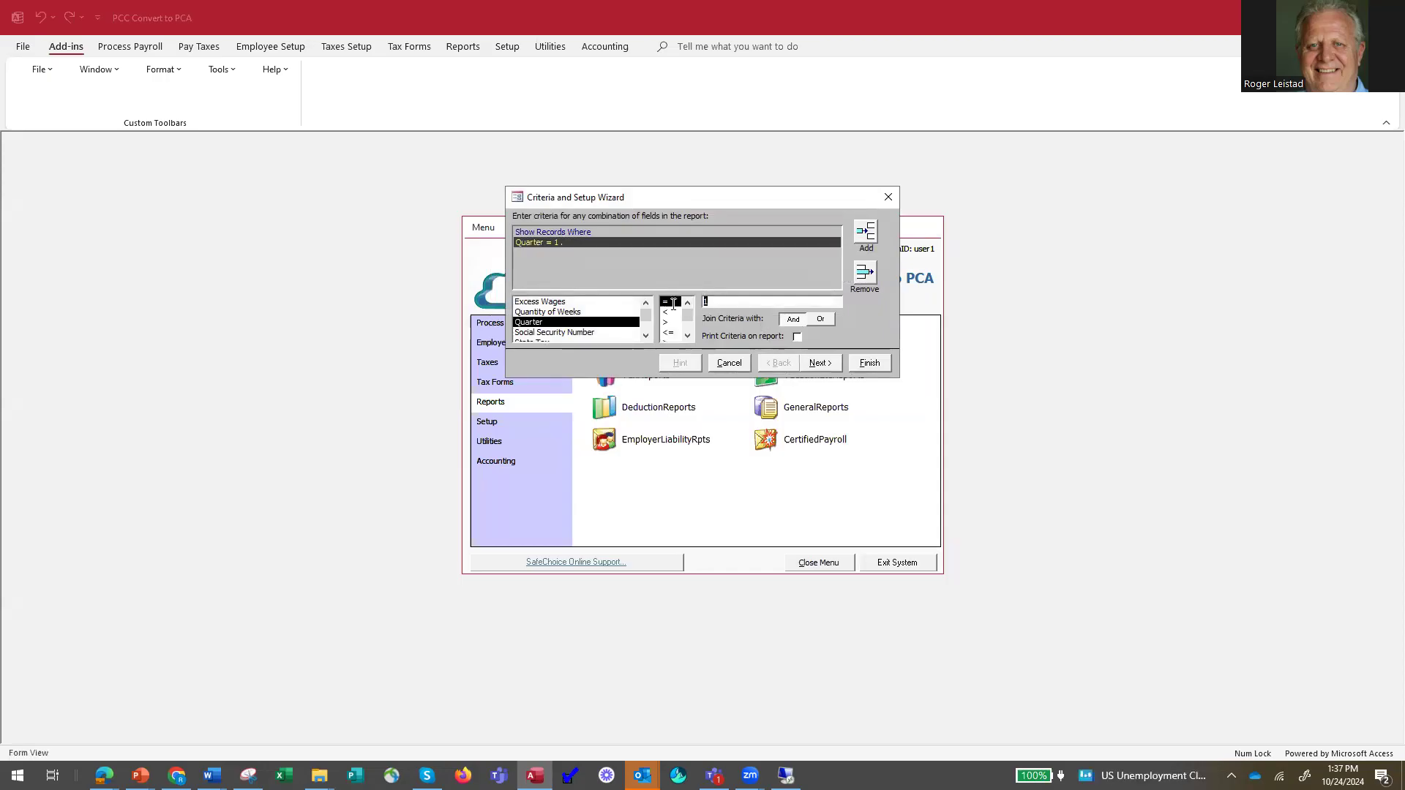
type("2")
left_click(869, 363)
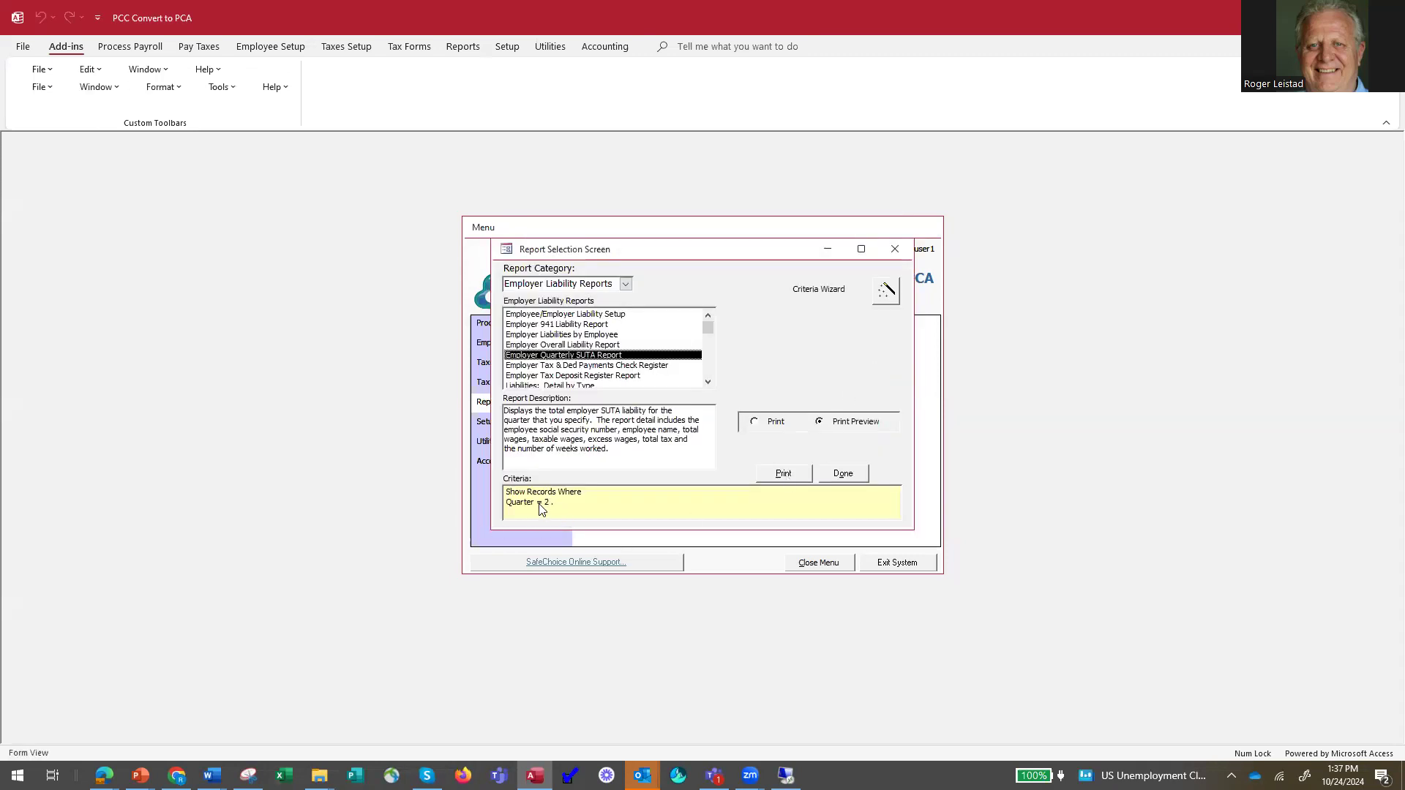
Set the SUTA report's Quarter criterion to 1 and close the report selection.
left_click(886, 290)
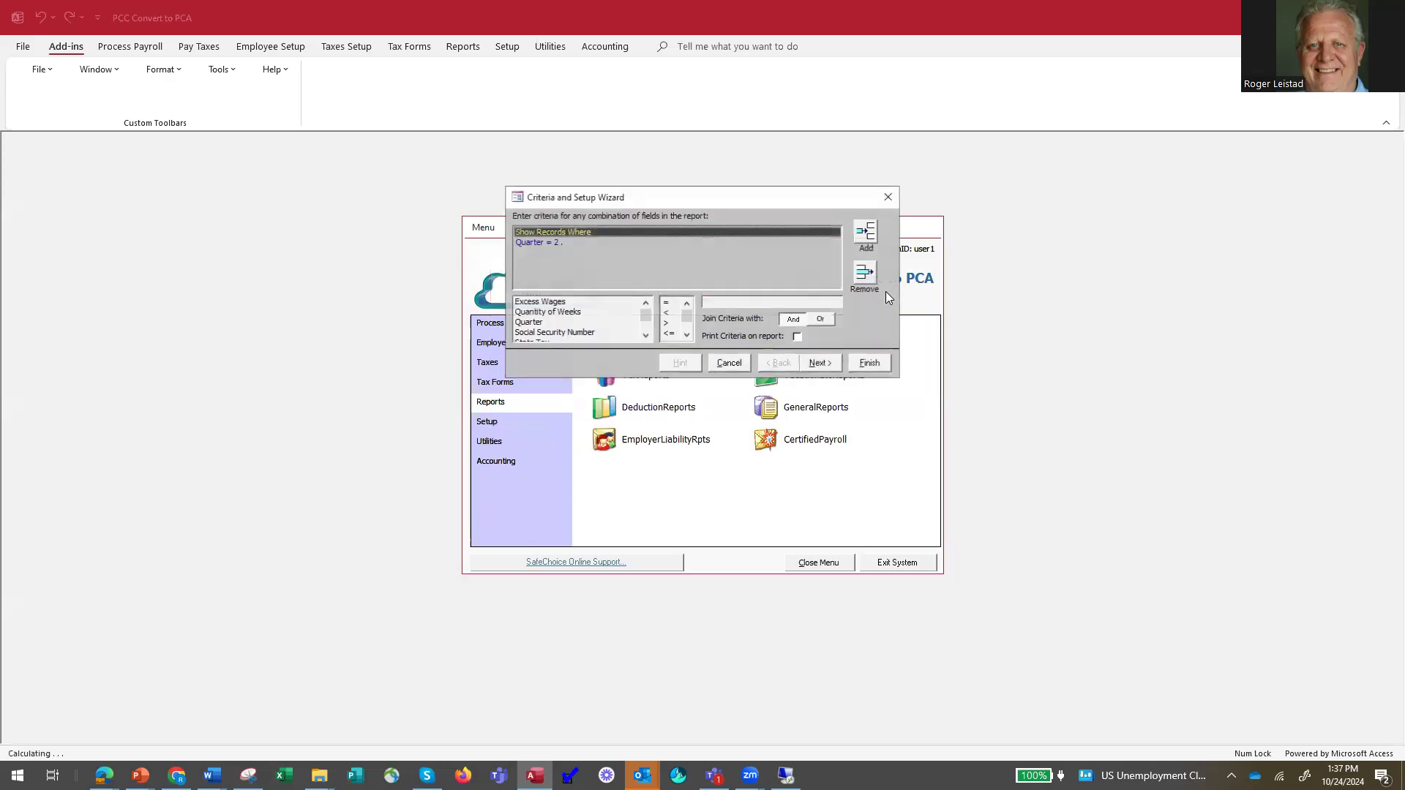
left_click(535, 242)
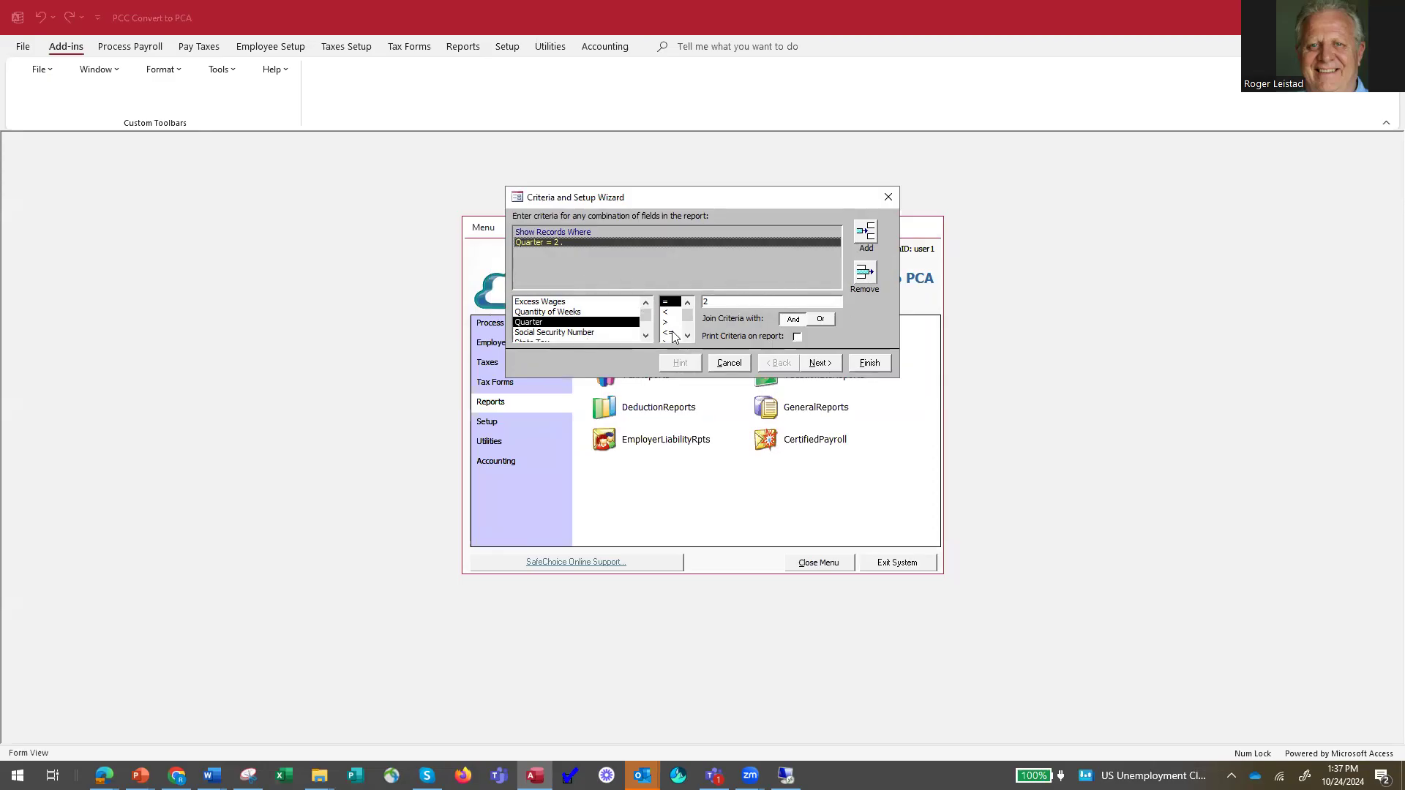
left_click_drag(718, 304, 697, 301)
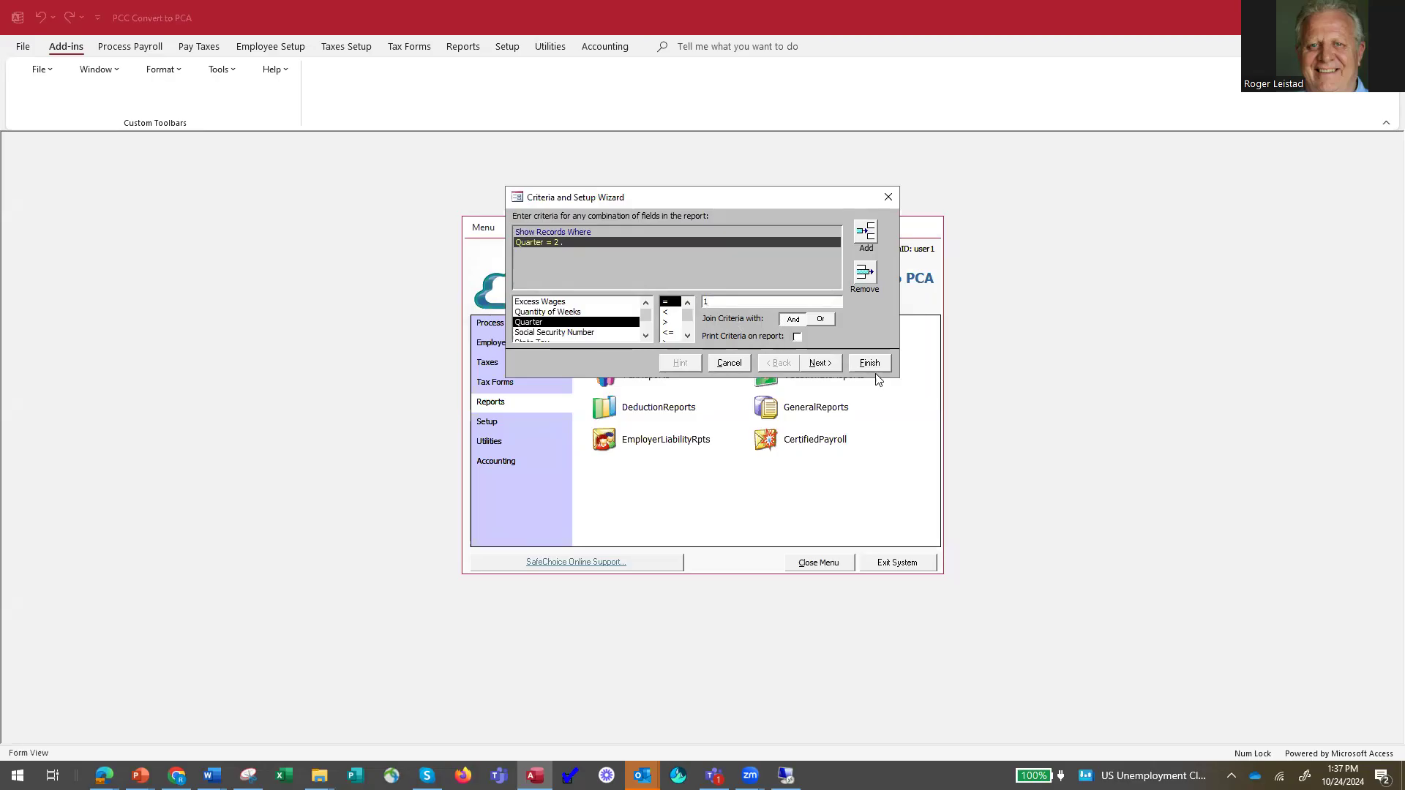
left_click(874, 370)
left_click(844, 475)
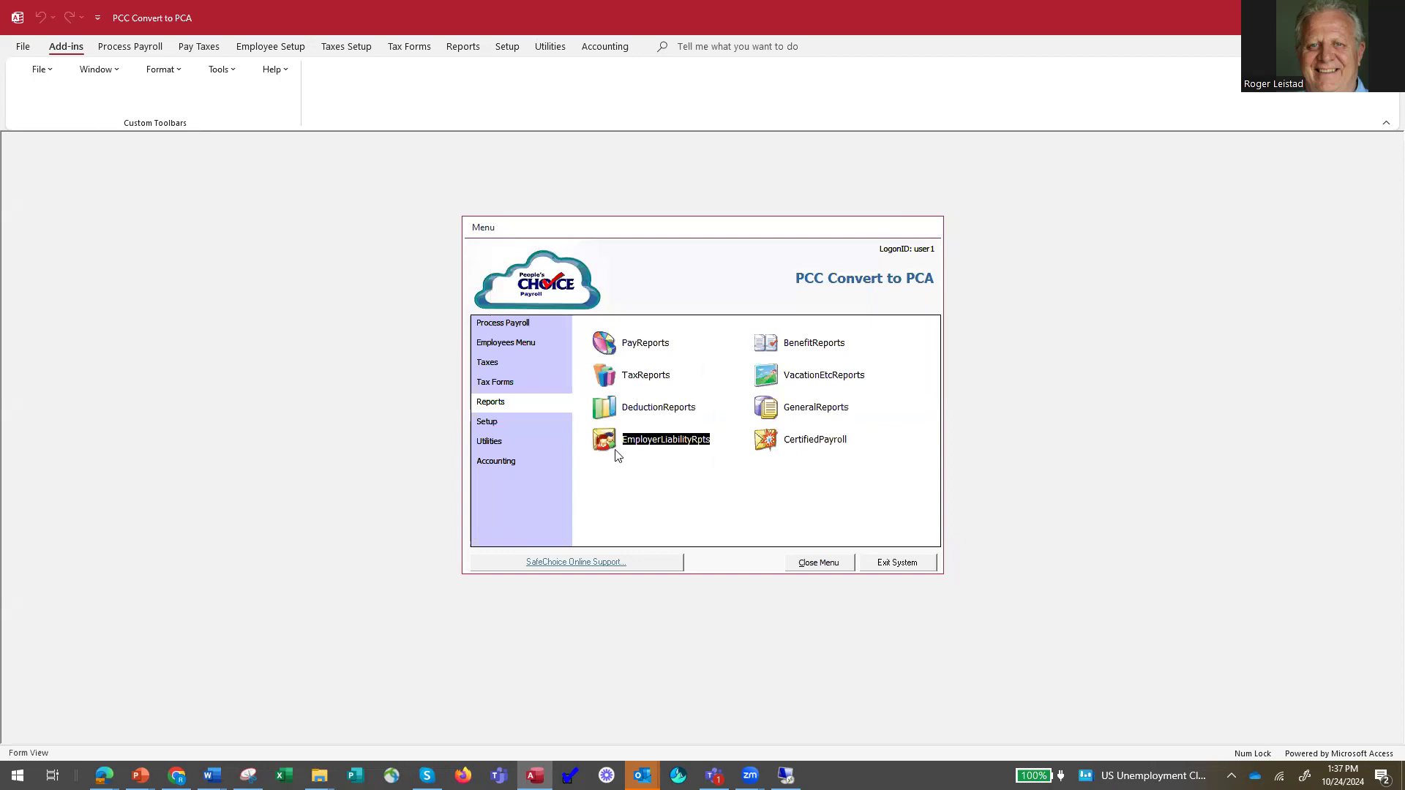
Reopen the Employer Liability Reports and preview the Employer Quarterly SUTA Report for NEW HAMPSHIRE Unemployment Tax.
left_click(595, 446)
left_click(585, 356)
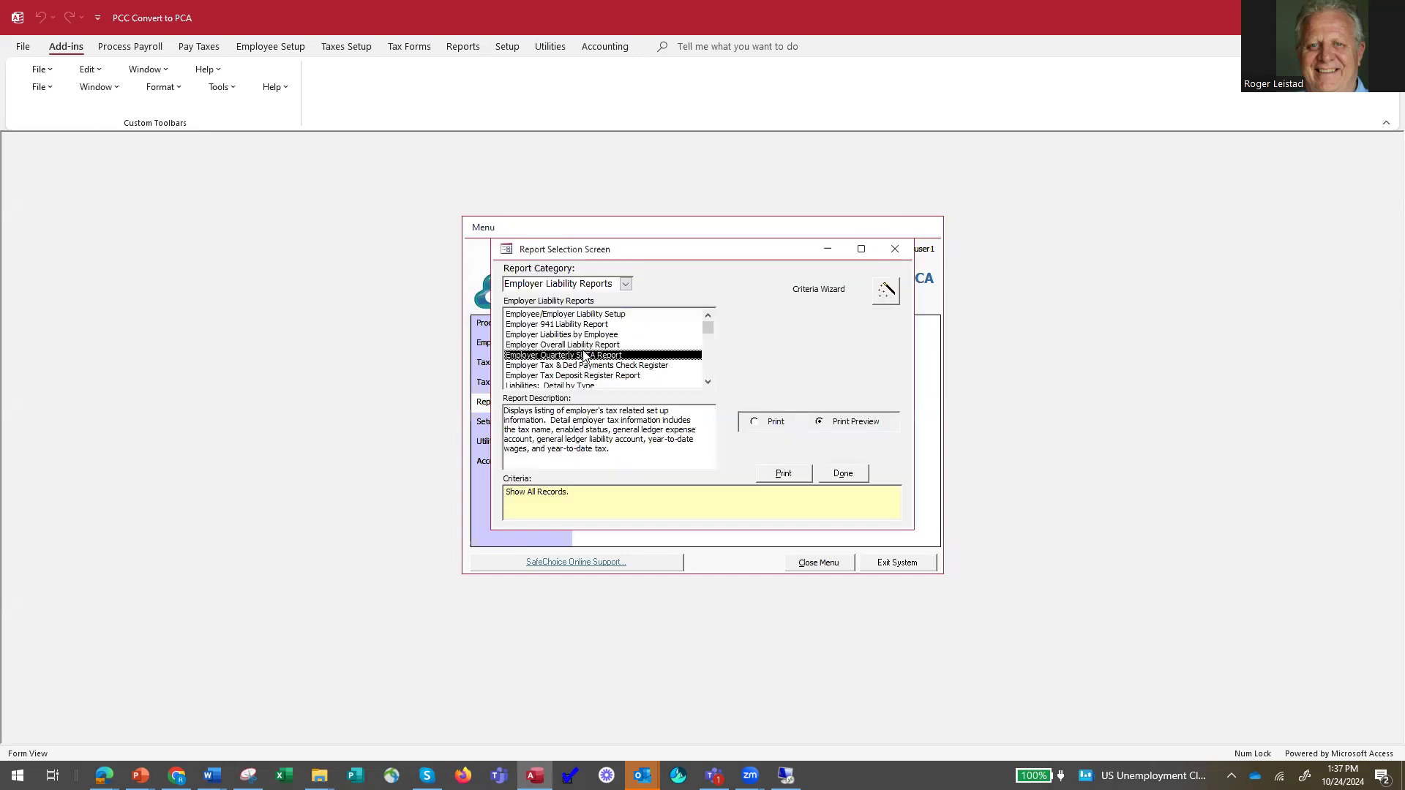
left_click(783, 474)
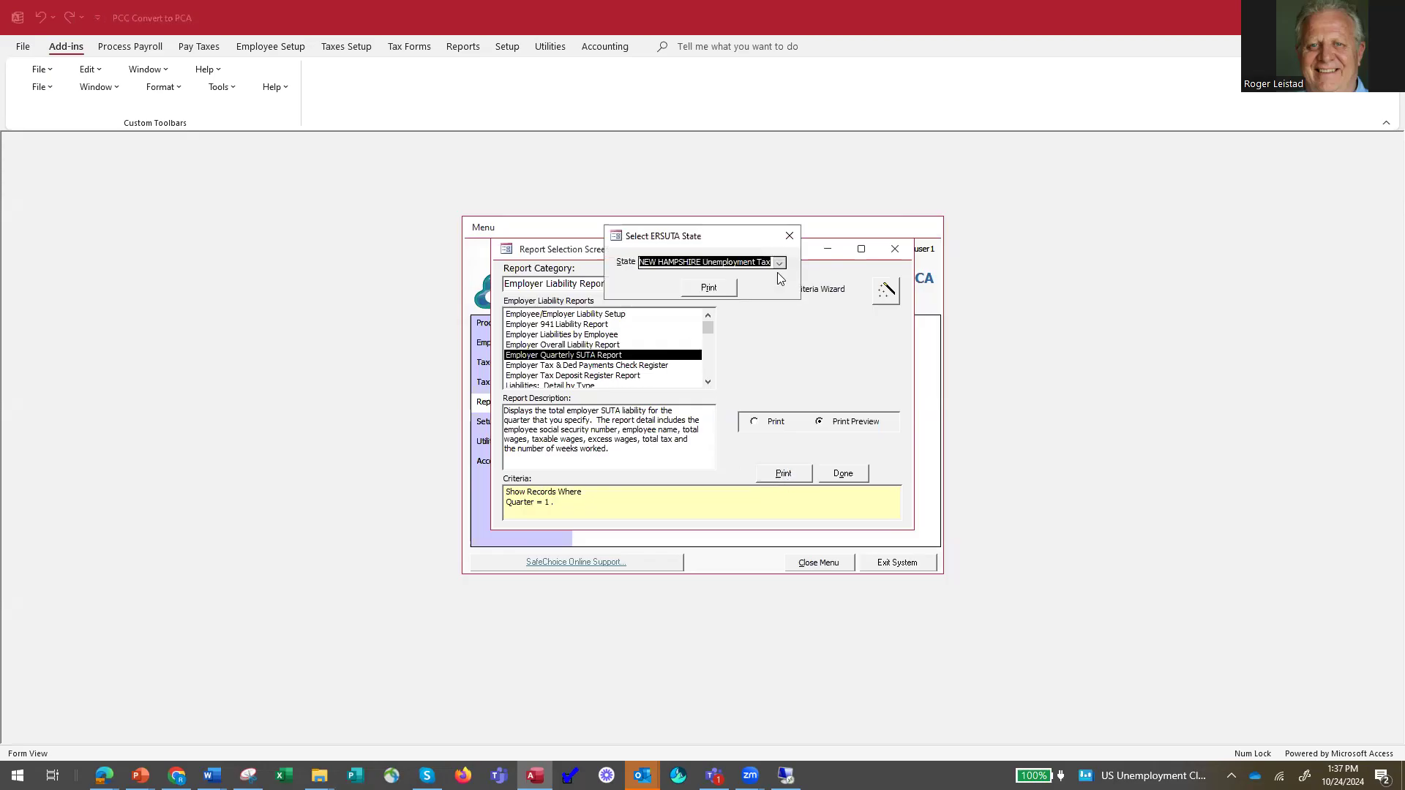
left_click(781, 265)
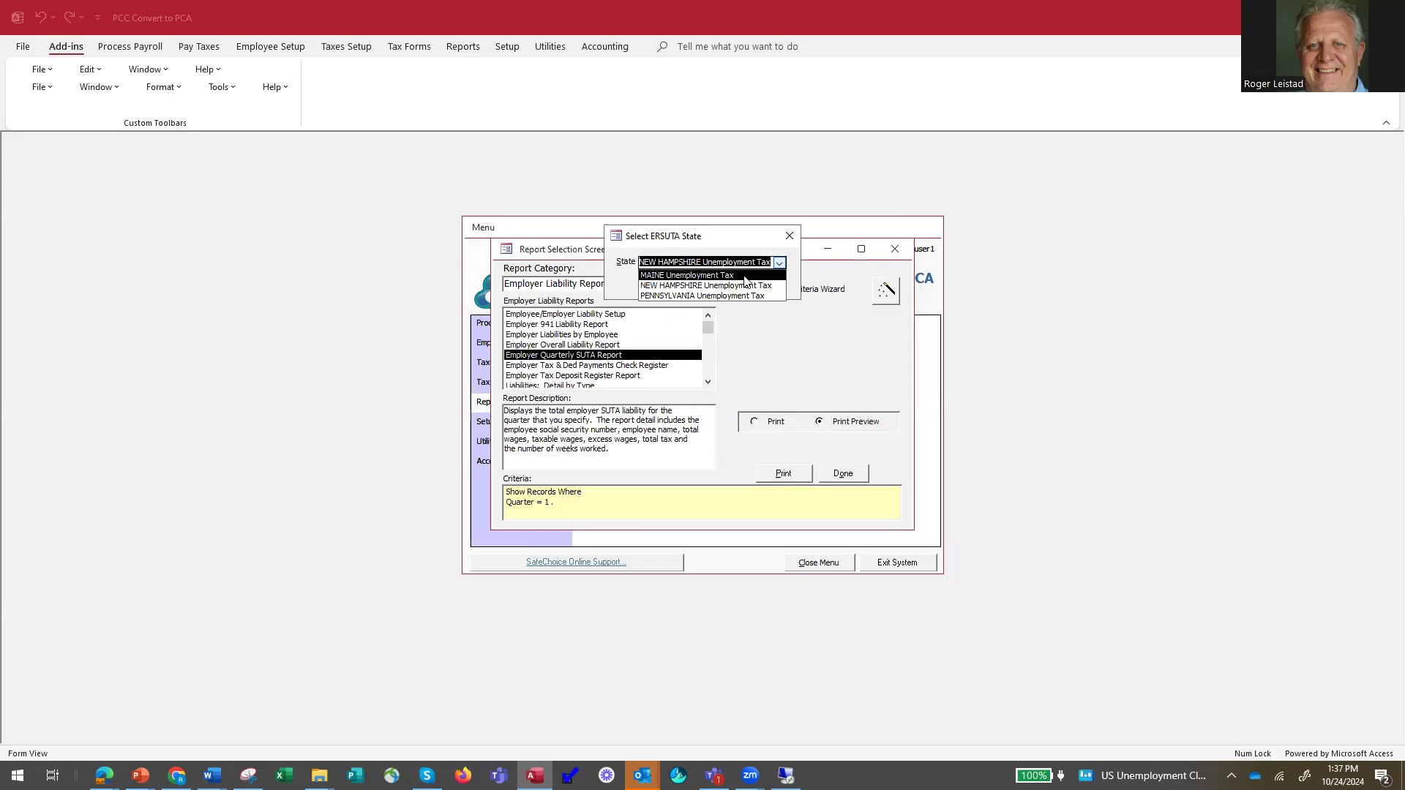
left_click(743, 275)
left_click(779, 266)
left_click(764, 285)
left_click(785, 473)
left_click(715, 287)
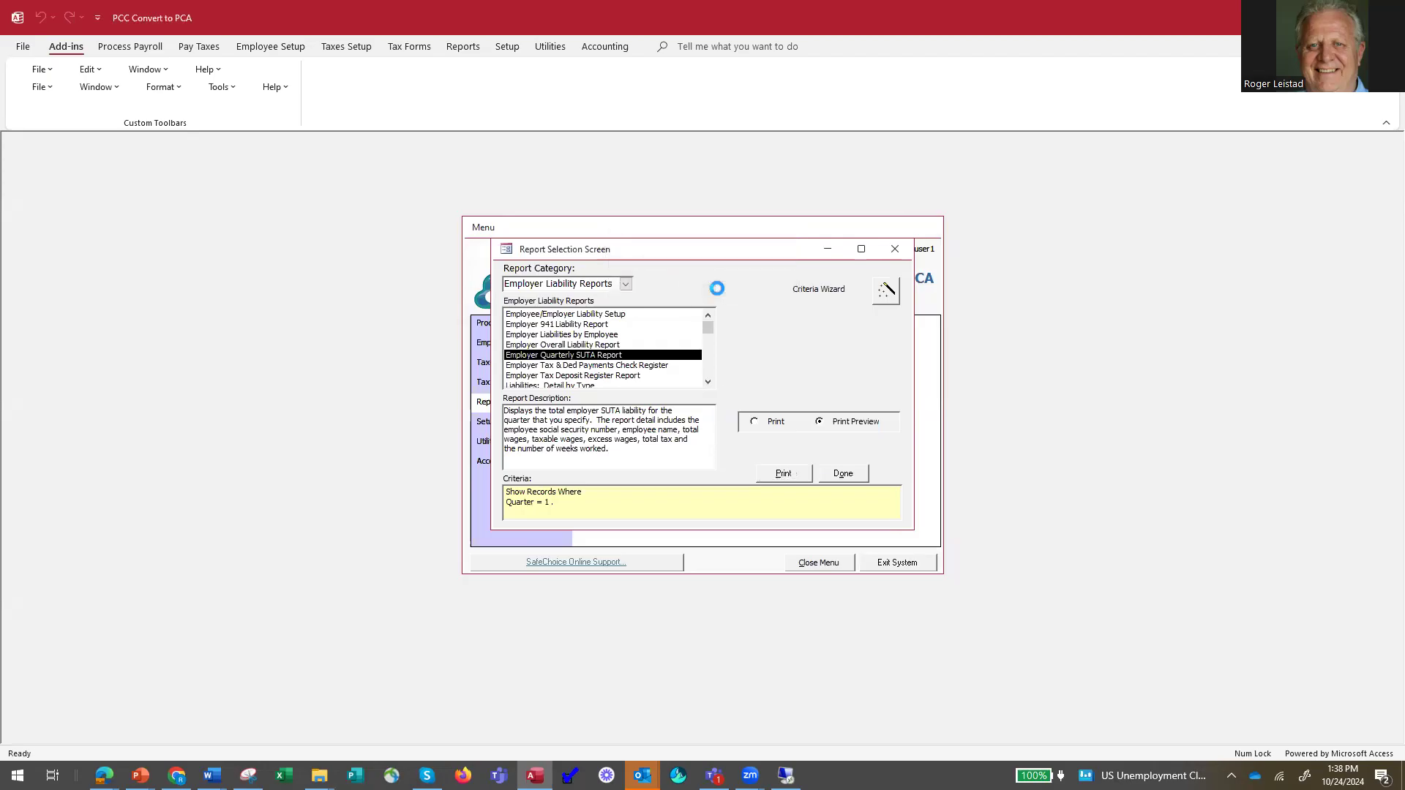
Examine the Employer SUTA Report up close, and close its preview and the report selection.
left_click(420, 205)
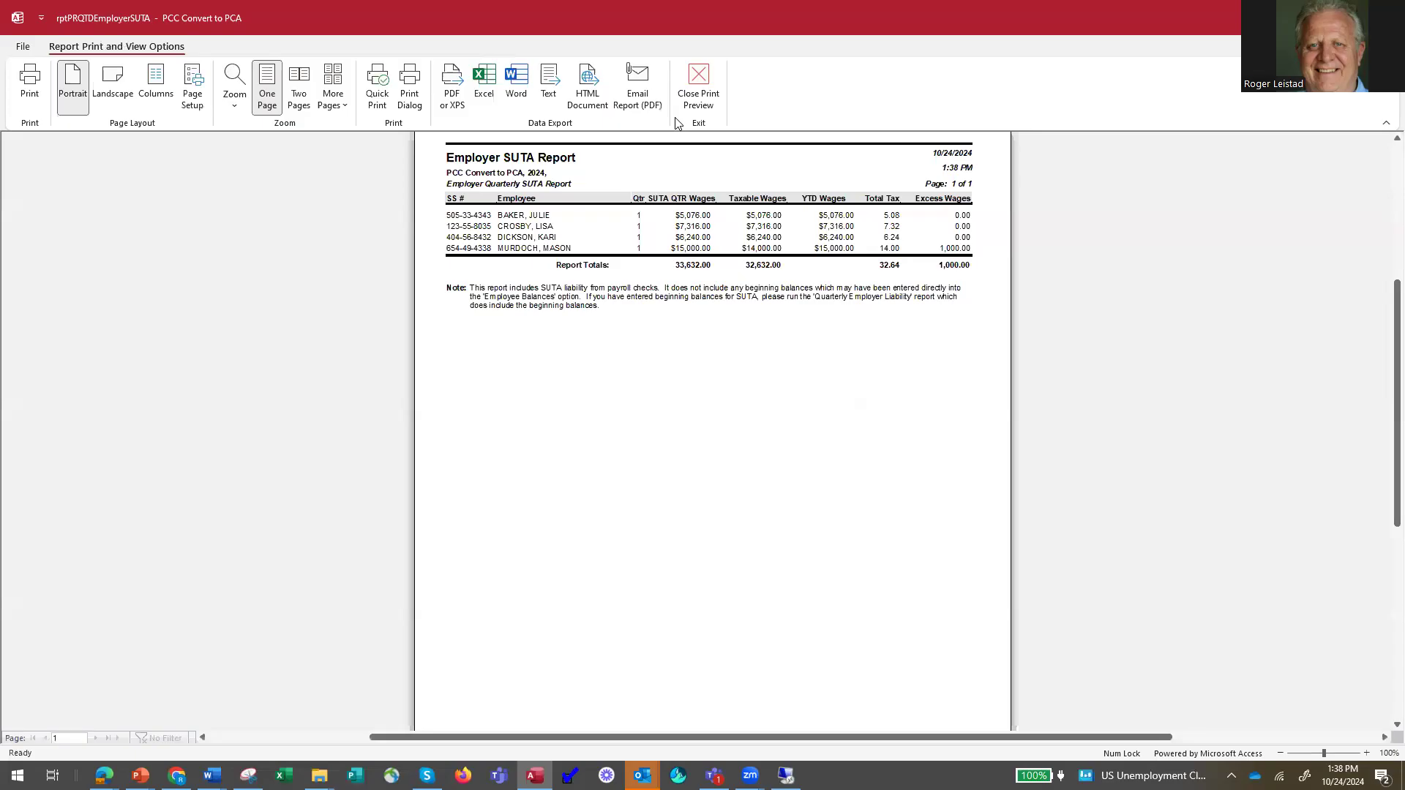
left_click(701, 84)
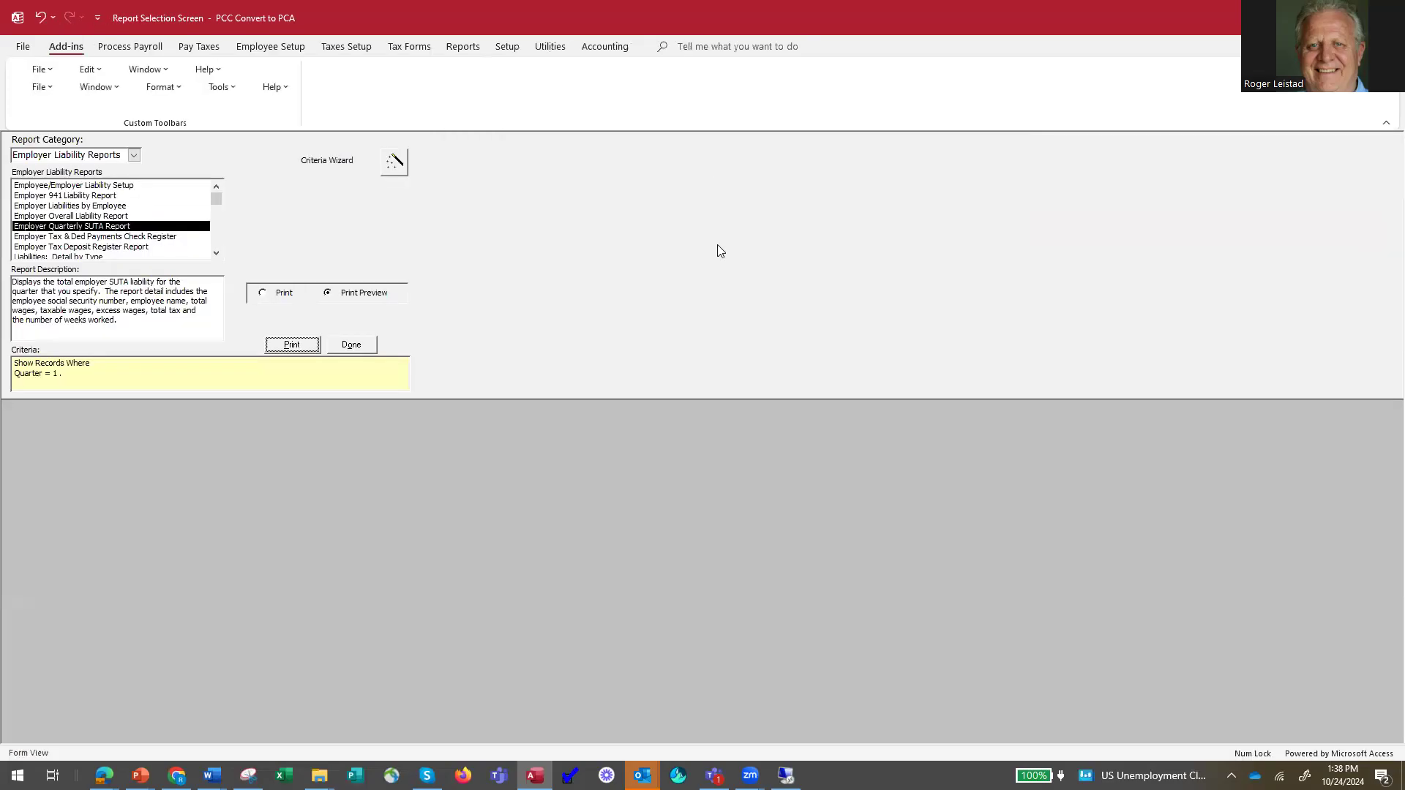
left_click(354, 347)
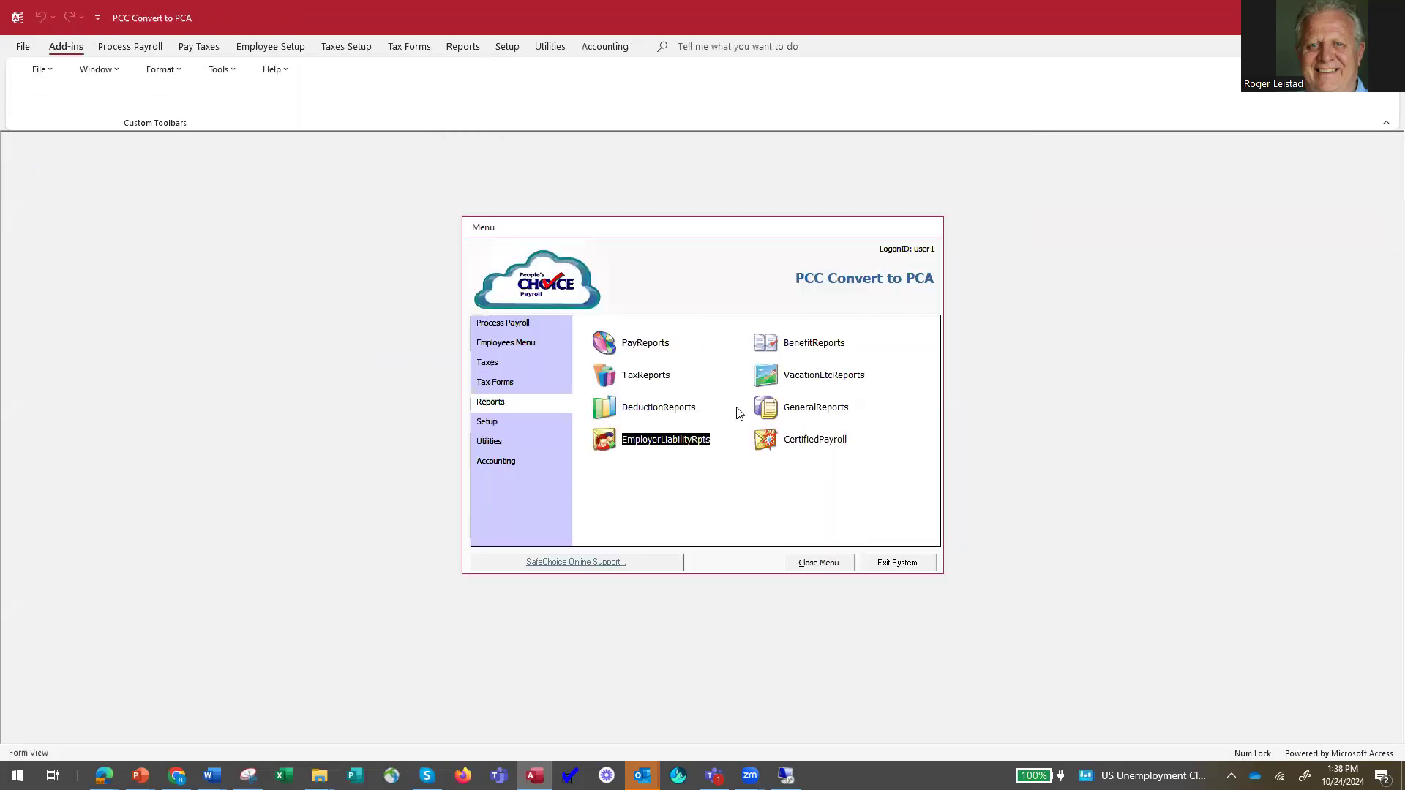
Open the General Reports selection and choose the Employee Payroll Detail report with the date range This Year.
left_click(771, 408)
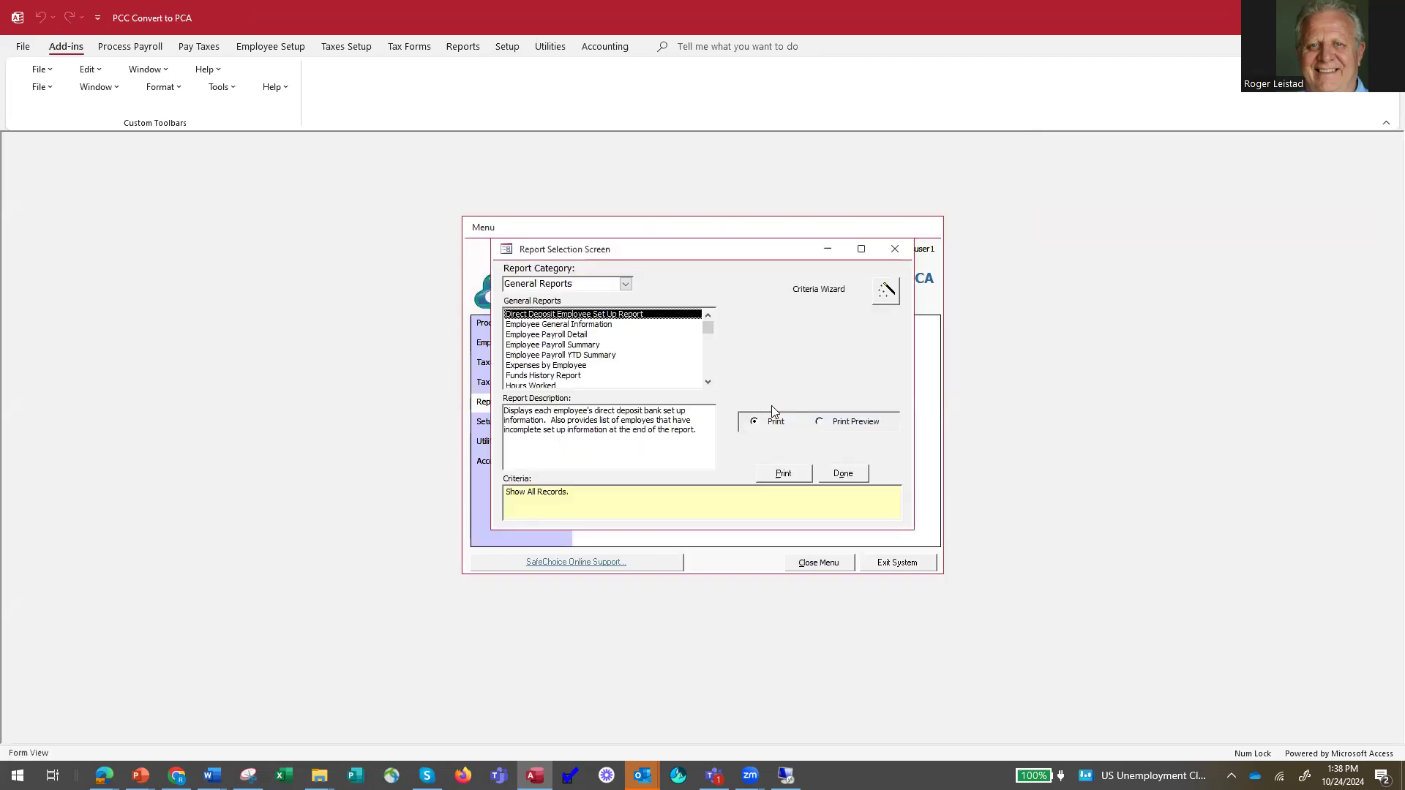
left_click(578, 347)
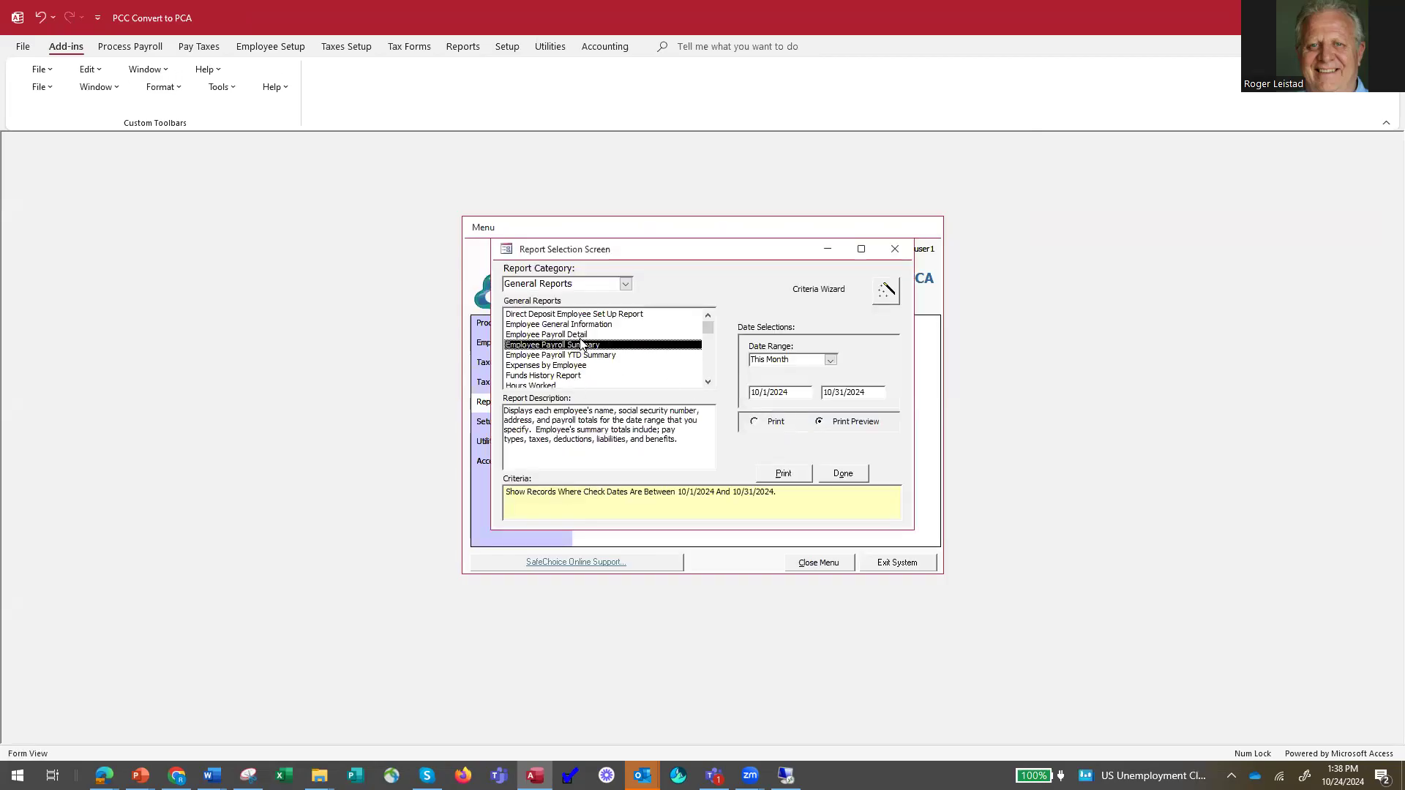
left_click(583, 336)
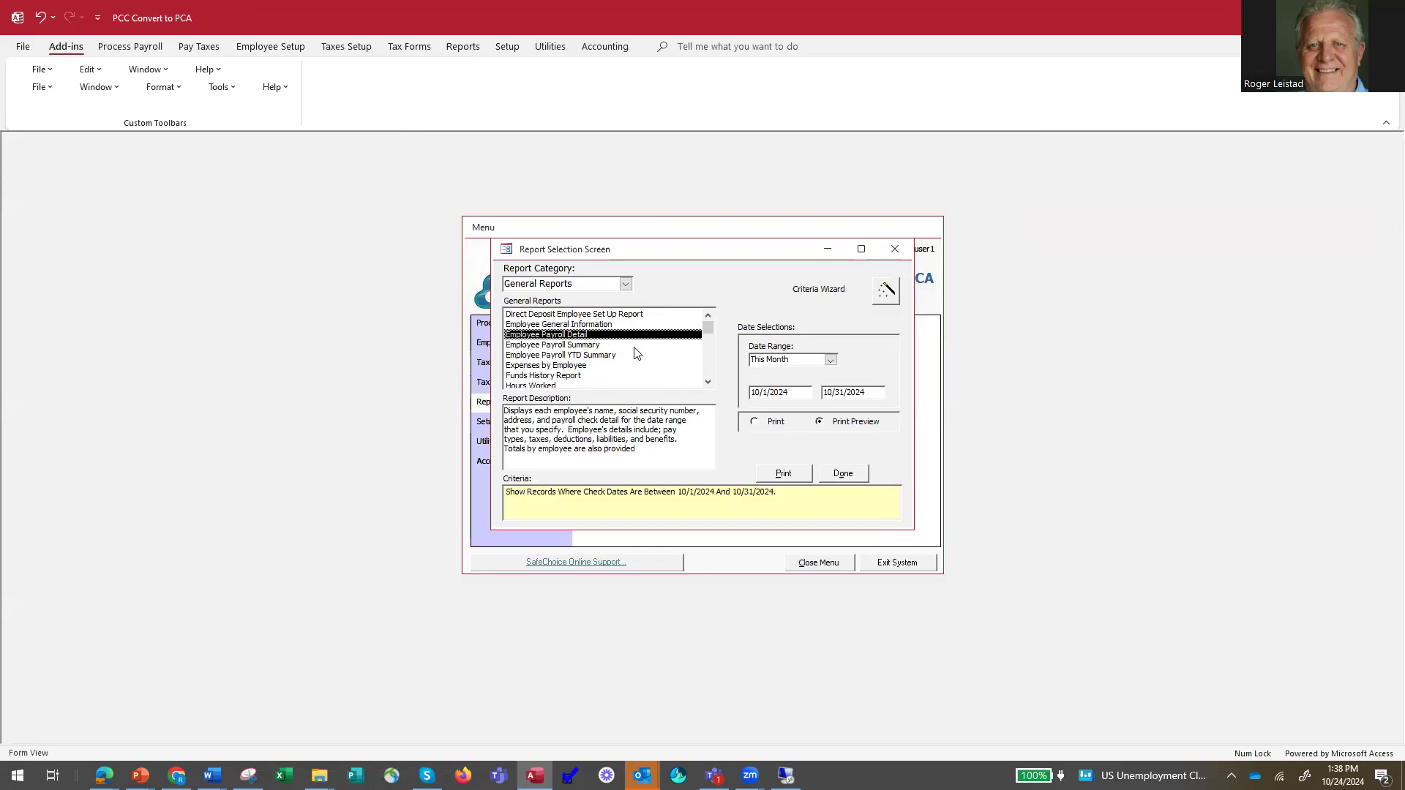
left_click(830, 360)
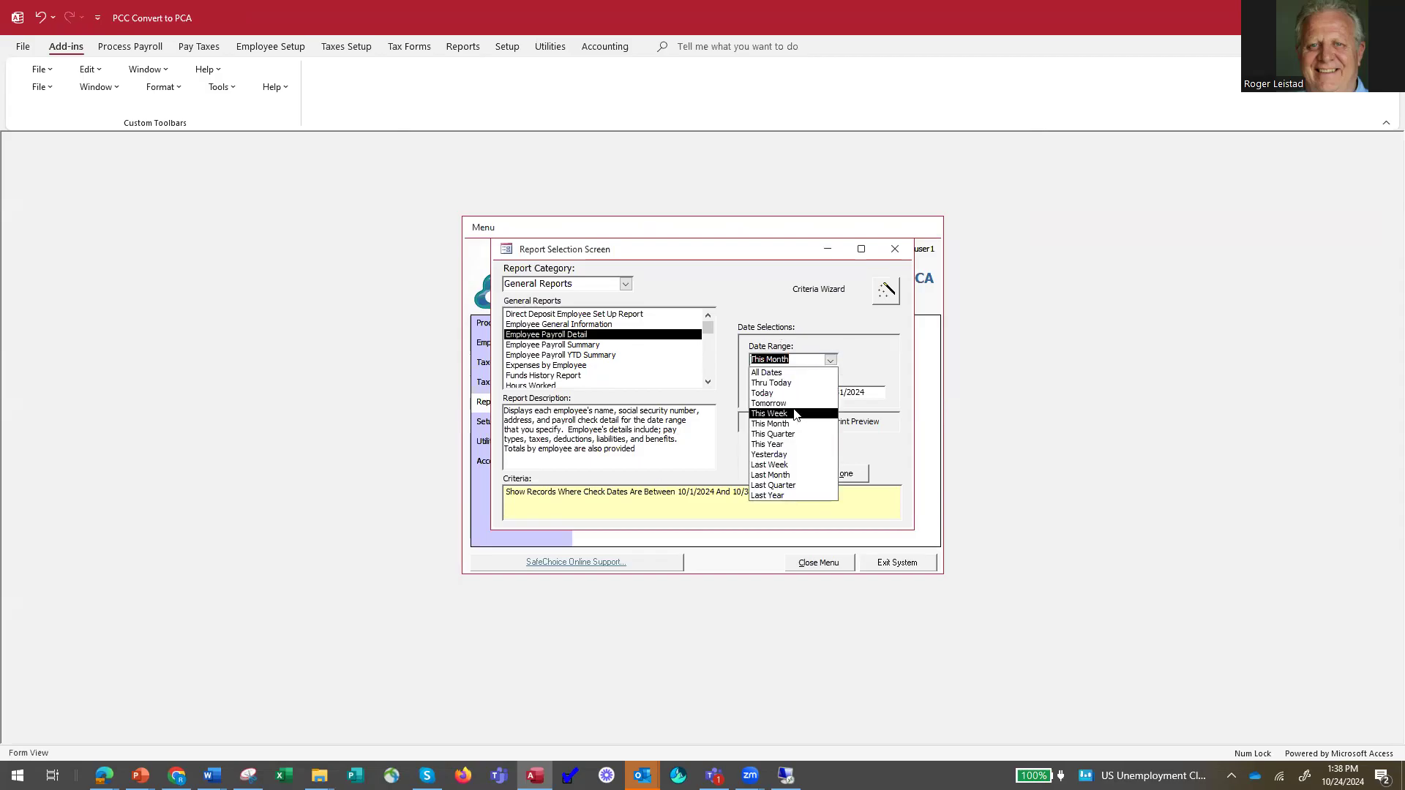
left_click(796, 444)
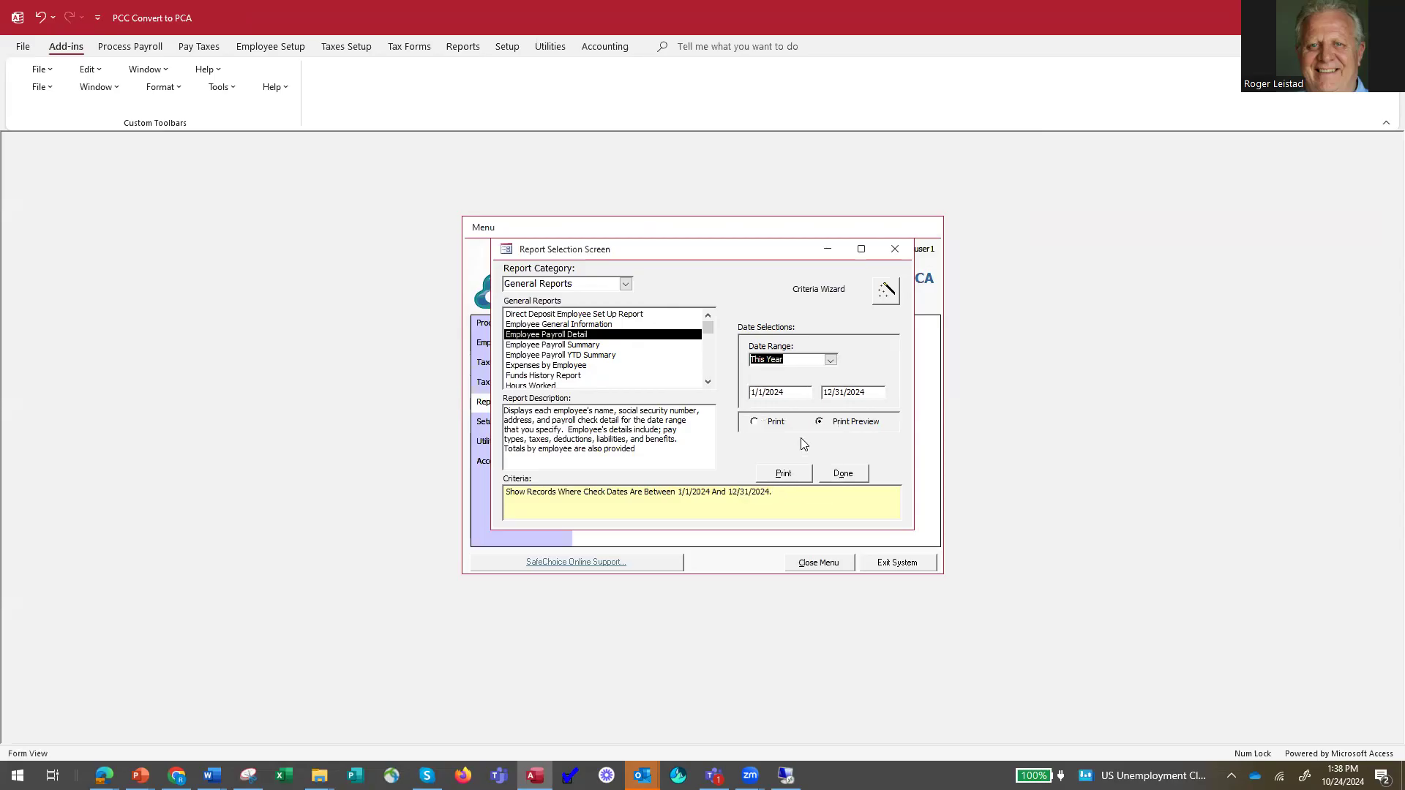
Add a criterion in the Criteria Wizard limiting the Employee Payroll Detail report to the first listed employee.
left_click(884, 292)
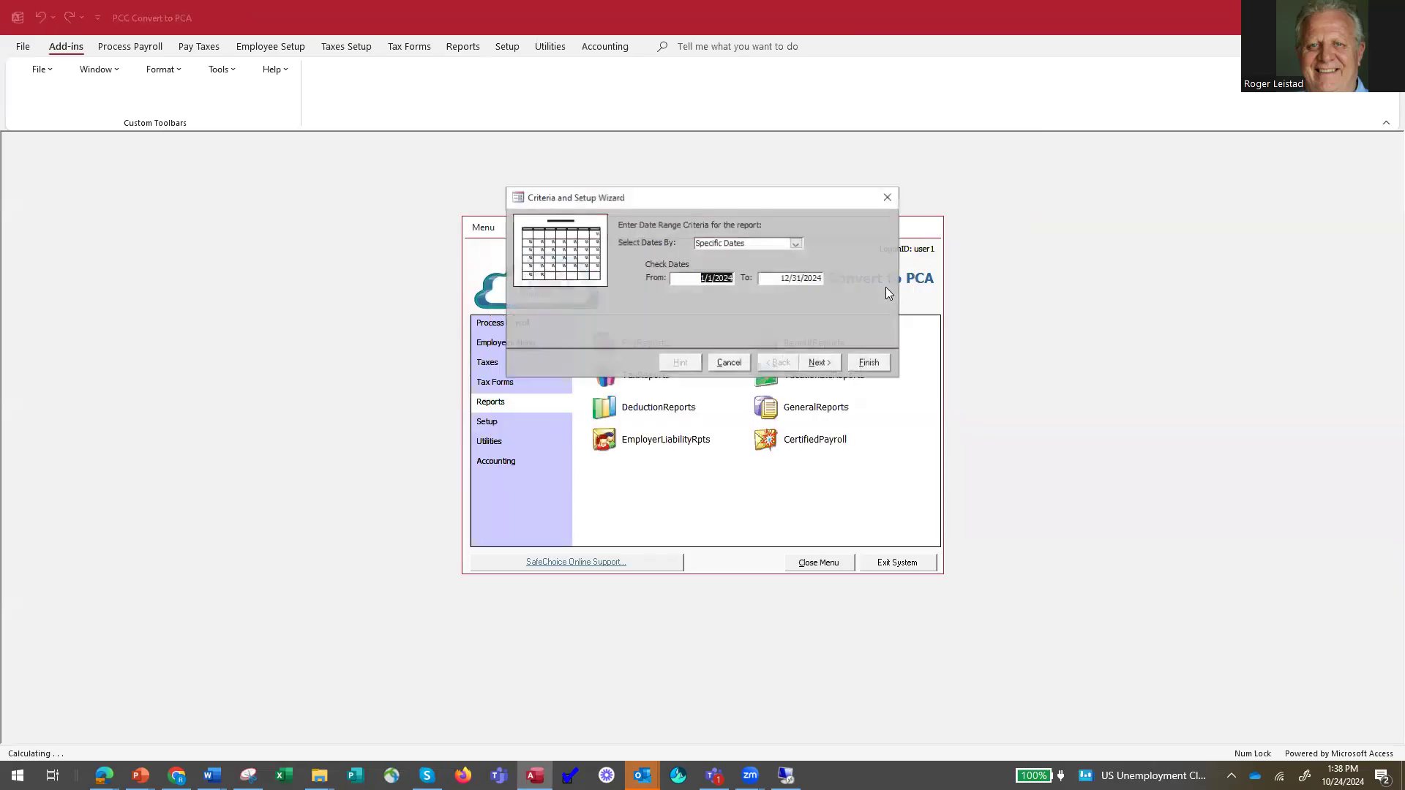
left_click(821, 363)
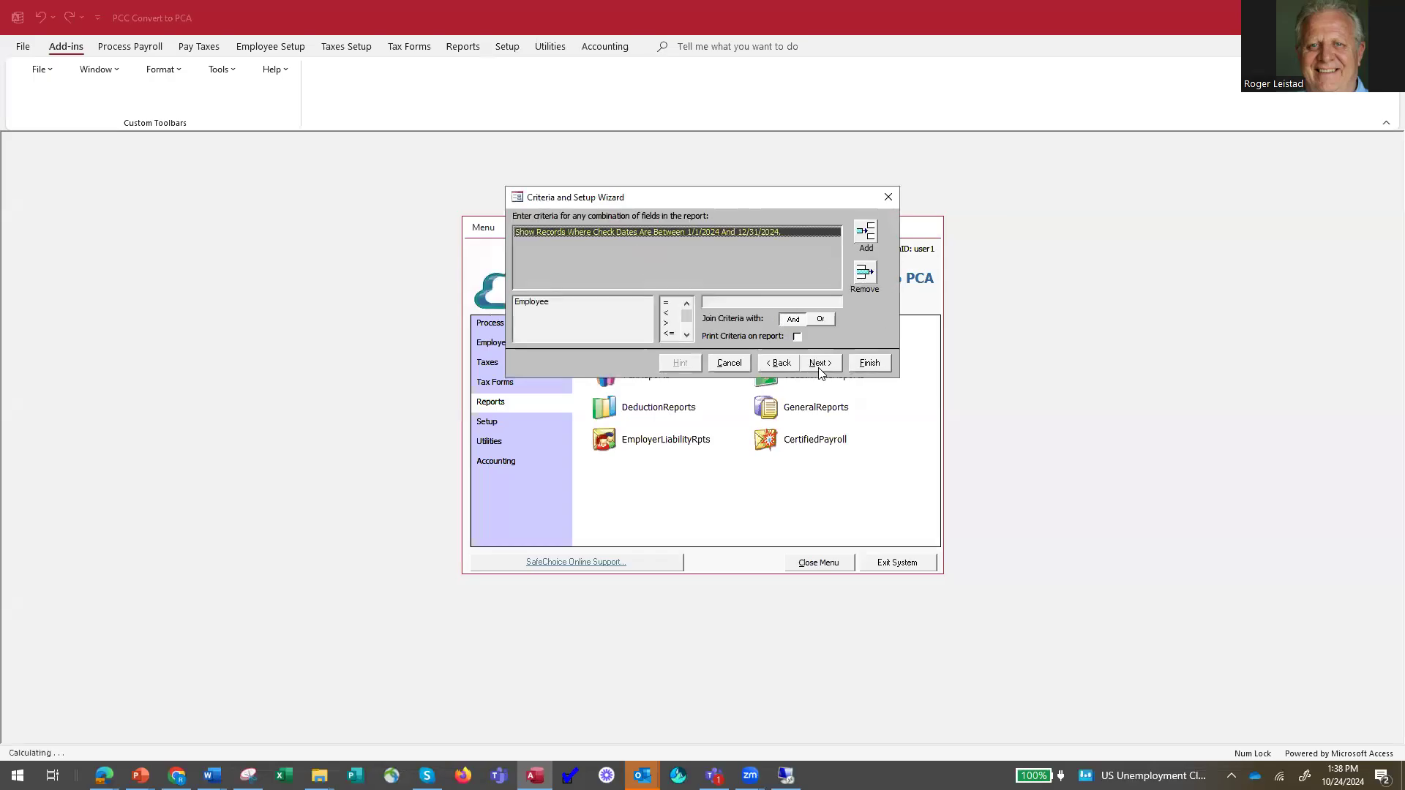
left_click(864, 237)
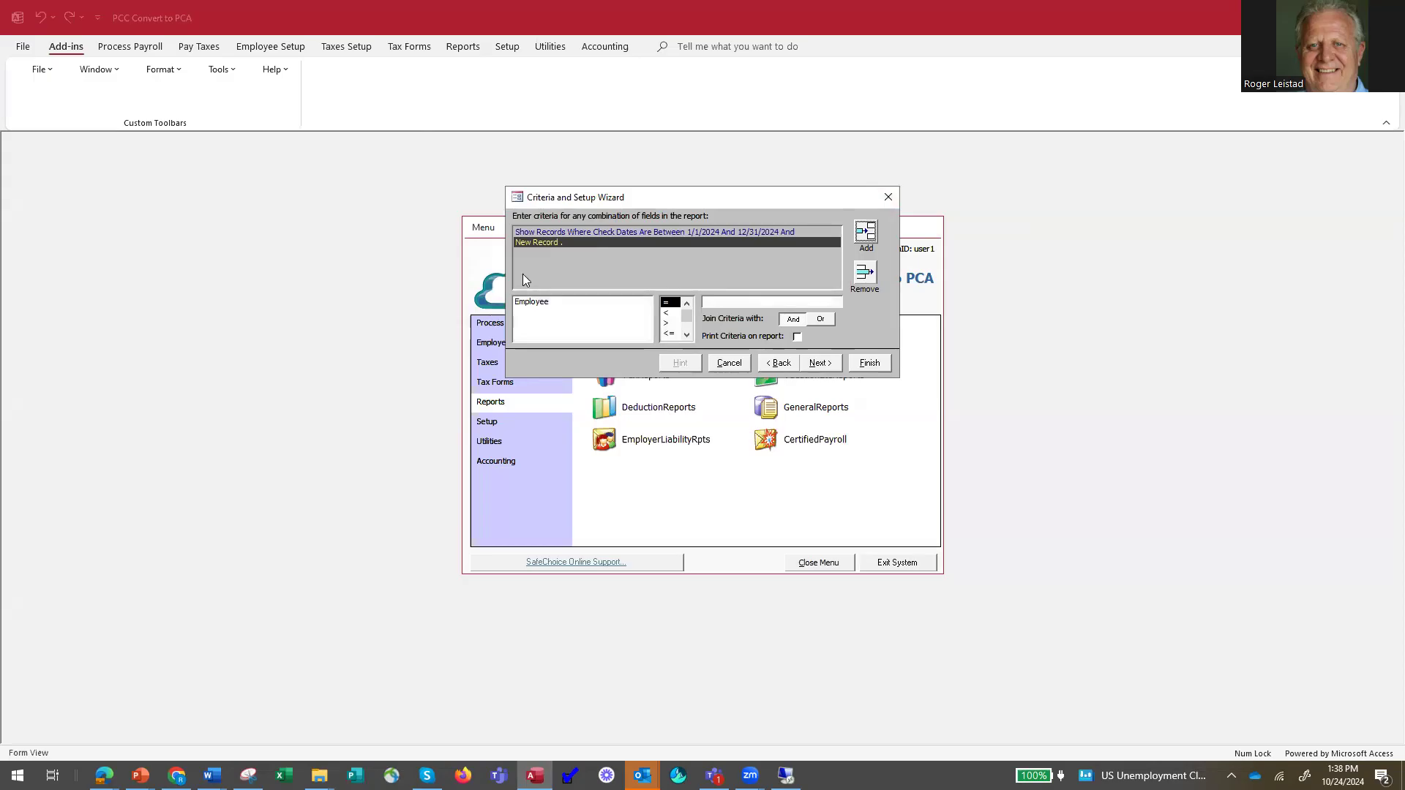
left_click(532, 302)
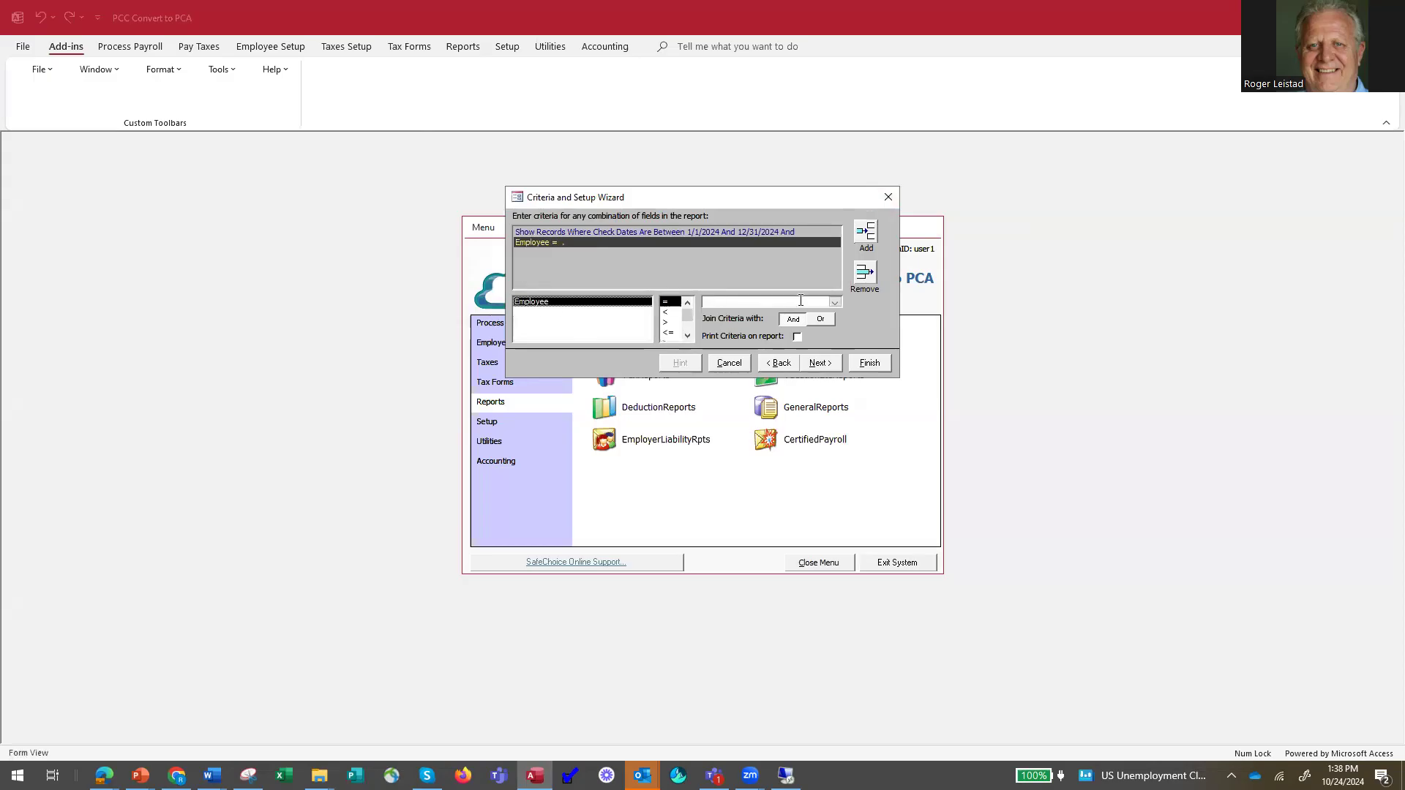
left_click(835, 302)
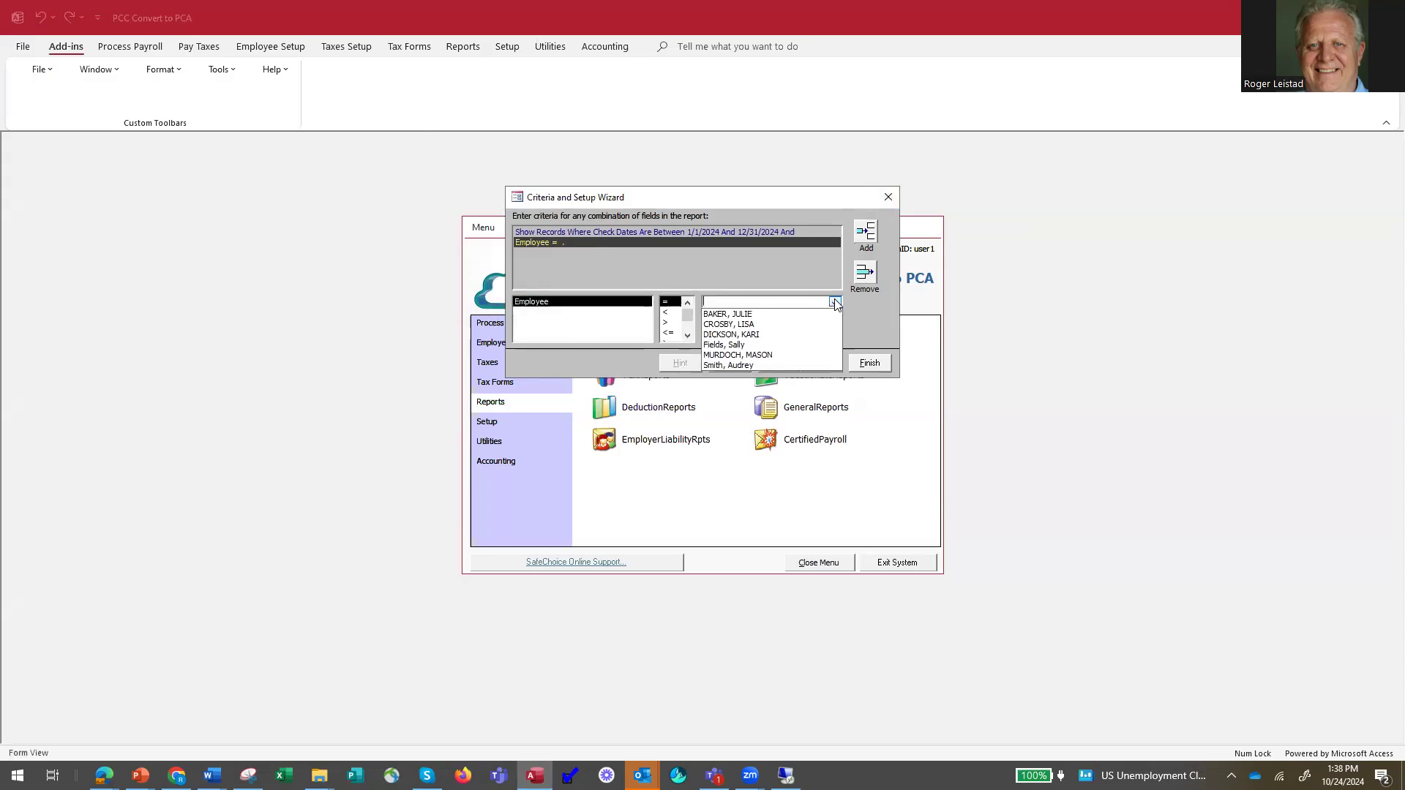
left_click(754, 315)
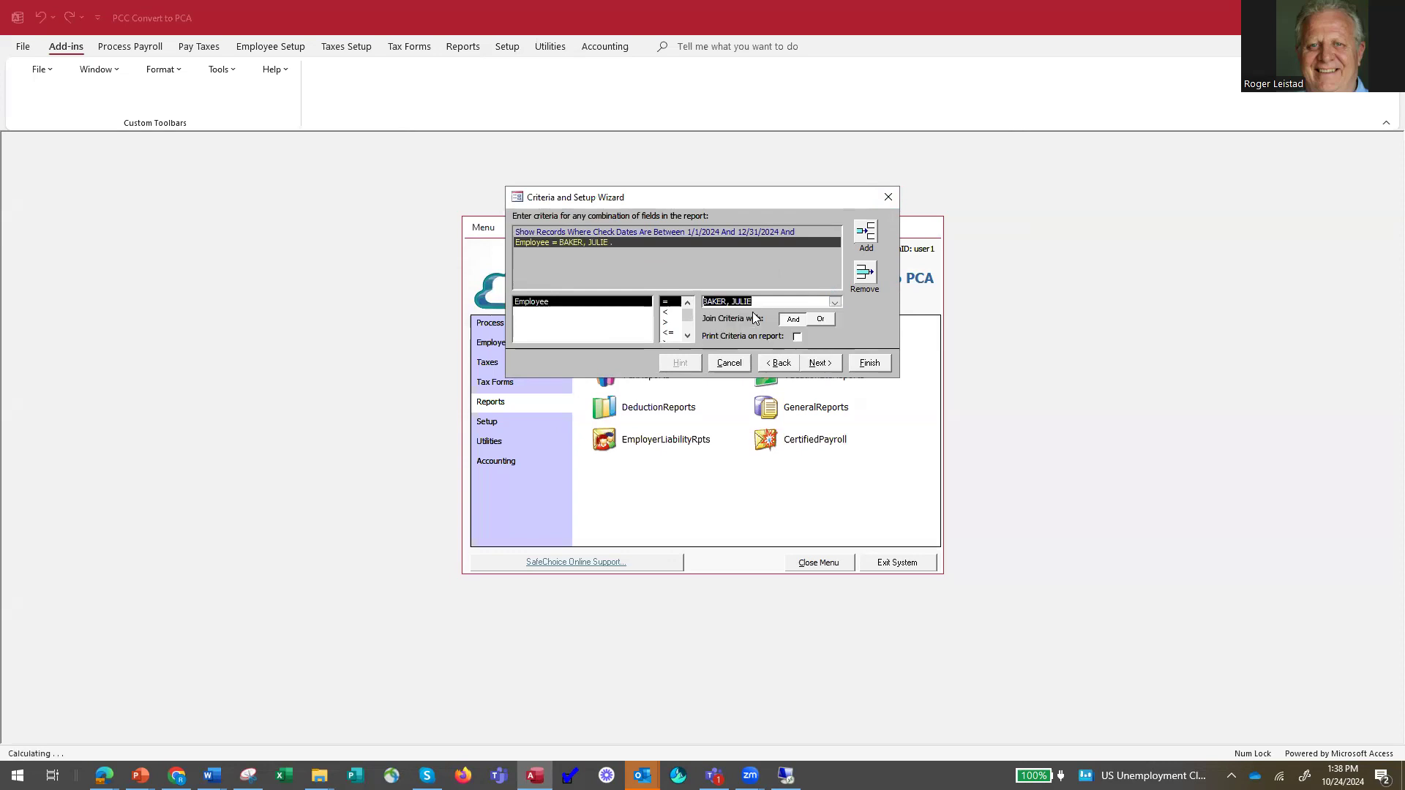
left_click(868, 364)
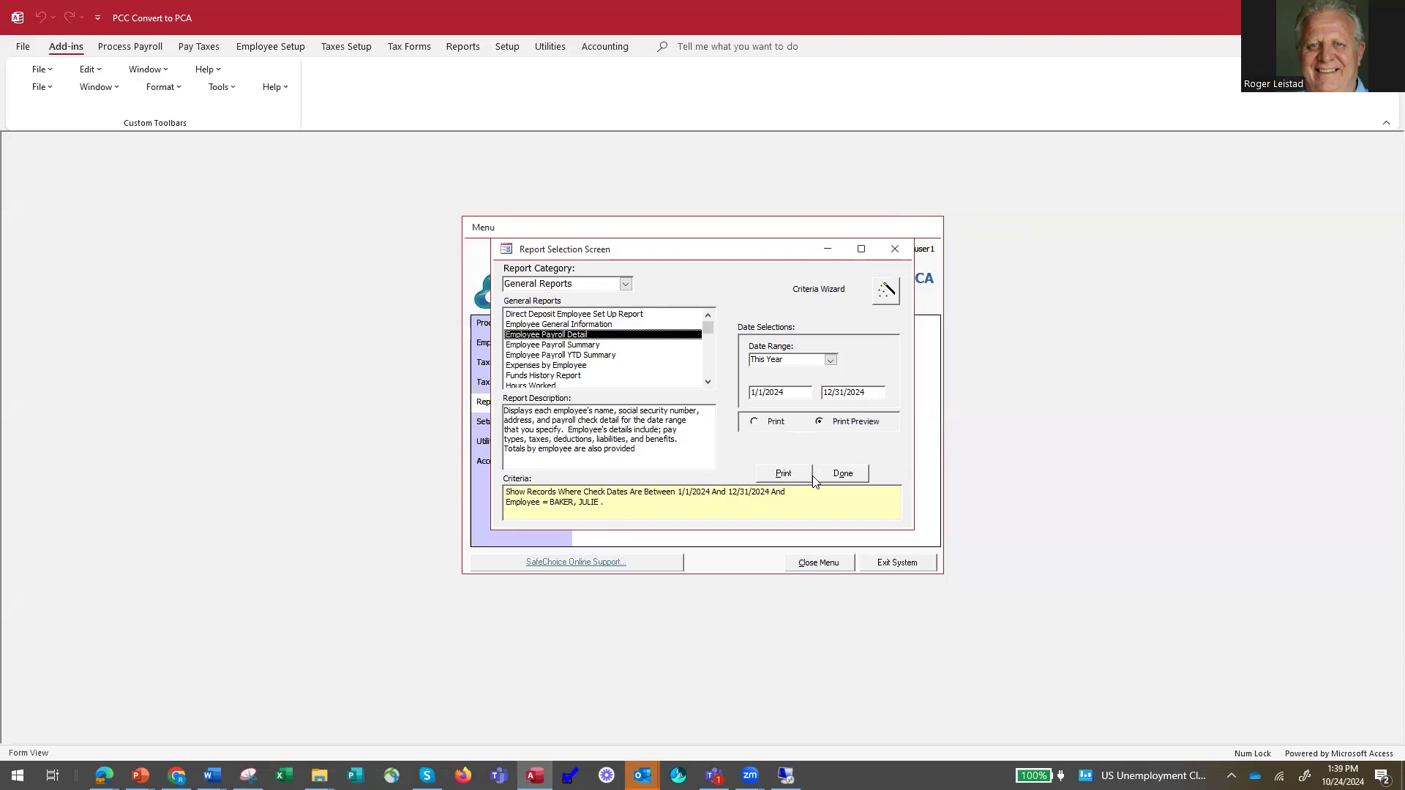
Preview the Employee Payroll Detail report and examine the check totals on its last page.
left_click(778, 474)
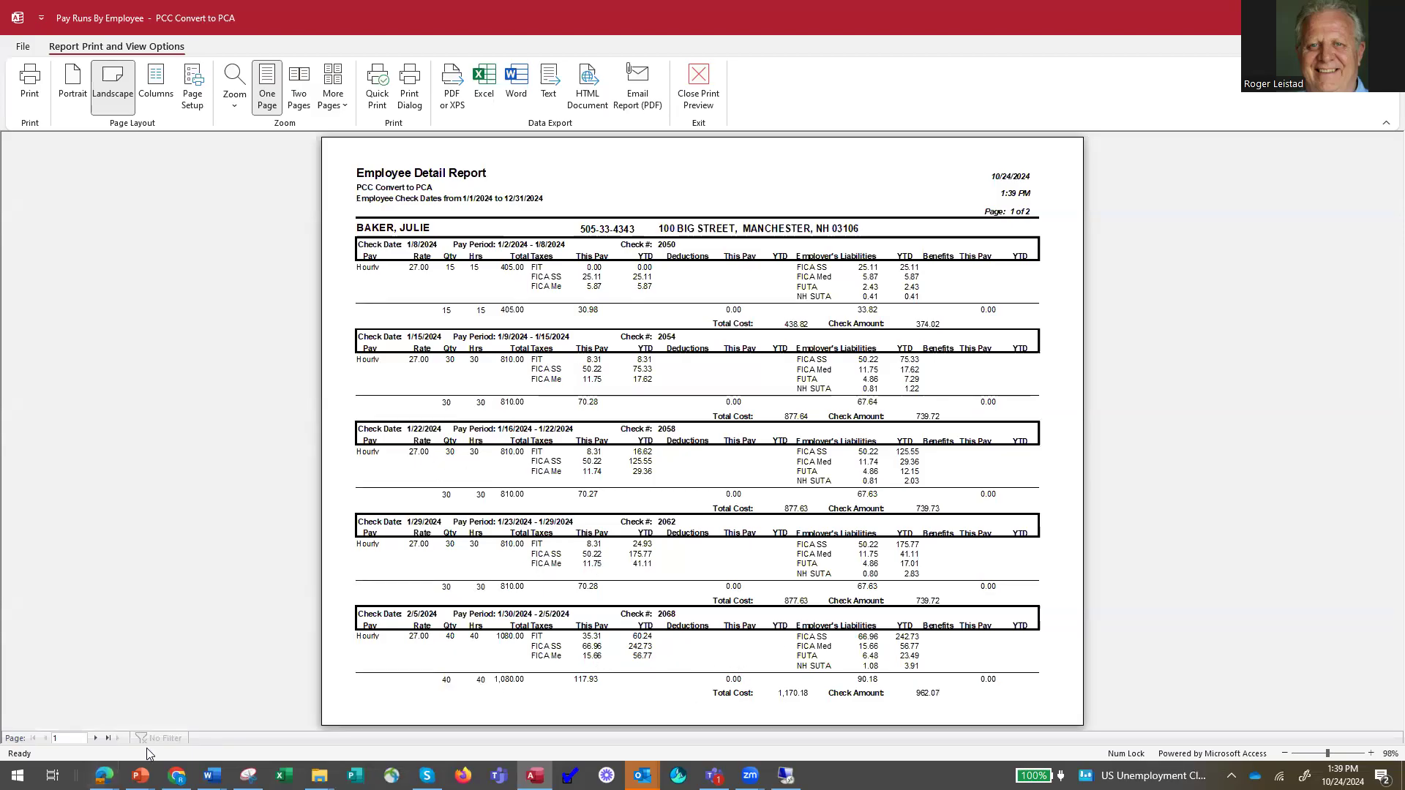
left_click(107, 739)
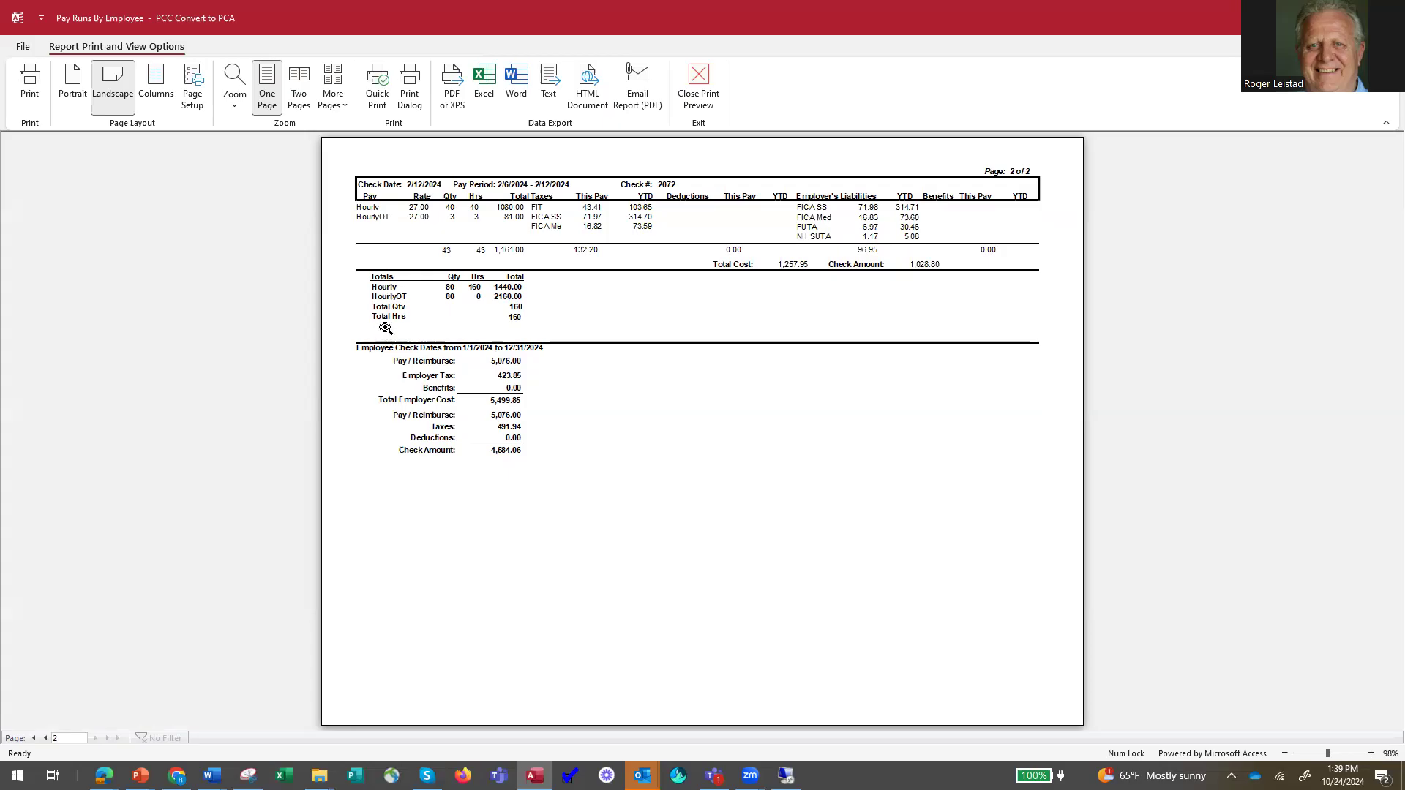
Close the Employee Payroll Detail report and choose the Taxes: Detail by Type tax report with the date range This Year.
left_click(697, 82)
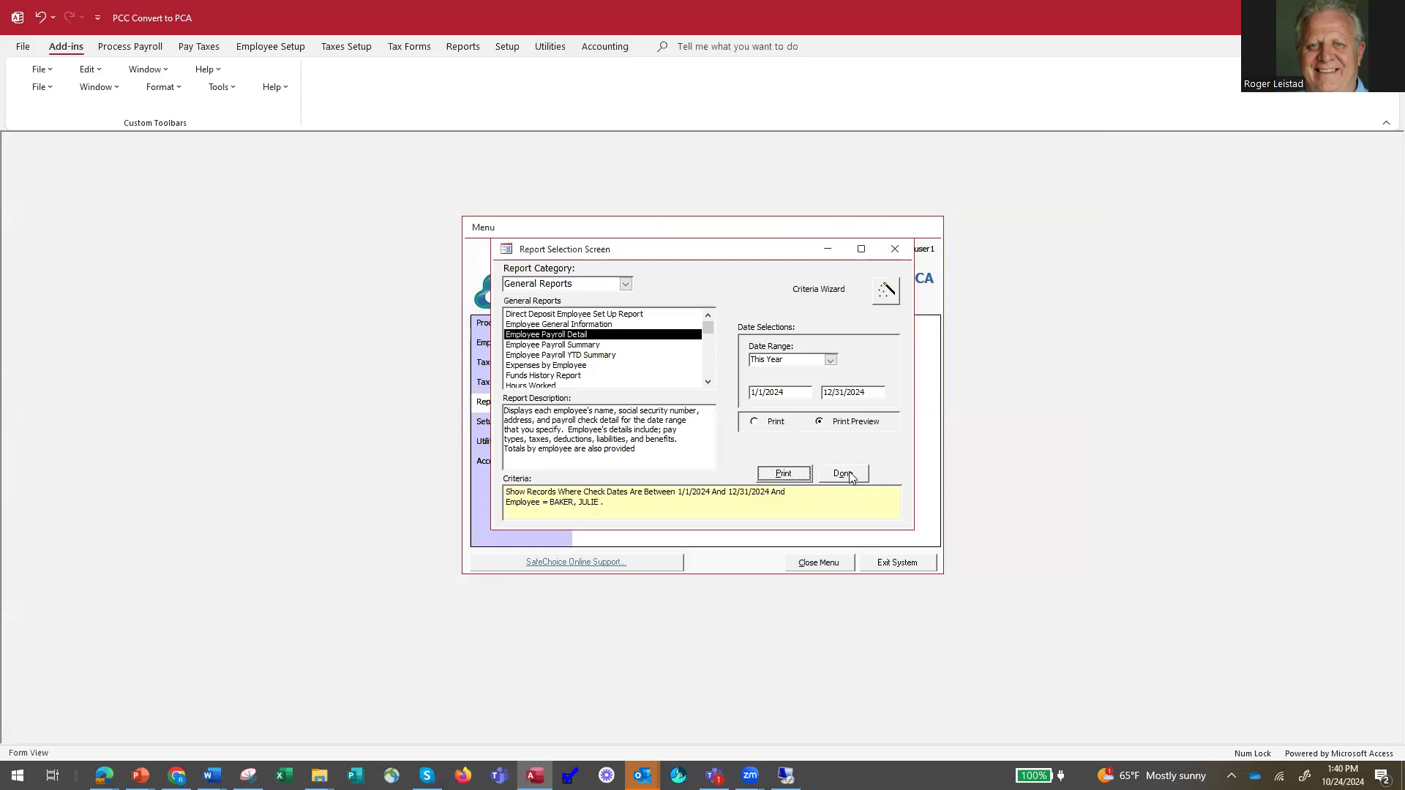
left_click(843, 476)
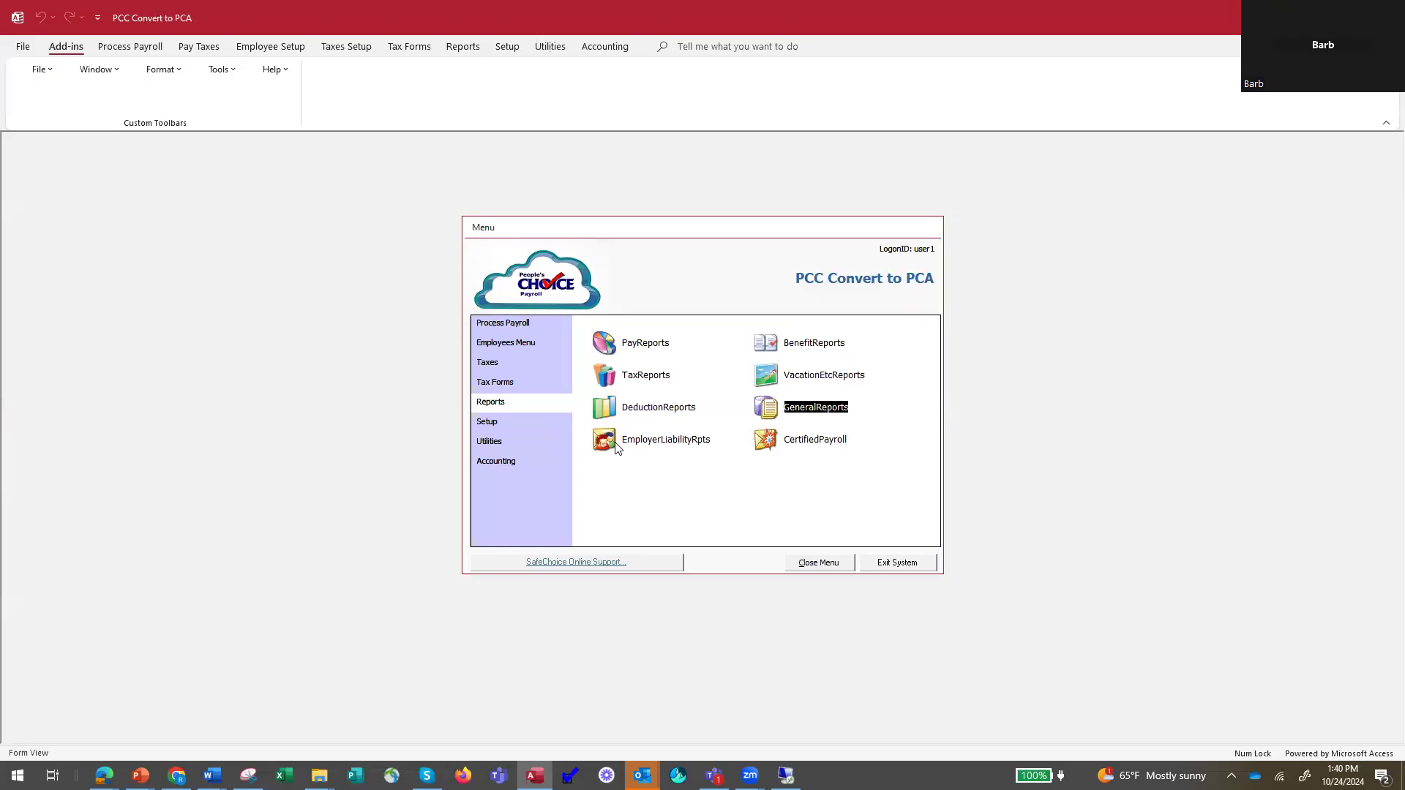
left_click(627, 377)
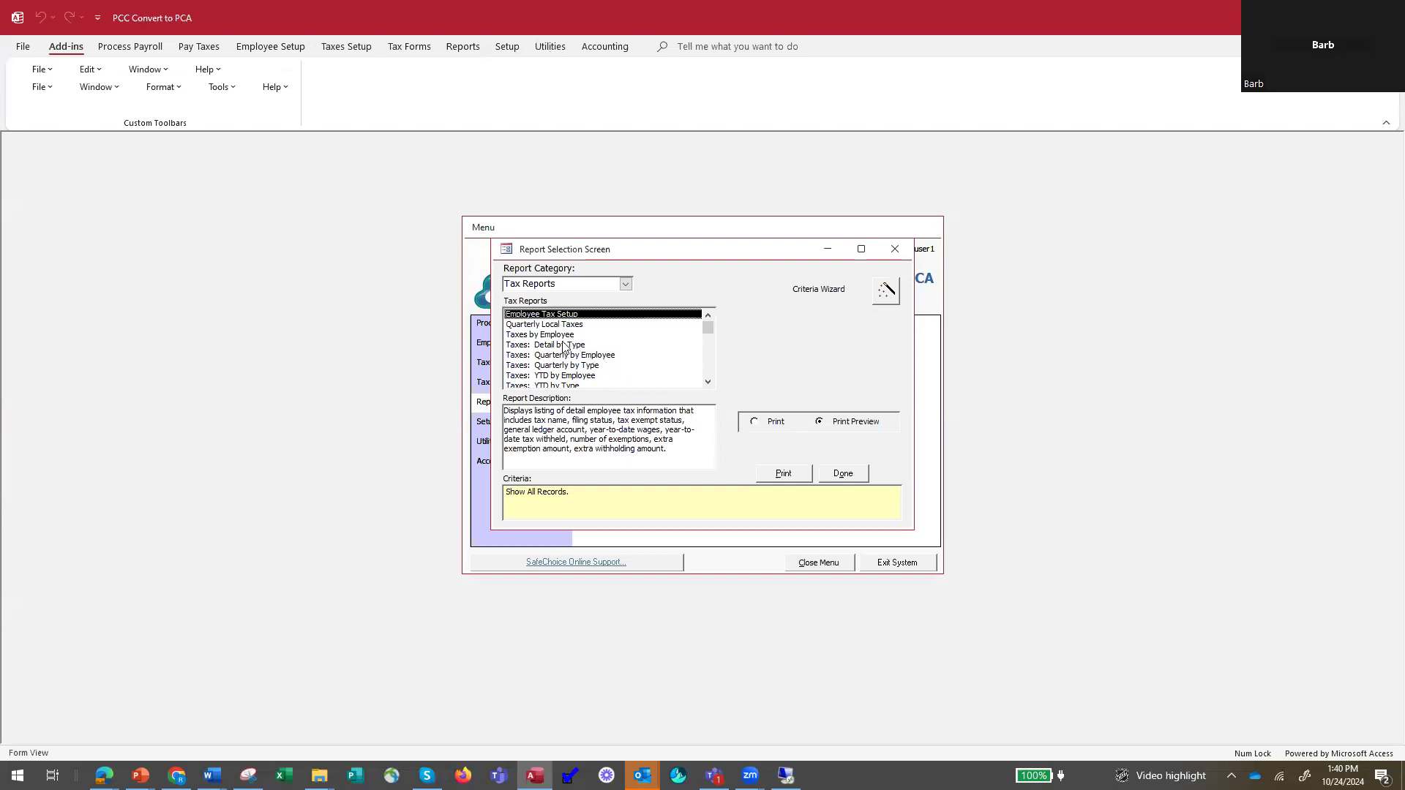
left_click(561, 345)
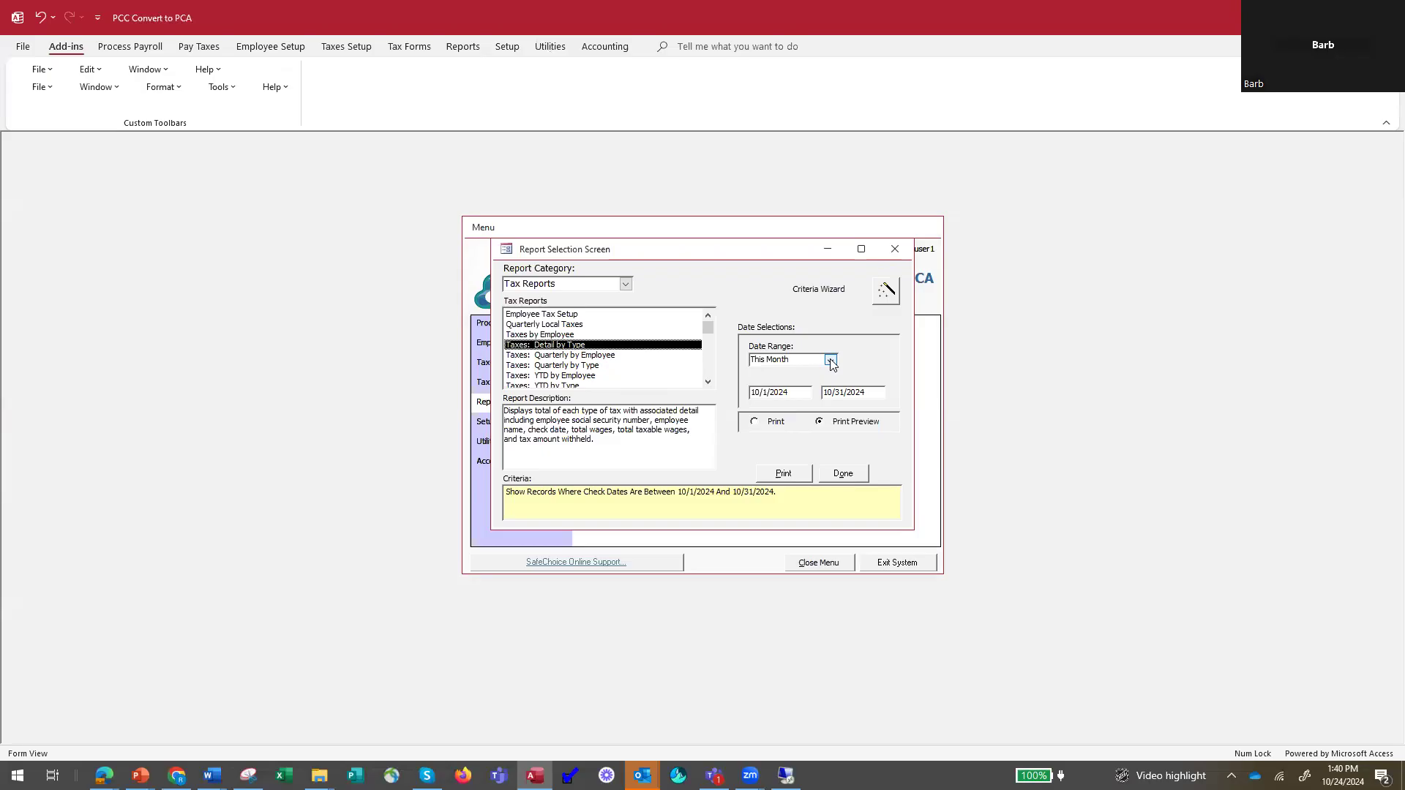
left_click(830, 360)
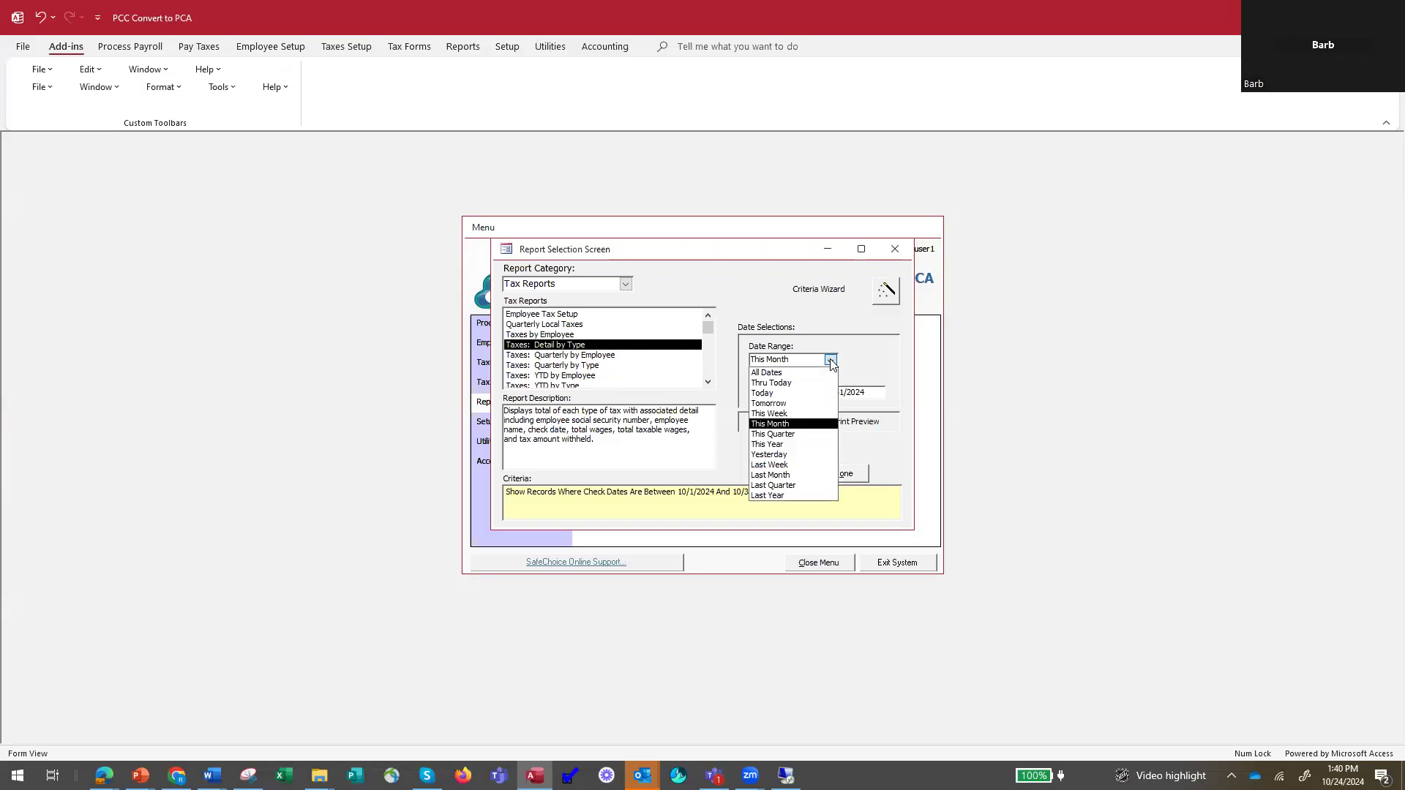
left_click(788, 448)
Preview the Taxes: Detail by Type report, examine the tax totals on its first and last pages, and close the preview.
left_click(784, 474)
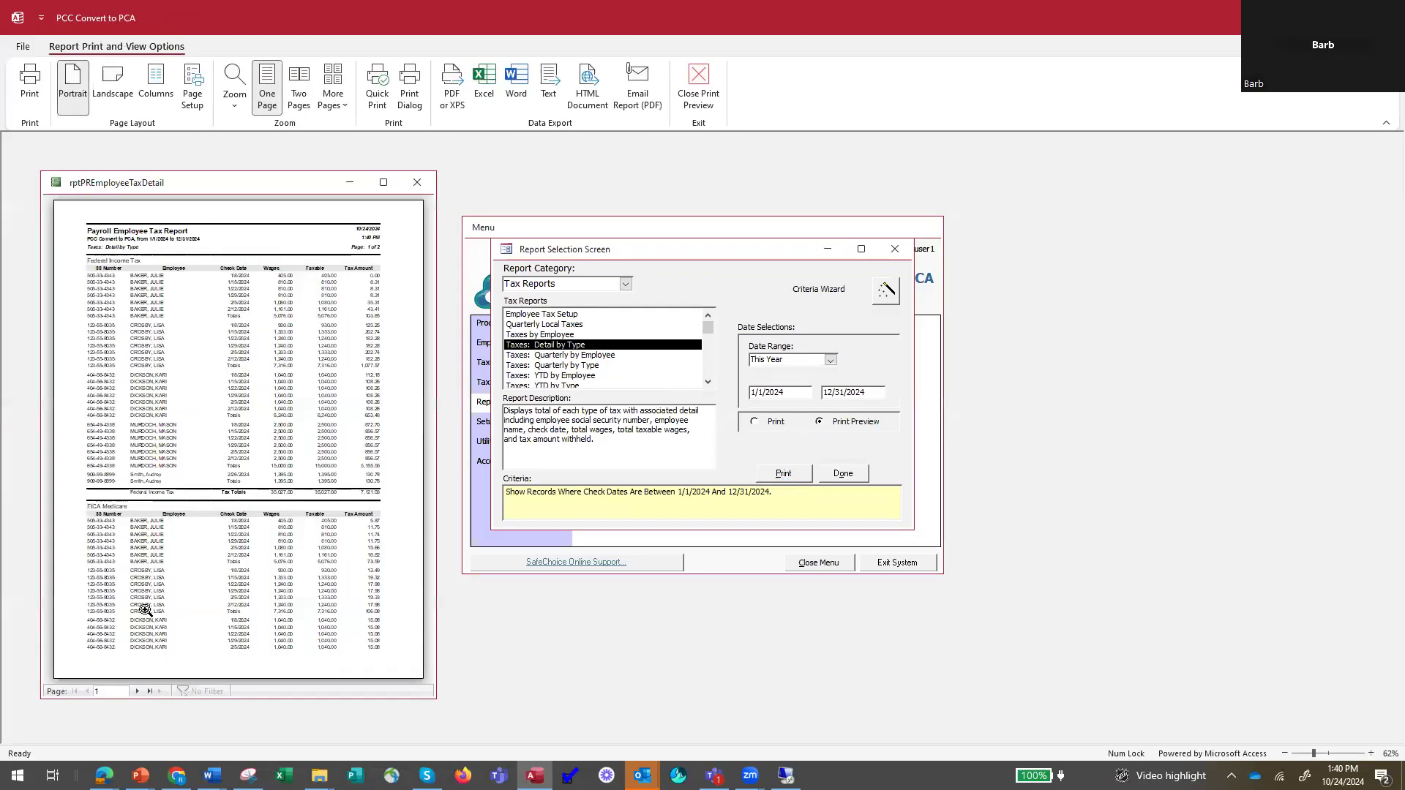
left_click(271, 462)
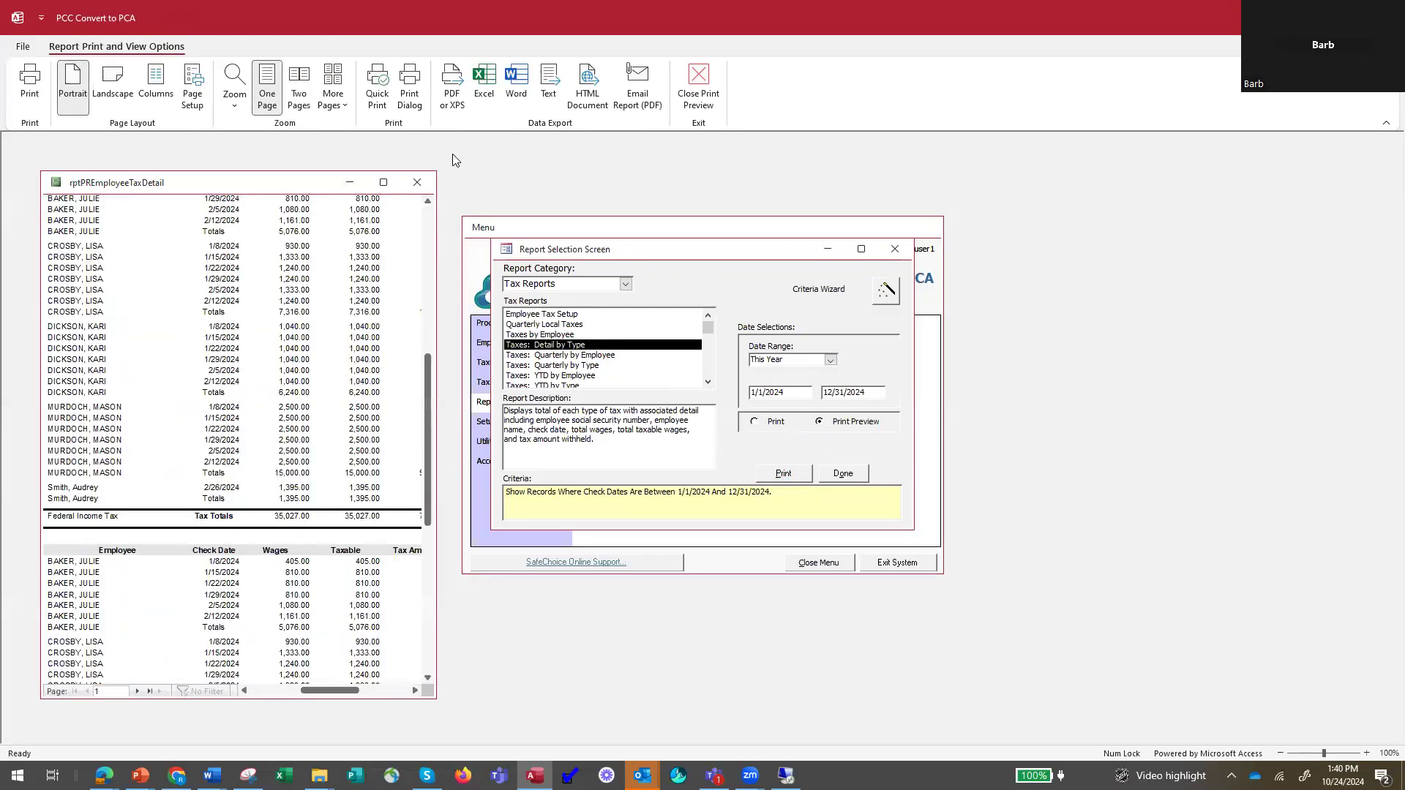
left_click(383, 182)
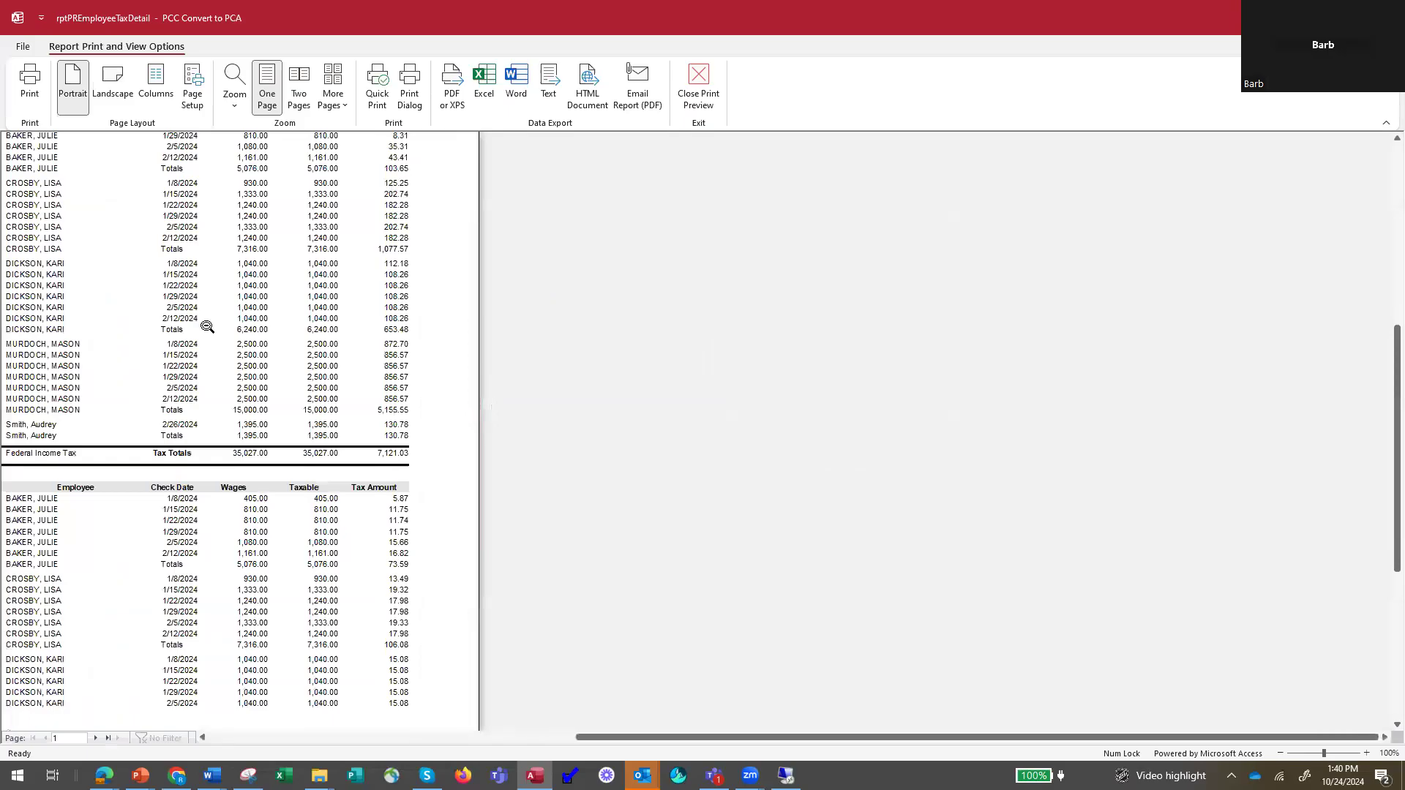
left_click(293, 308)
left_click(667, 320)
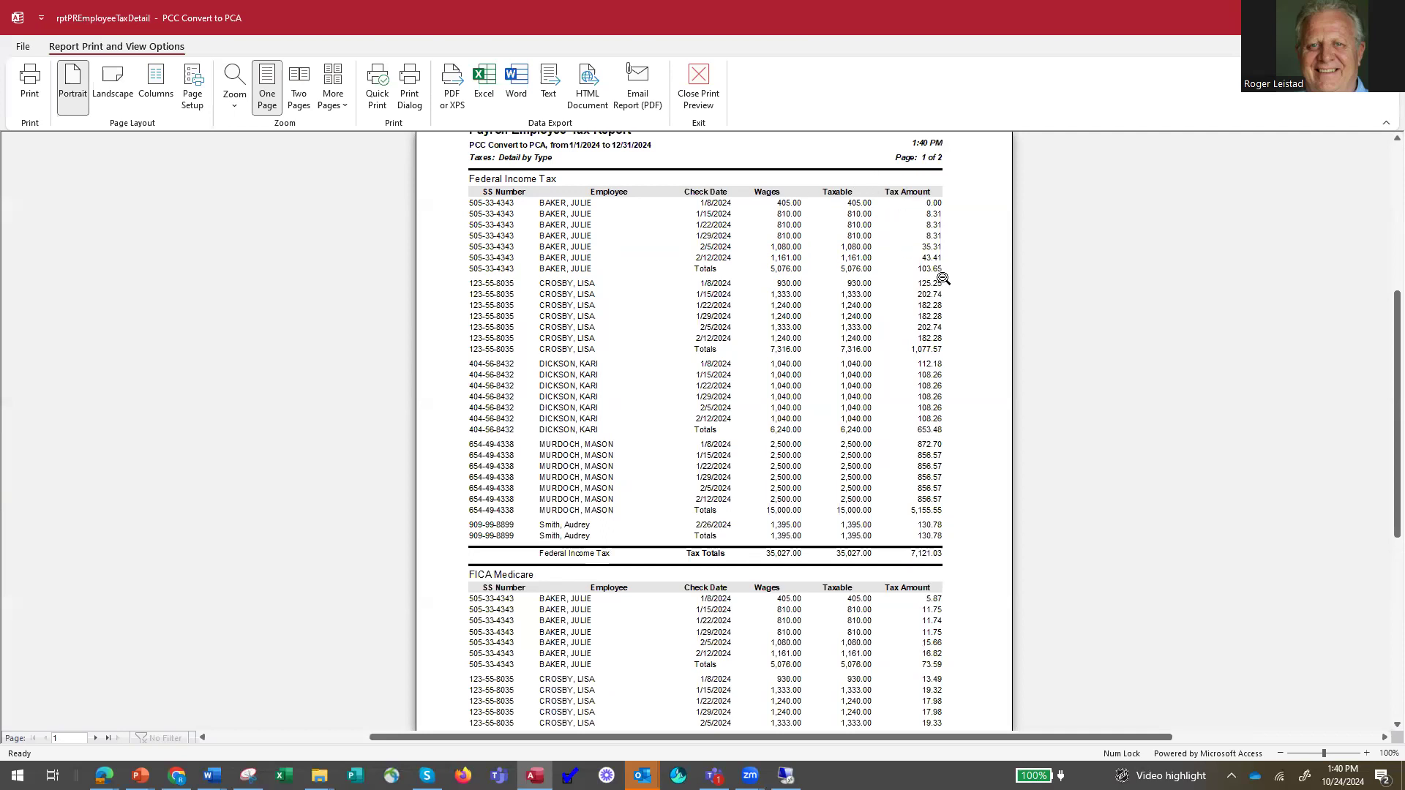
left_click(557, 682)
left_click(106, 739)
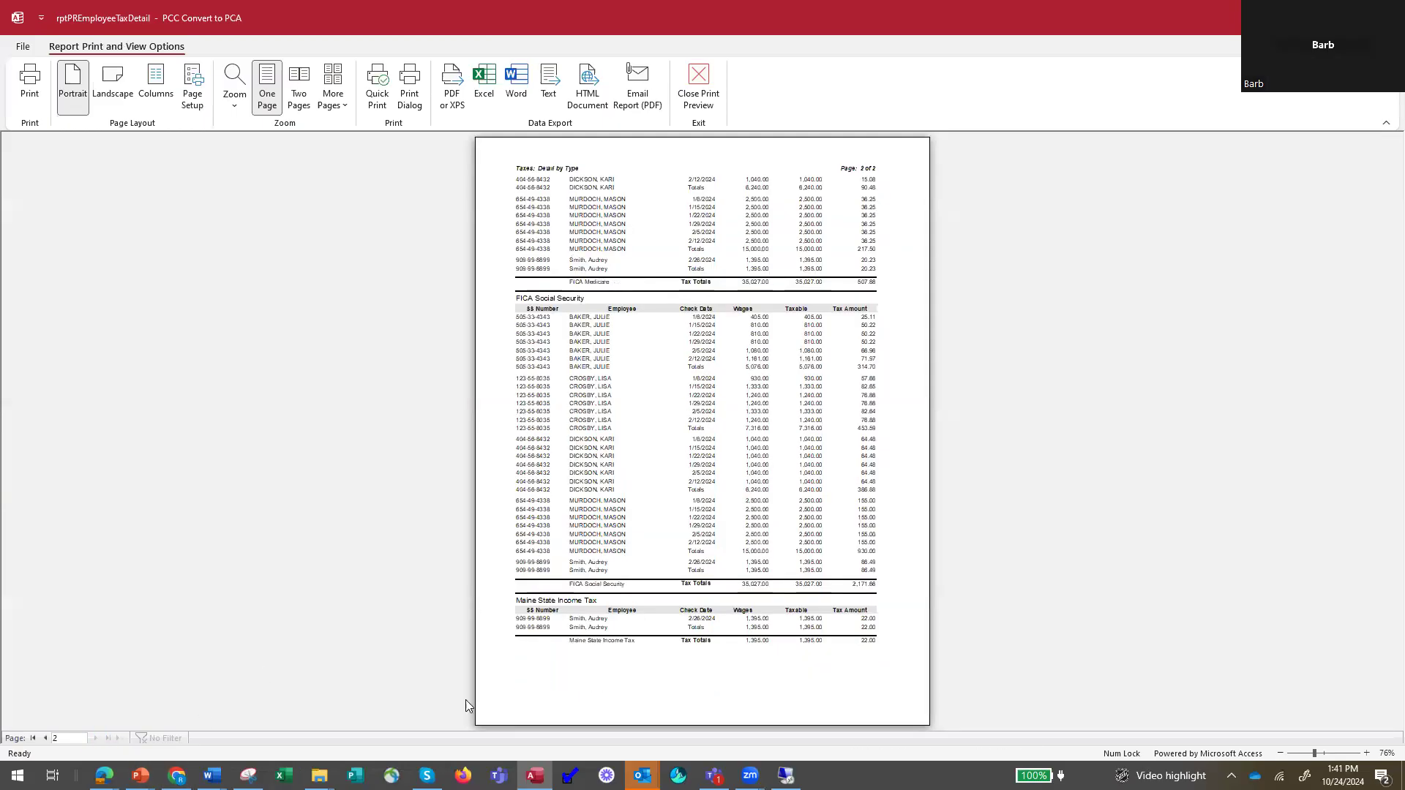
left_click(701, 655)
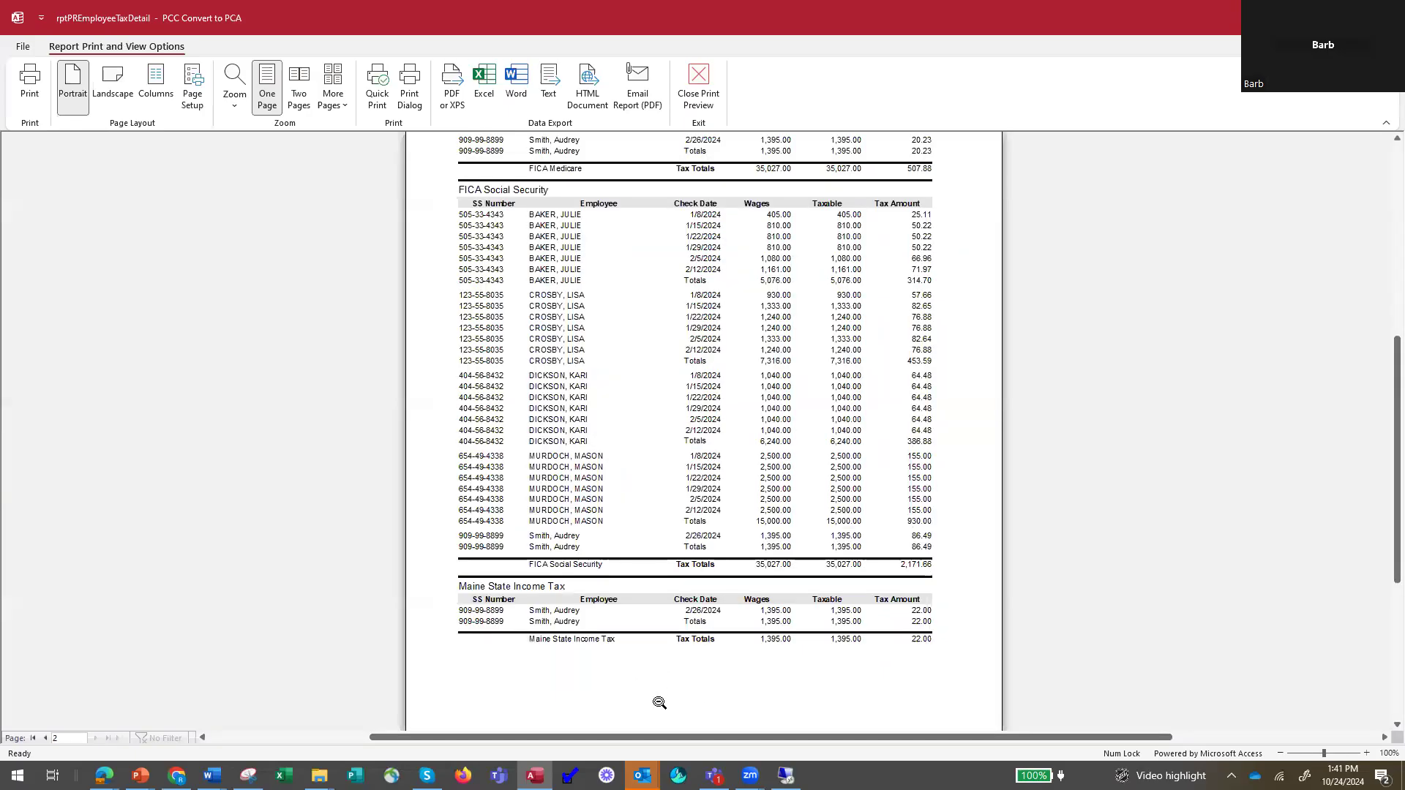
left_click(705, 97)
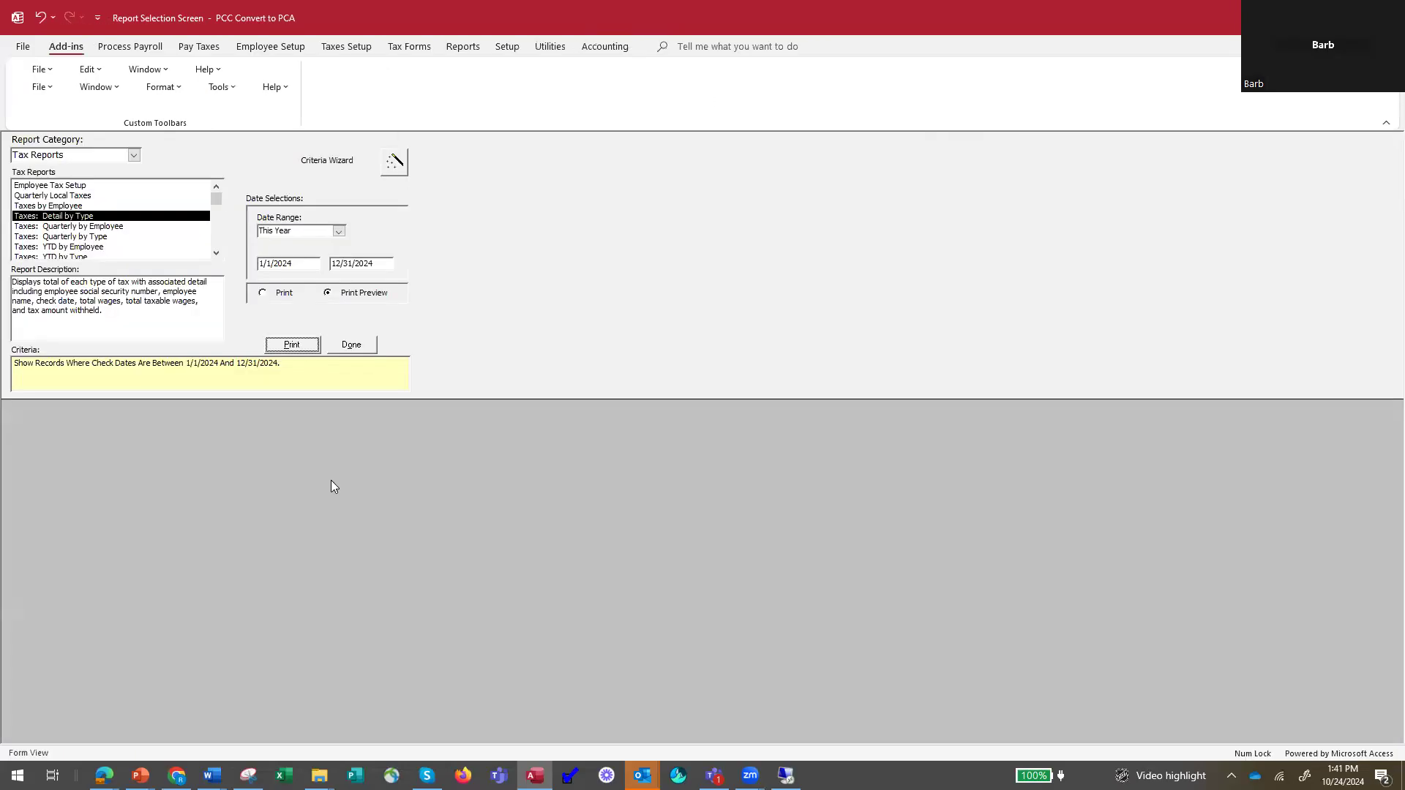
Add a criterion in the Criteria Wizard limiting the Taxes: Detail by Type report to Maine State Income Tax.
left_click(393, 165)
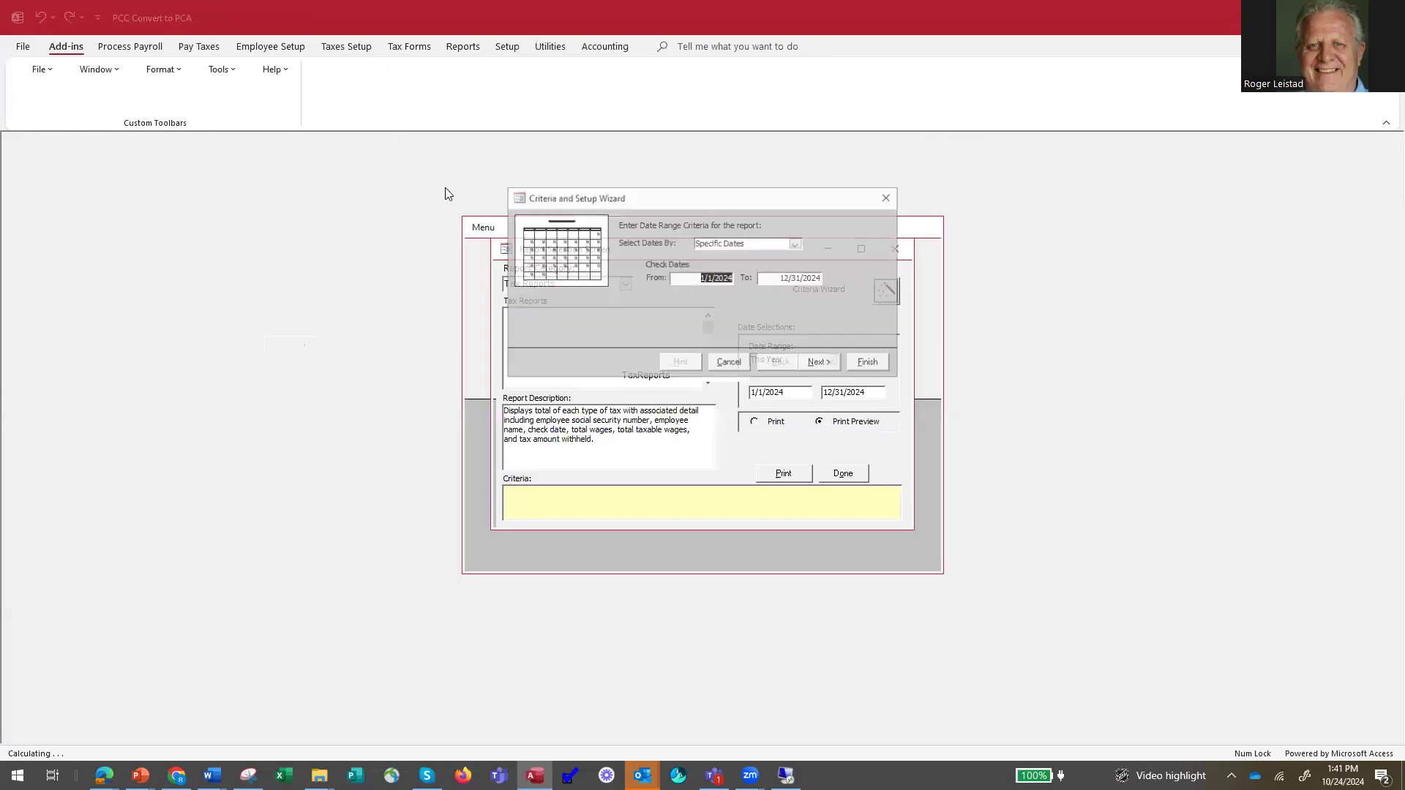
left_click(820, 363)
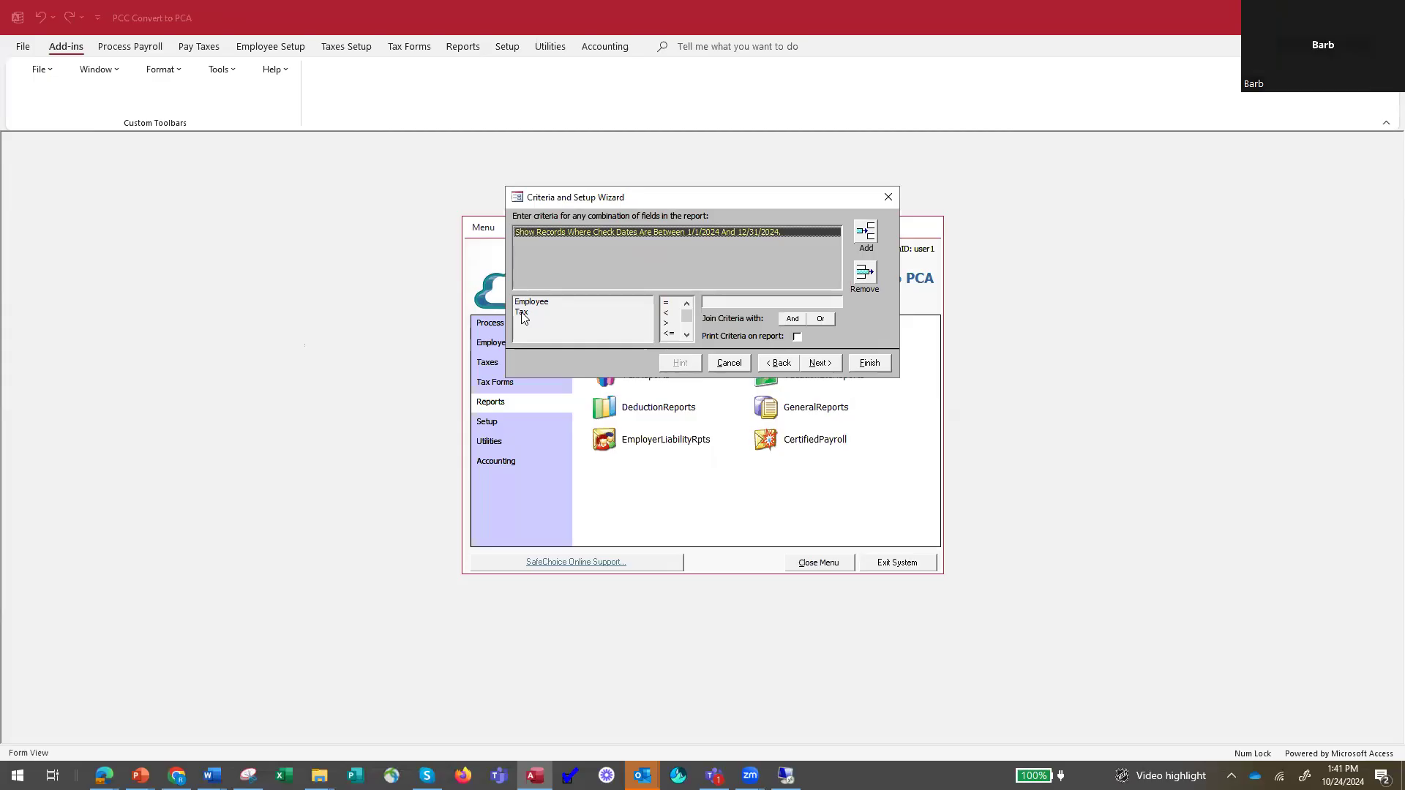
left_click(866, 232)
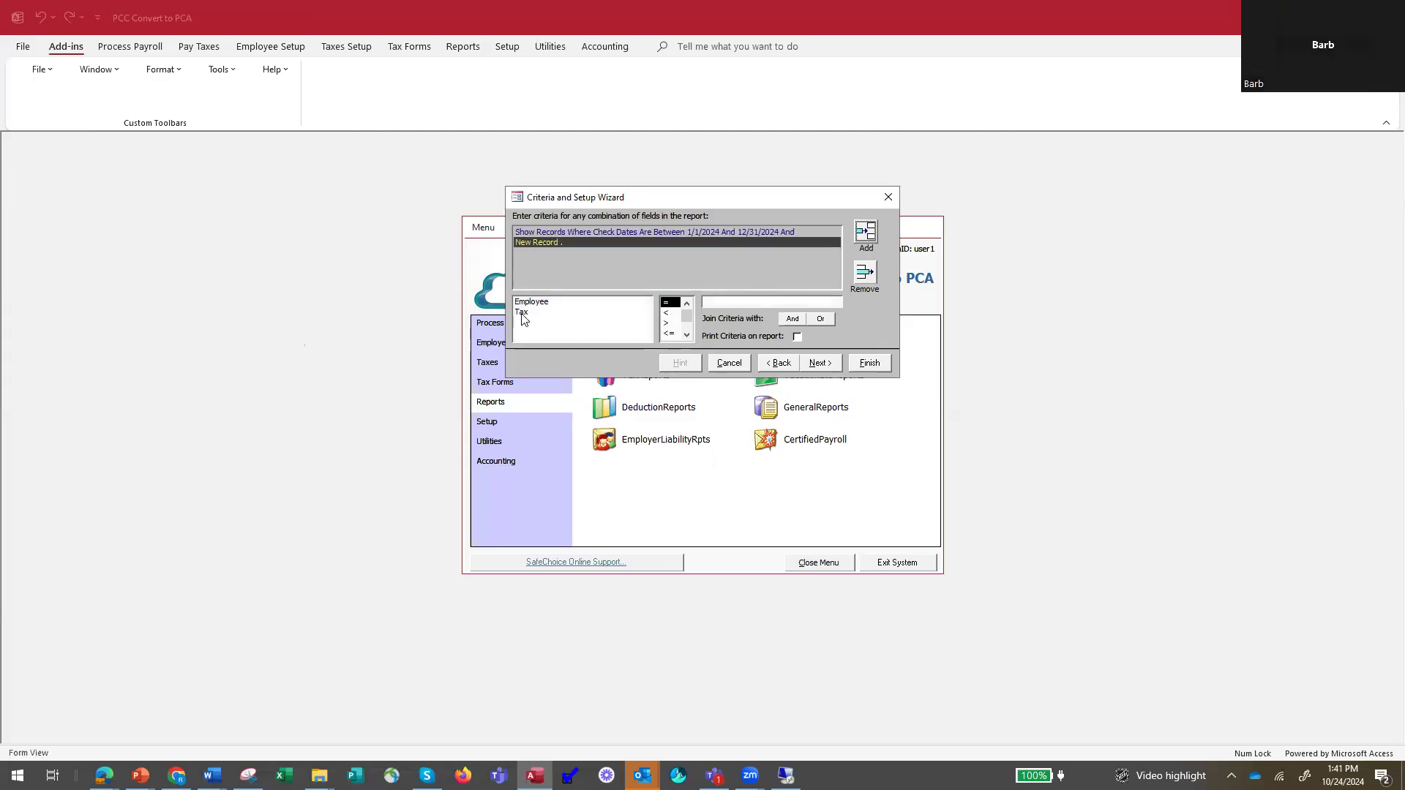
left_click(526, 312)
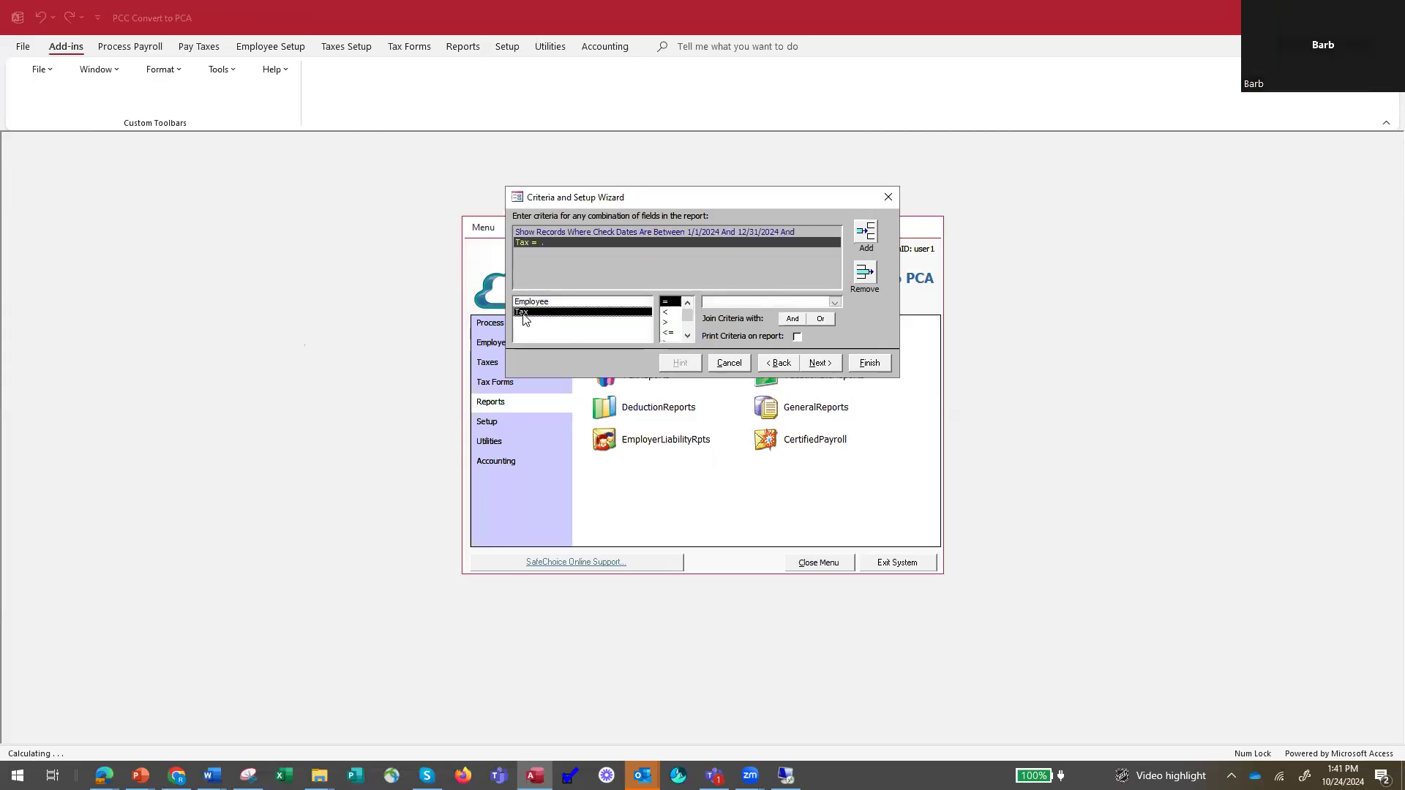
left_click(834, 302)
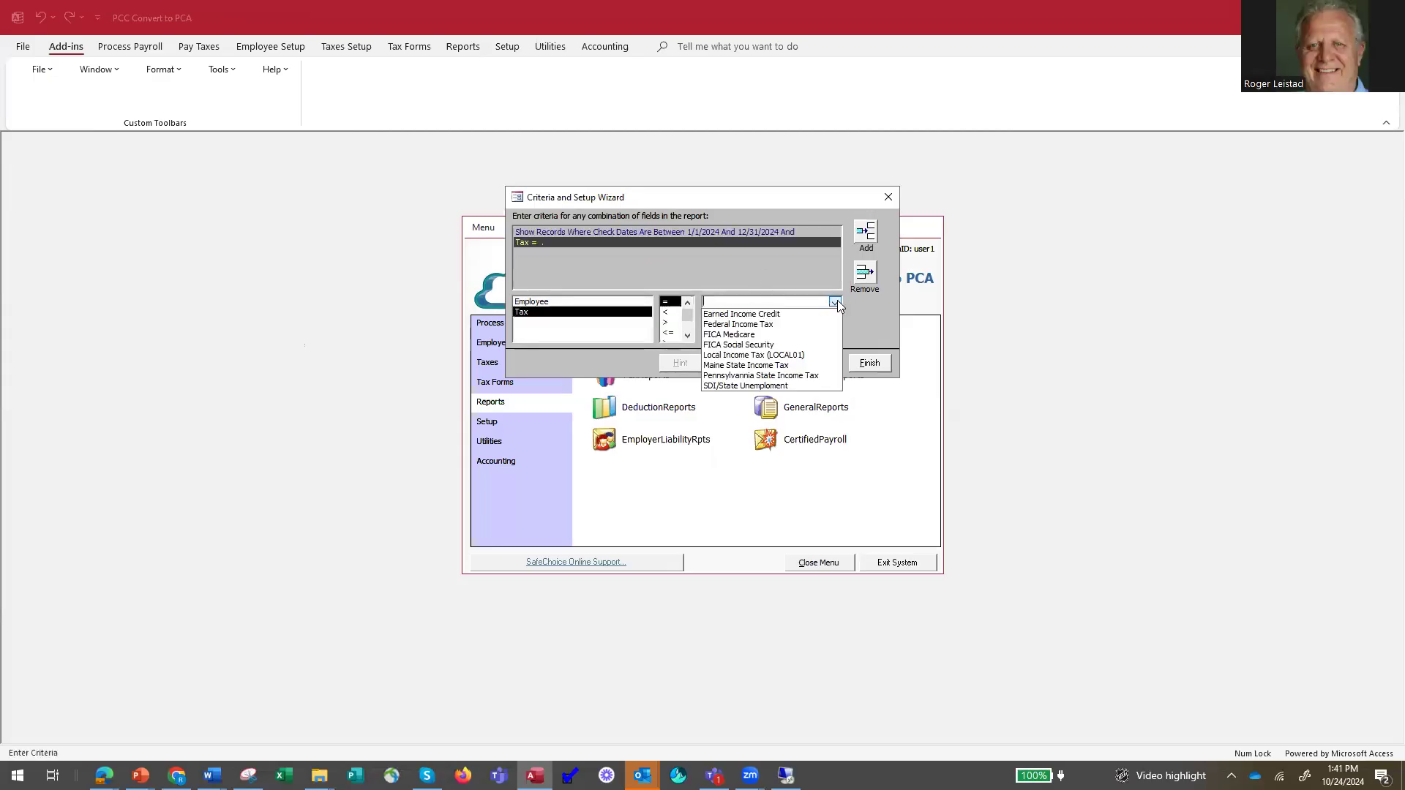
left_click(780, 365)
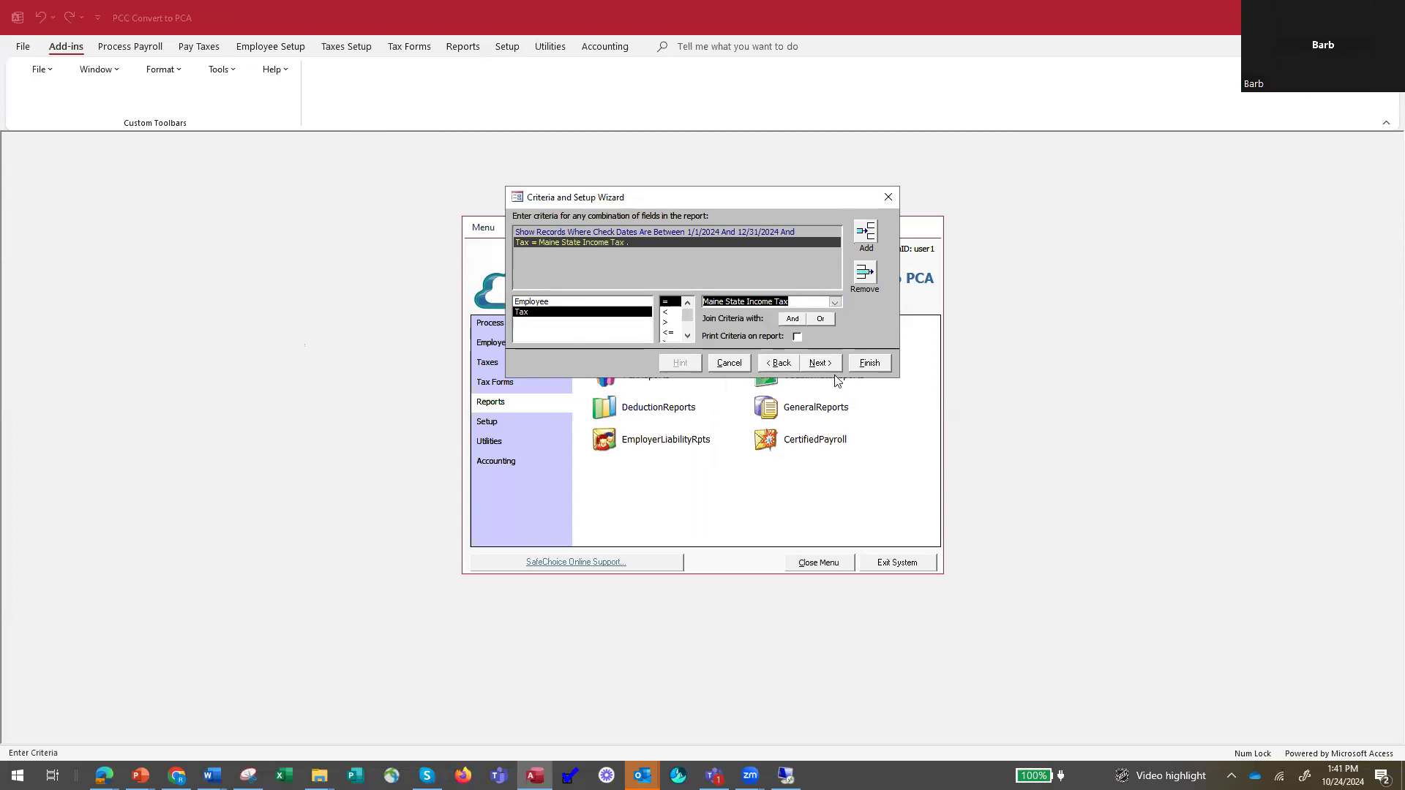
left_click(869, 364)
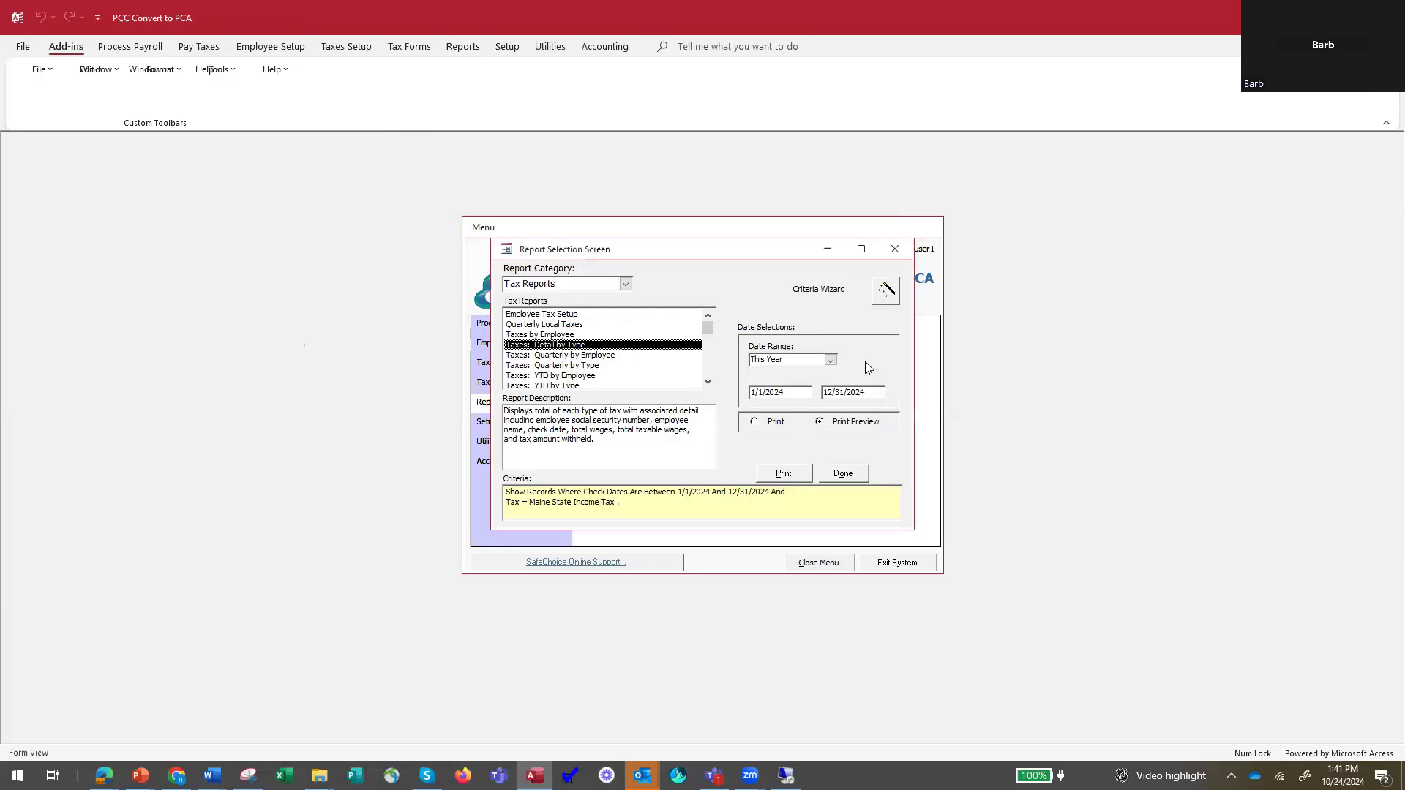
Preview the tax report filtered to Maine State Income Tax, and close the preview and the report selection.
left_click(783, 474)
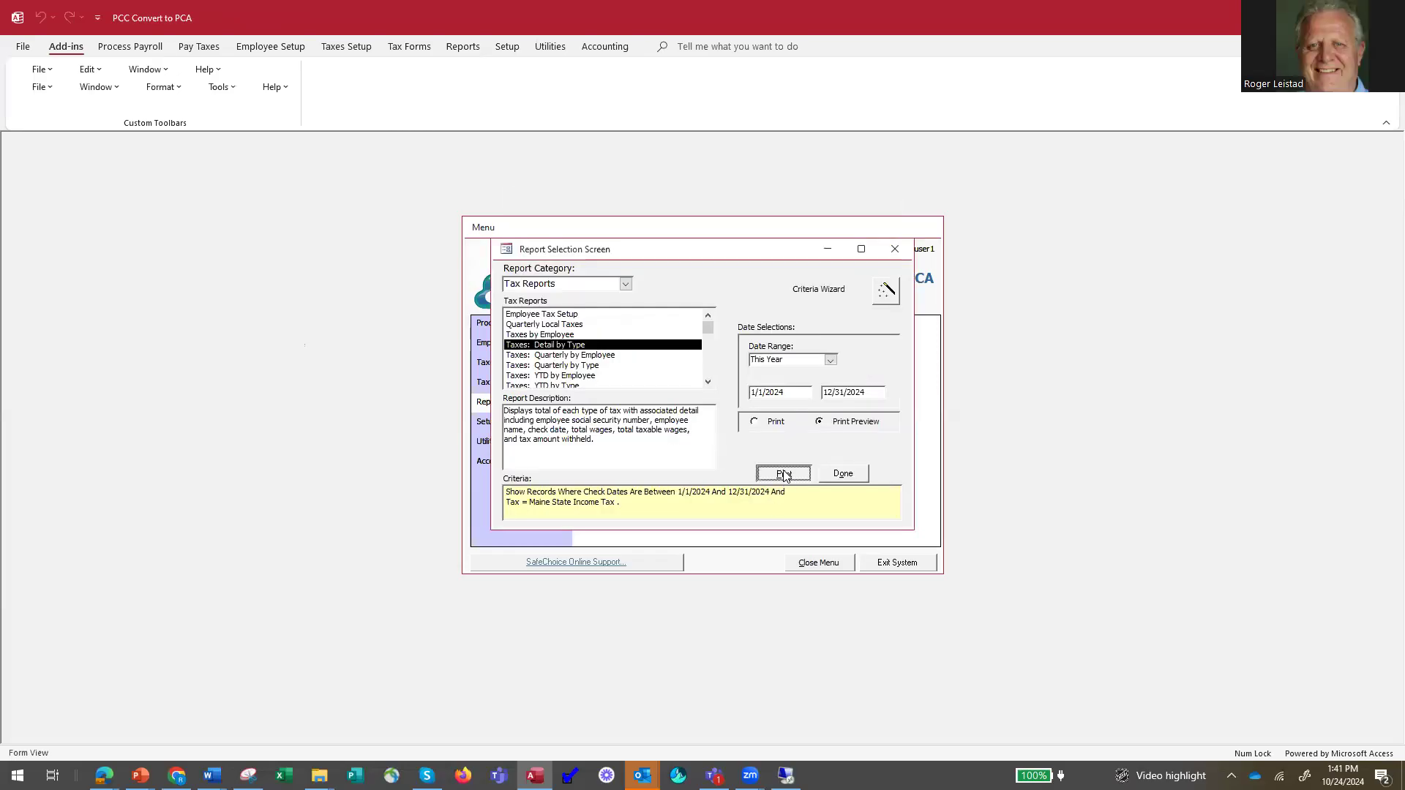
left_click(243, 385)
left_click(244, 376)
left_click(282, 253)
left_click(281, 319)
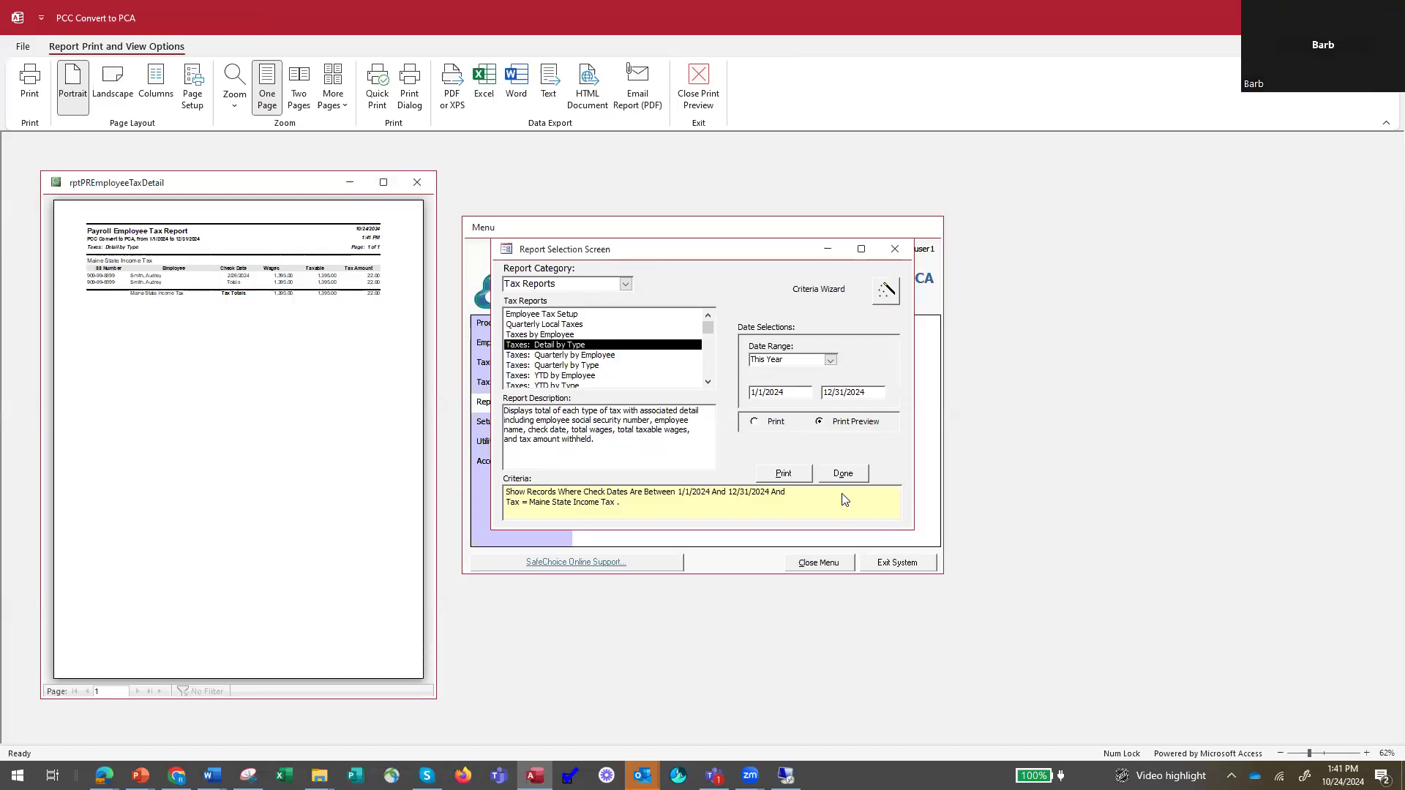
left_click(417, 182)
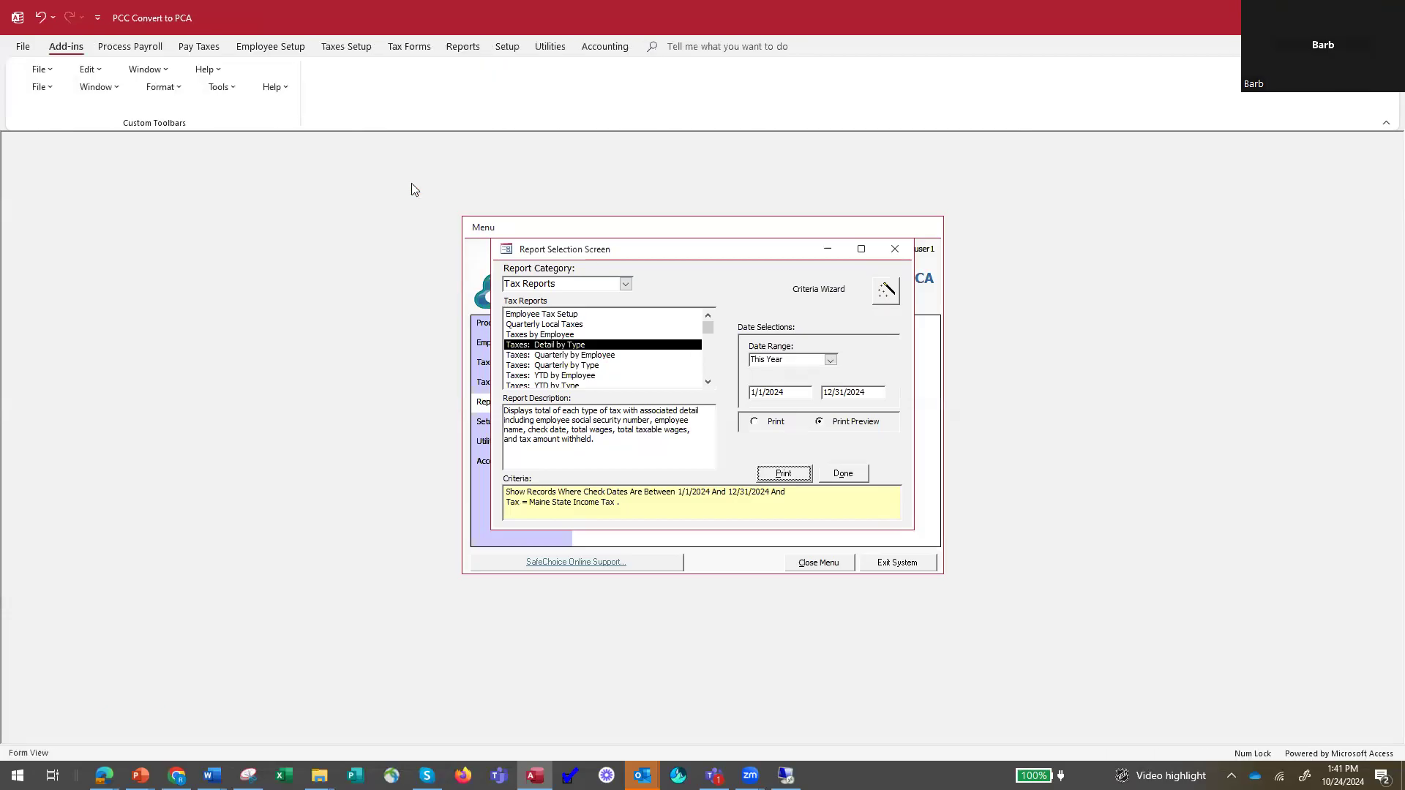
left_click(844, 474)
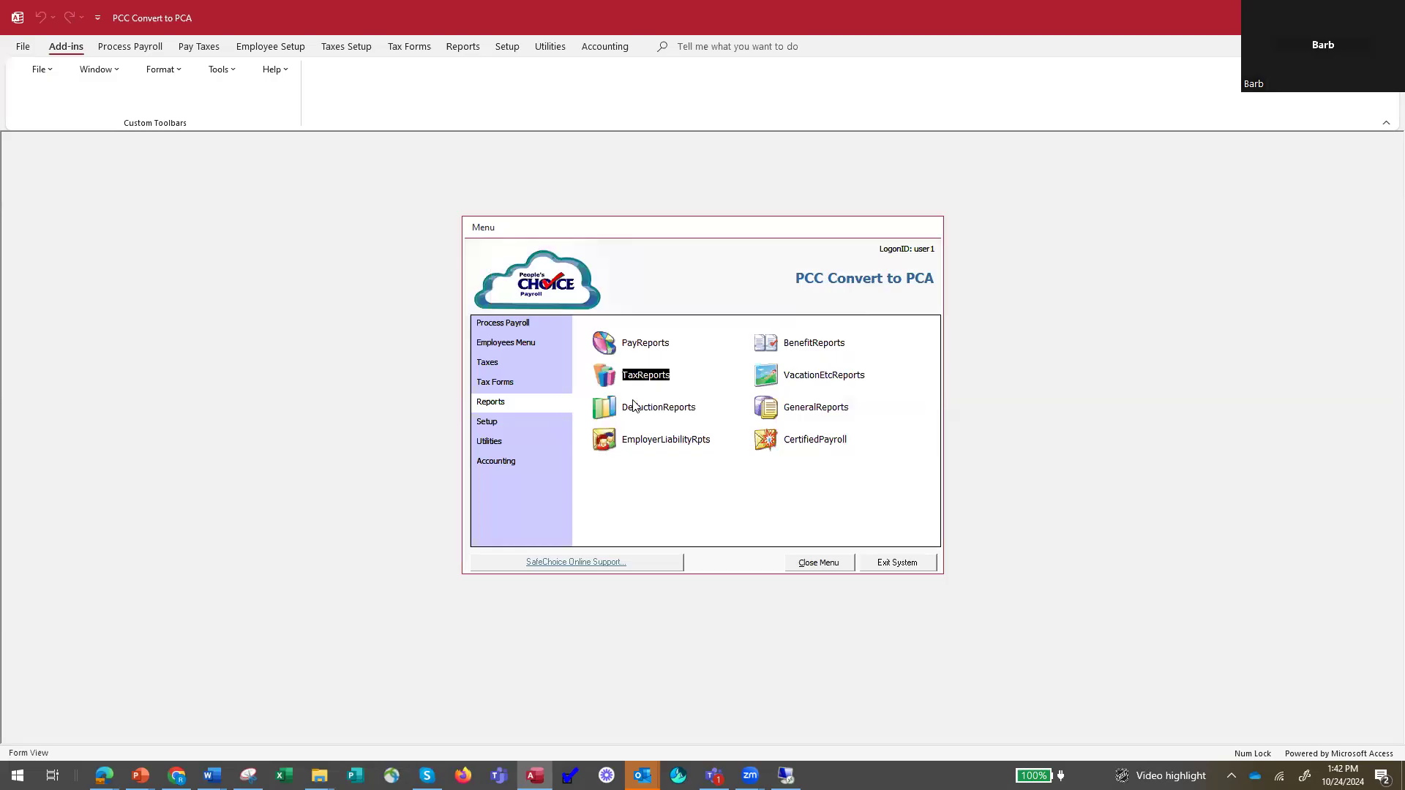
Open the Pay Reports selection and look through the Benefits, Tax and Employer Liability report categories.
left_click(619, 344)
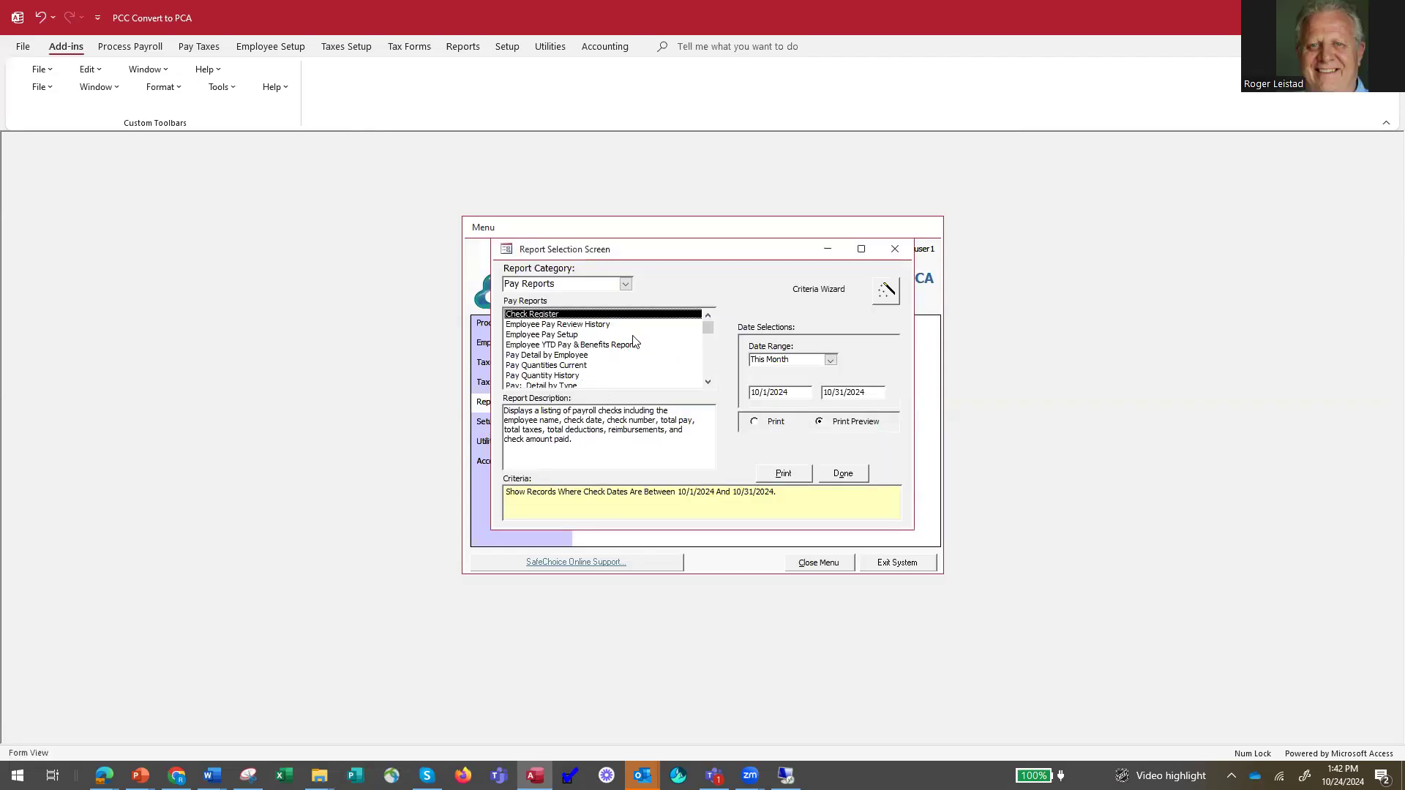
left_click(625, 284)
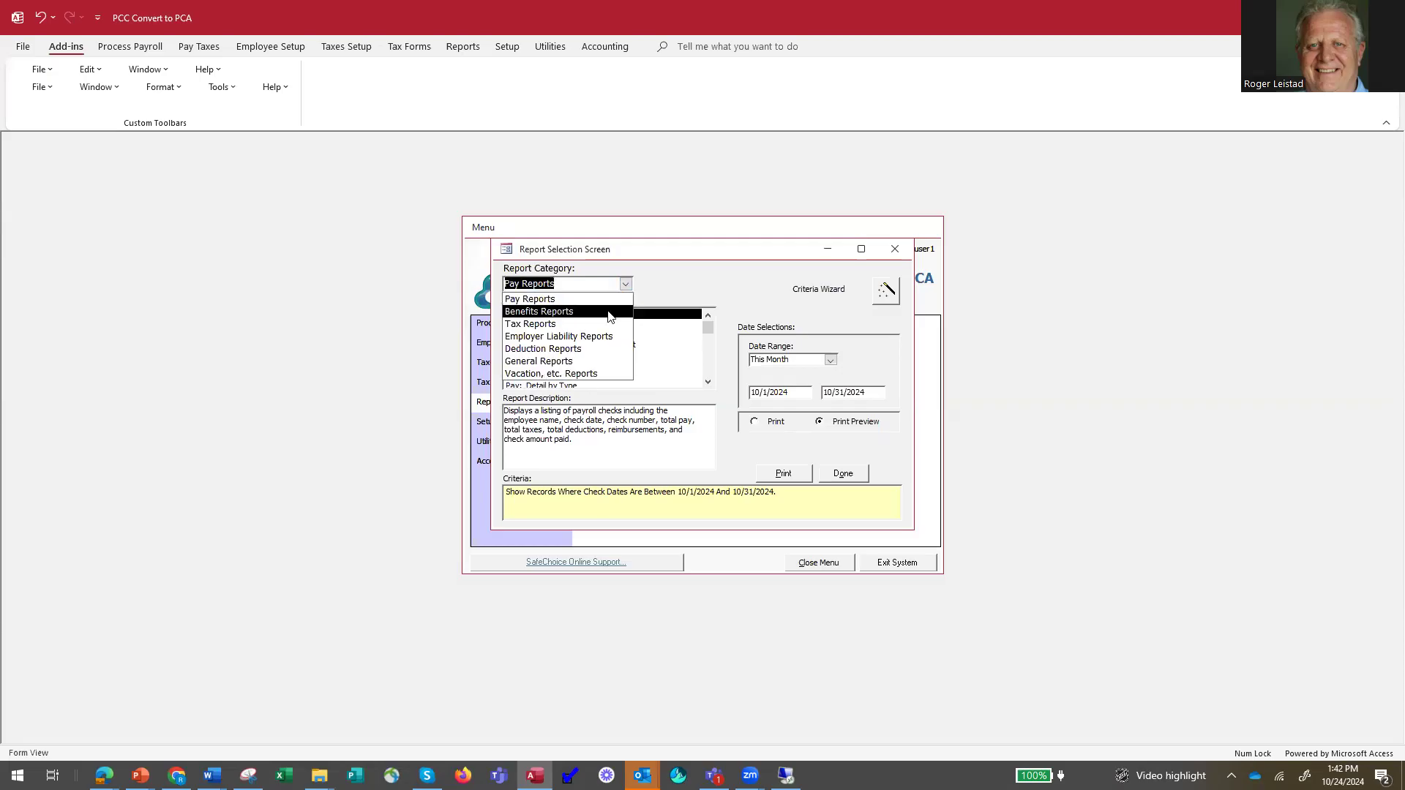
left_click(610, 314)
left_click(625, 283)
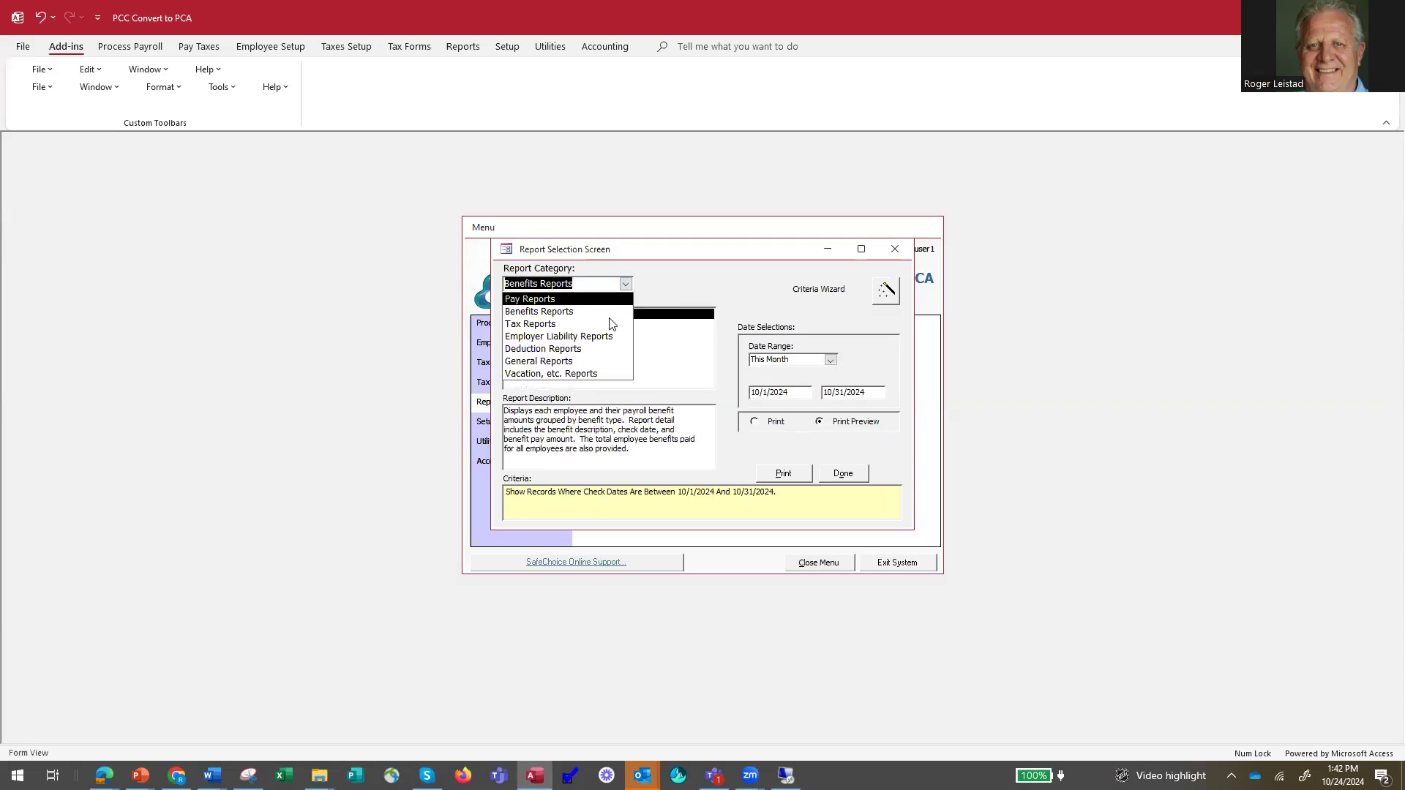
left_click(619, 323)
left_click(626, 284)
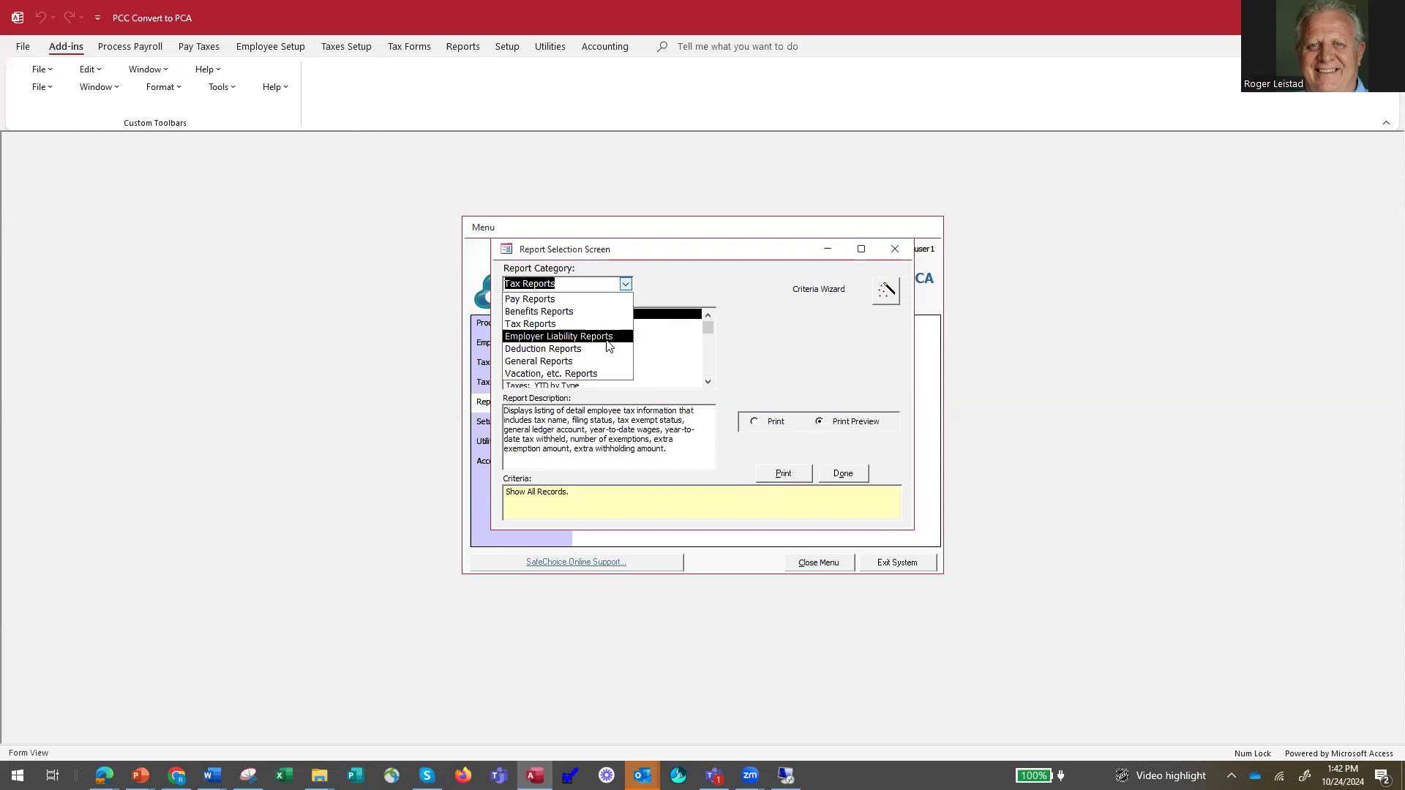
left_click(612, 334)
left_click(626, 284)
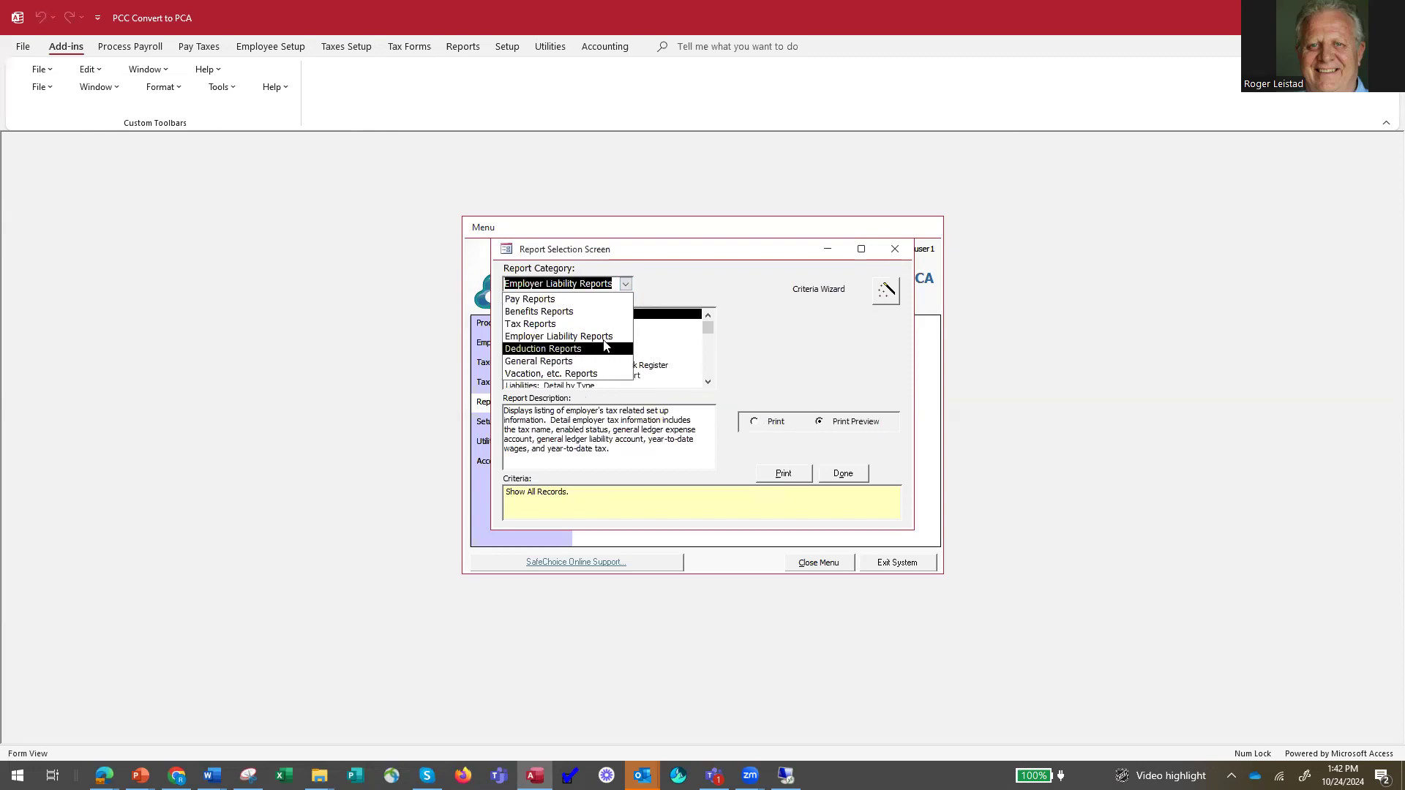
Read the descriptions of the Employer Overall Liability and Employer Tax Deposit Register reports, and close the report selection.
left_click(676, 344)
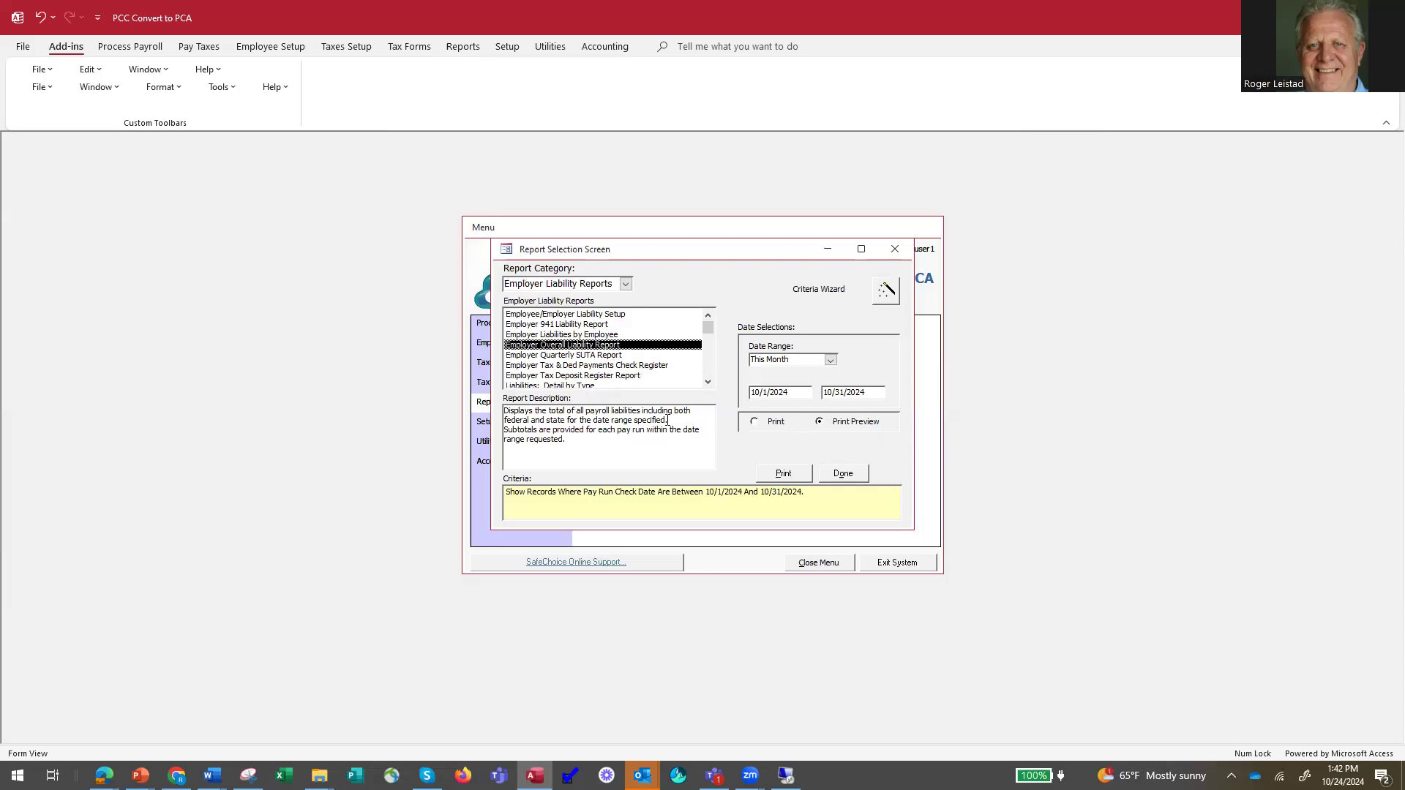
left_click(616, 376)
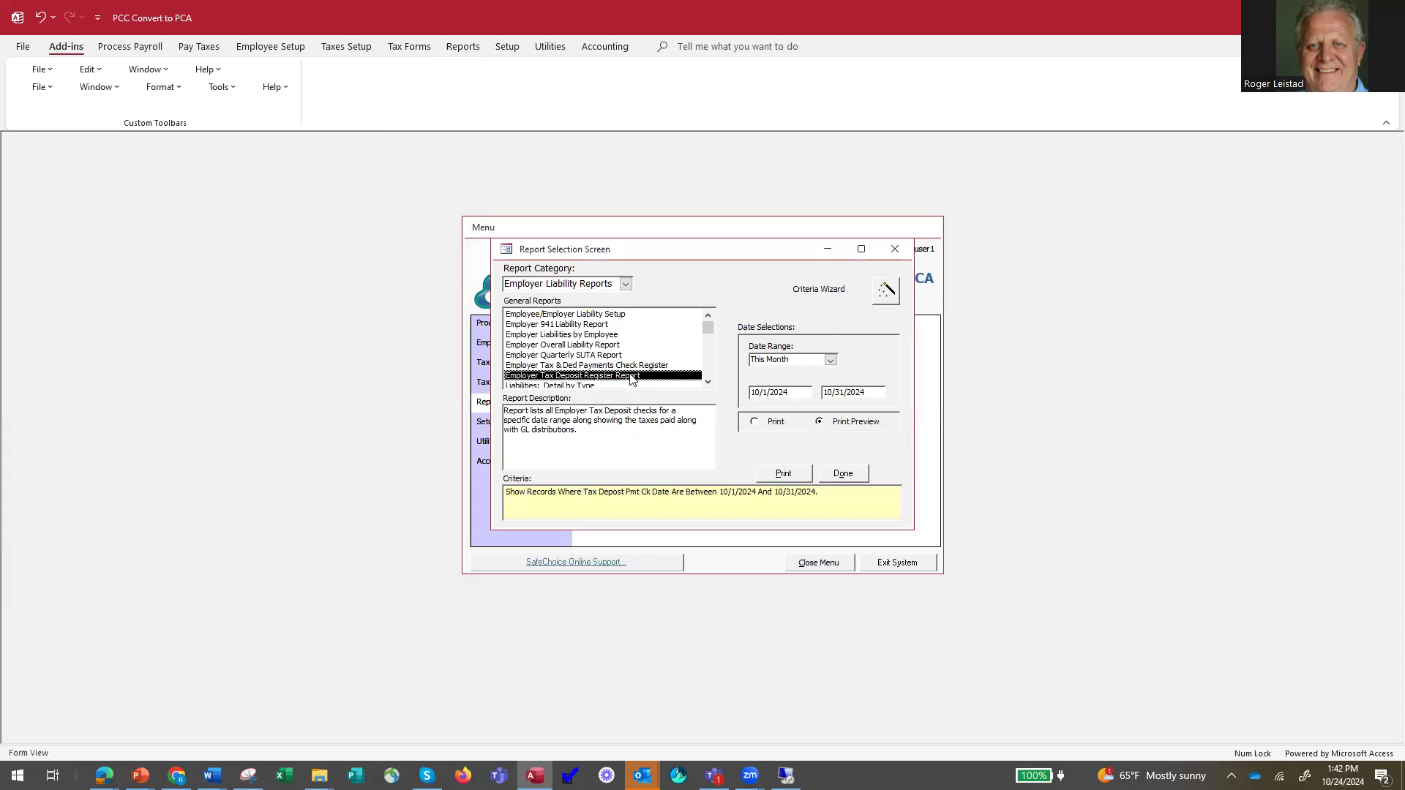
left_click(843, 474)
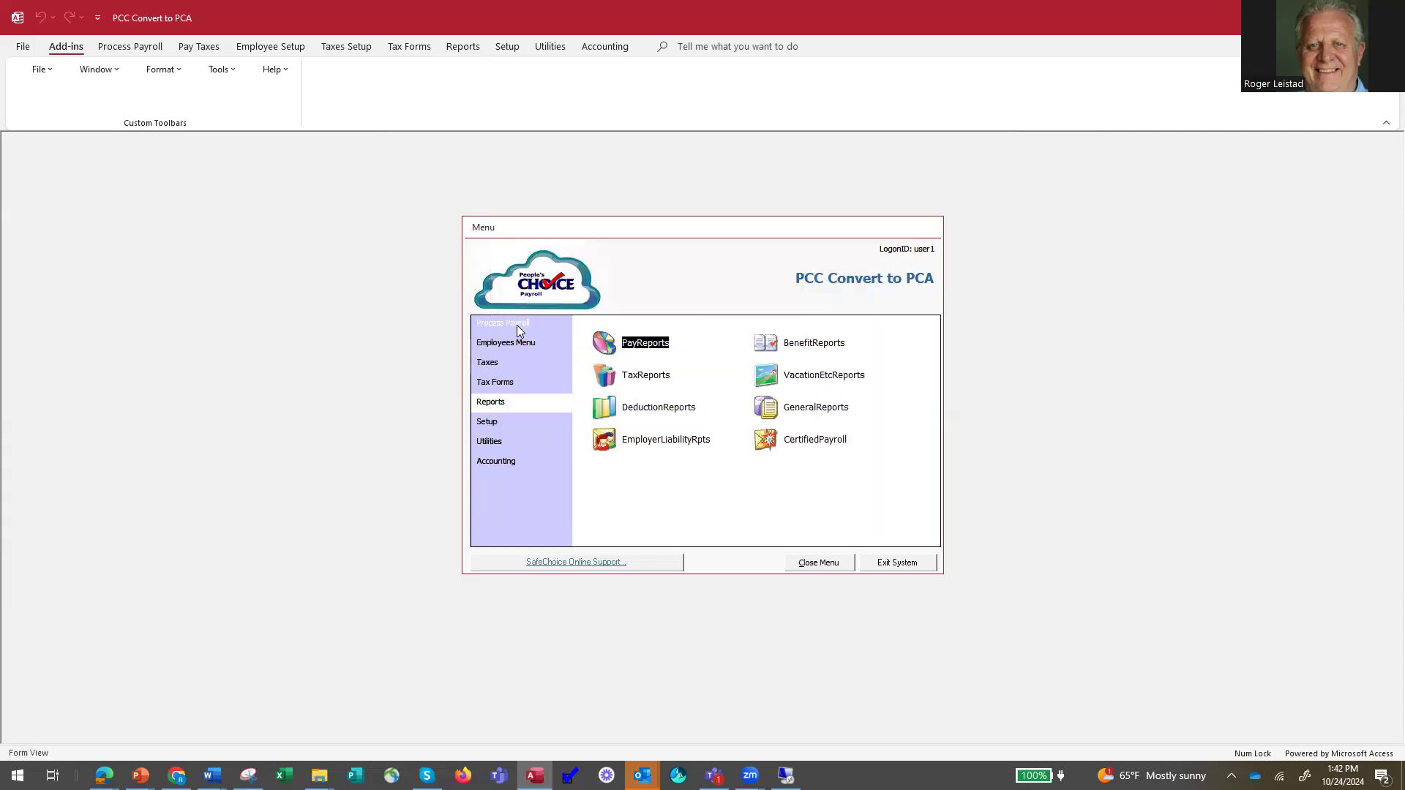
Open Pay Tax Liabilities from the payroll processing options and show the Federal 941 liabilities.
left_click(523, 326)
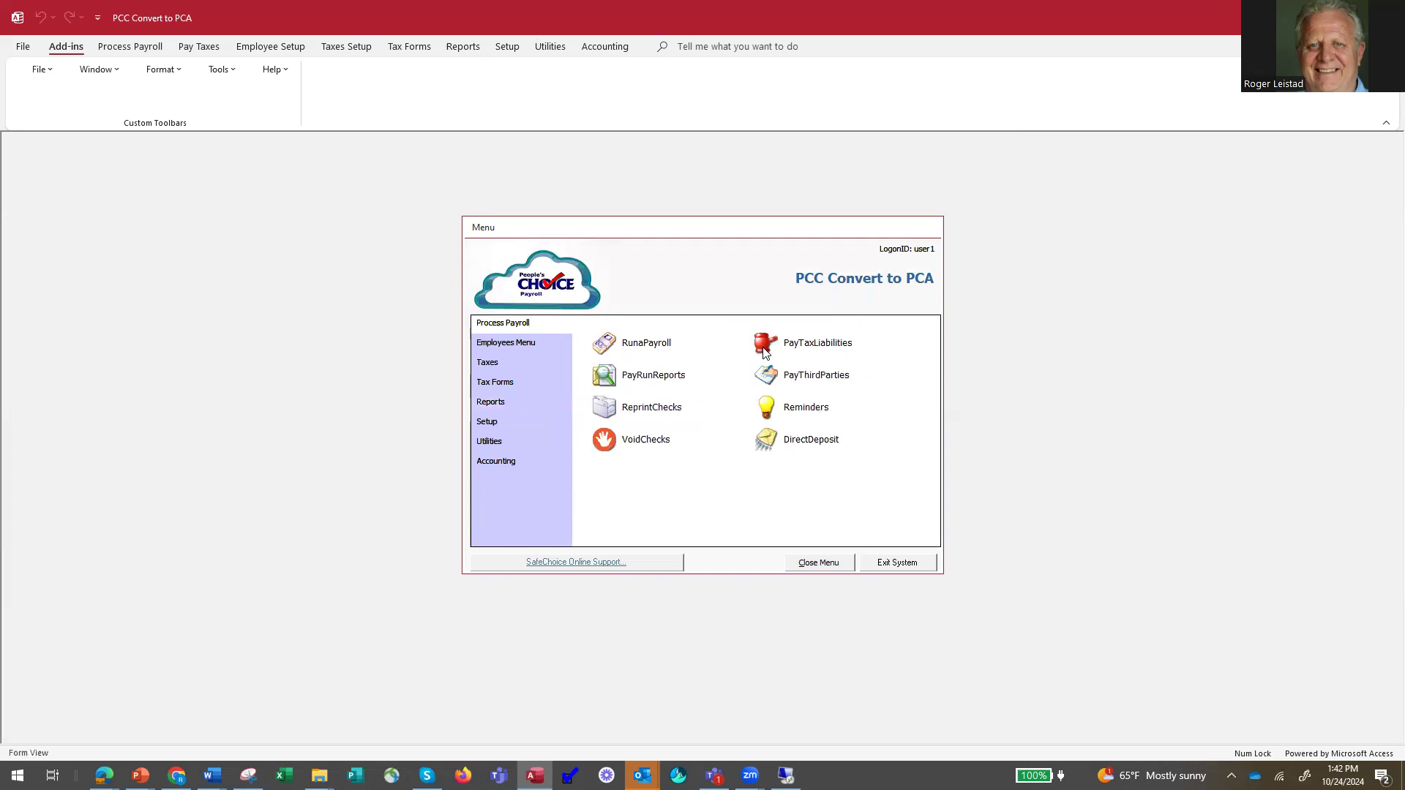
left_click(768, 353)
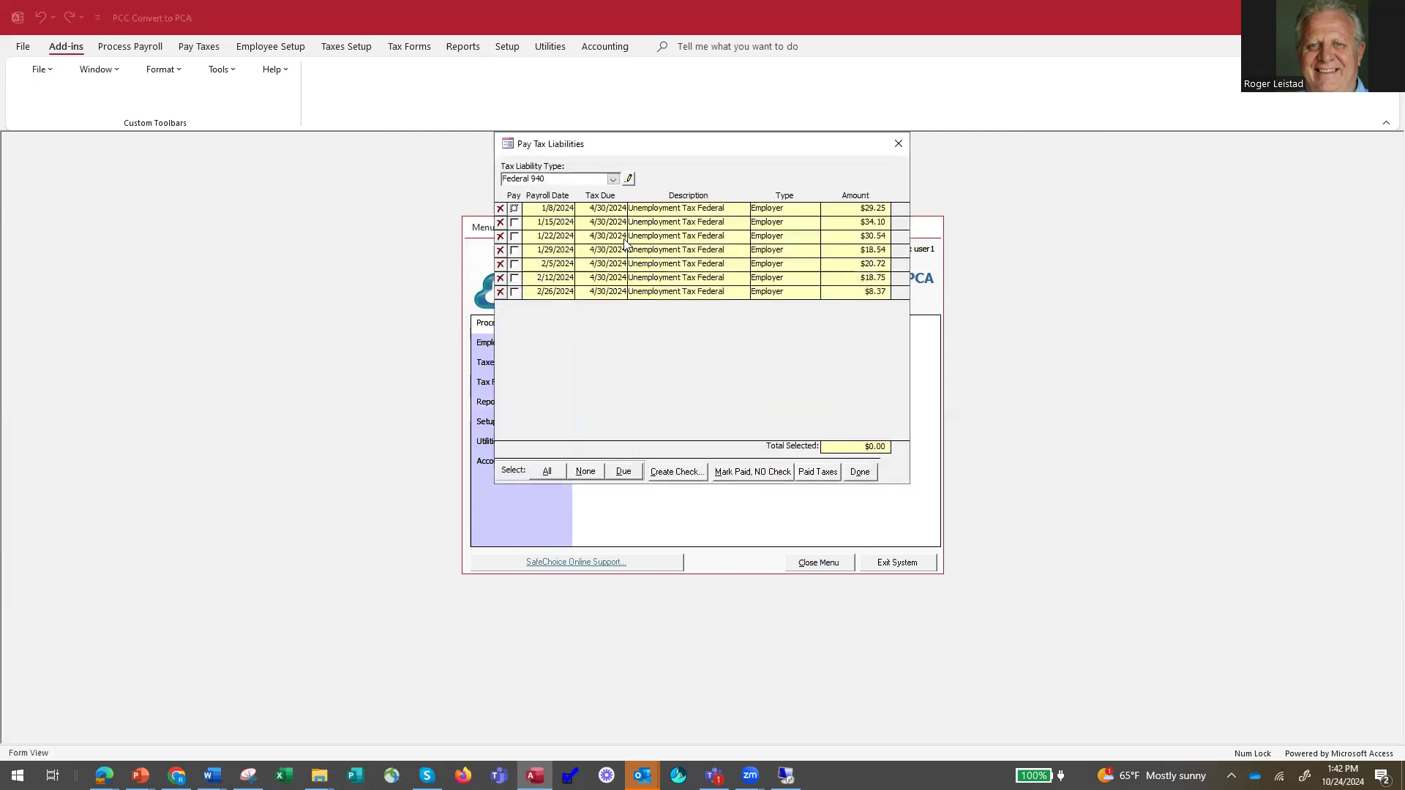
left_click(615, 180)
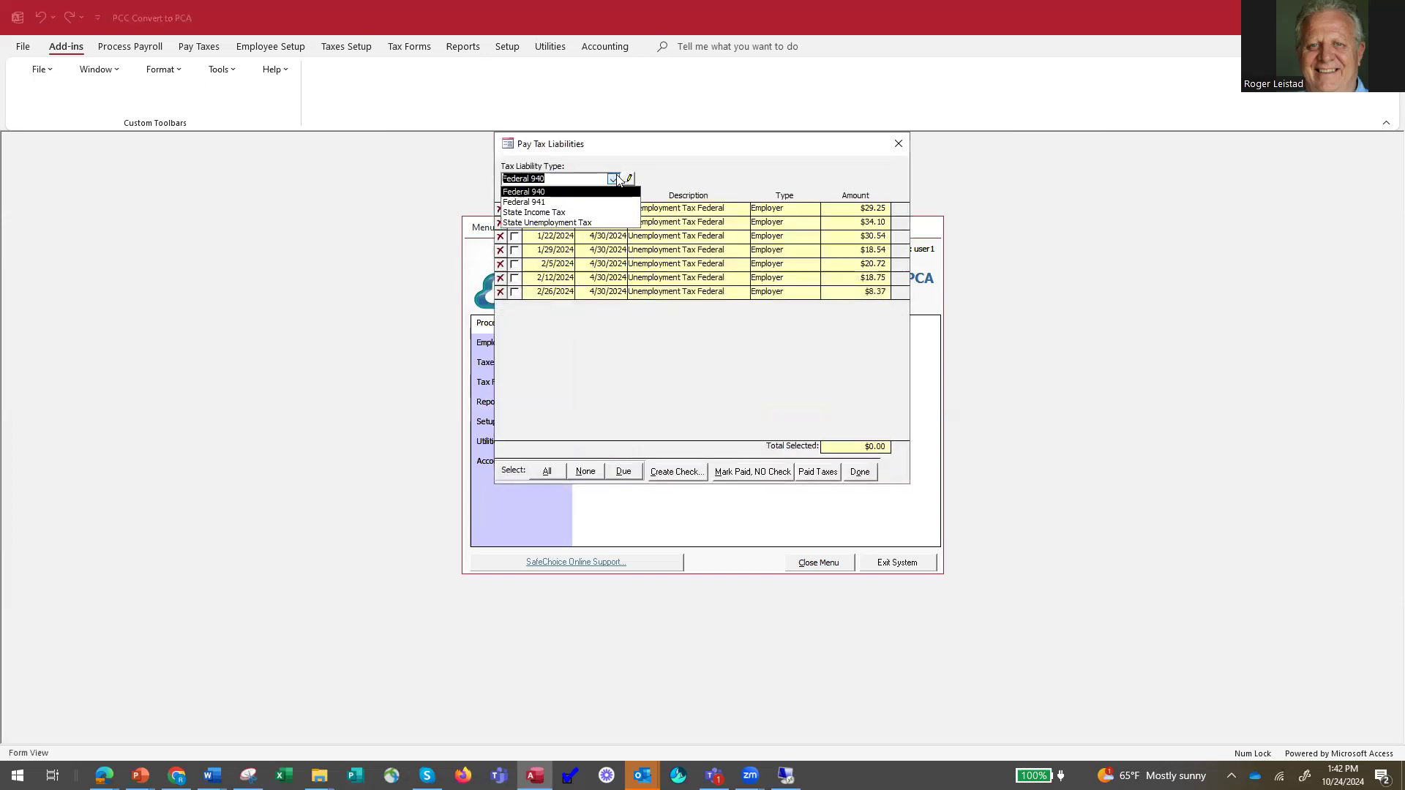
left_click(573, 209)
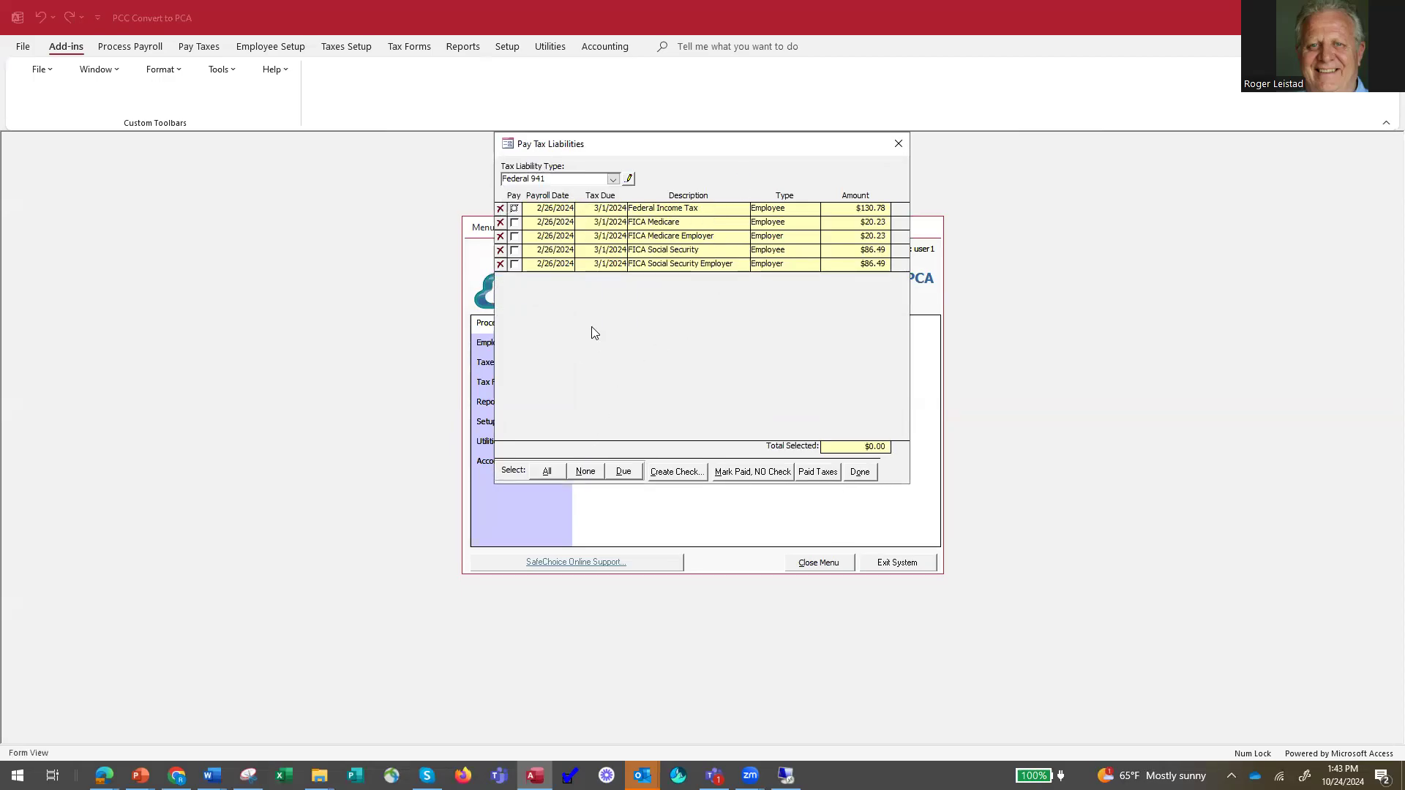
Select all Federal 941 liabilities and prepare their tax payment check with check type Other and memo Federal 941 pmt.
left_click(548, 472)
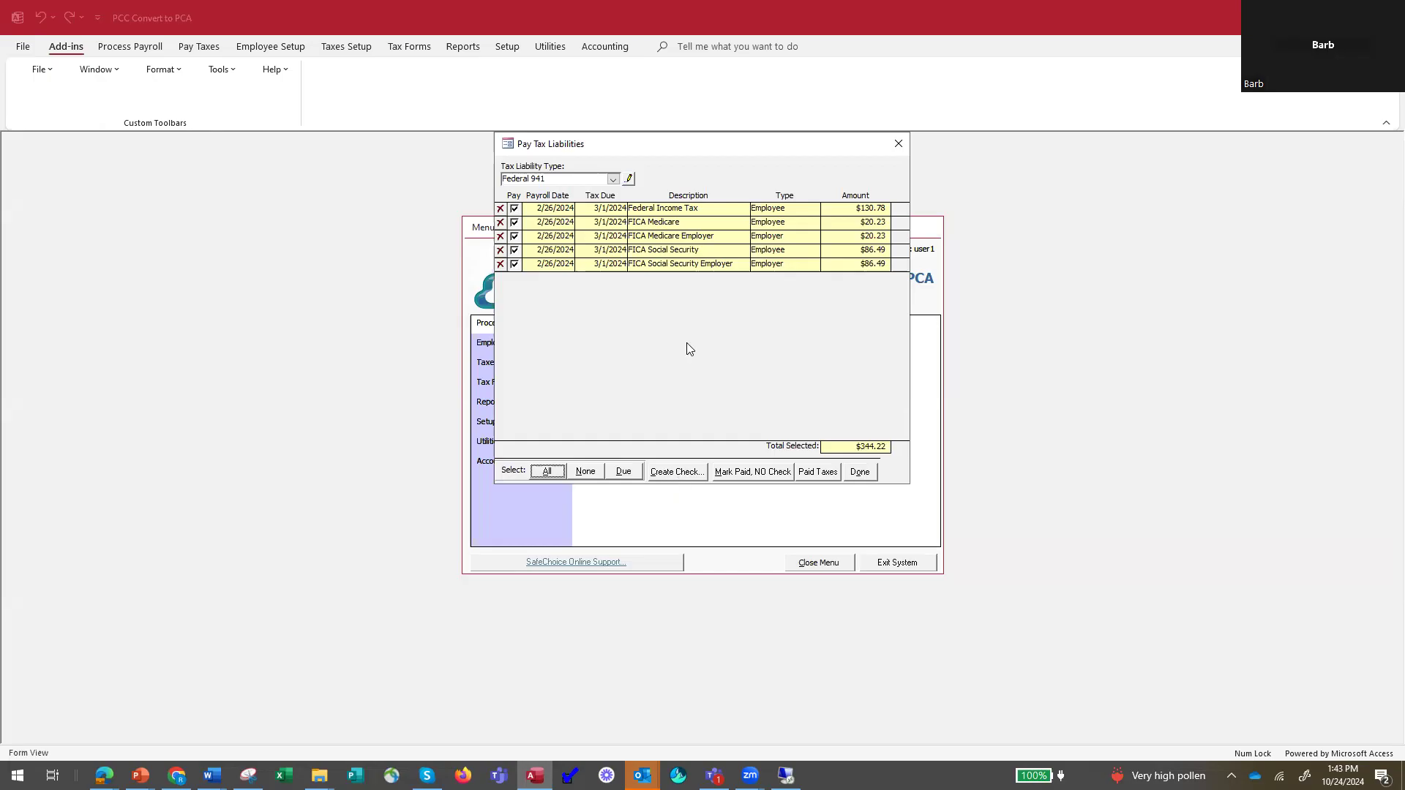
left_click(670, 476)
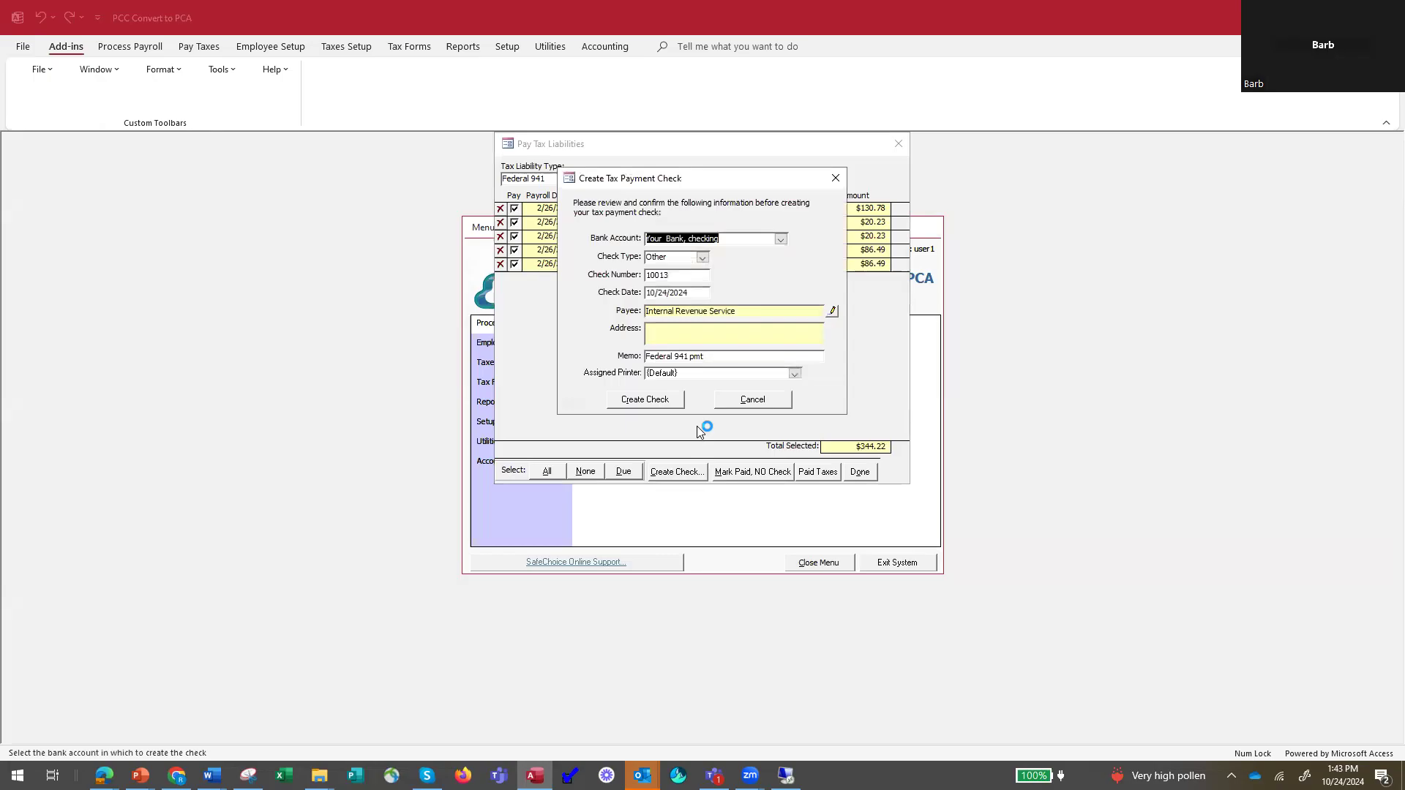
left_click(704, 257)
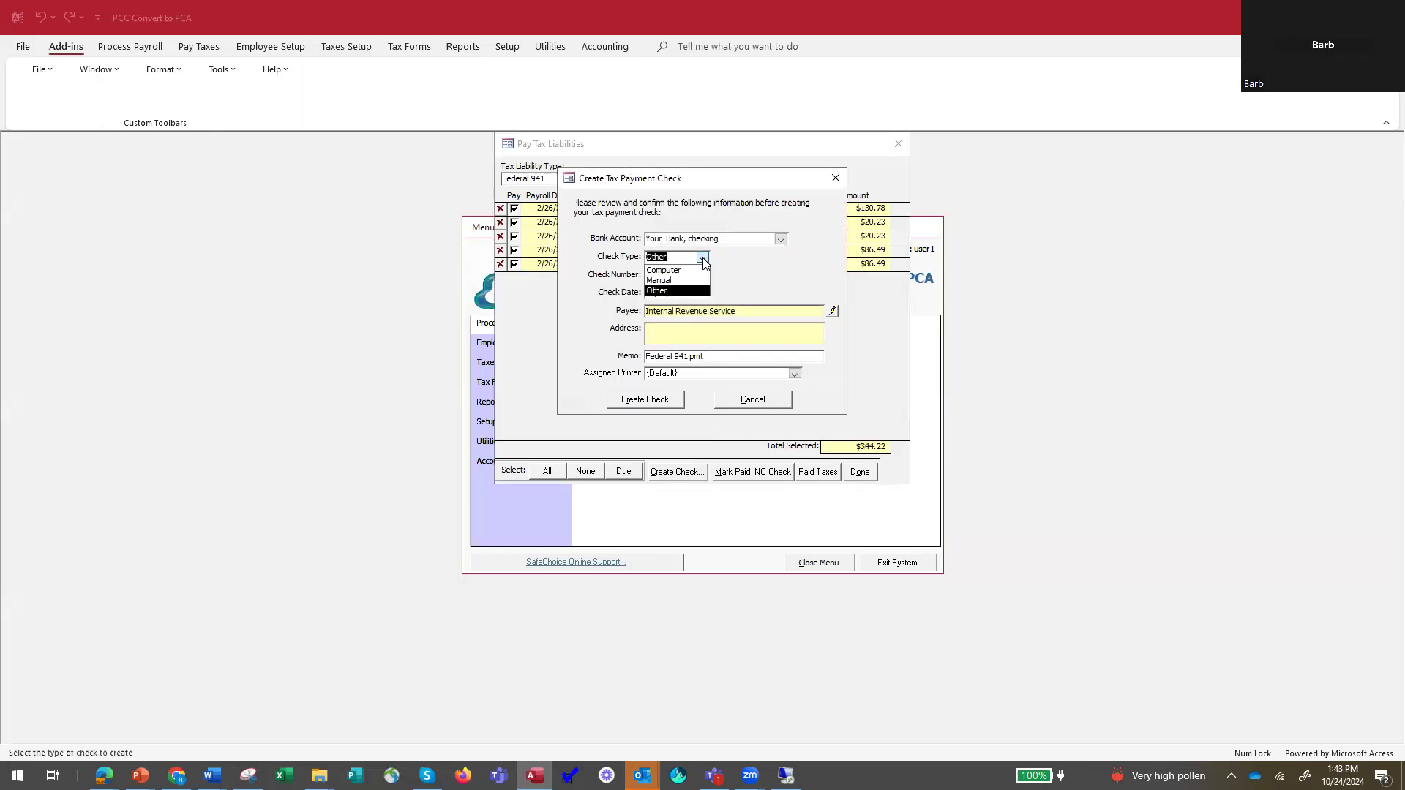
left_click(659, 291)
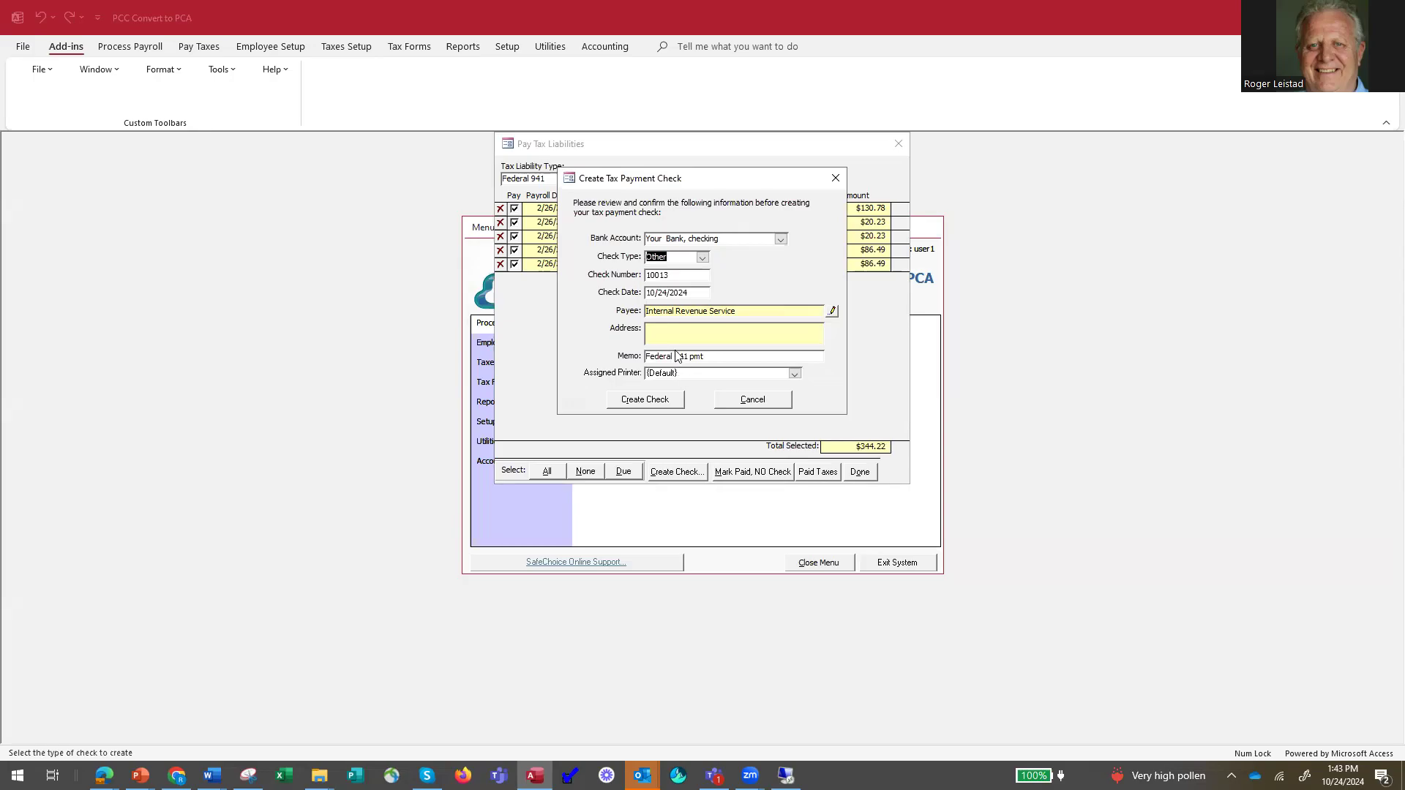
left_click(708, 357)
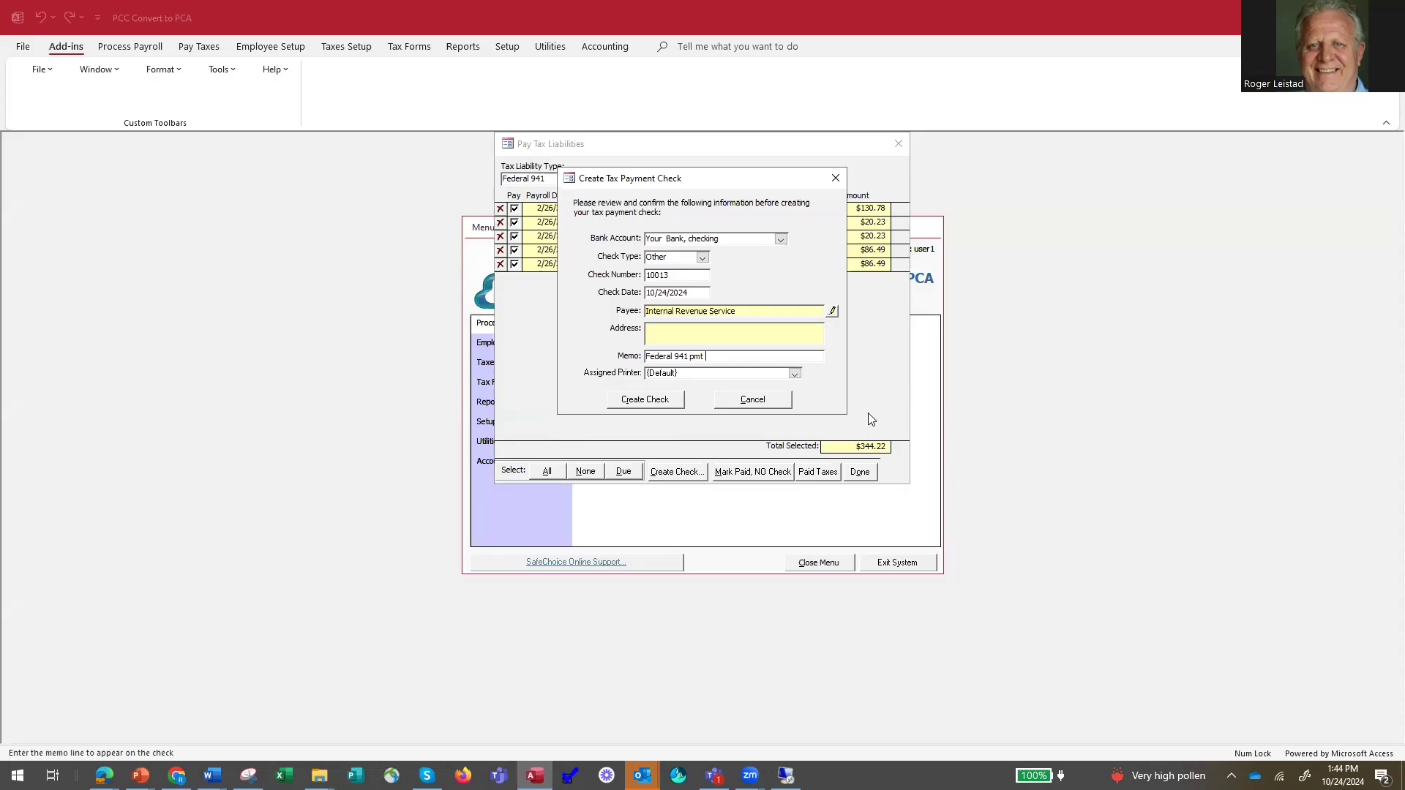
Create the Federal 941 tax payment check without printing it, and close Pay Tax Liabilities.
left_click(642, 404)
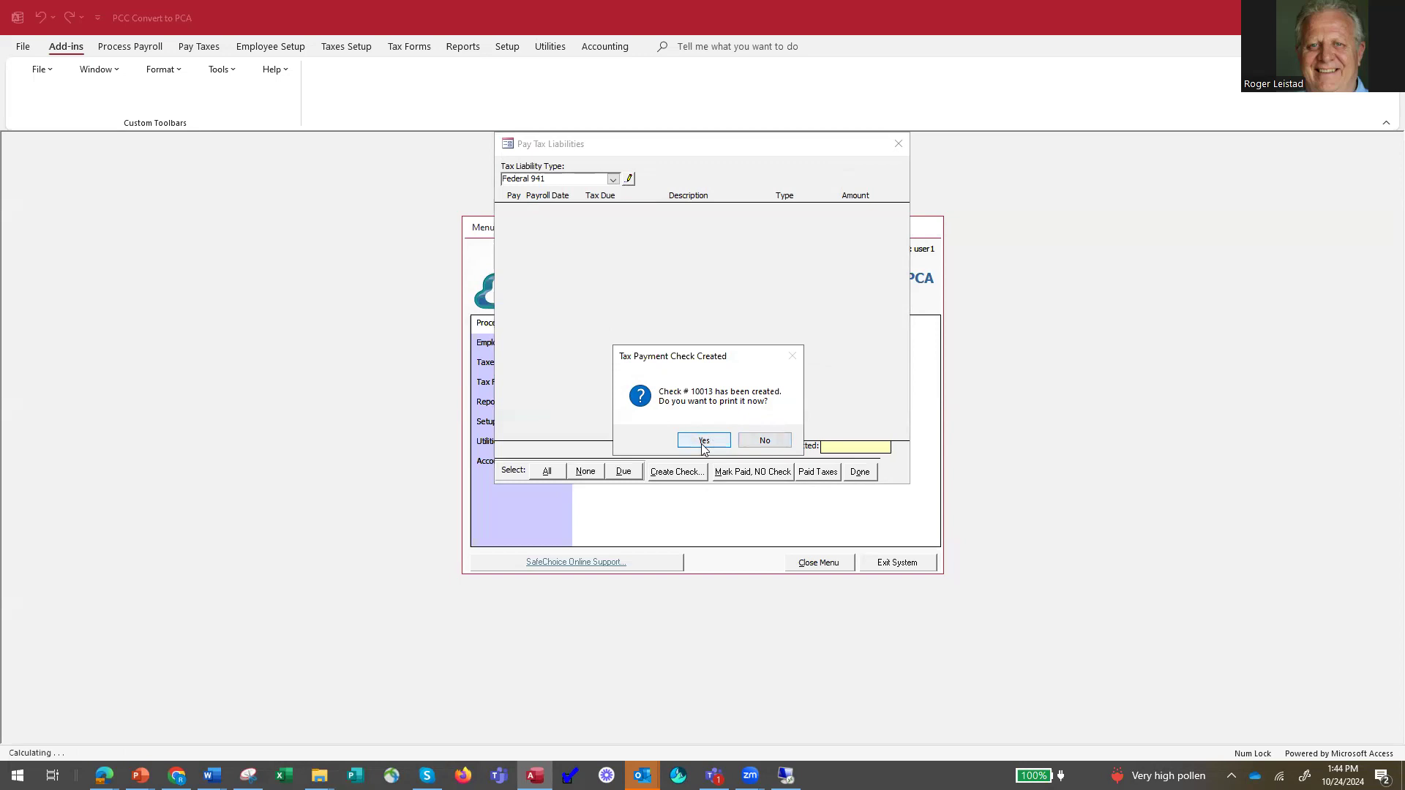
left_click(764, 442)
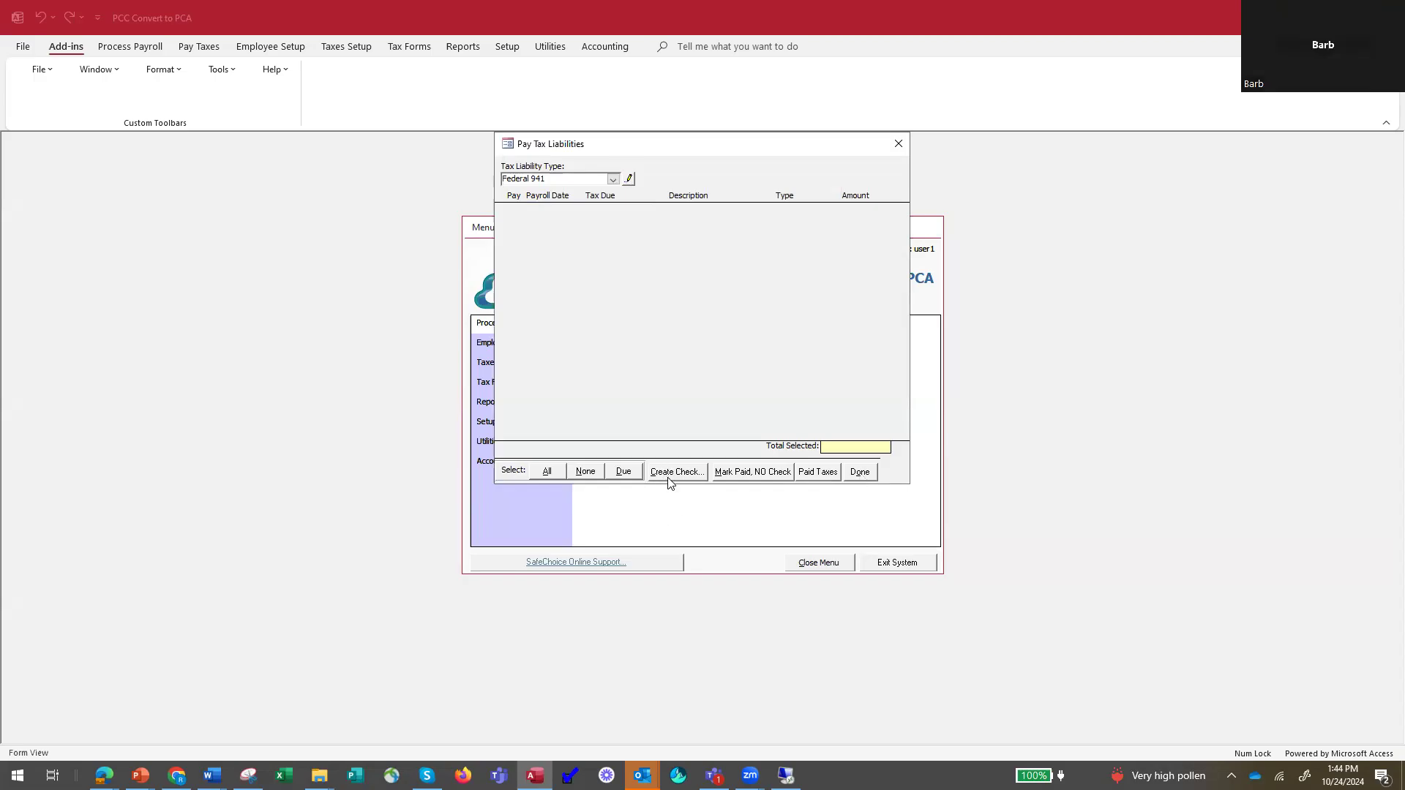
left_click(859, 473)
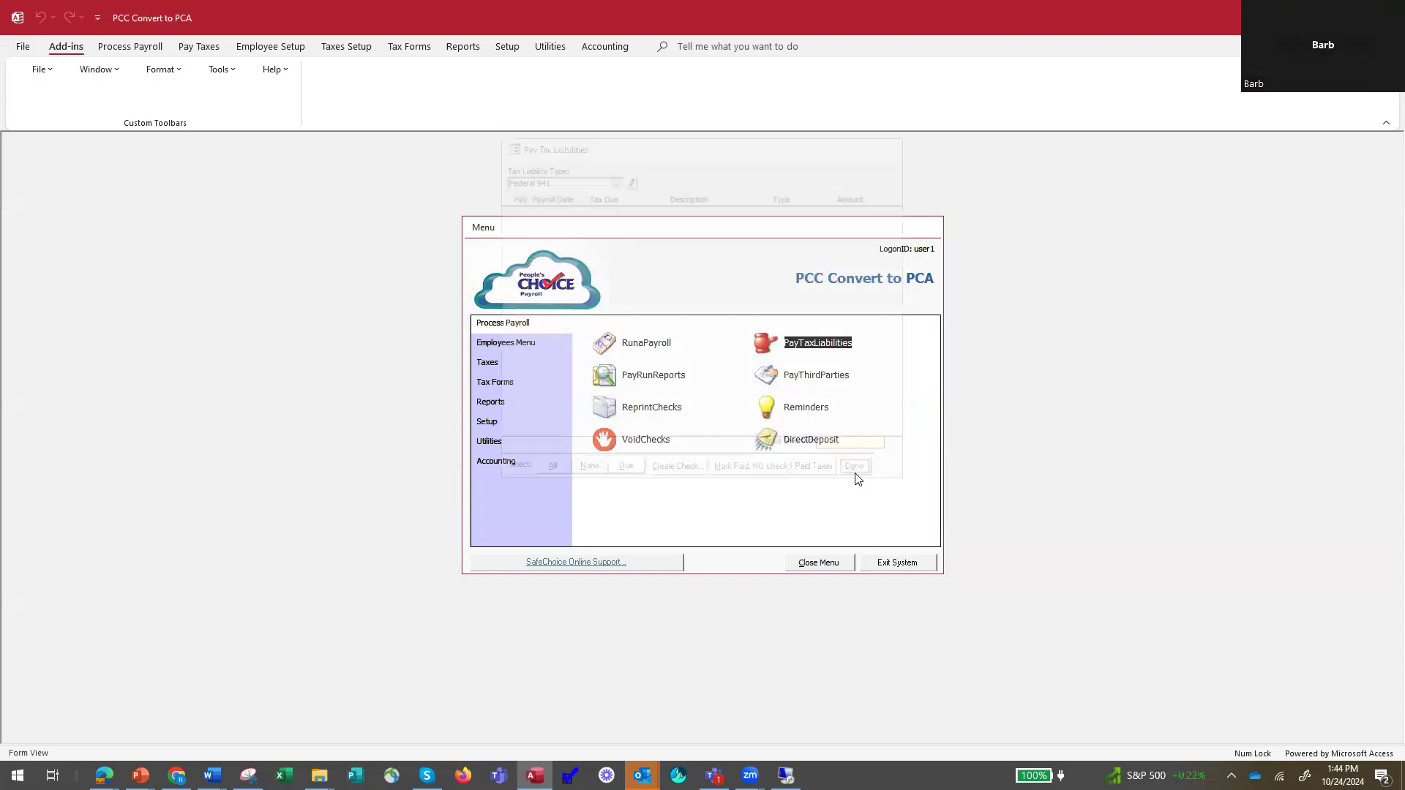
Preview the Employer Tax Deposit Register Report from the employer liability reports with the date range All Dates.
left_click(502, 401)
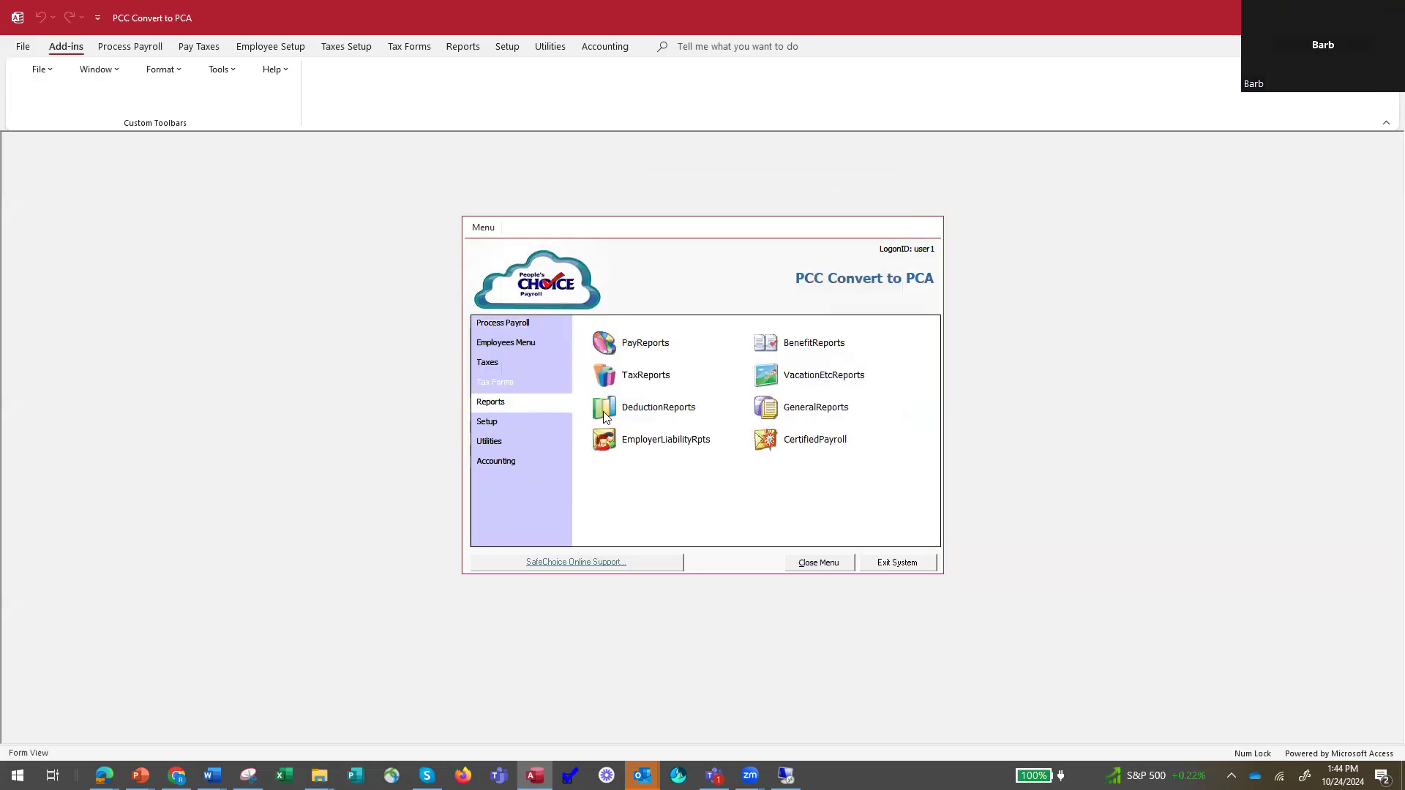
left_click(605, 439)
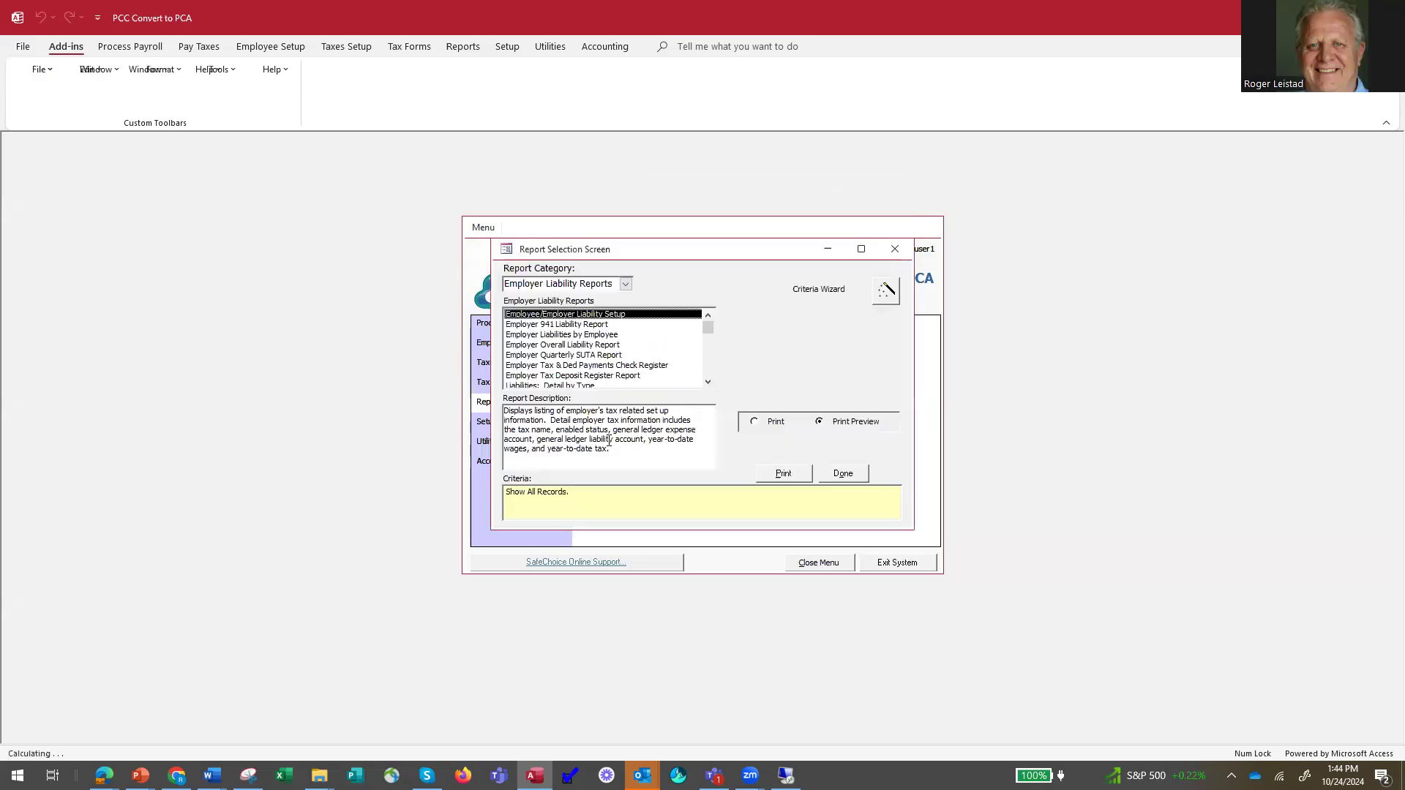
left_click(606, 375)
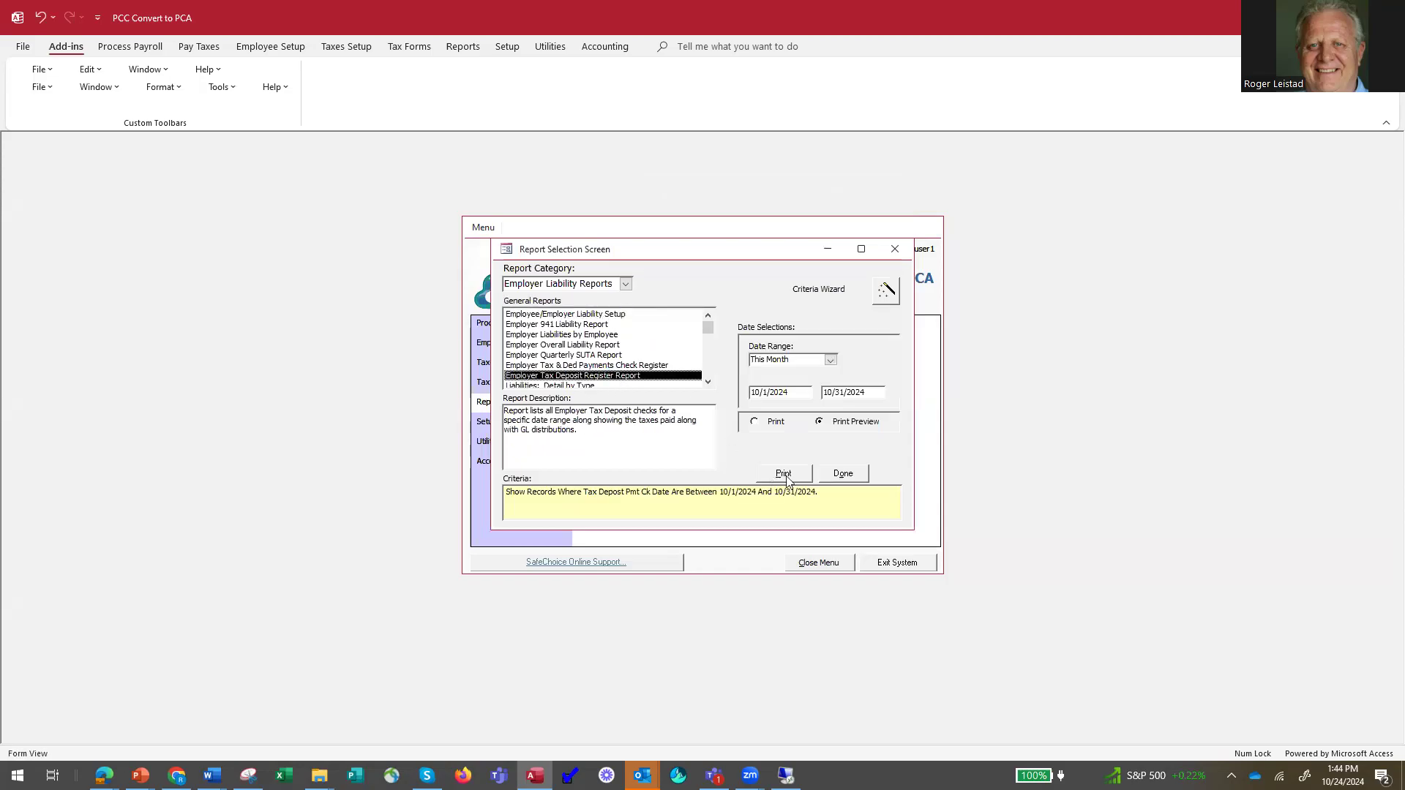
left_click(831, 360)
left_click(794, 372)
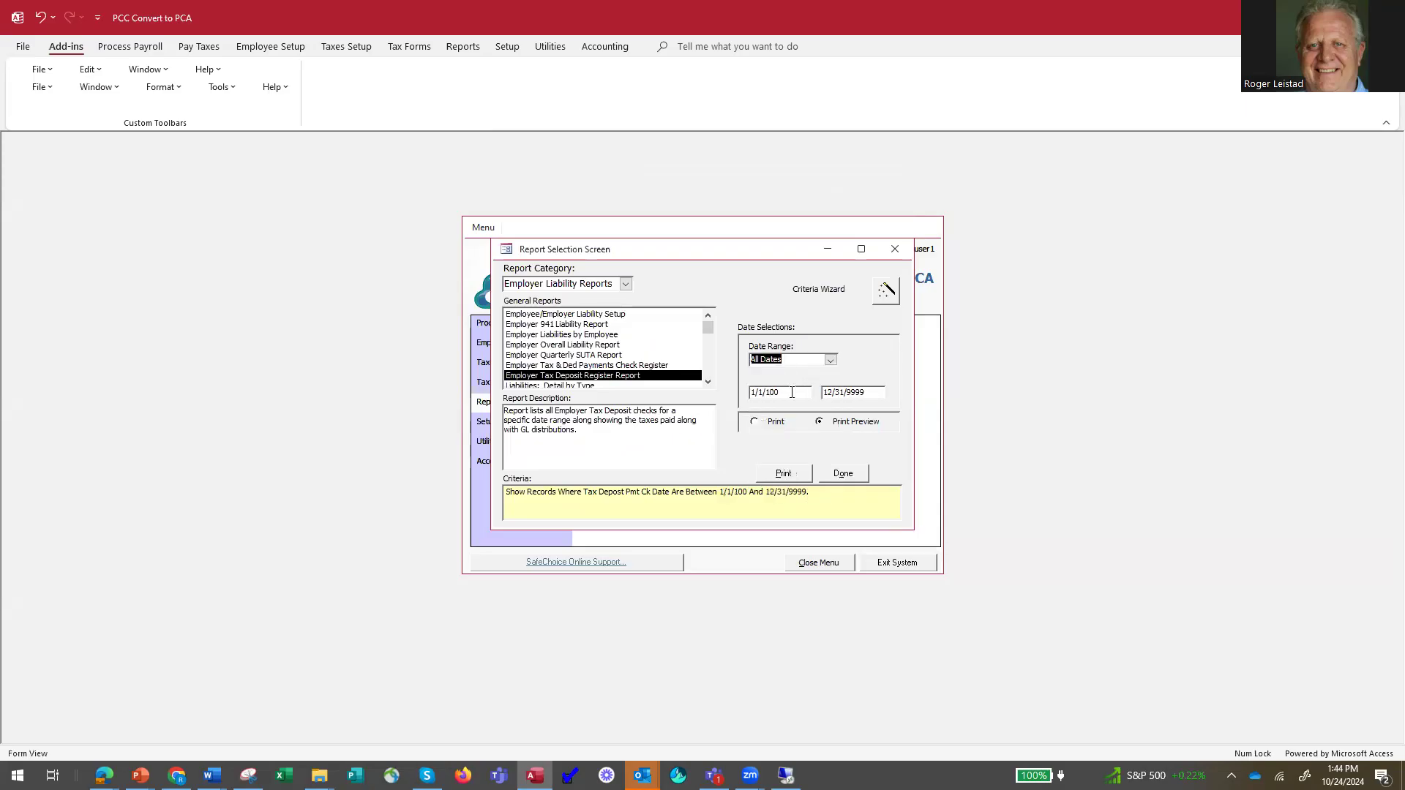
left_click(782, 474)
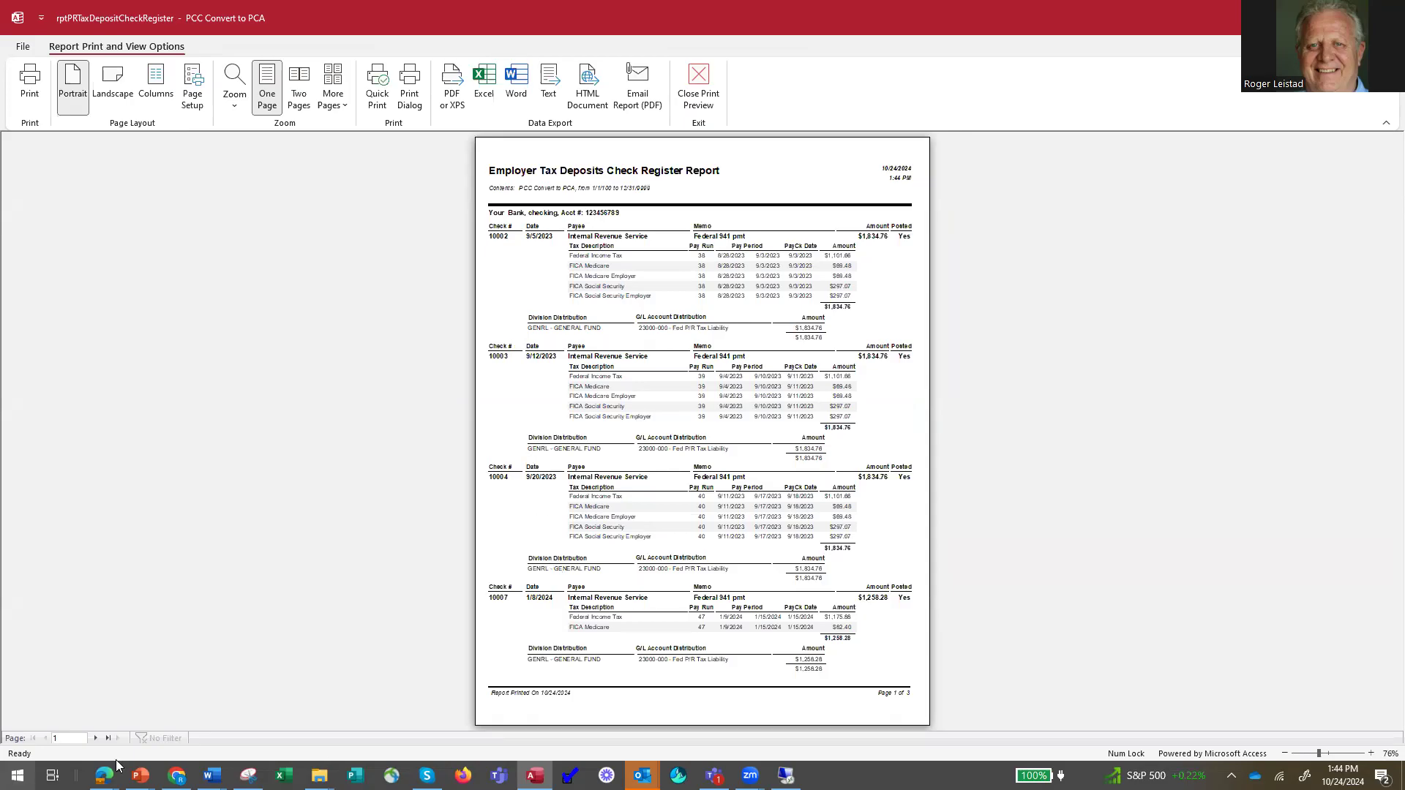
Examine the 10/24/2024 Federal 941 payment on the register's last page, and close the preview and the report selection.
left_click(96, 736)
left_click(99, 738)
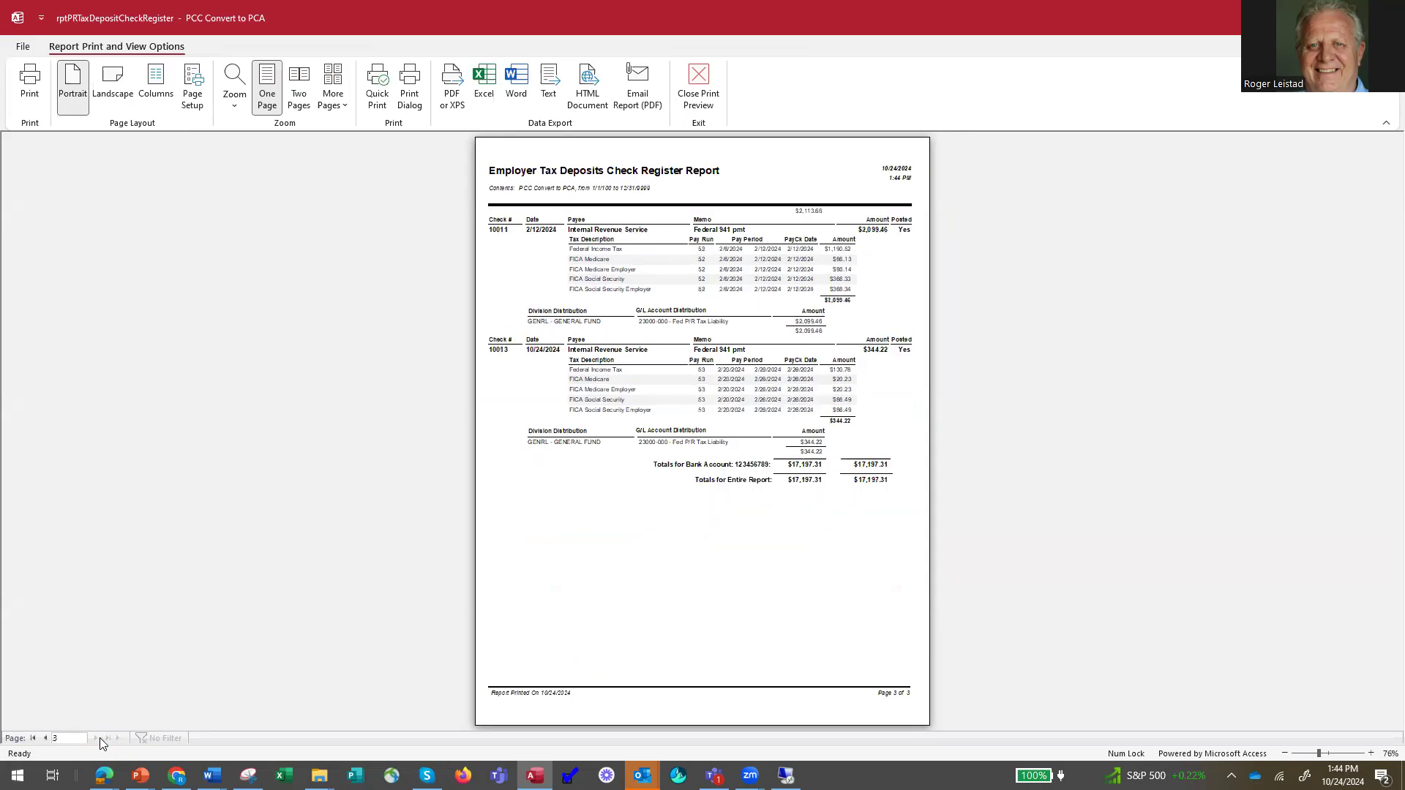
left_click(540, 385)
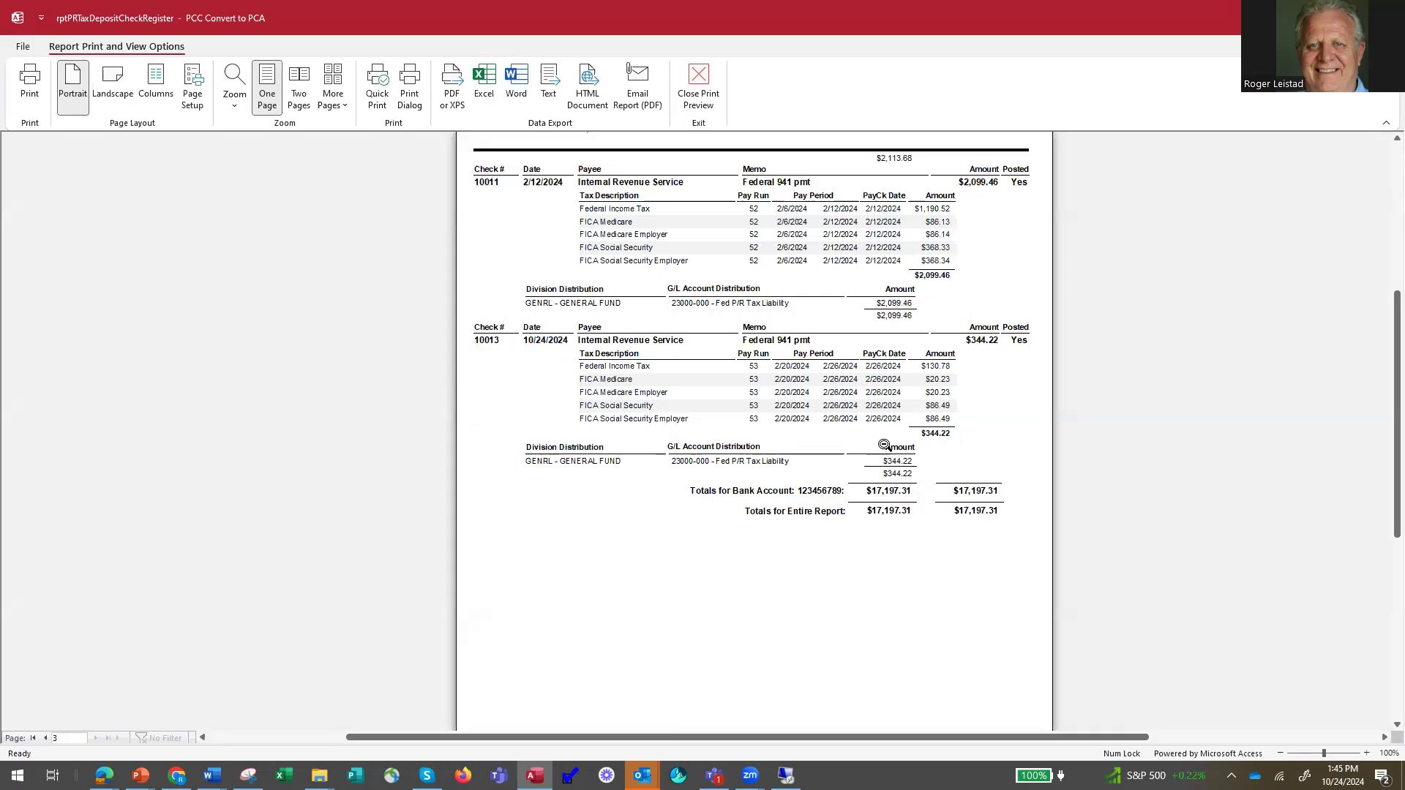
left_click(701, 86)
left_click(845, 474)
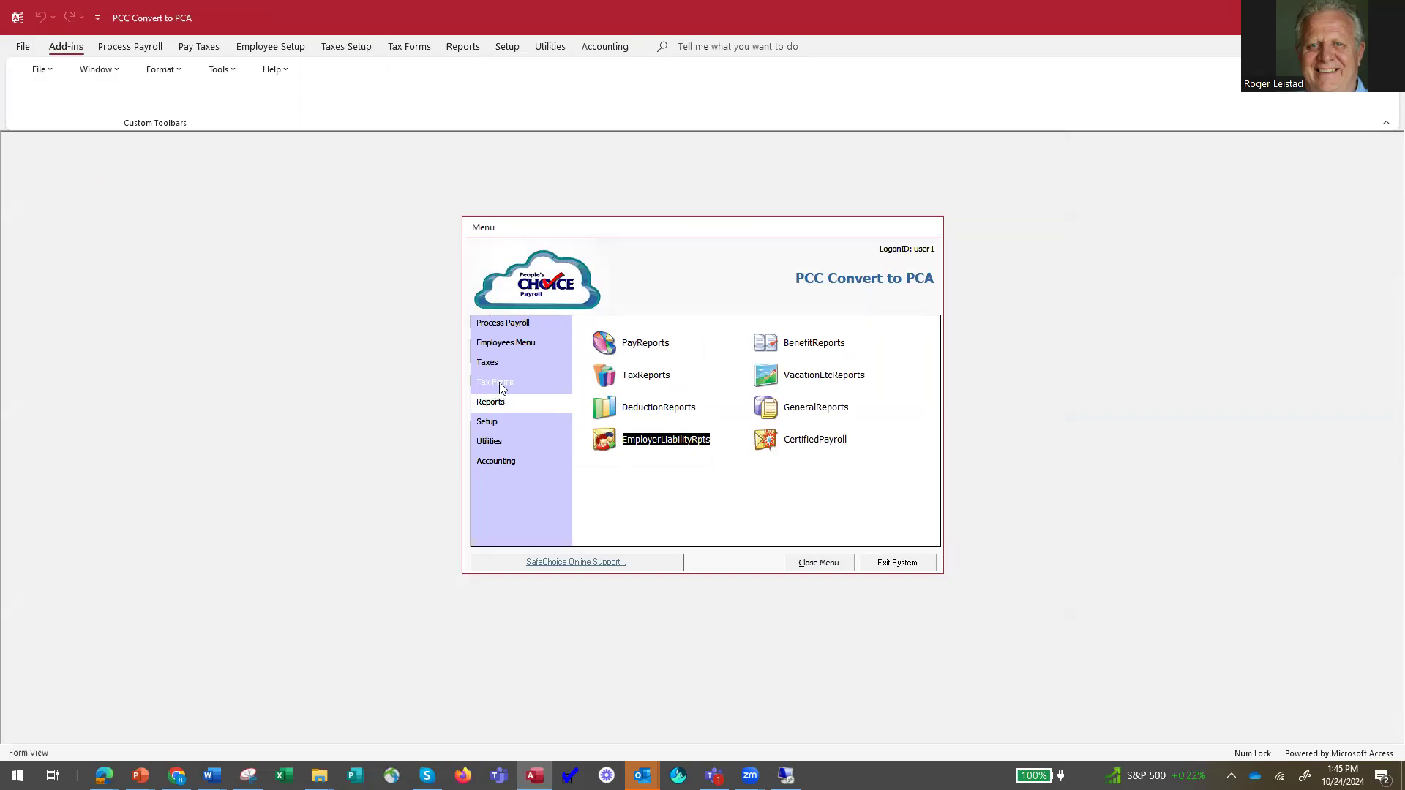
Open the payroll tax forms reports, look over the available forms, and close the list without running a report.
left_click(503, 382)
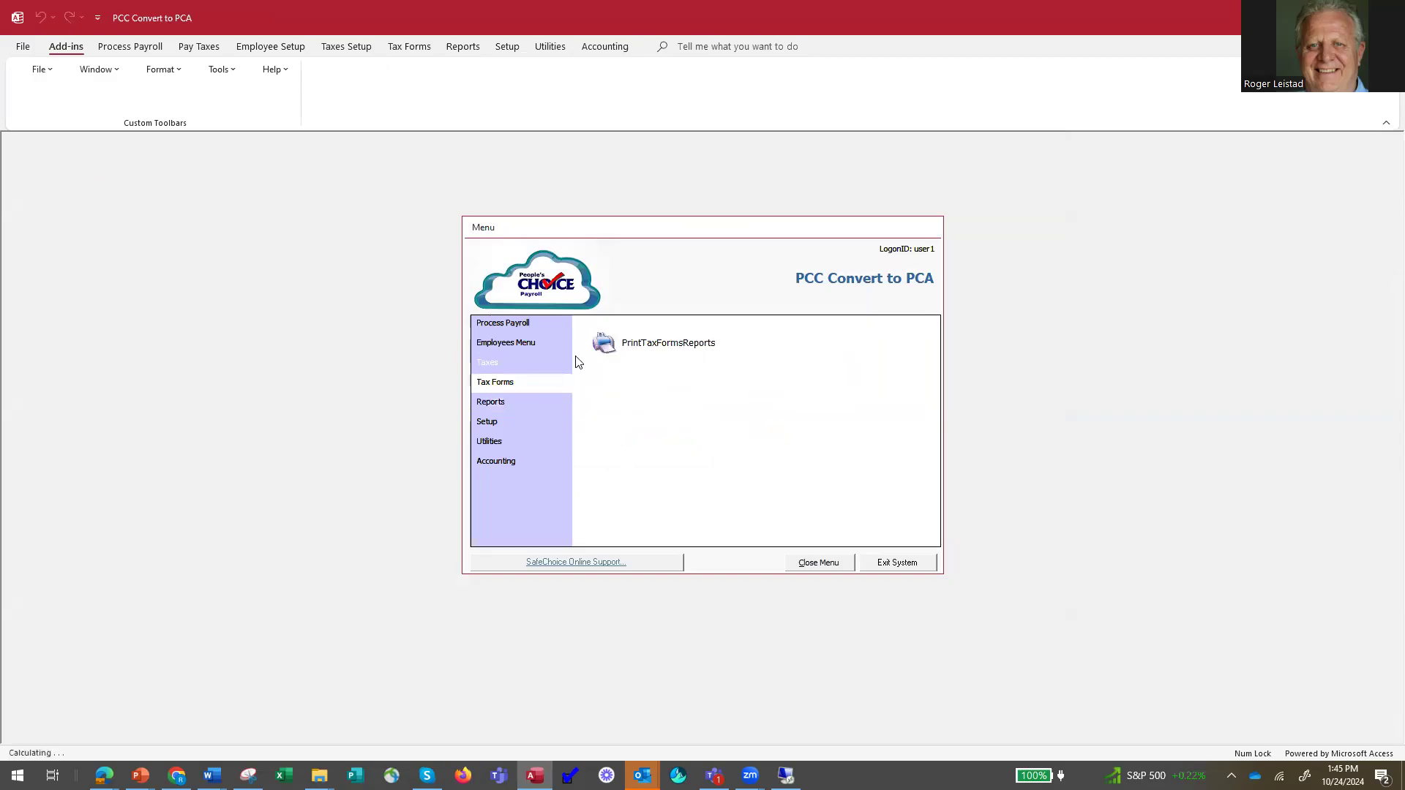
left_click(618, 343)
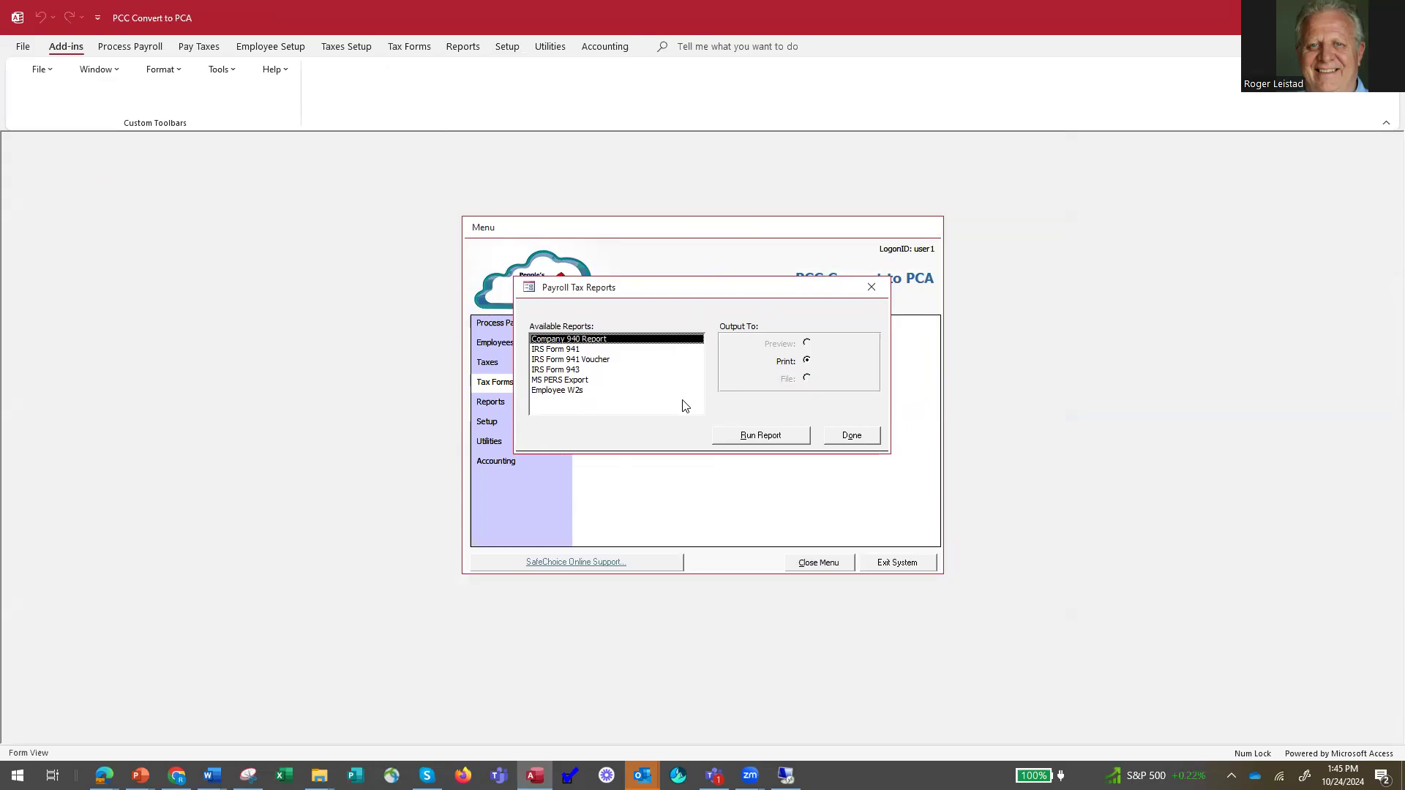
left_click(848, 437)
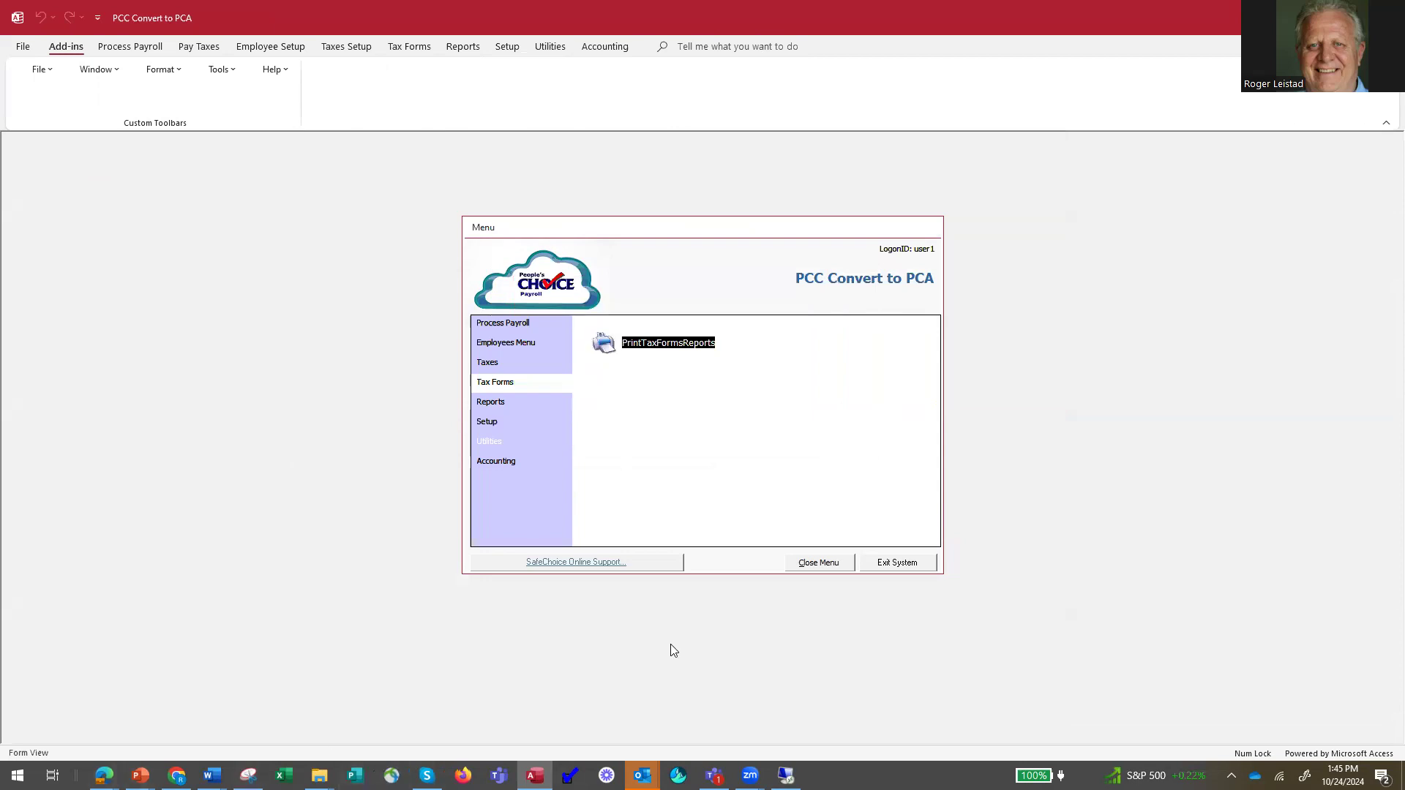
Switch to the running PowerPoint slide show.
left_click(139, 776)
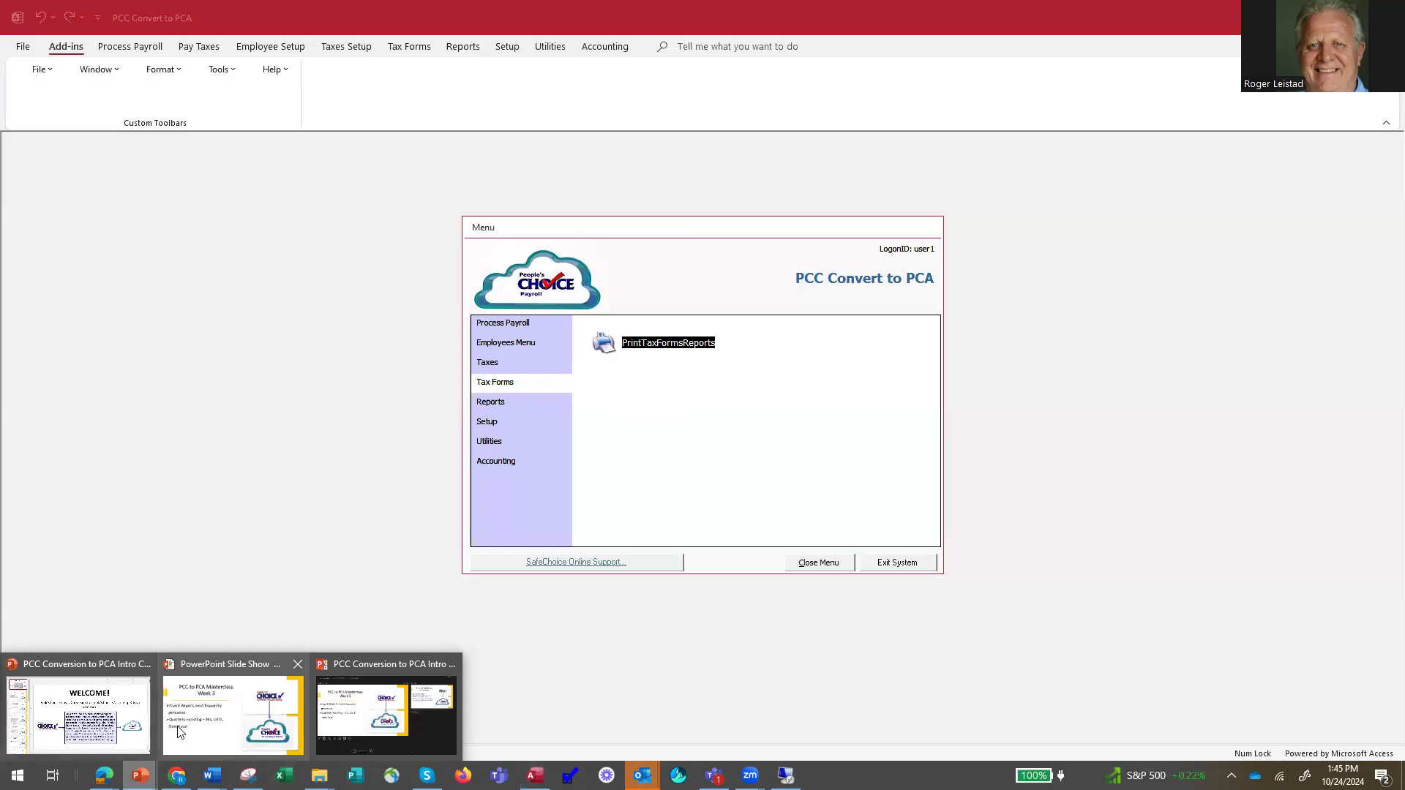